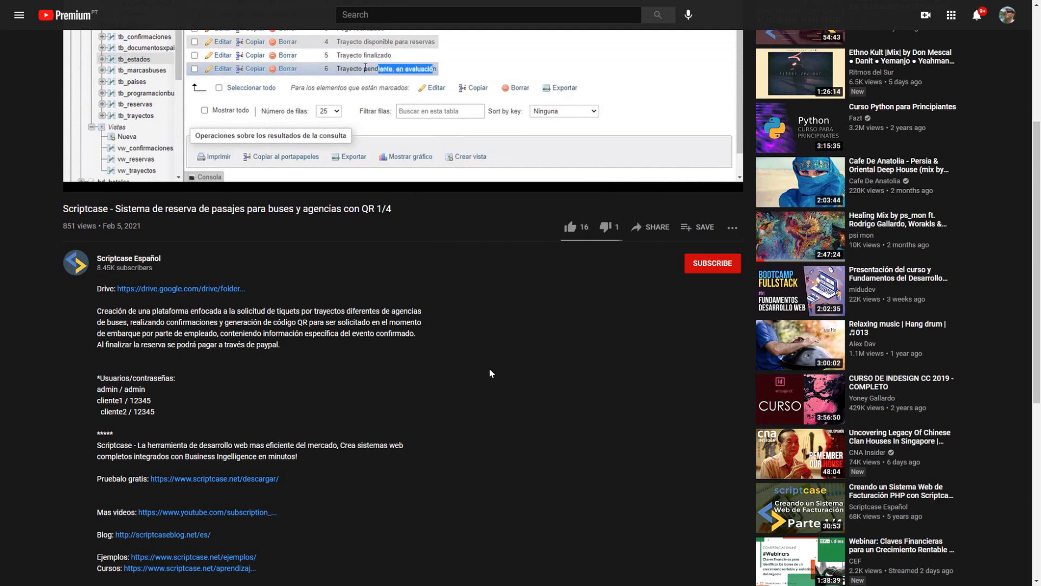
Step: Return to the Scriptcase Español channel's uploads and look over the bus ticket reservation video series
scroll(489, 369, "up", 3)
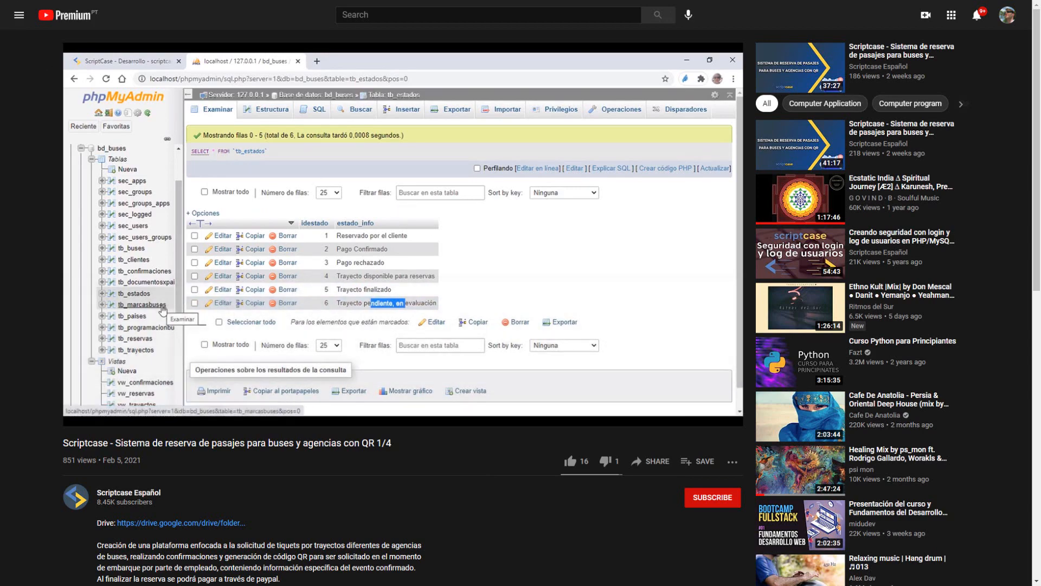
key("alt+Left")
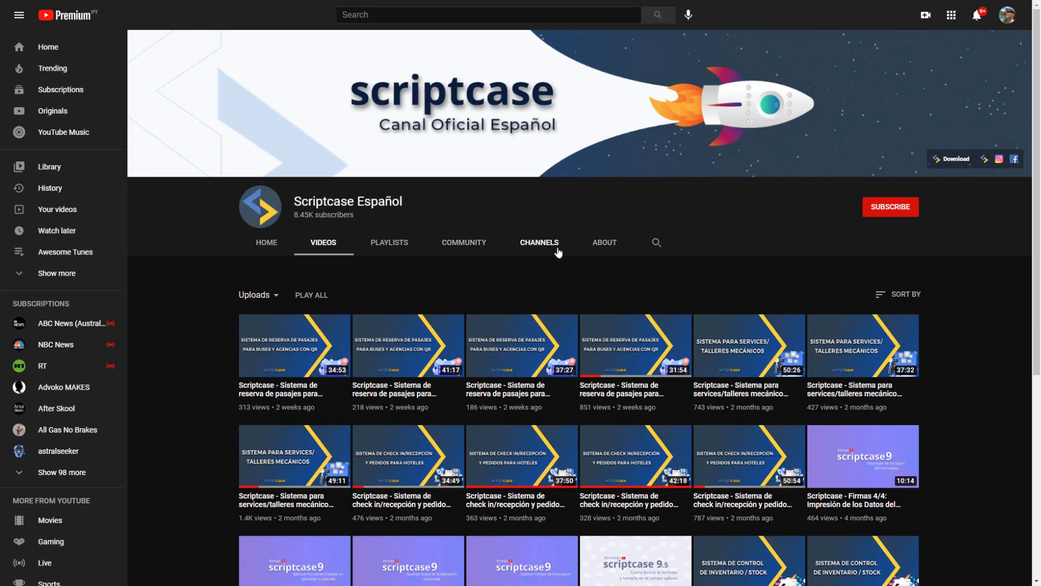
mouse_move(644, 353)
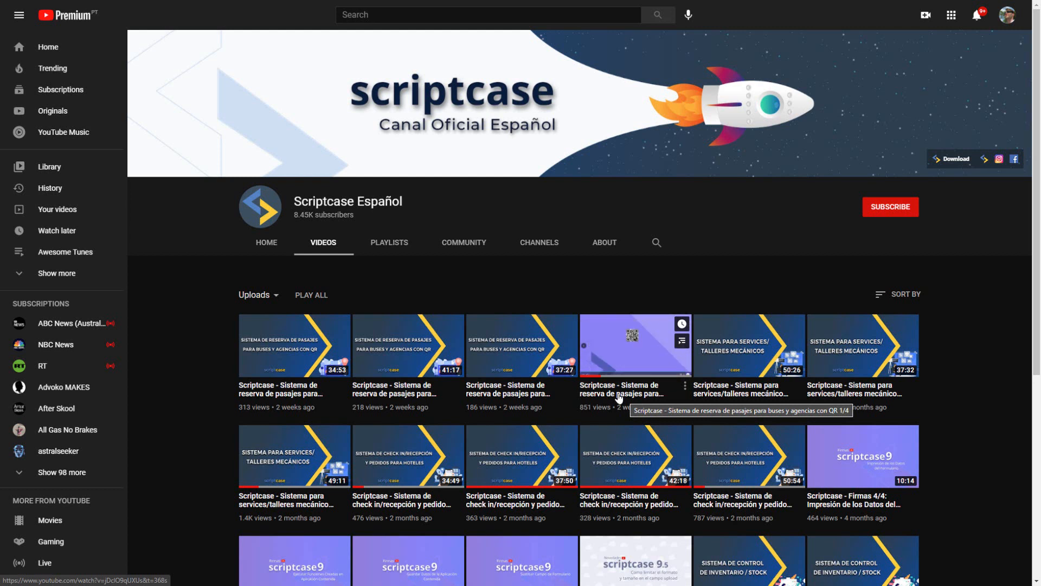
mouse_move(296, 363)
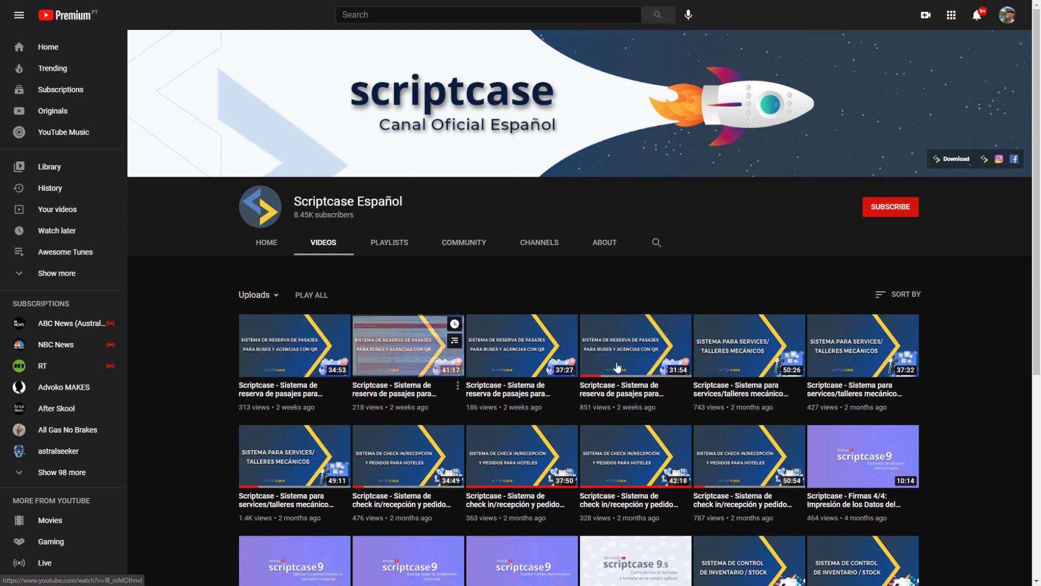
mouse_move(403, 345)
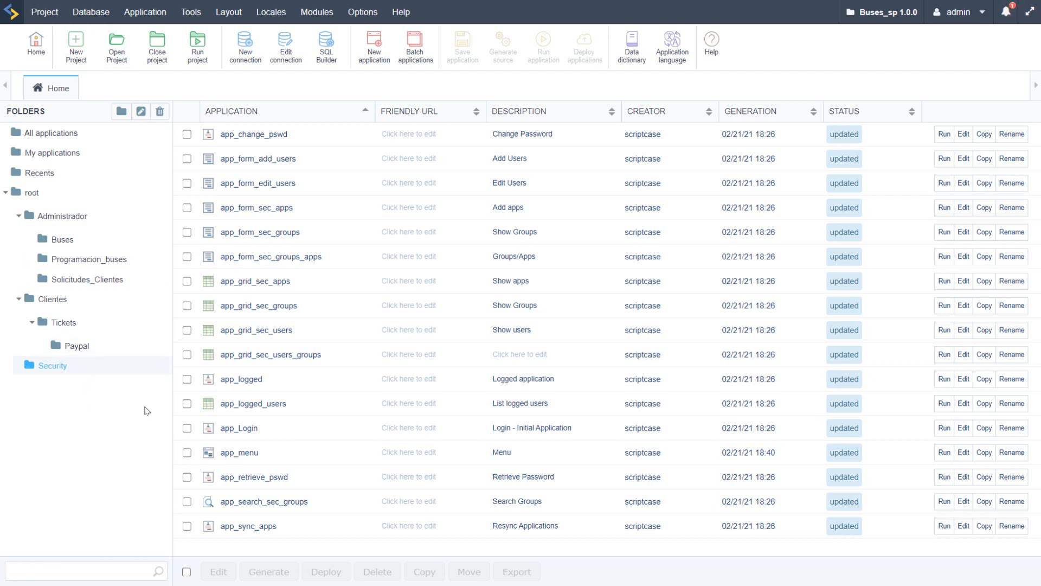
Step: Log in to Scriptcase as admin with the prefilled credentials and close the startup pop-up
left_click(131, 10)
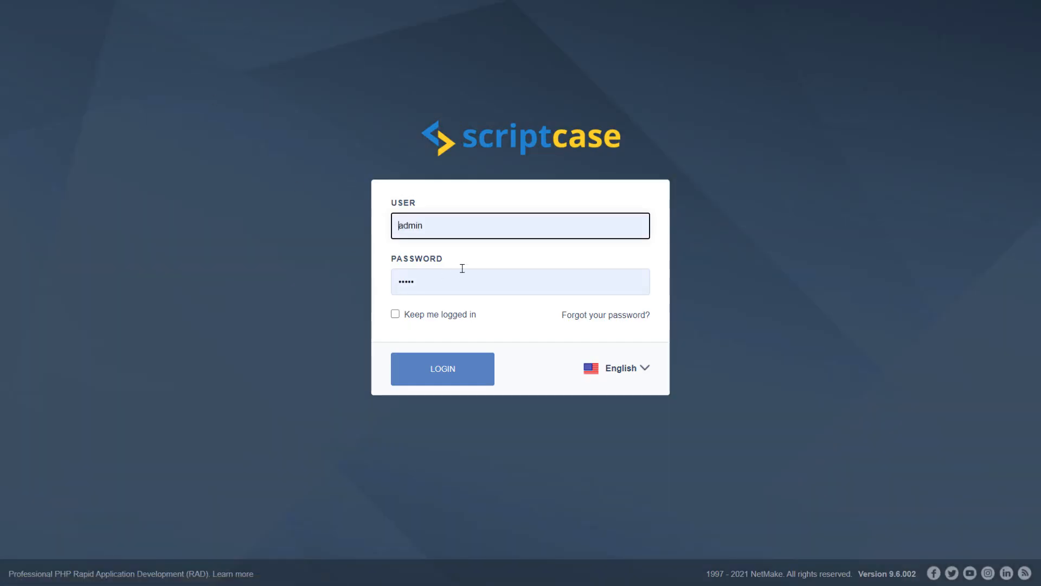
left_click(458, 384)
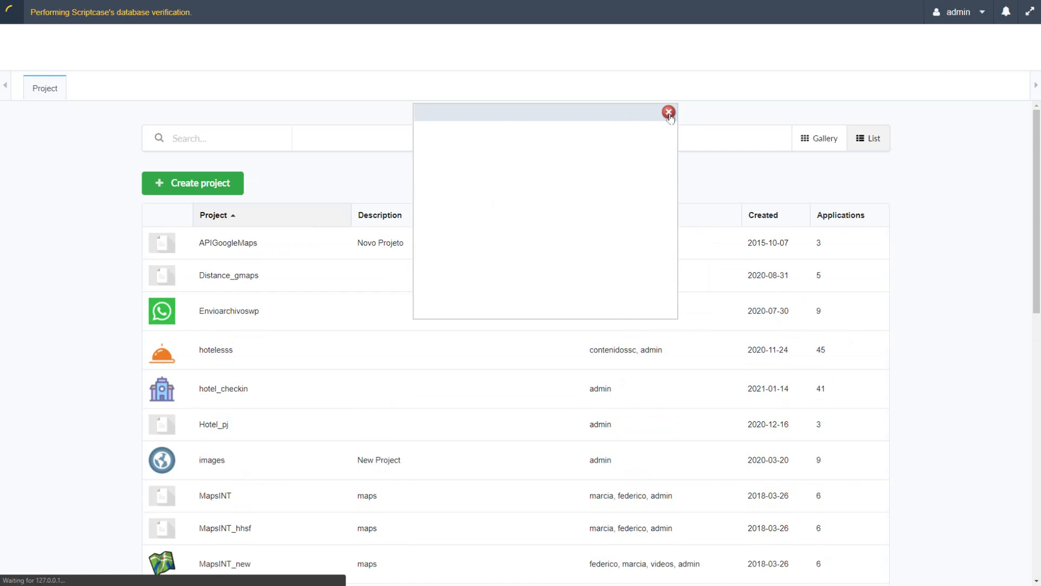
left_click(669, 113)
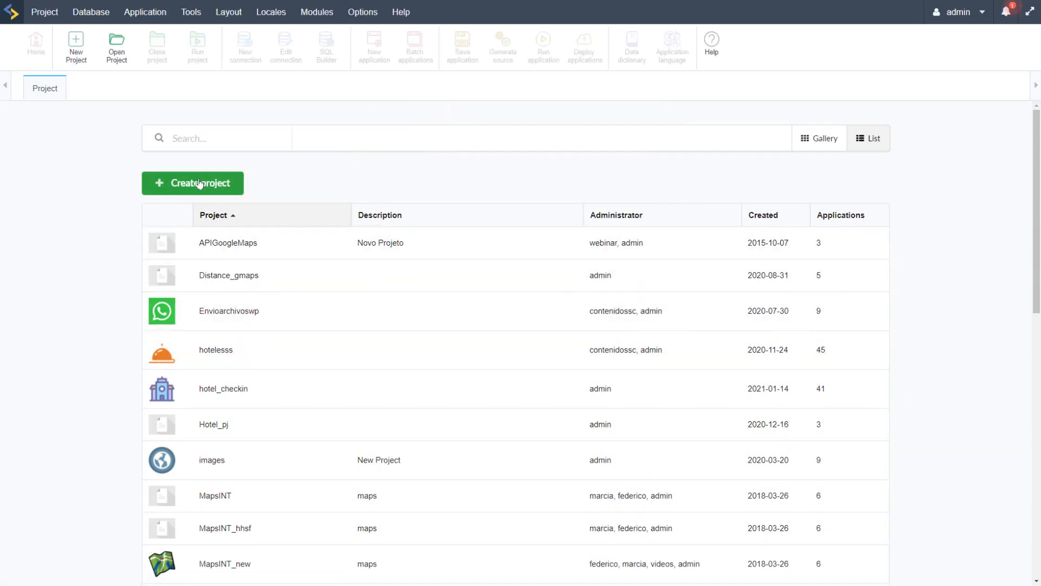
left_click(31, 16)
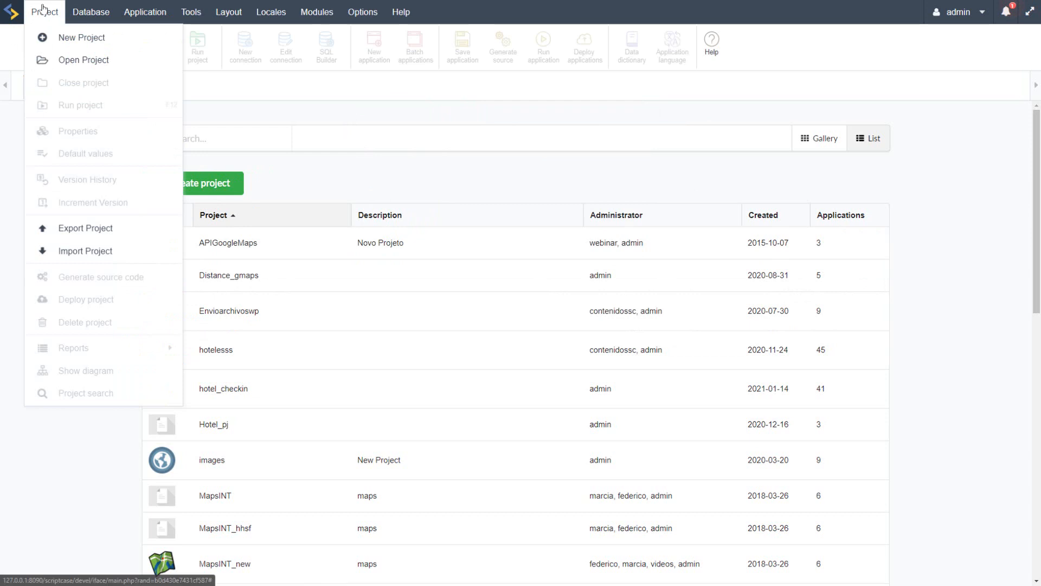
left_click(70, 252)
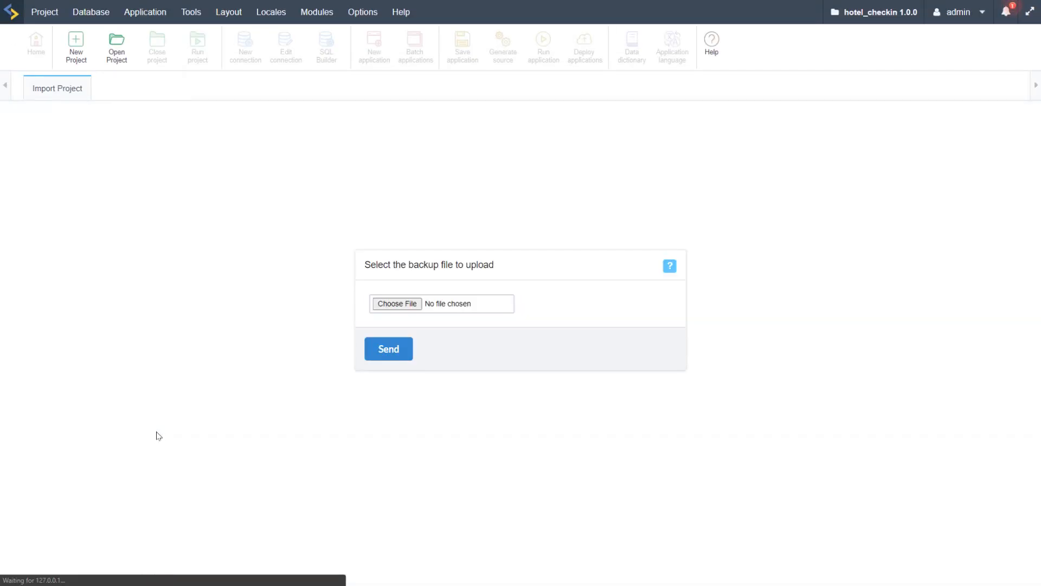
left_click(395, 309)
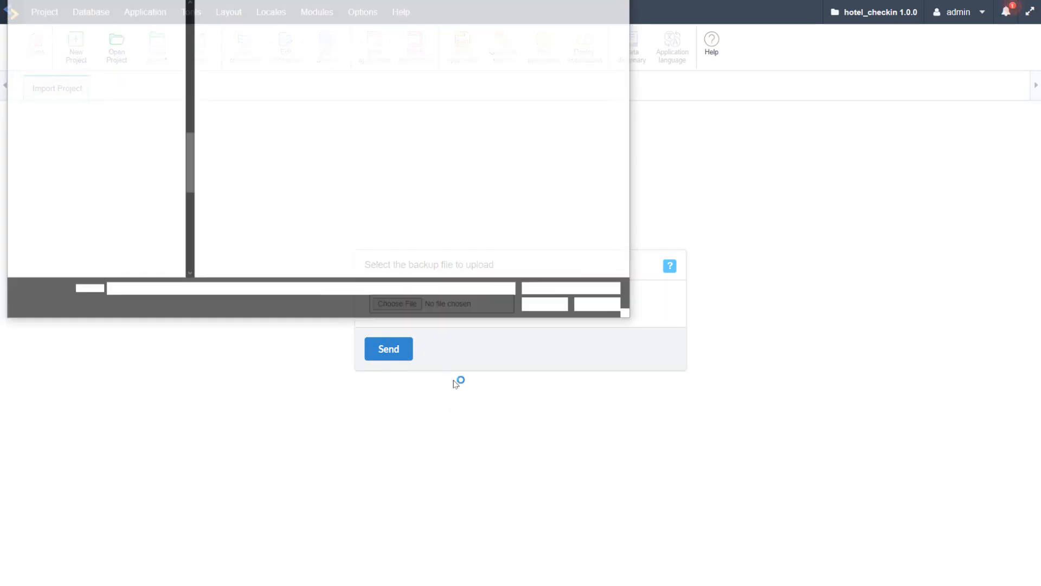
left_click_drag(343, 0, 393, 91)
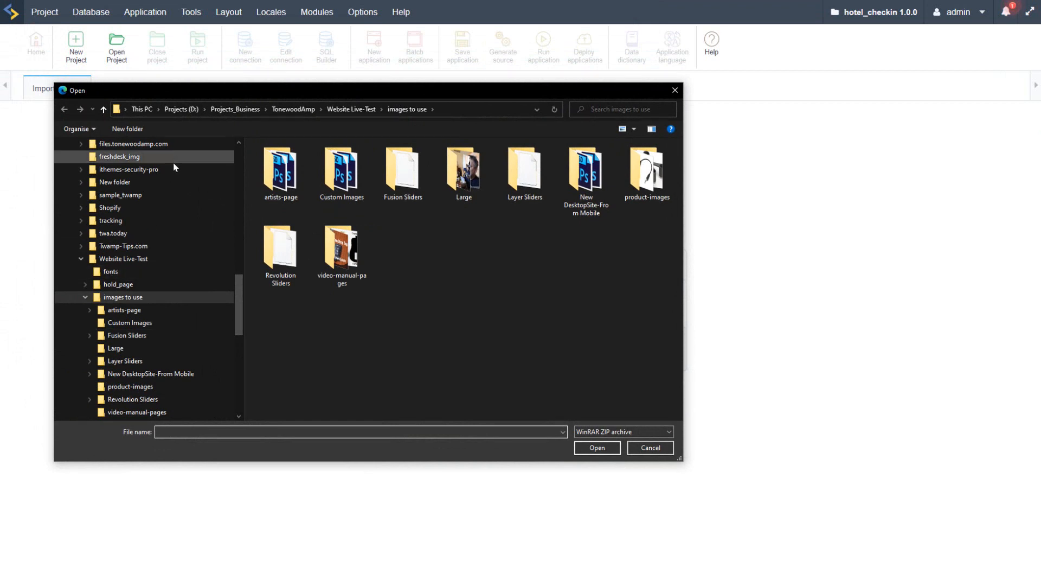
scroll(168, 174, "up", 3)
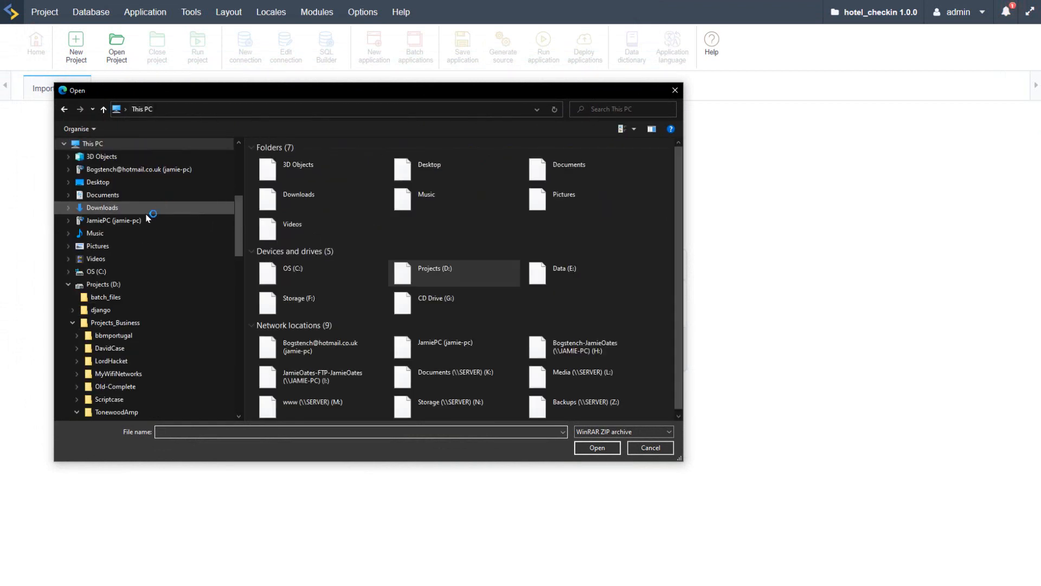
left_click(98, 211)
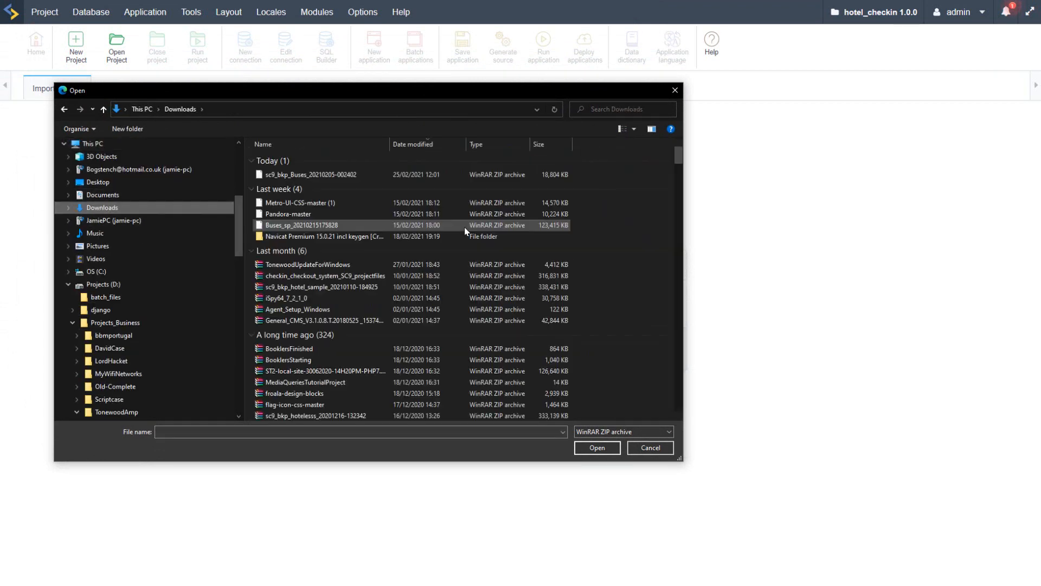
double_click(291, 174)
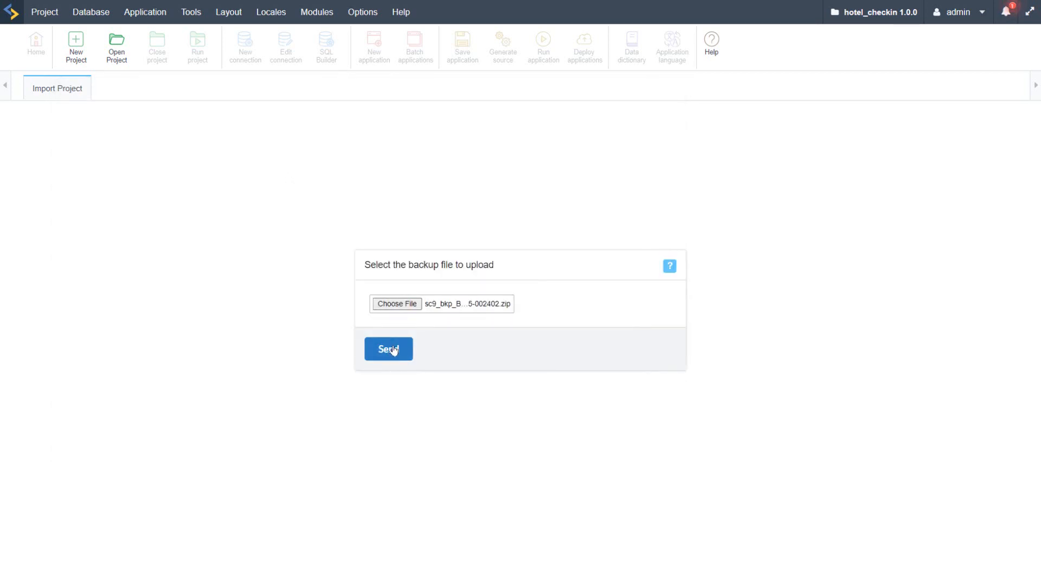
left_click(395, 348)
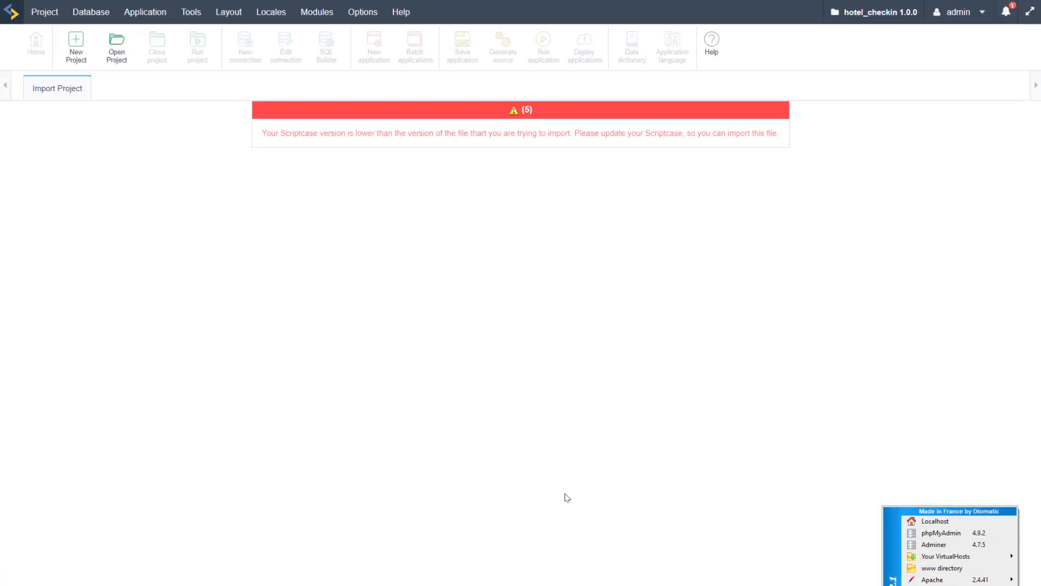
left_click(595, 246)
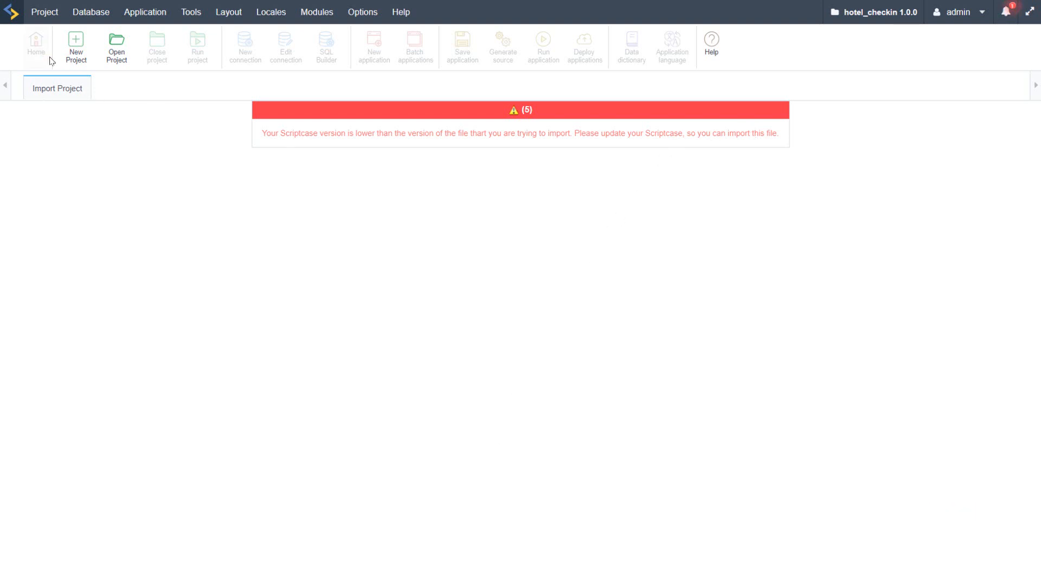
Step: Start ScriptCase Update from the settings and search for updates, including the manual and production environment
left_click(363, 12)
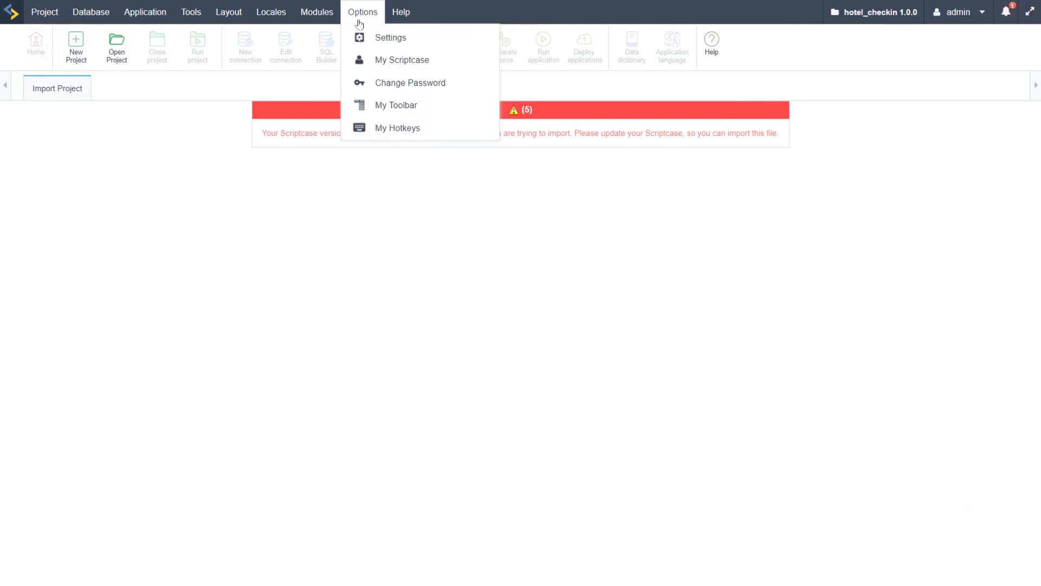
left_click(389, 40)
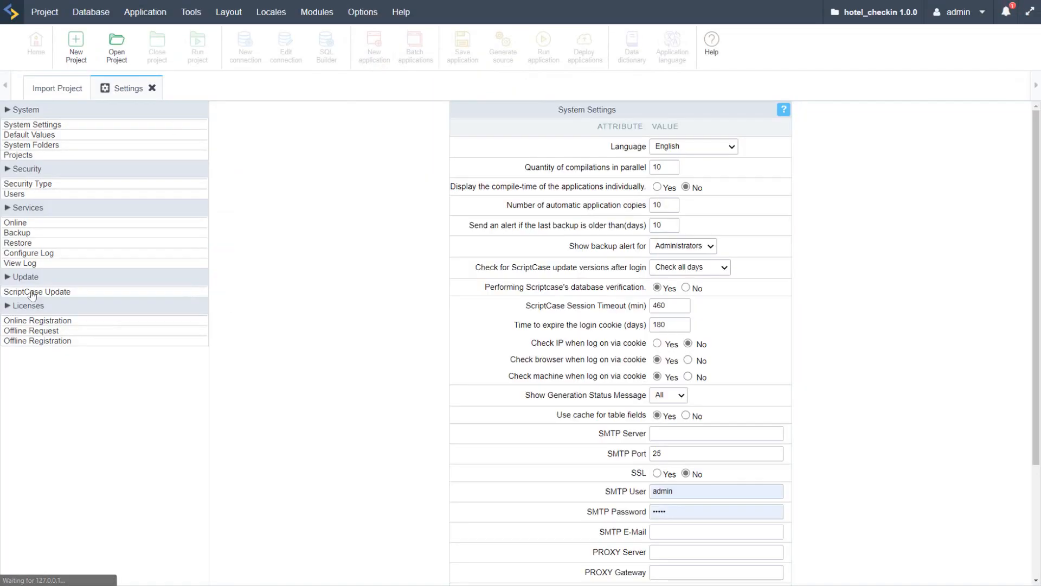
left_click(32, 292)
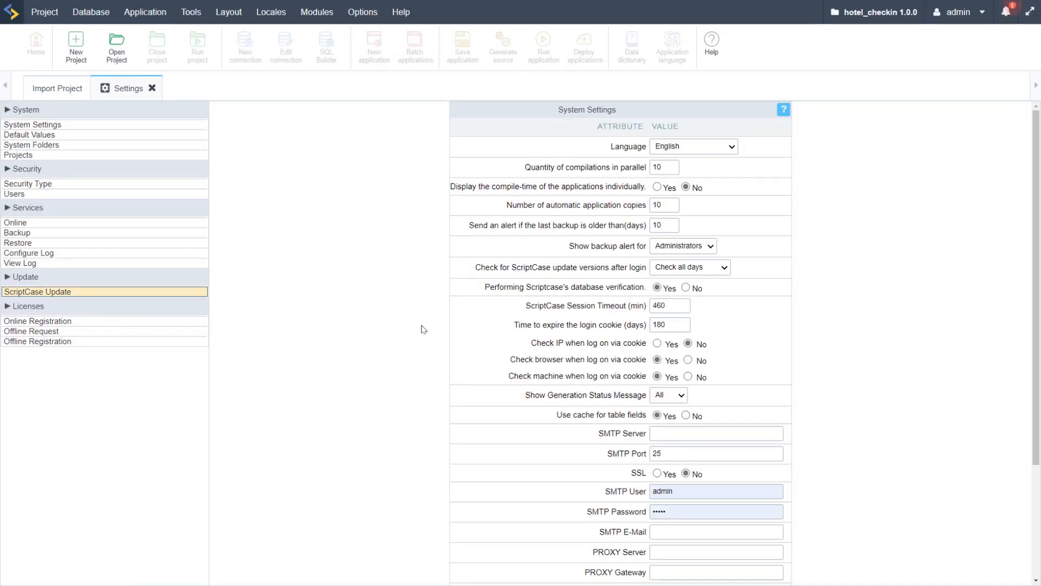
left_click(257, 362)
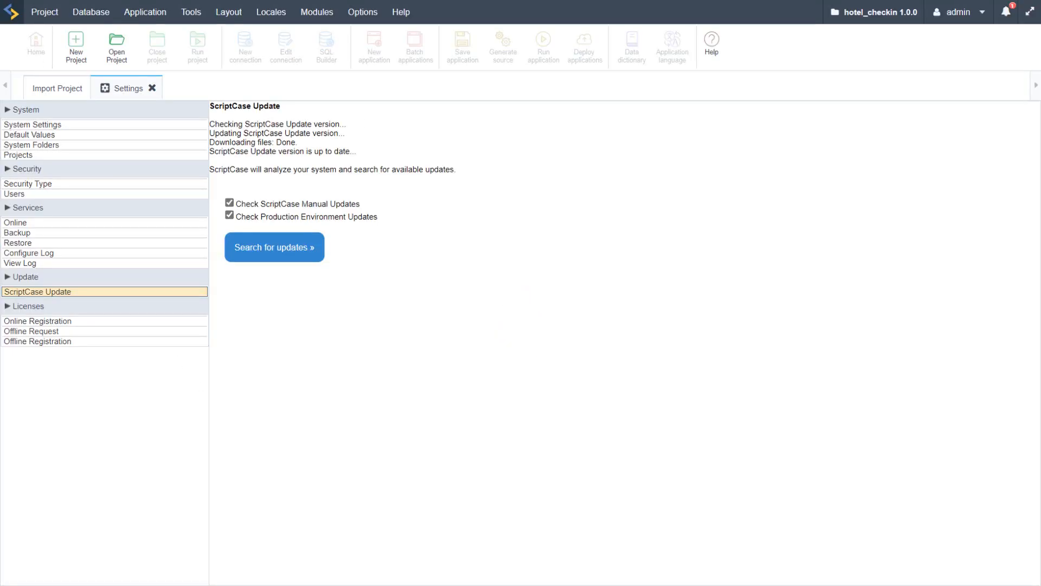
left_click(266, 258)
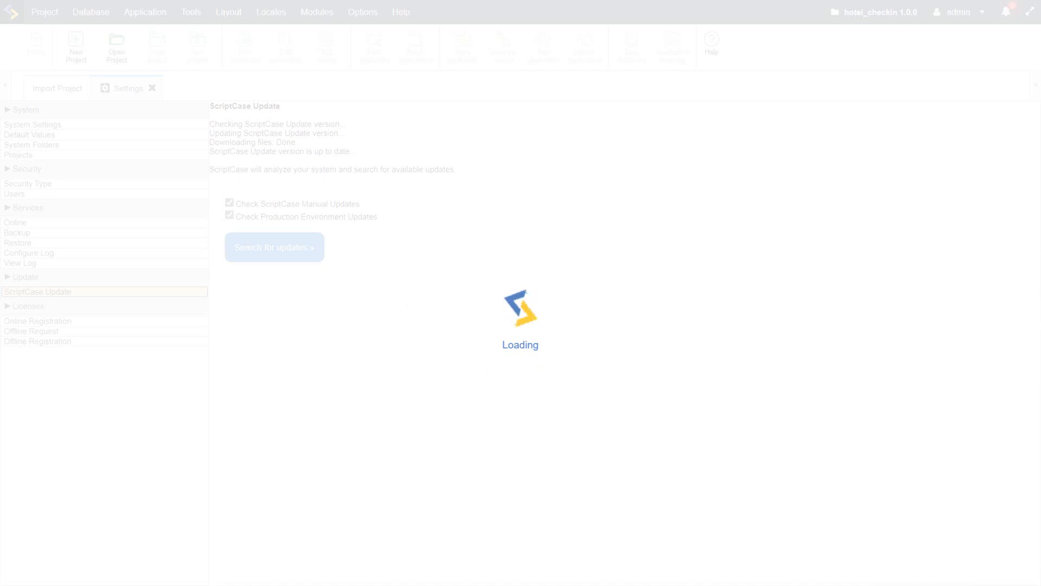
Step: Open phpMyAdmin from the local web server, log in to MariaDB as root and open a server-level SQL query
left_click(885, 585)
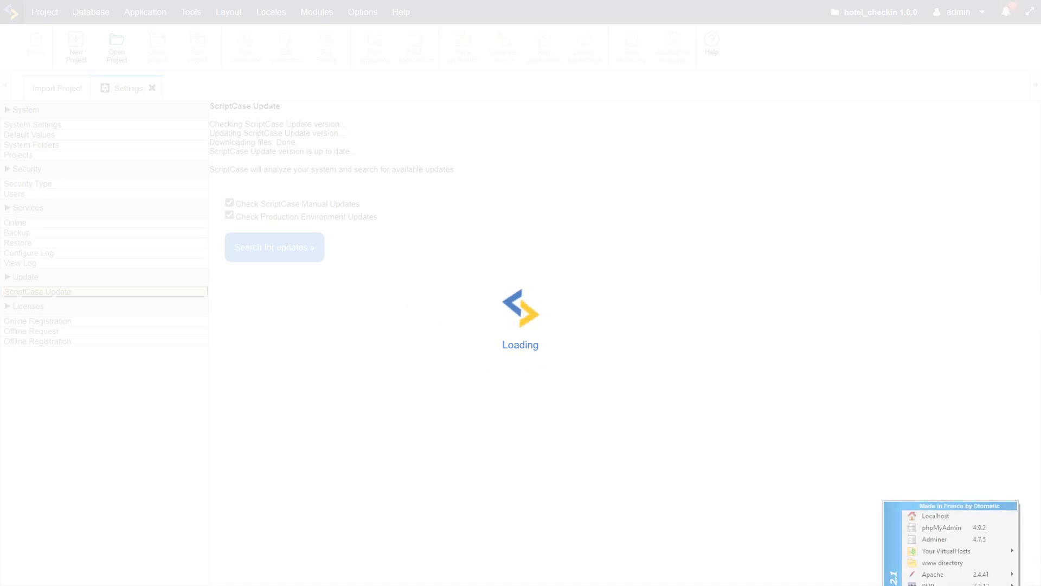
left_click(955, 533)
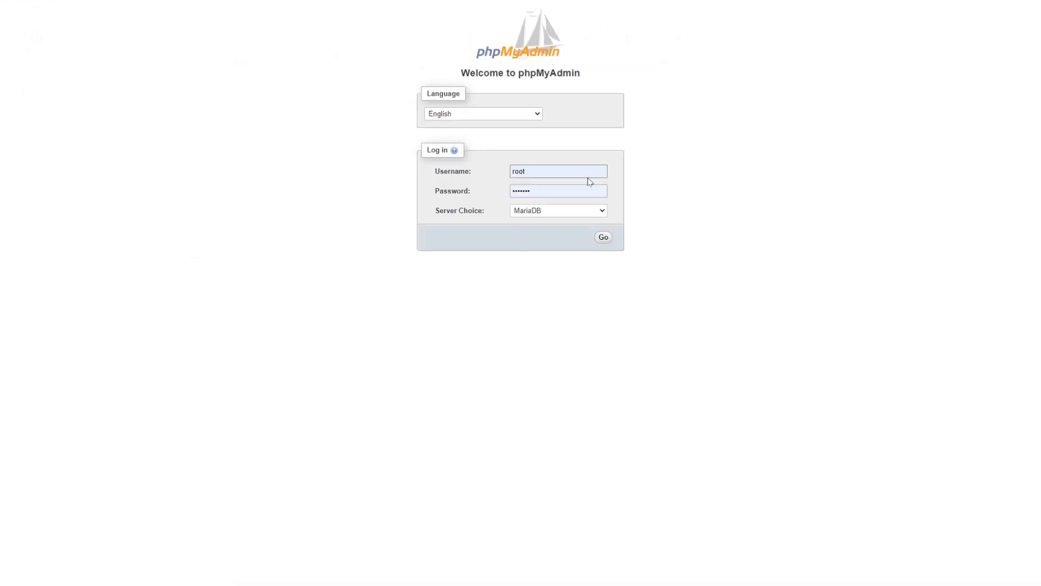
left_click(555, 190)
left_click(542, 210)
left_click(604, 237)
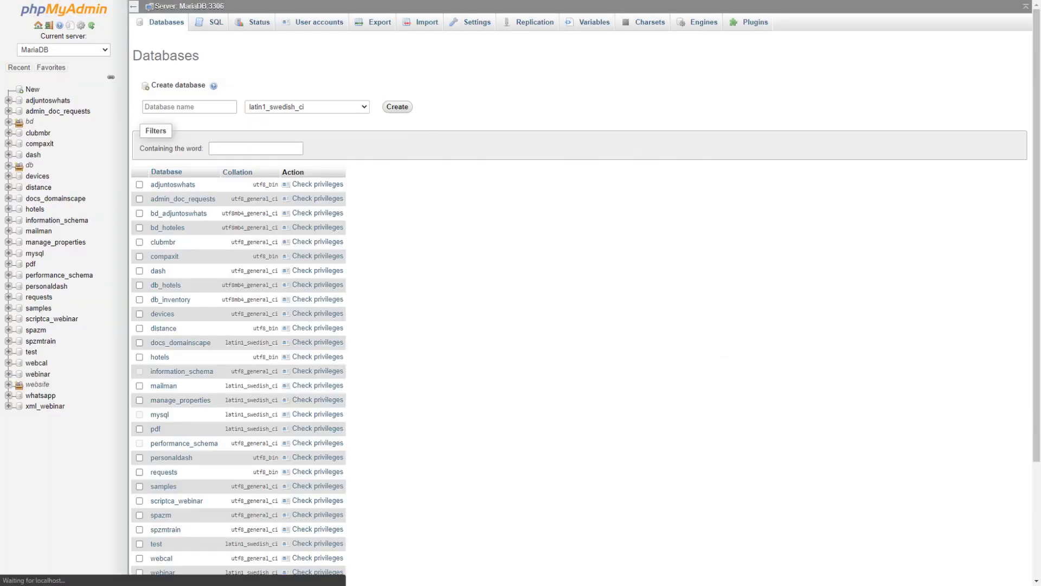
left_click(215, 22)
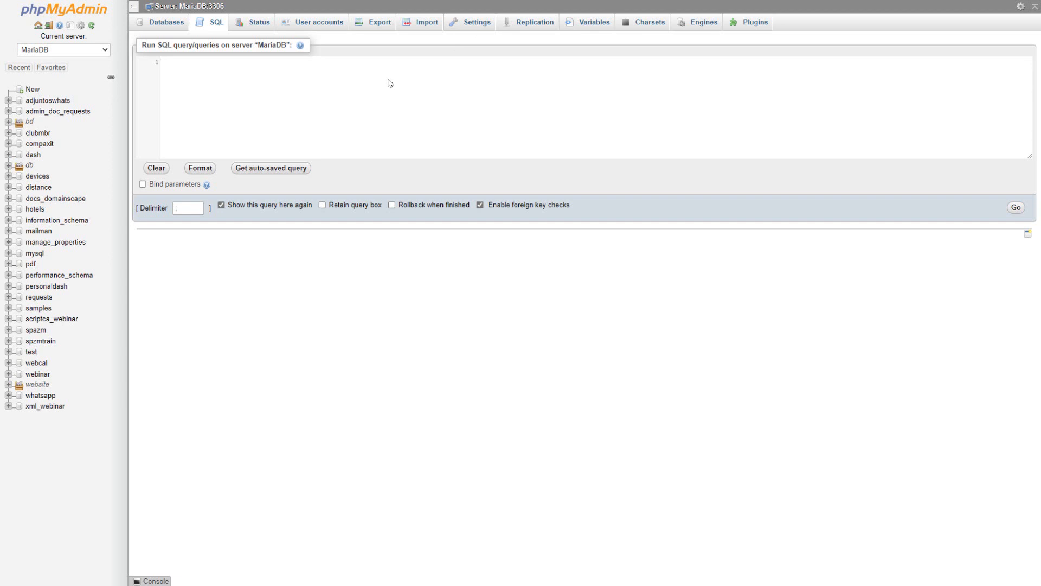
type("form_tb_documentosxp")
key("BackSpace")
key("BackSpace")
key("BackSpace")
key("BackSpace")
key("BackSpace")
key("BackSpace")
key("BackSpace")
key("BackSpace")
key("BackSpace")
key("BackSpace")
key("BackSpace")
key("BackSpace")
key("BackSpace")
key("BackSpace")
key("BackSpace")
key("BackSpace")
key("BackSpace")
key("BackSpace")
key("BackSpace")
key("BackSpace")
right_click(236, 95)
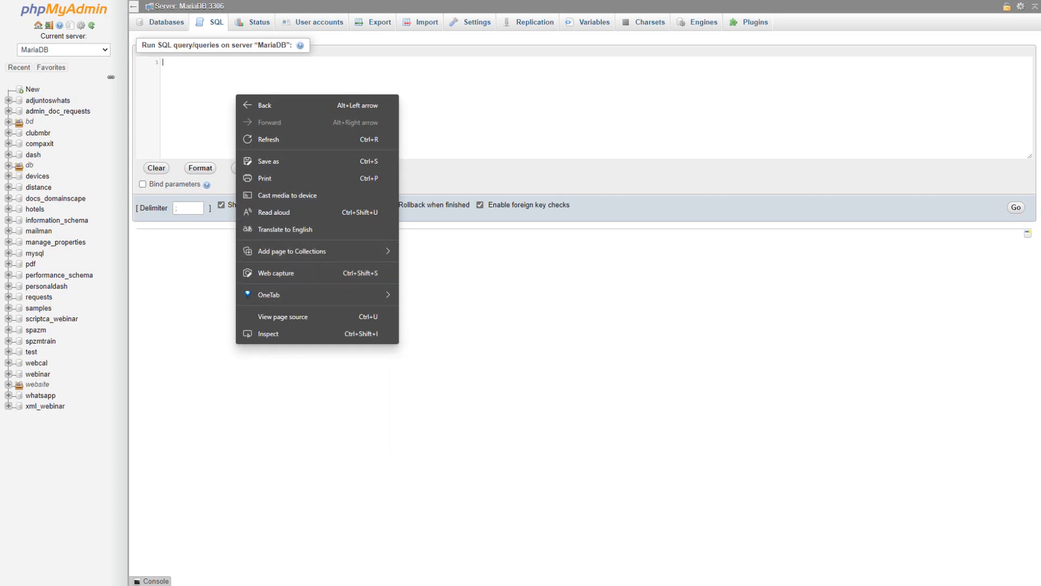
key("Escape")
right_click(234, 85)
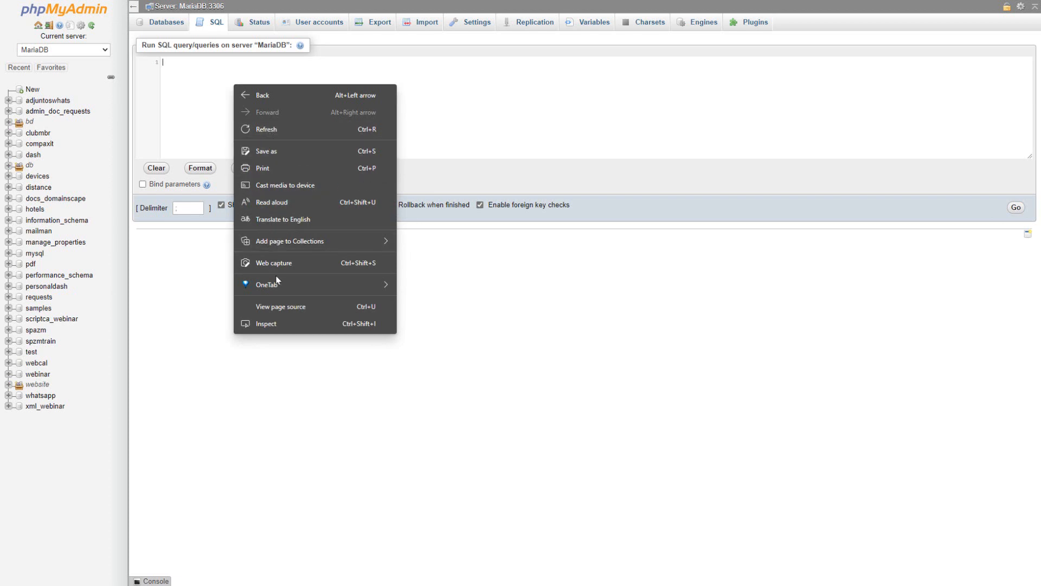
left_click(197, 91)
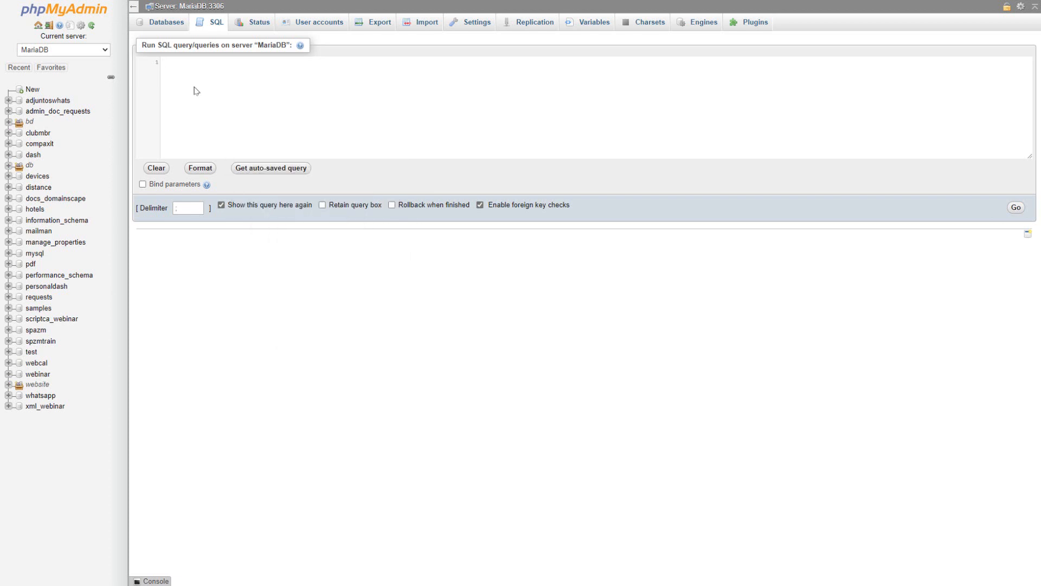
right_click(175, 66)
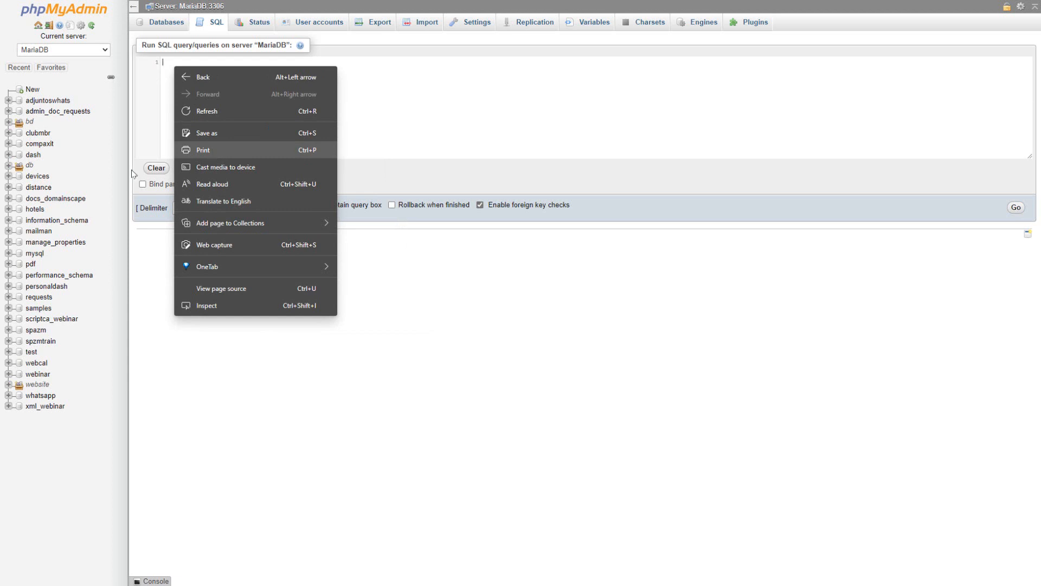
key("Escape")
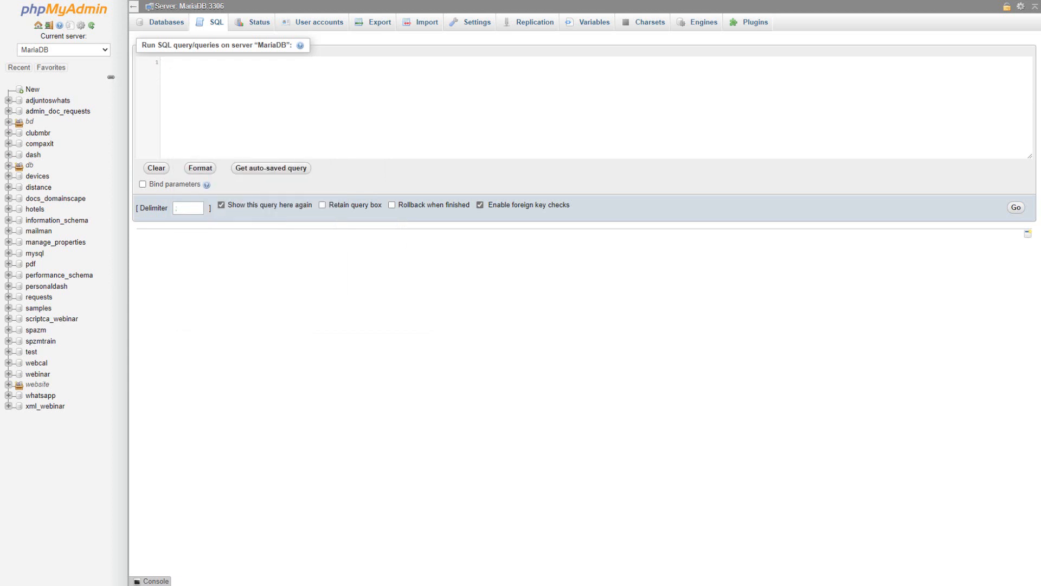
right_click(181, 88)
Step: Paste the full bd_buses database script into the SQL query and review it from end to start
left_click(371, 111)
key("ctrl+v")
scroll(565, 79, "up", 5)
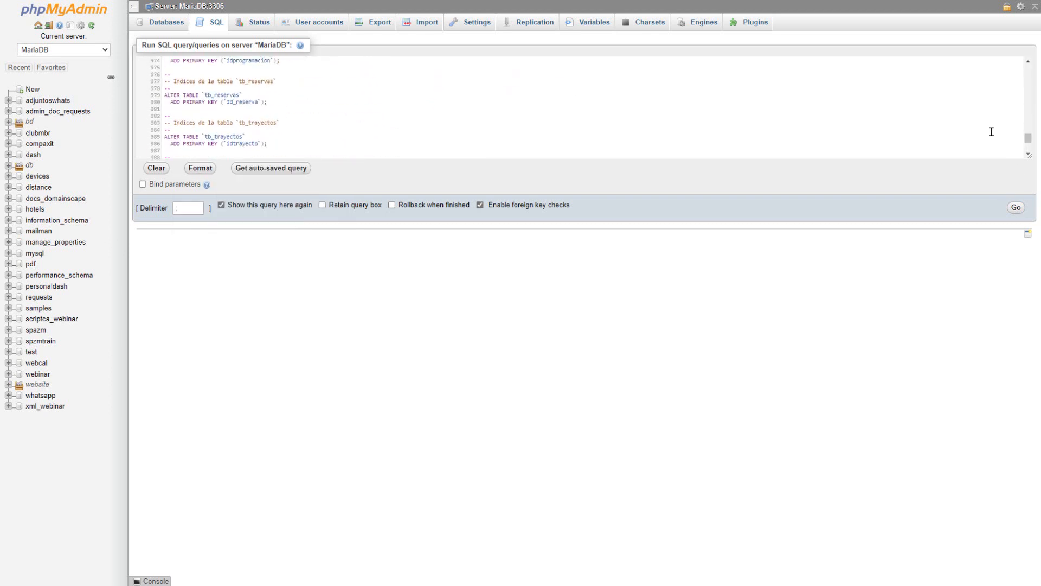
scroll(992, 132, "down", 10)
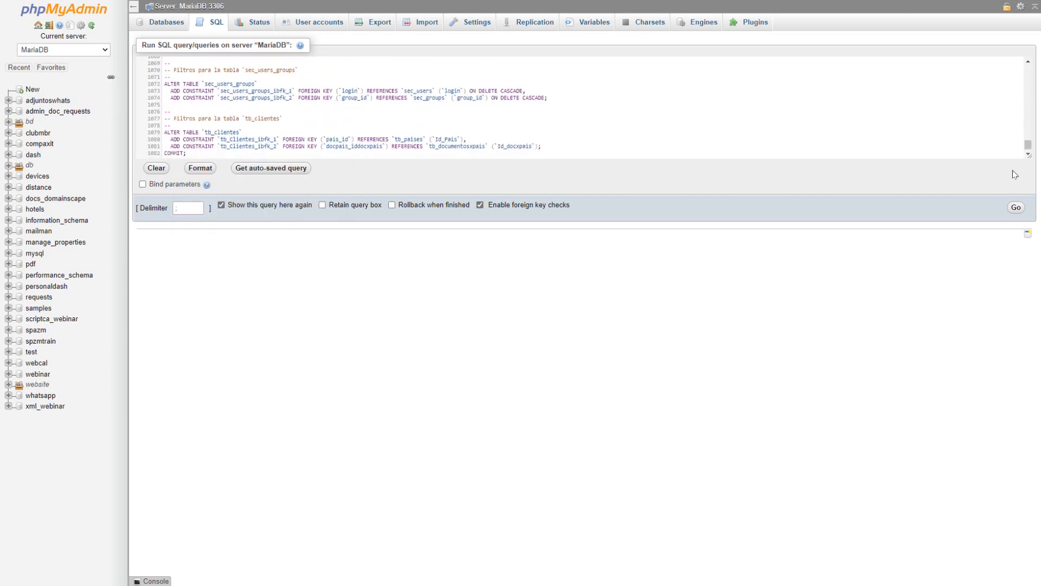
left_click_drag(1028, 146, 1028, 62)
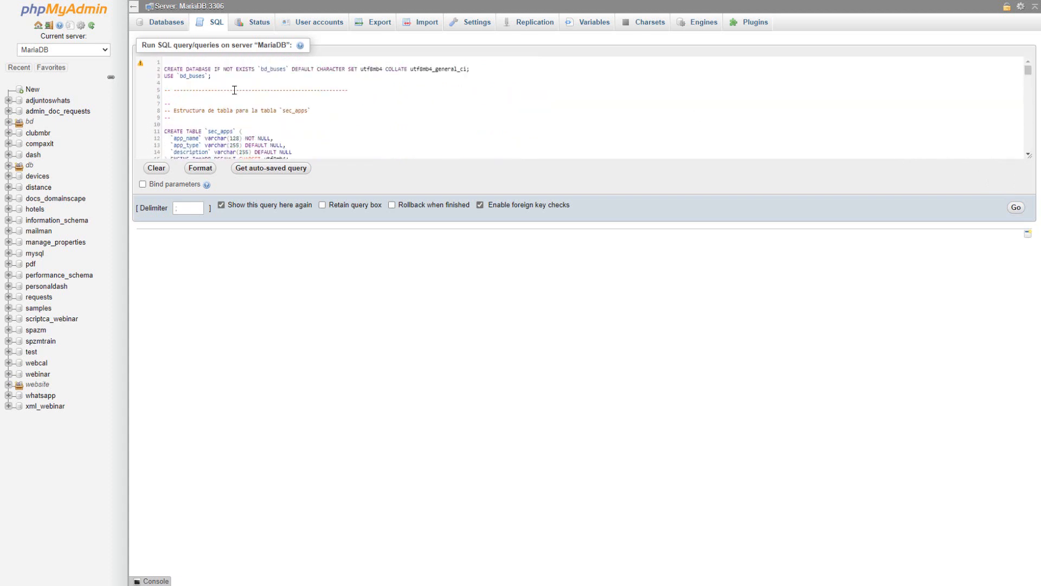
Step: Delete the comment lines between the USE `bd_buses` statement and the CREATE TABLE `sec_apps` statement
left_click_drag(180, 124, 161, 90)
key("BackSpace")
key("BackSpace")
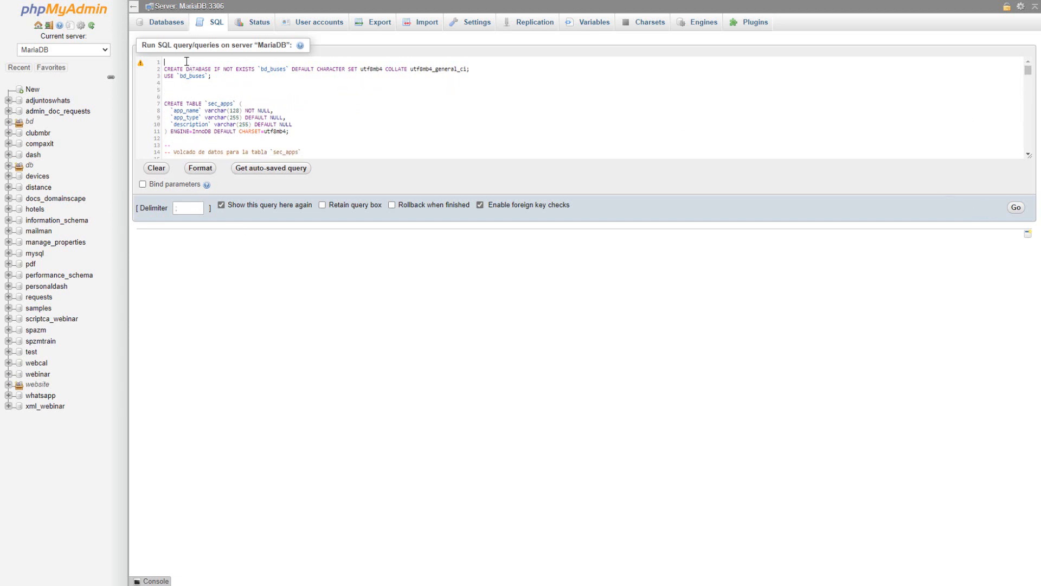
Step: Run the database script on the server and open bd_buses from the list of databases
key("Delete")
left_click(1015, 208)
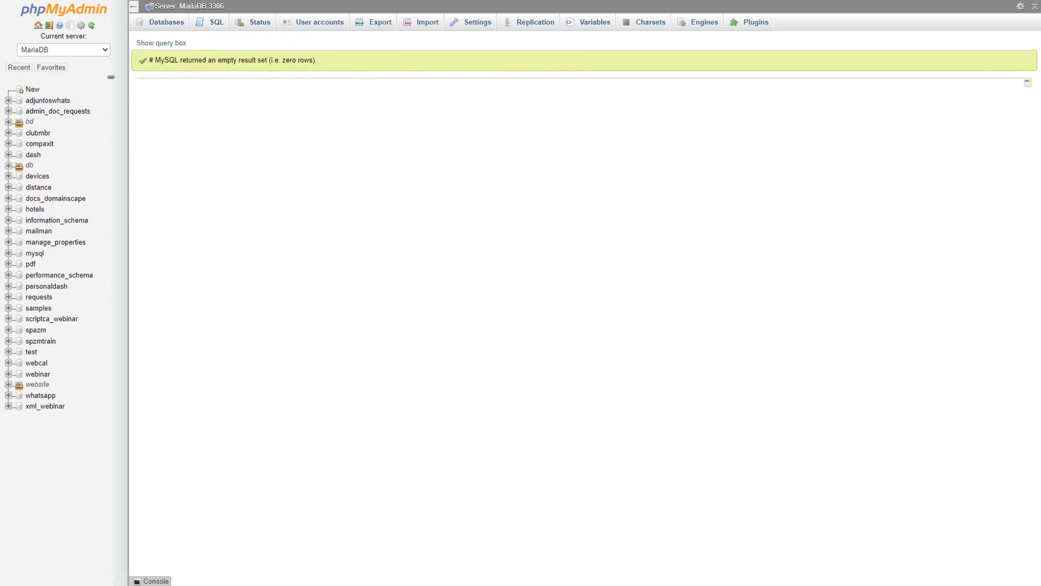
left_click(166, 23)
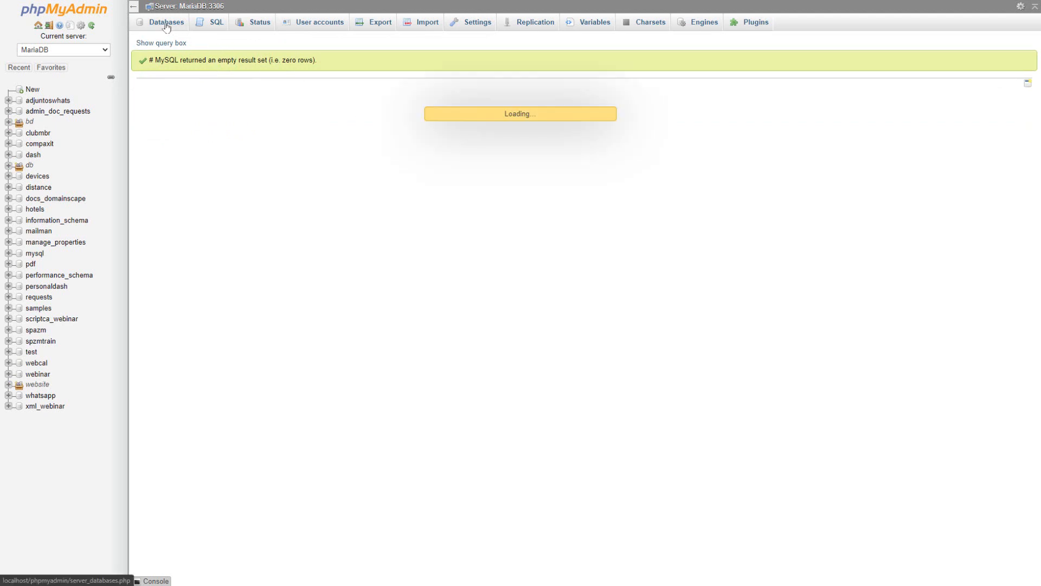
left_click(8, 122)
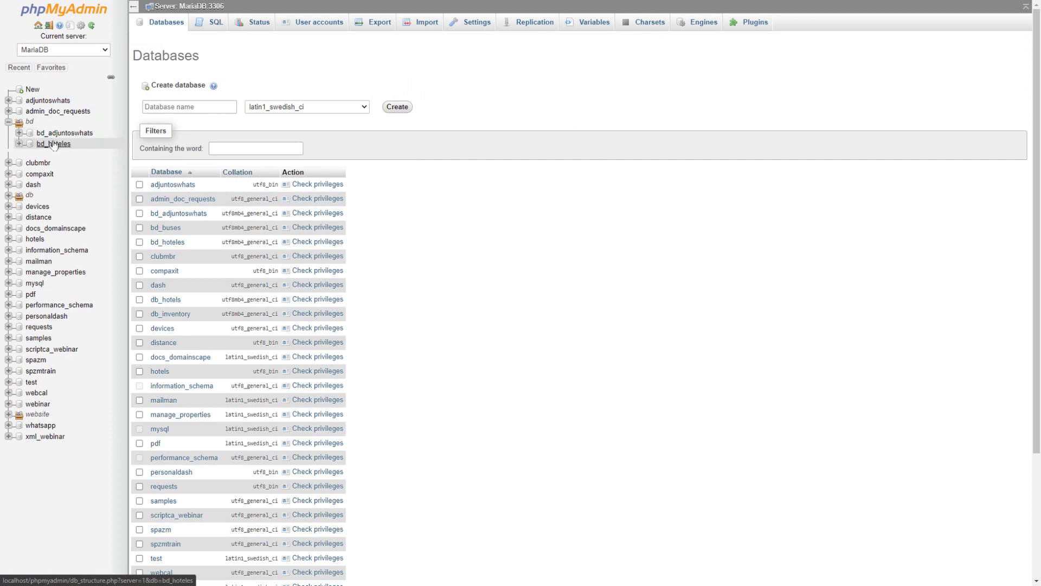
left_click(169, 229)
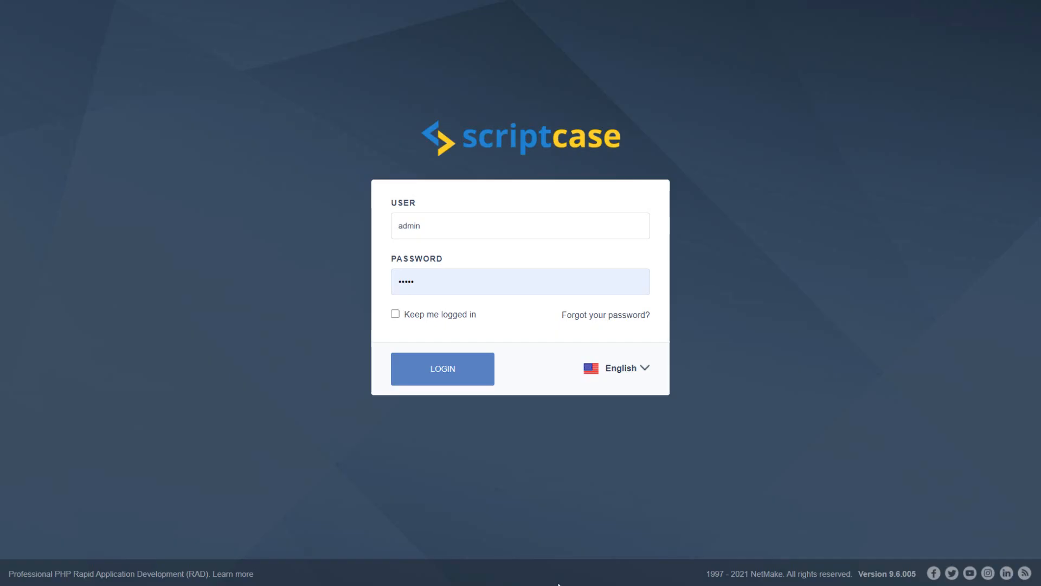
Step: Log in to Scriptcase as admin and upload the bus project's backup file for a project import
left_click(437, 375)
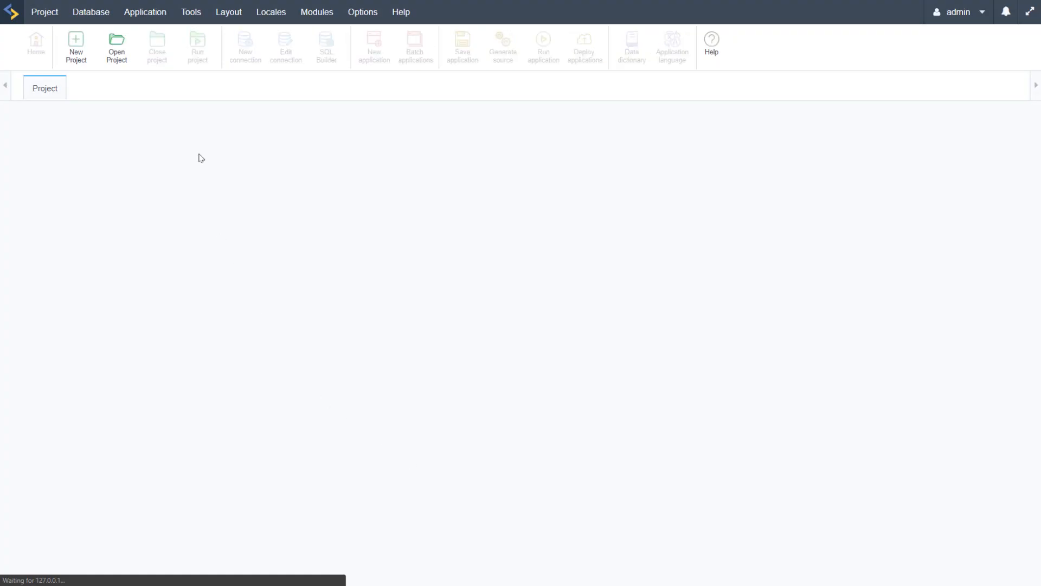
left_click(43, 14)
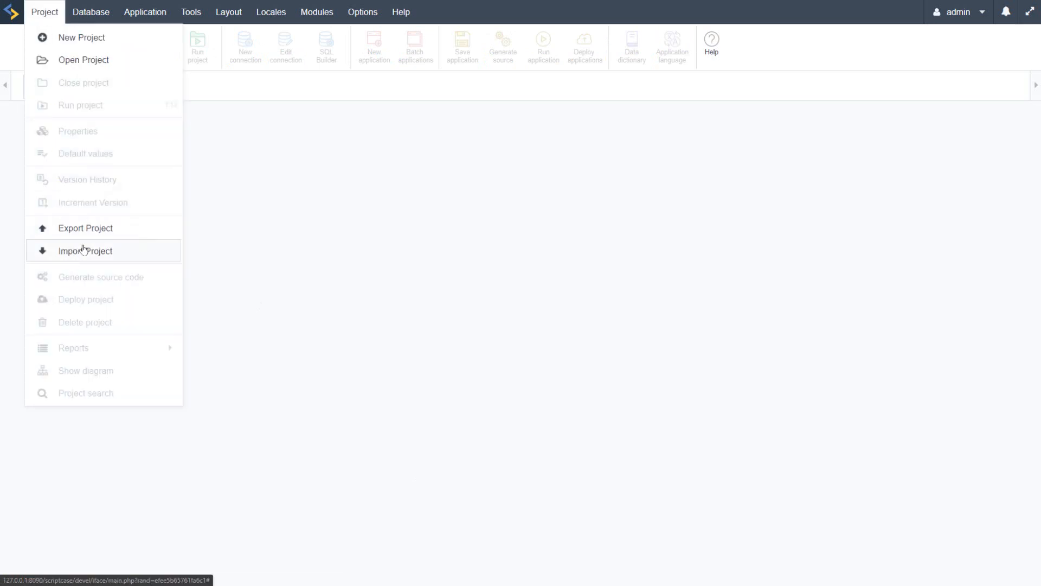
left_click(113, 252)
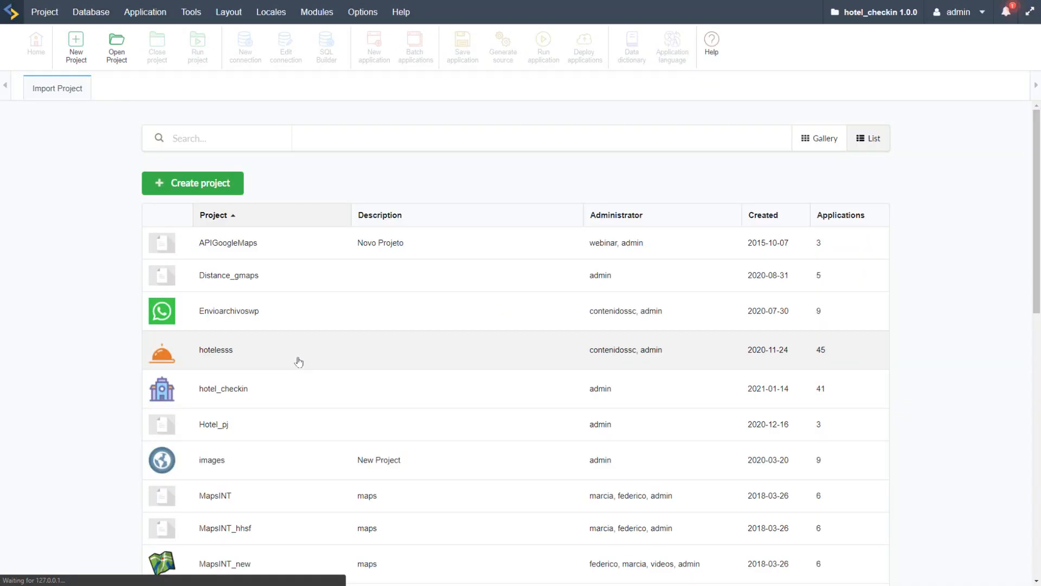
left_click(402, 308)
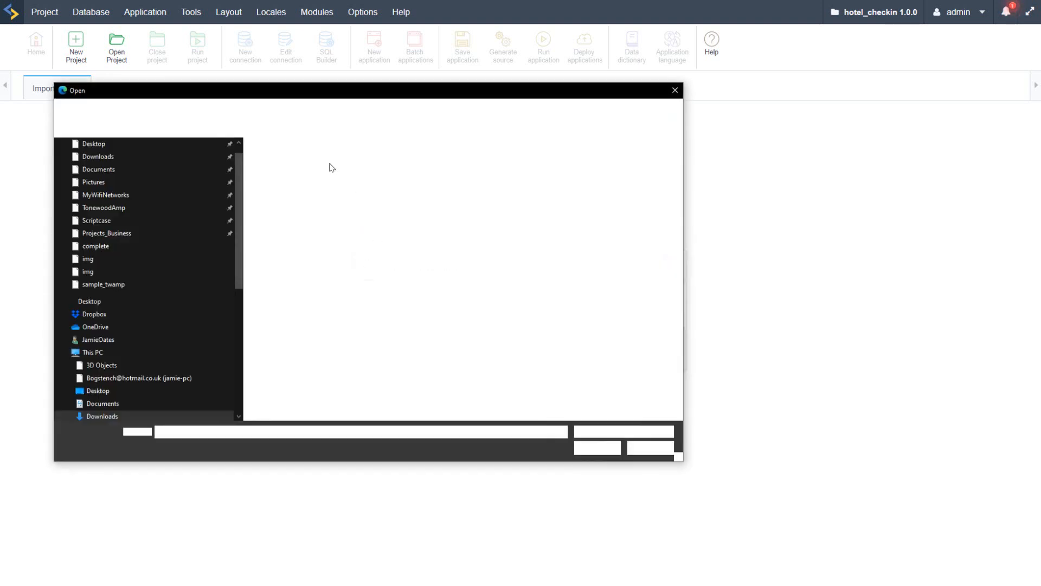
double_click(282, 174)
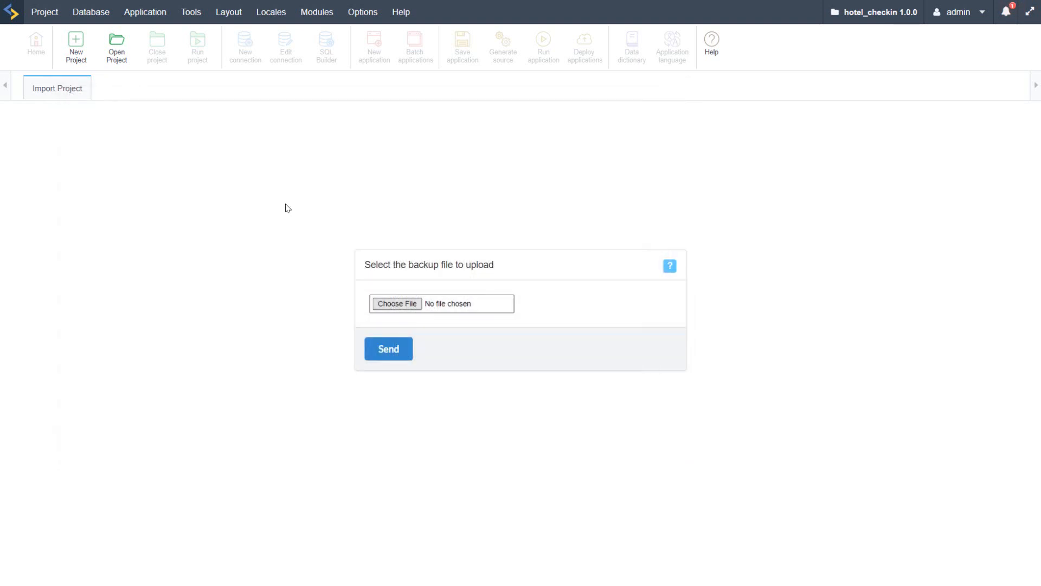
left_click(381, 352)
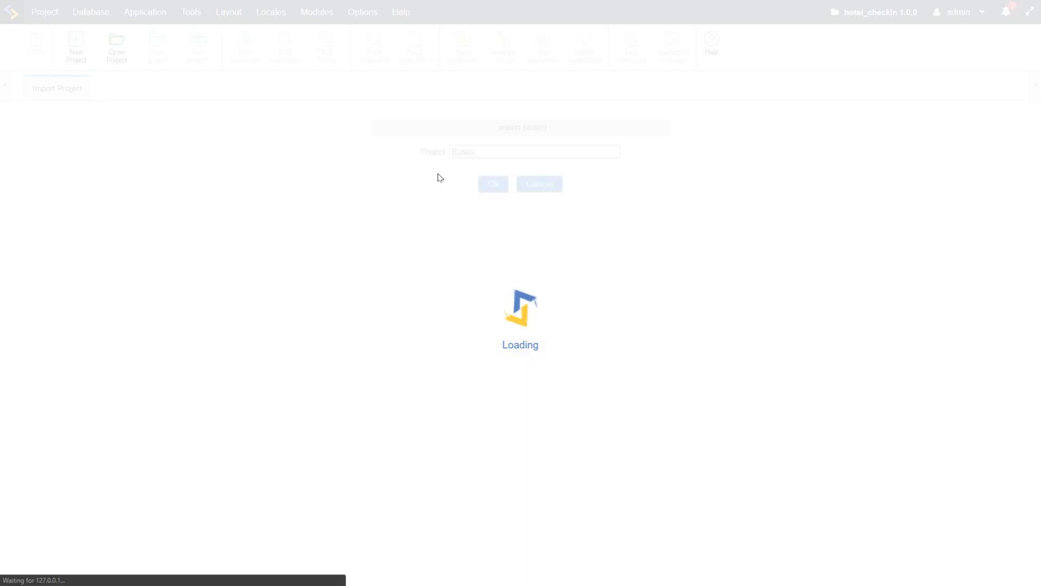
Step: Import the uploaded backup under the project name Buses and open the imported project
left_click(483, 151)
left_click(493, 184)
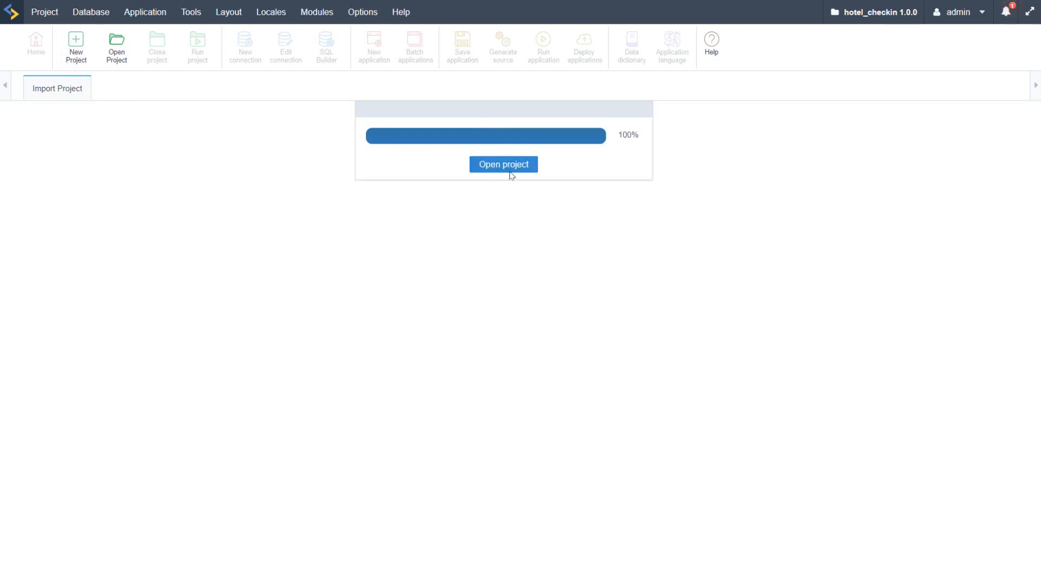
left_click(521, 166)
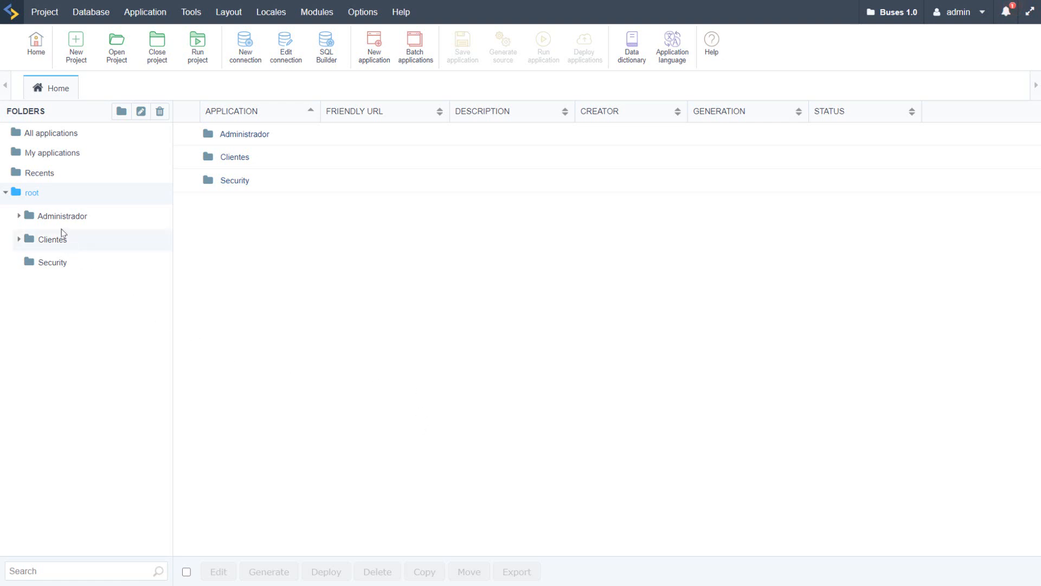
Step: Browse the Administrador folder and set the description of form_tb_documentosxpais to "Document x Country"
left_click(29, 217)
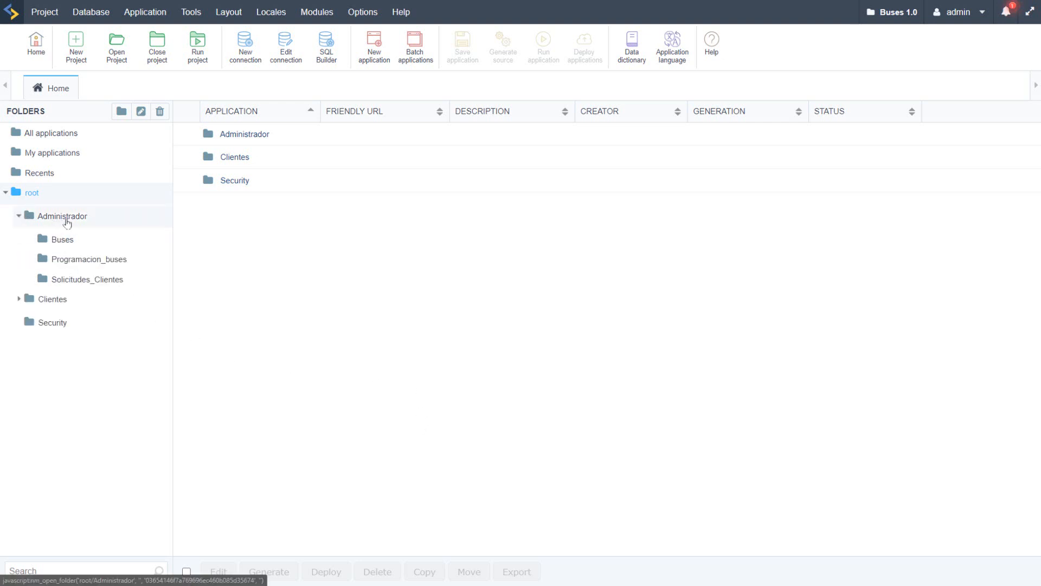
left_click(67, 244)
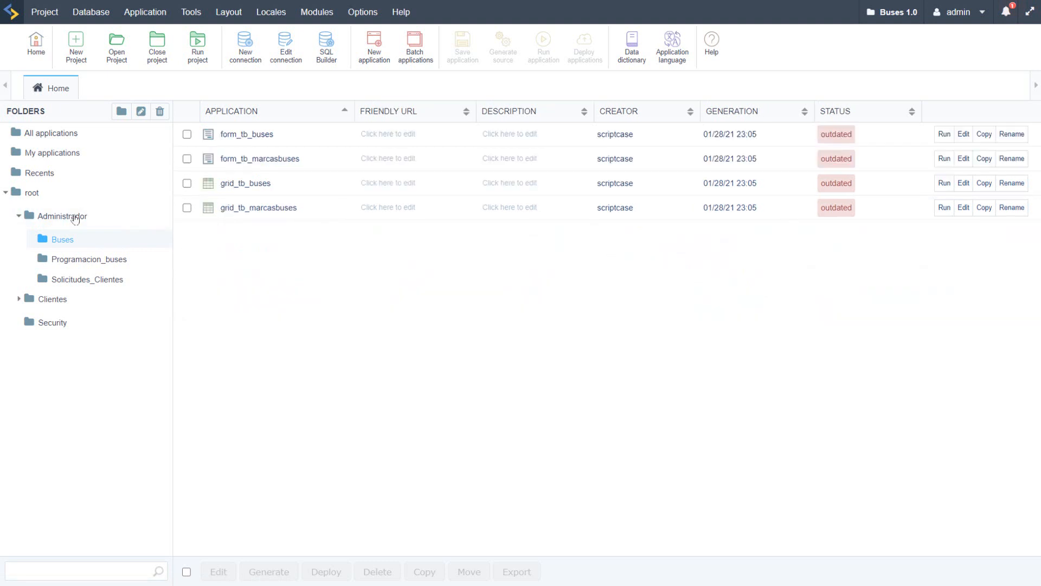
left_click(54, 222)
left_click(45, 12)
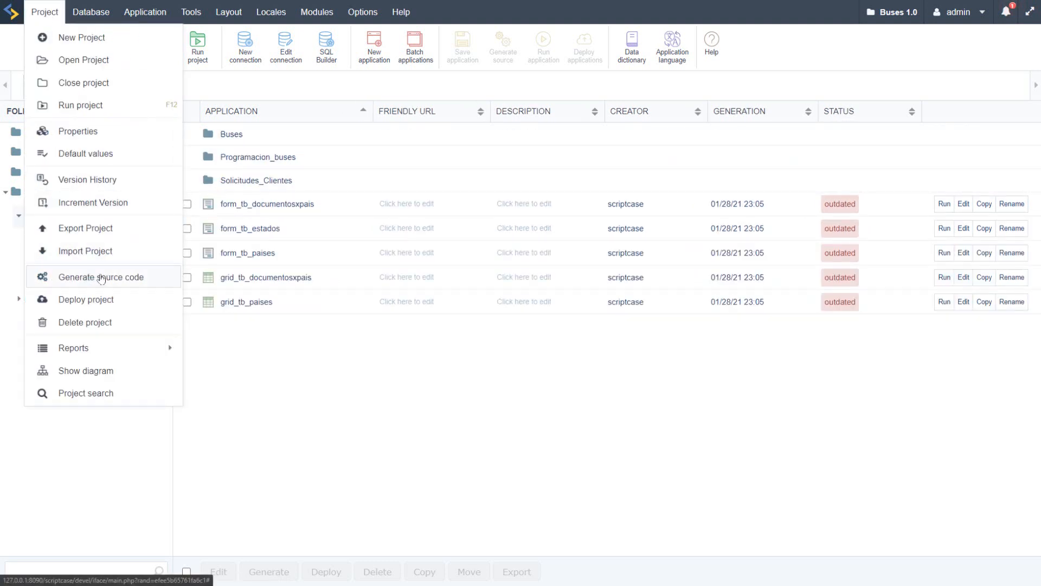
left_click(525, 202)
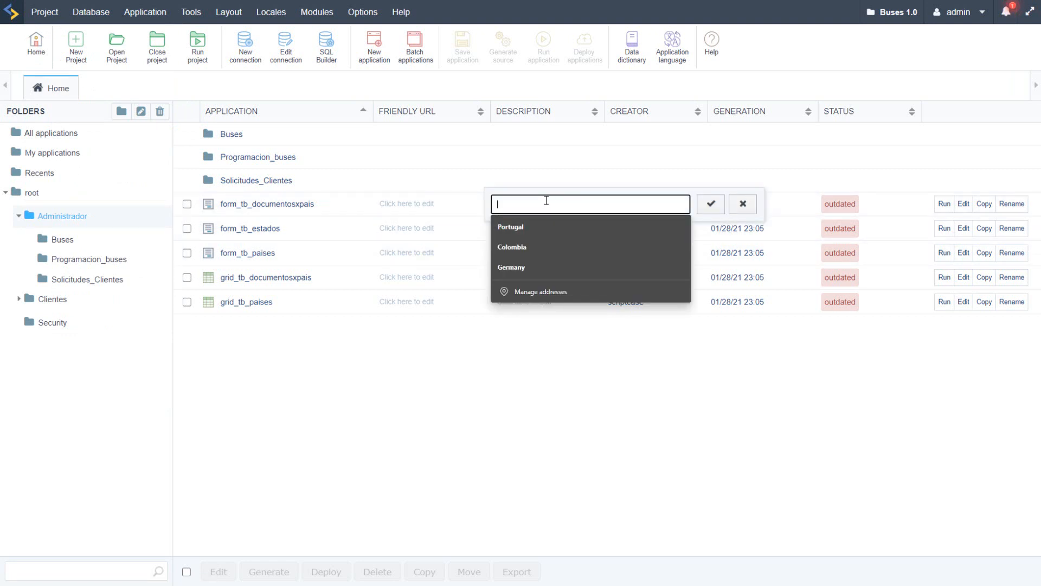
type("Document x Country")
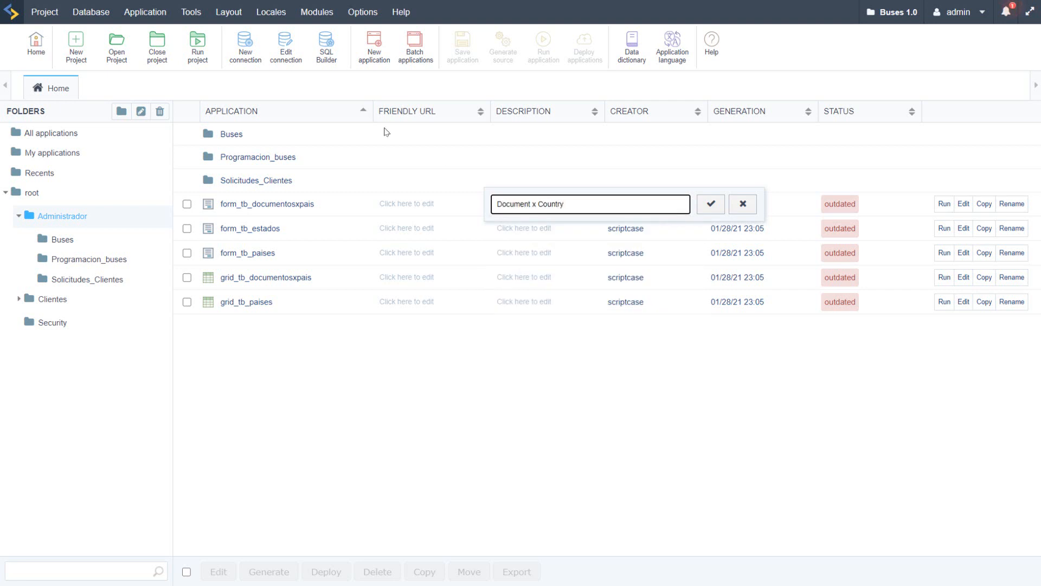
left_click(709, 205)
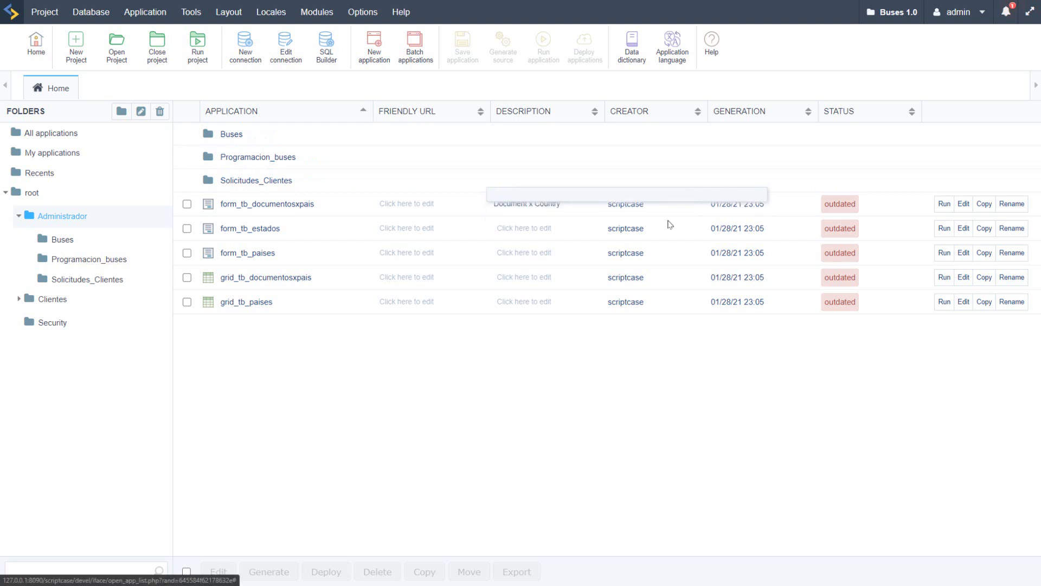
Step: Set the description of form_tb_estados to "Bus Station Form" and that of form_tb_paises to "Country Form"
left_click(544, 228)
type("S")
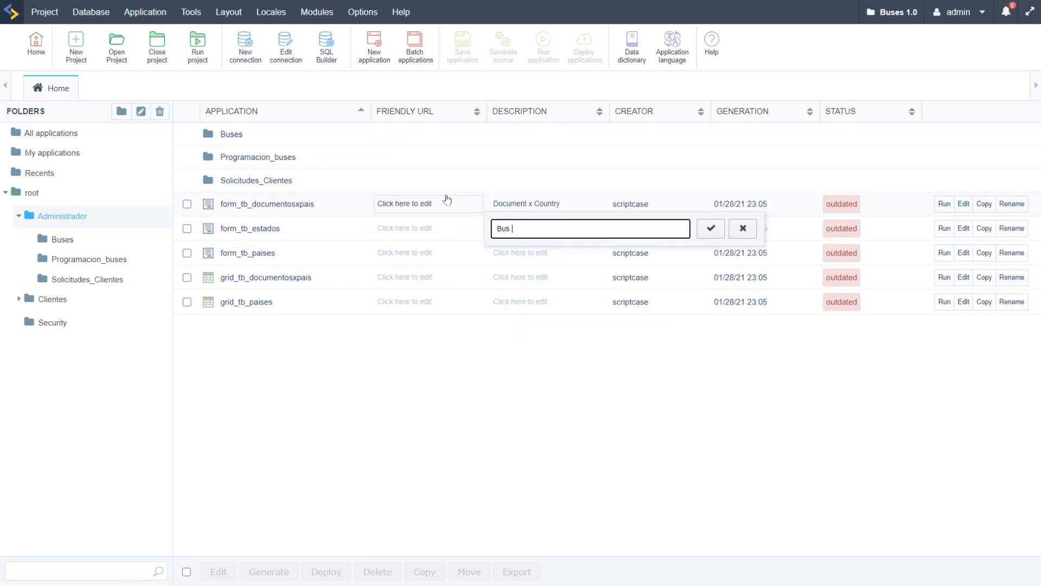
type("us Station Form")
left_click(701, 235)
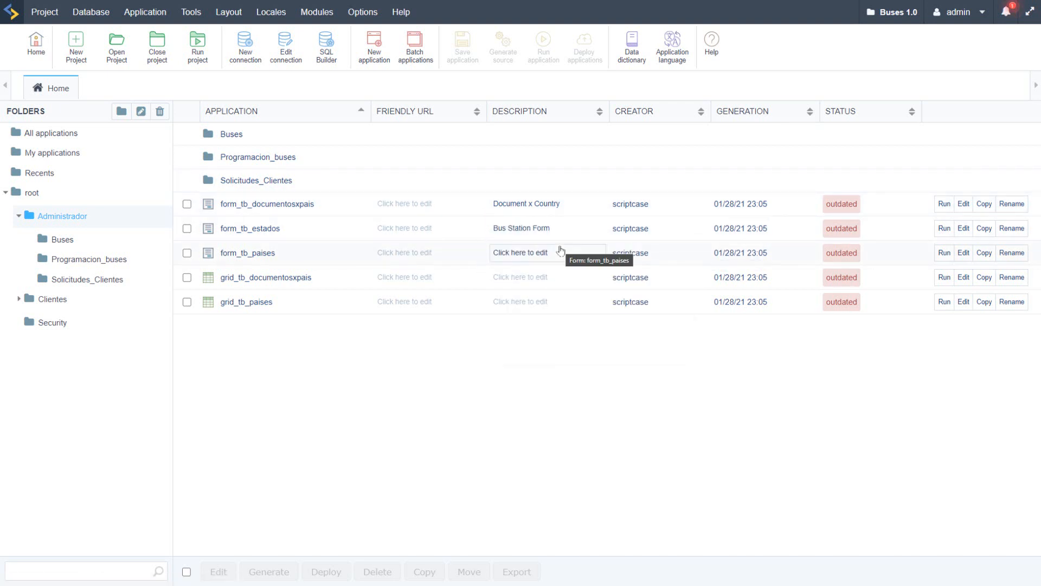
left_click(556, 254)
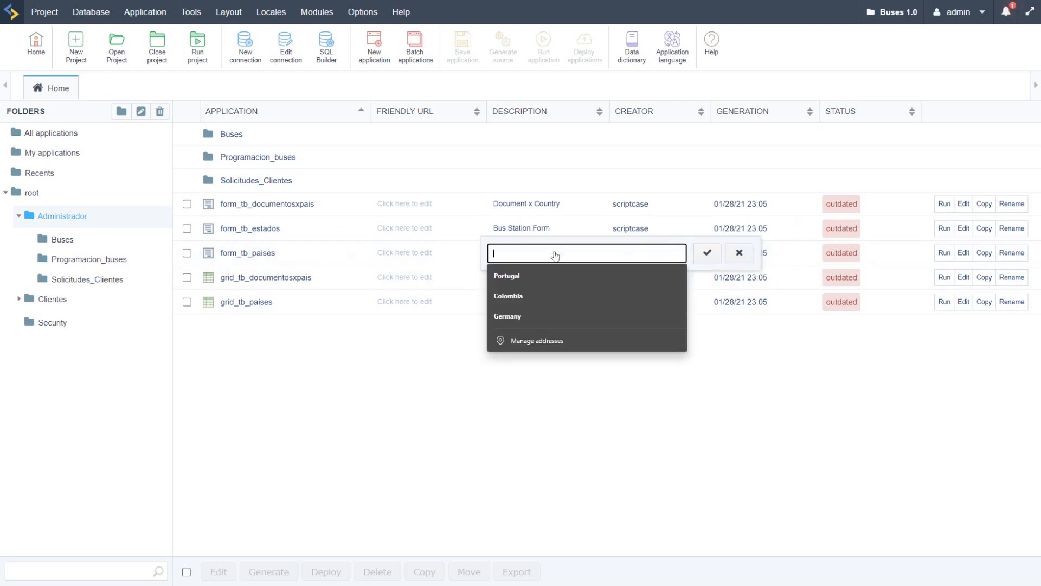
type("Country Form")
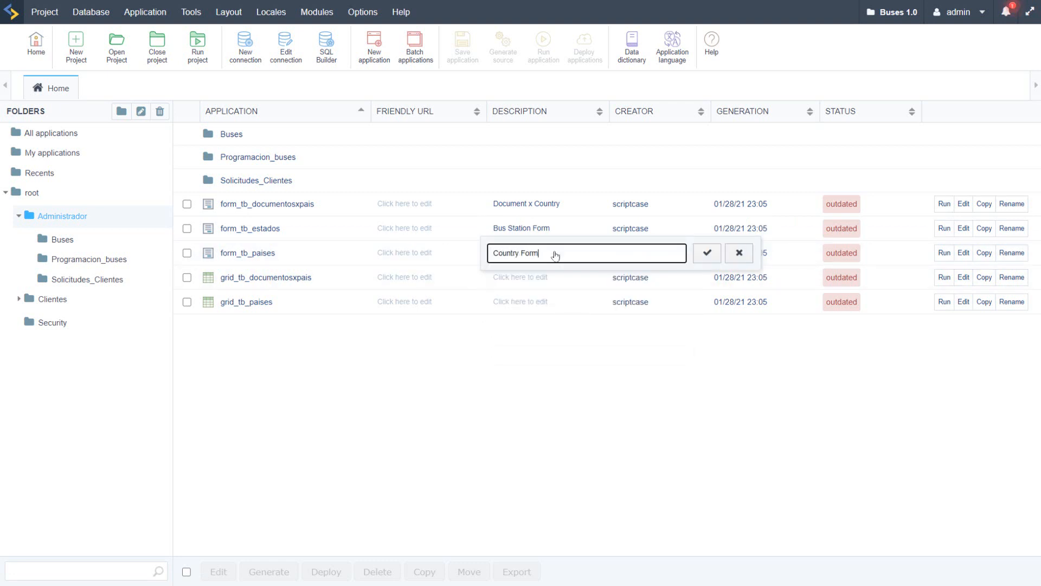
Step: Set the description of grid_tb_documentosxpais to "Document x Country Grid List"
left_click(565, 280)
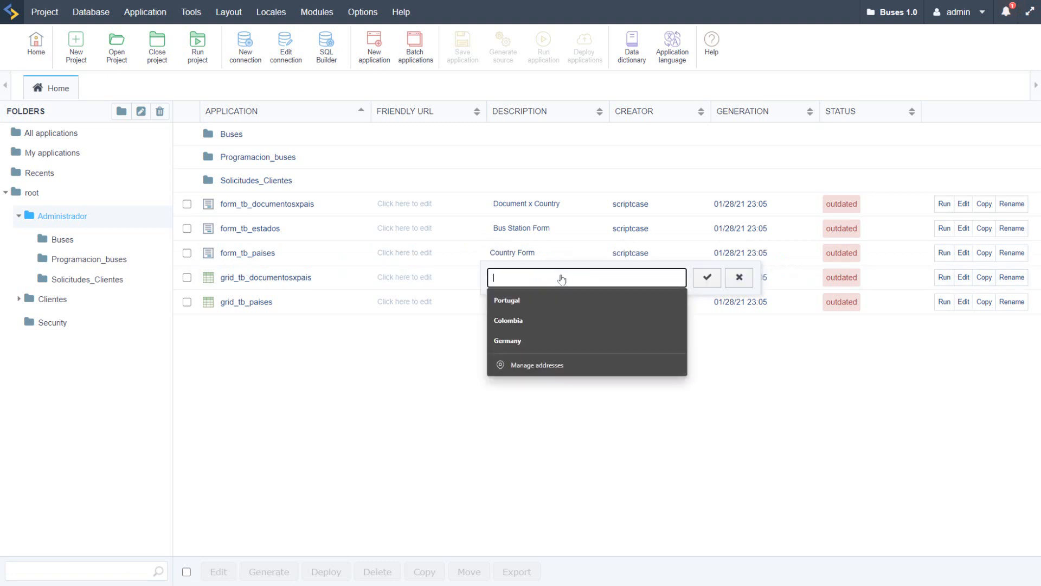
key("Escape")
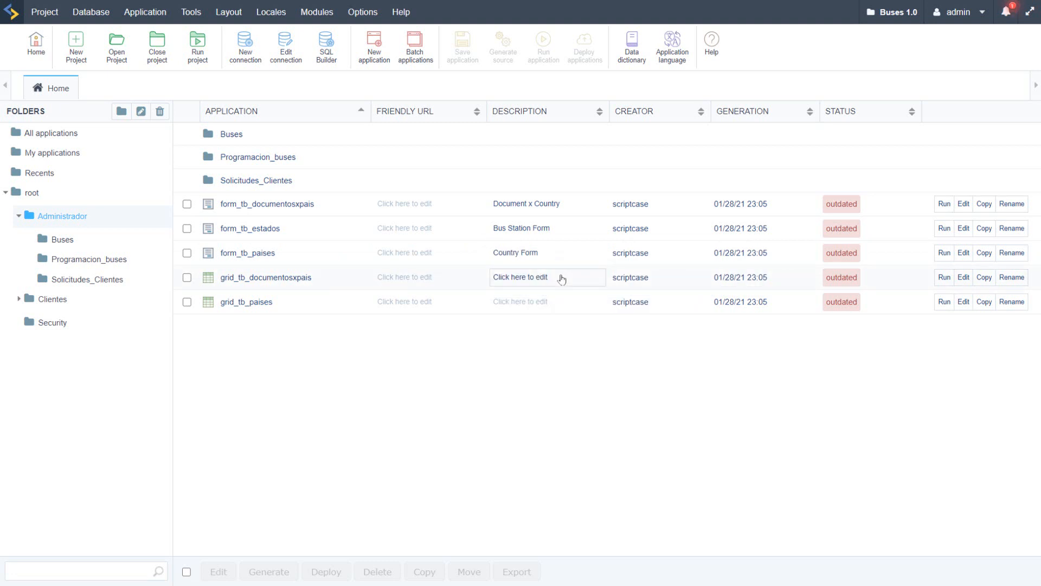
left_click(562, 279)
type("Document x Country Grid List")
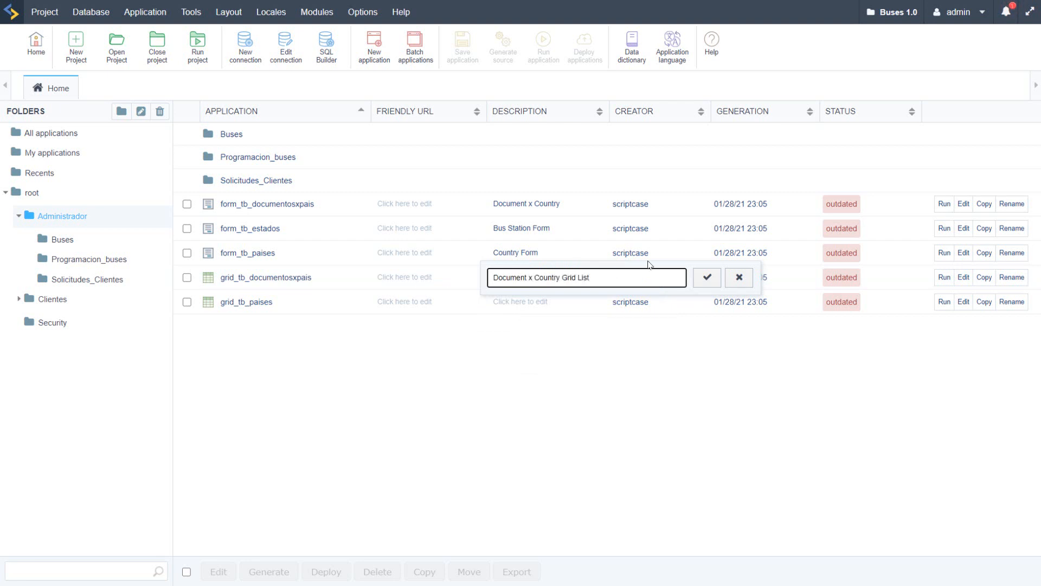
left_click(707, 277)
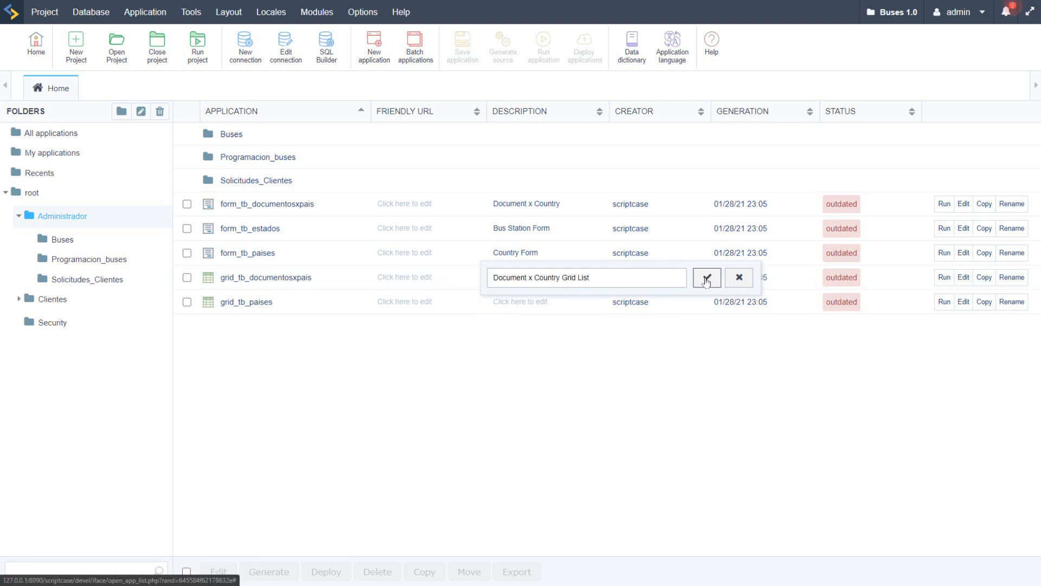
Step: Set the description of grid_tb_paises to "Country Grid List"
left_click(543, 301)
key("Escape")
left_click(543, 302)
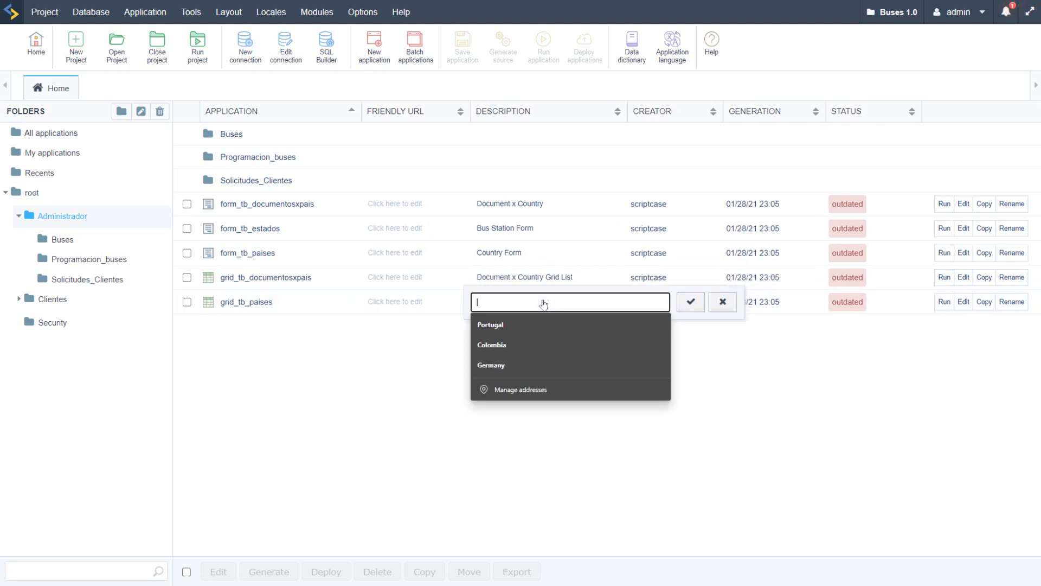
type("Country Grid List")
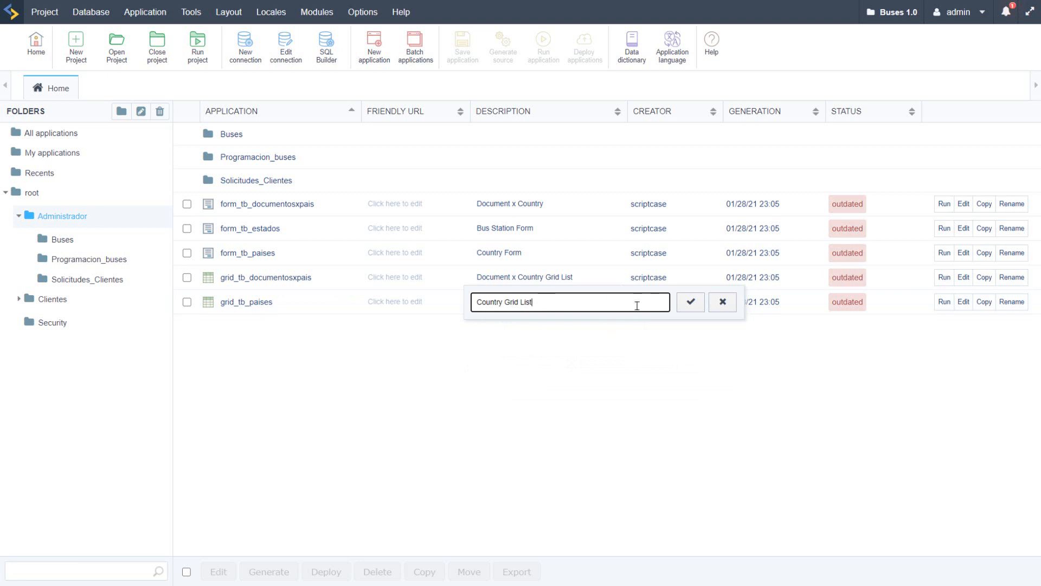
left_click(691, 301)
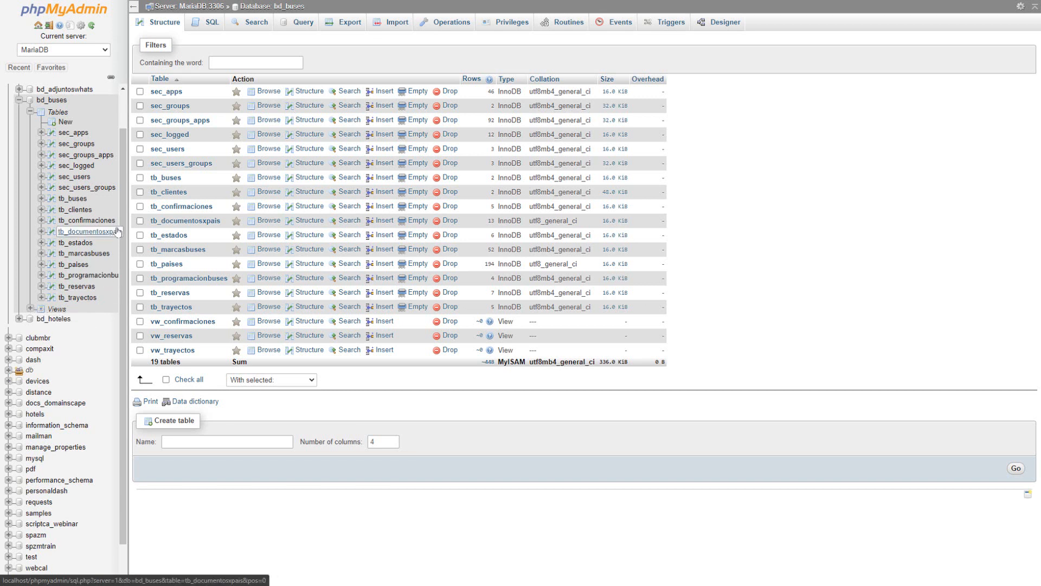
Step: In phpMyAdmin, change the type of the Activo column in the bd_buses table tb_buses to INT, and return to Scriptcase
left_click(83, 199)
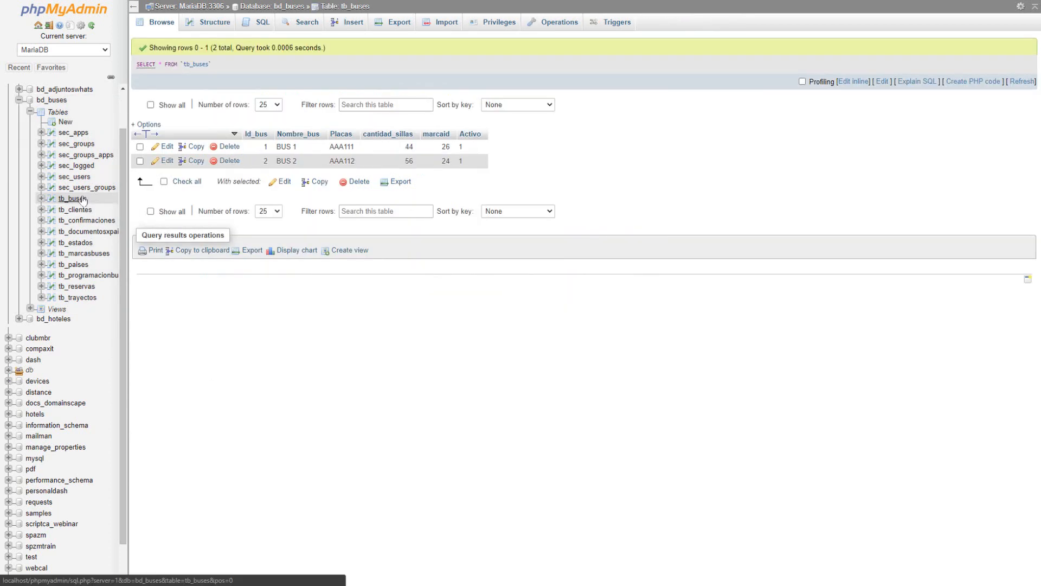
left_click(213, 22)
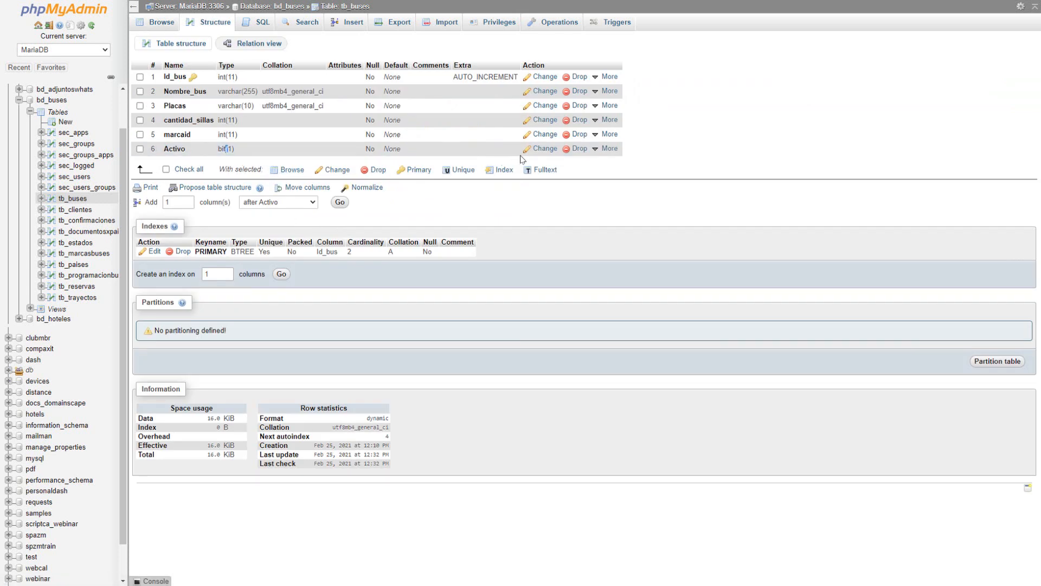
left_click(545, 149)
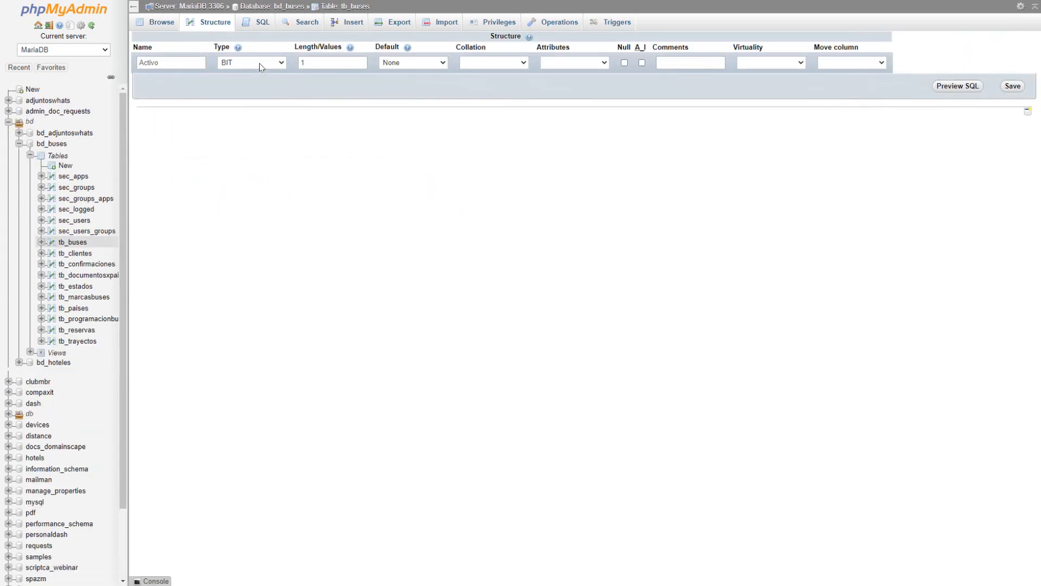
left_click(259, 63)
left_click(233, 76)
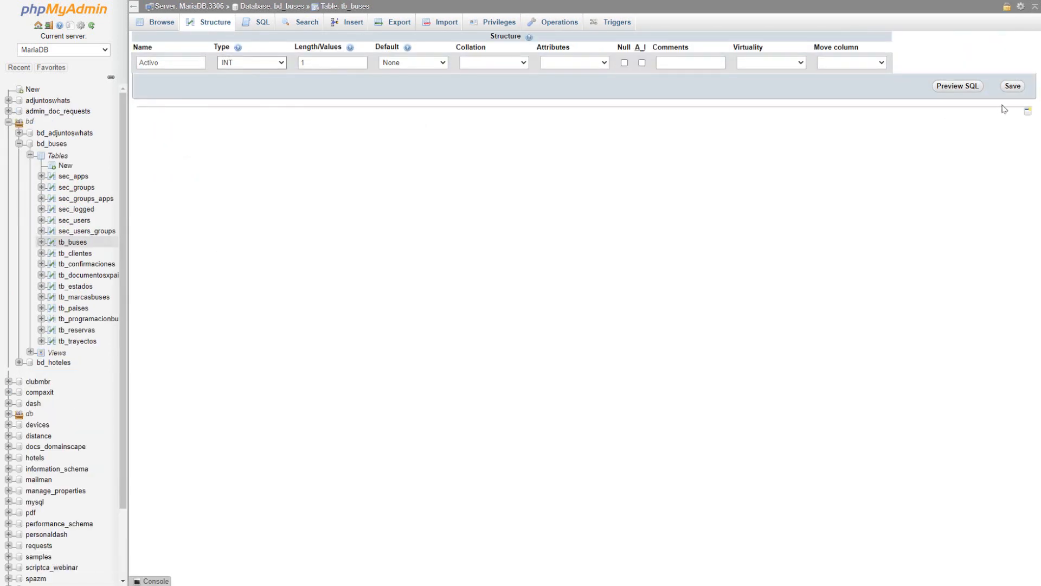
left_click(1007, 87)
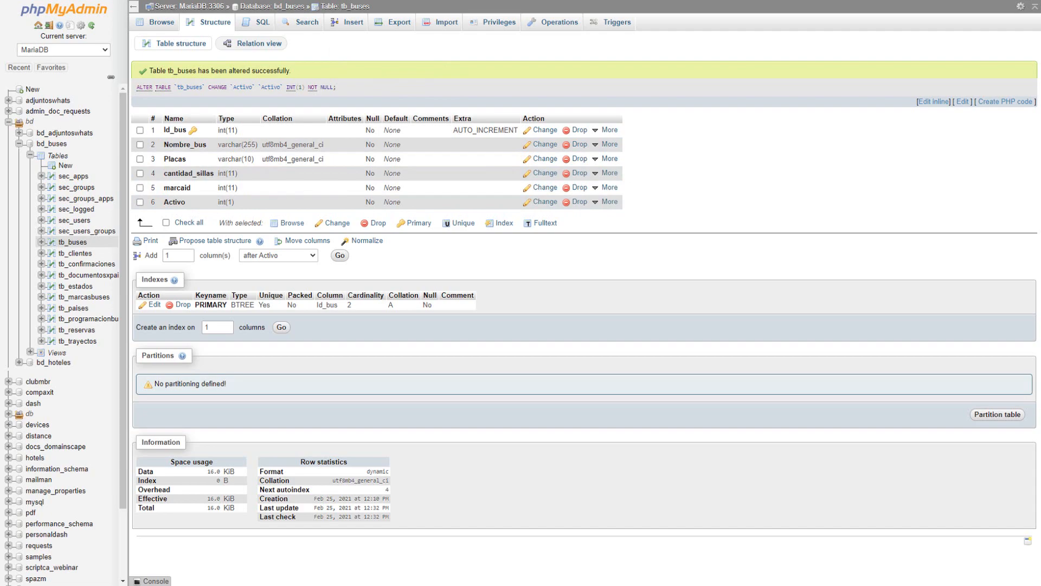
key("ctrl+Tab")
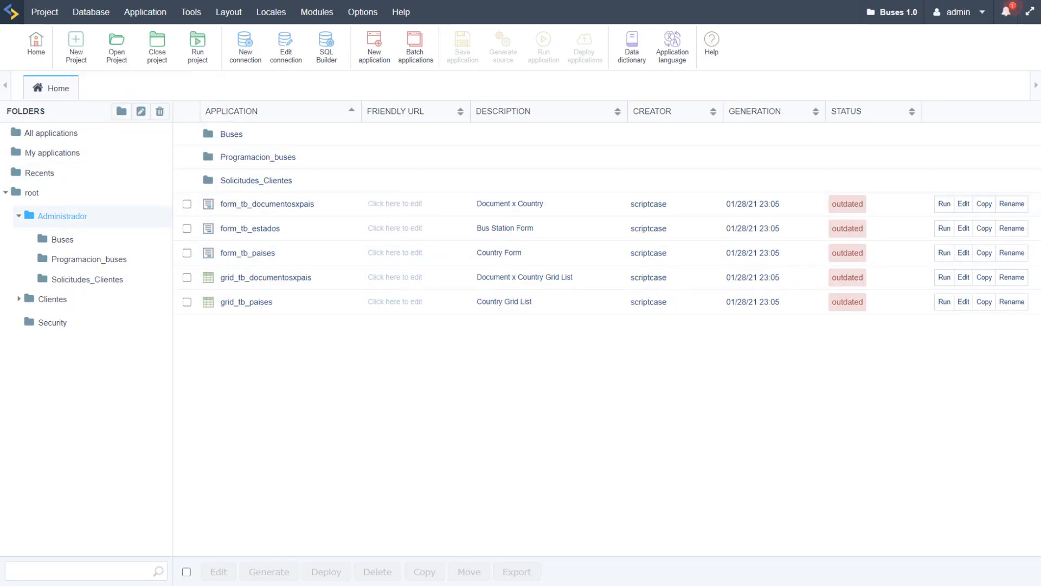
key("ctrl+shift+Tab")
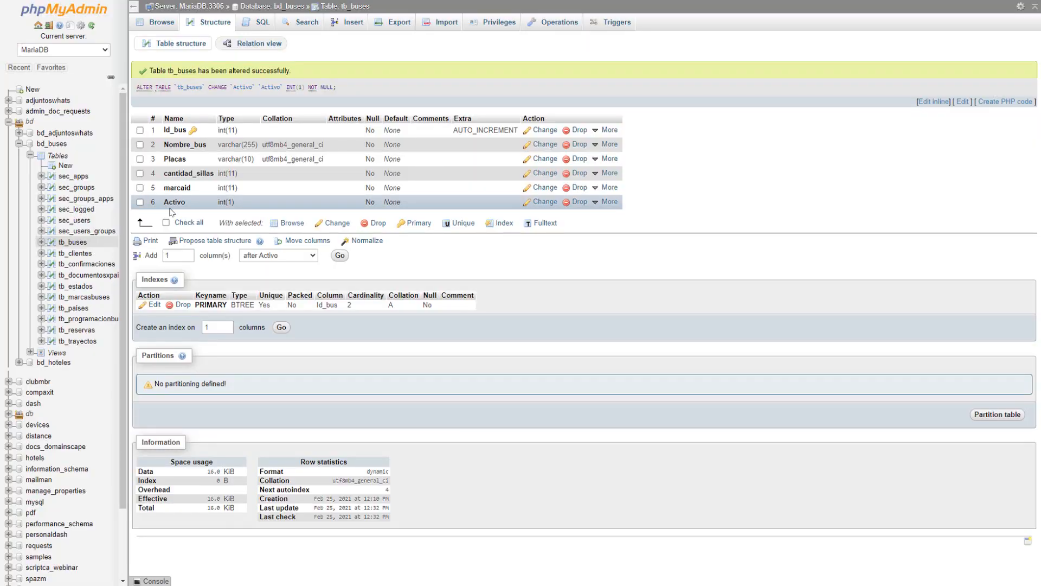
key("ctrl+Tab")
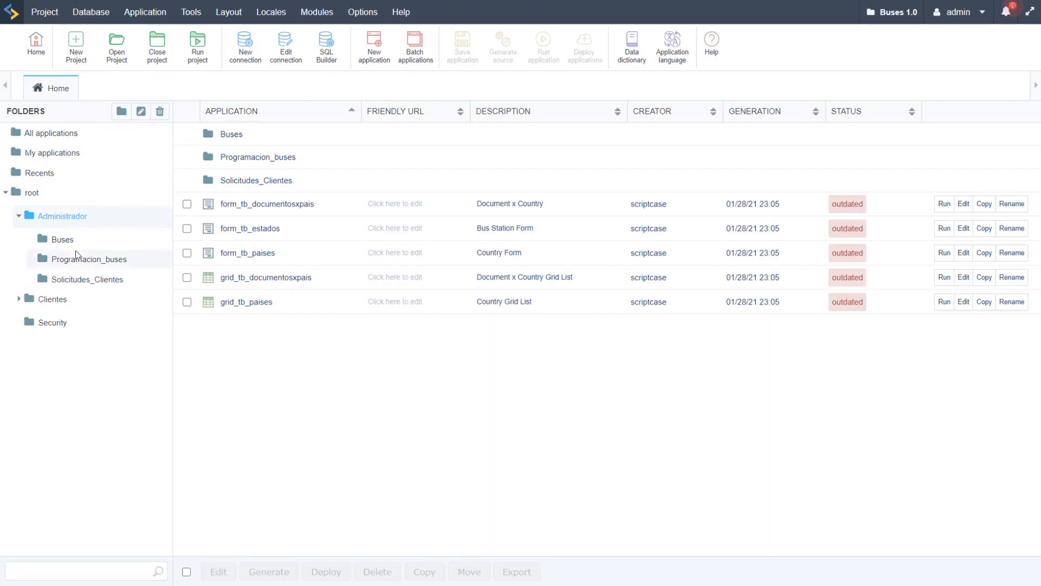
Step: In the Buses project's properties, open the language settings and choose English as an additional project language
left_click(44, 12)
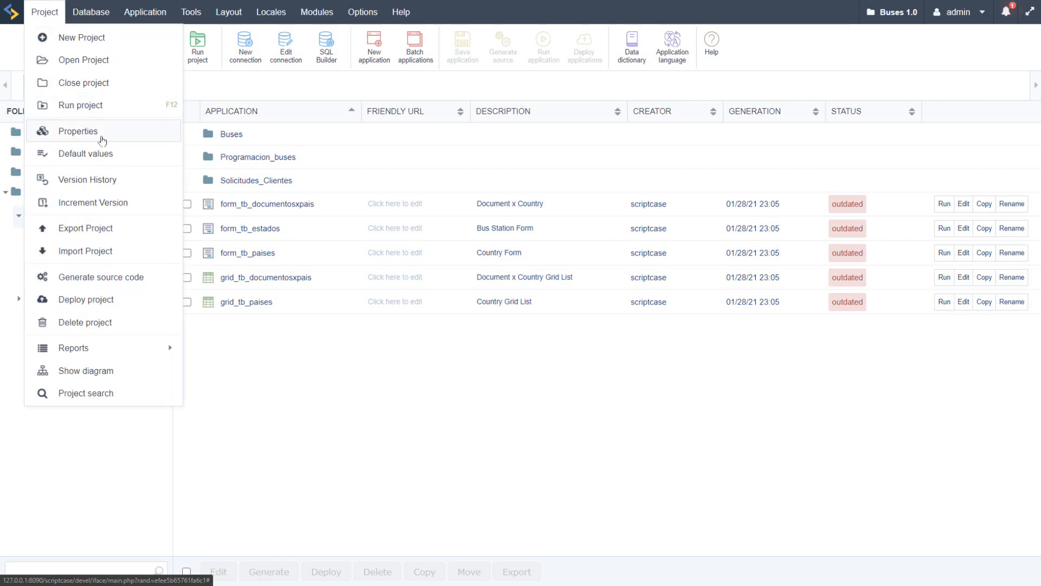
left_click(82, 131)
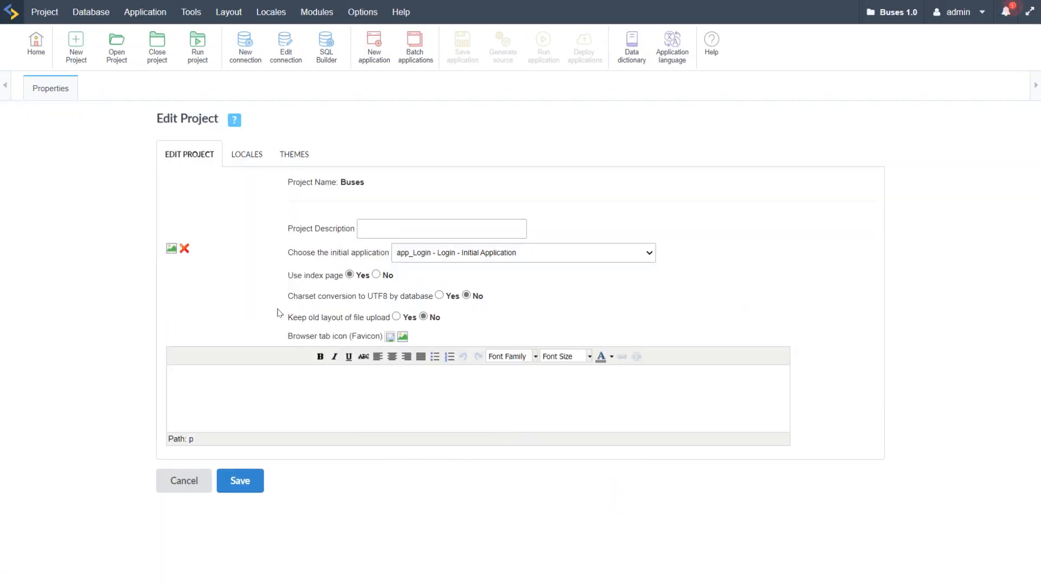
left_click(244, 156)
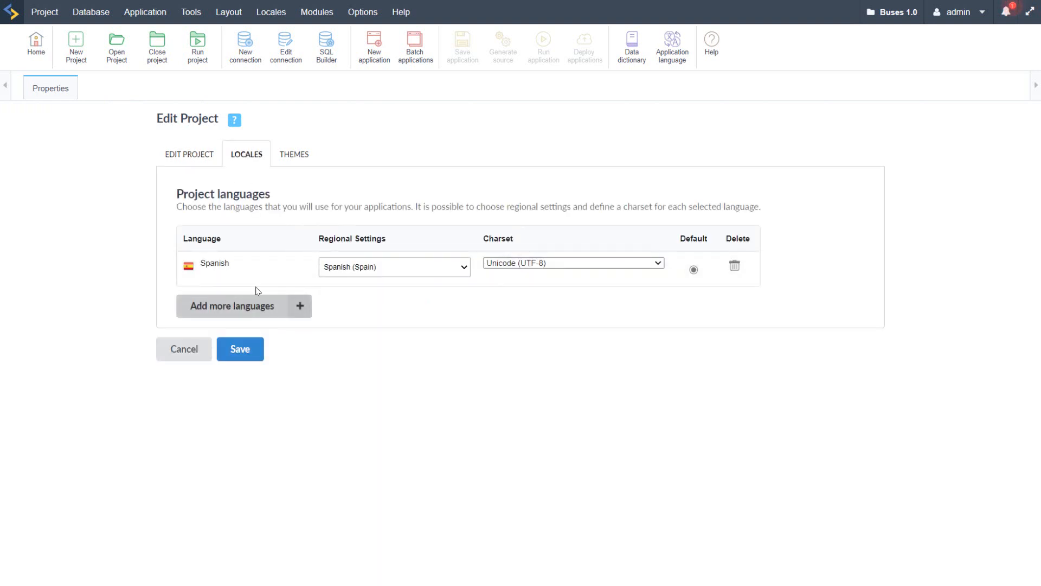
left_click(303, 307)
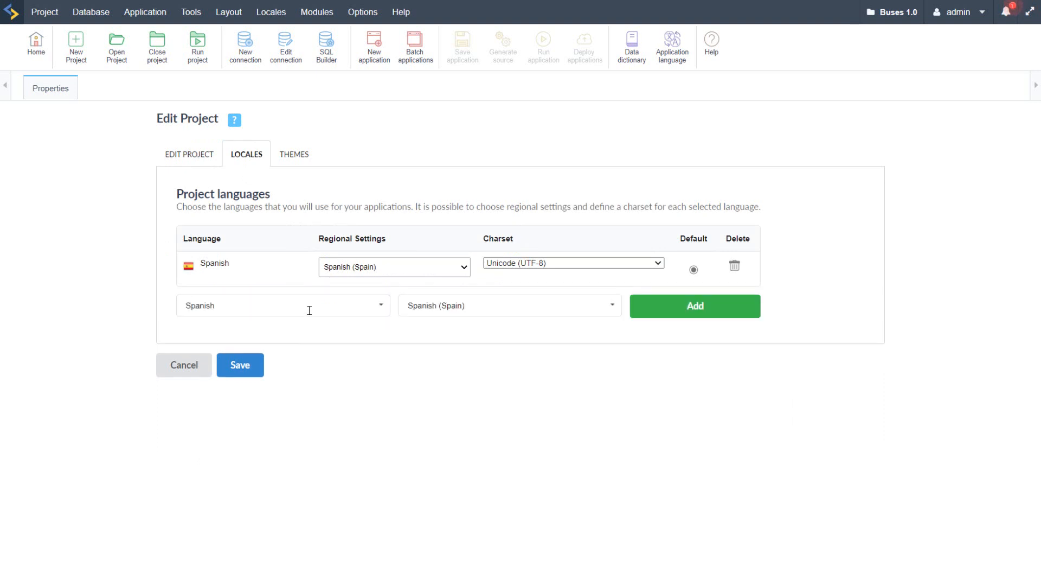
left_click(343, 305)
type("engli")
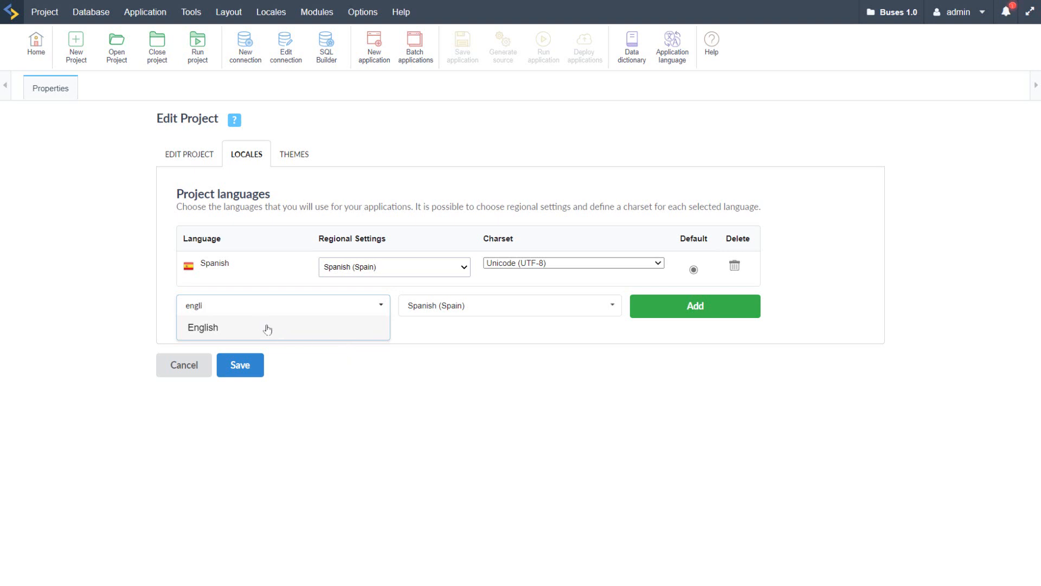
left_click(265, 327)
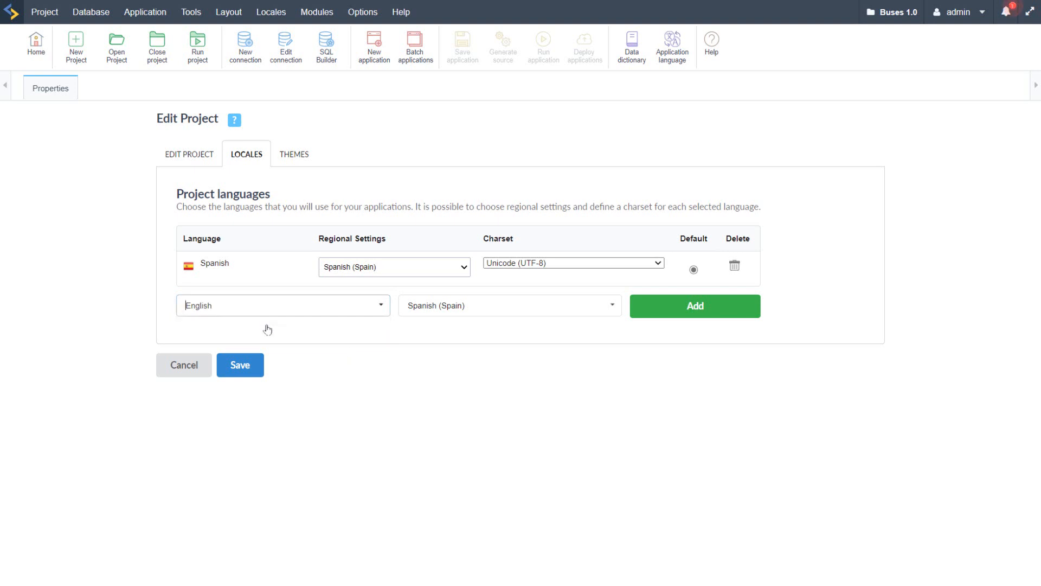
key("Tab")
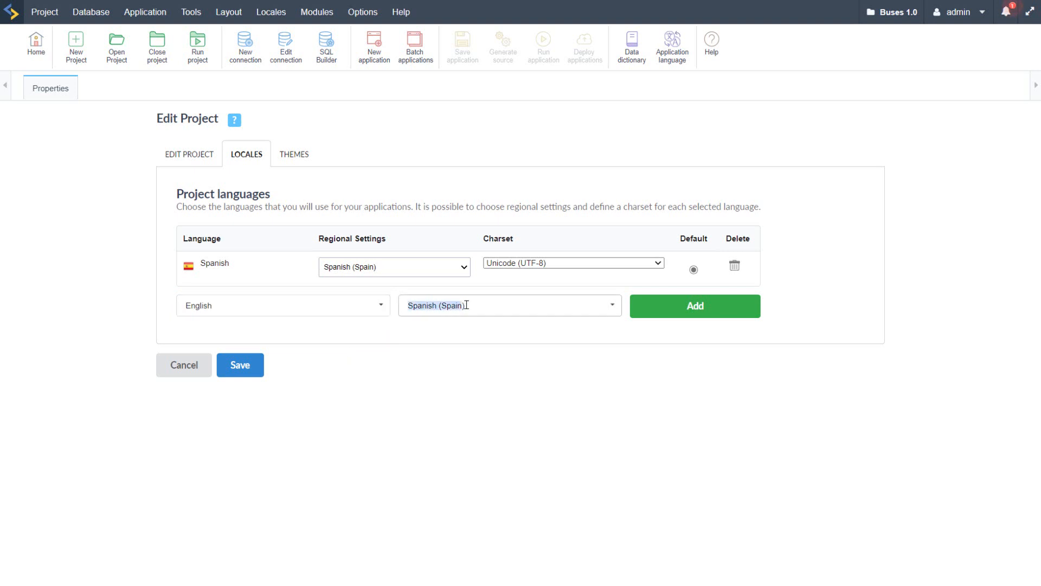
left_click(613, 305)
scroll(530, 363, "down", 3)
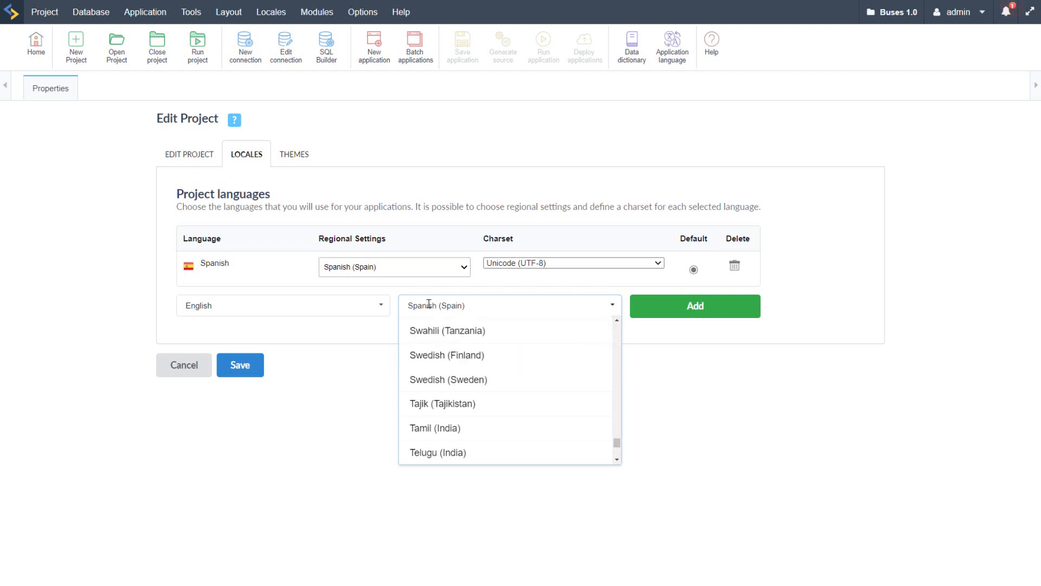
left_click(371, 312)
scroll(337, 396, "down", 6)
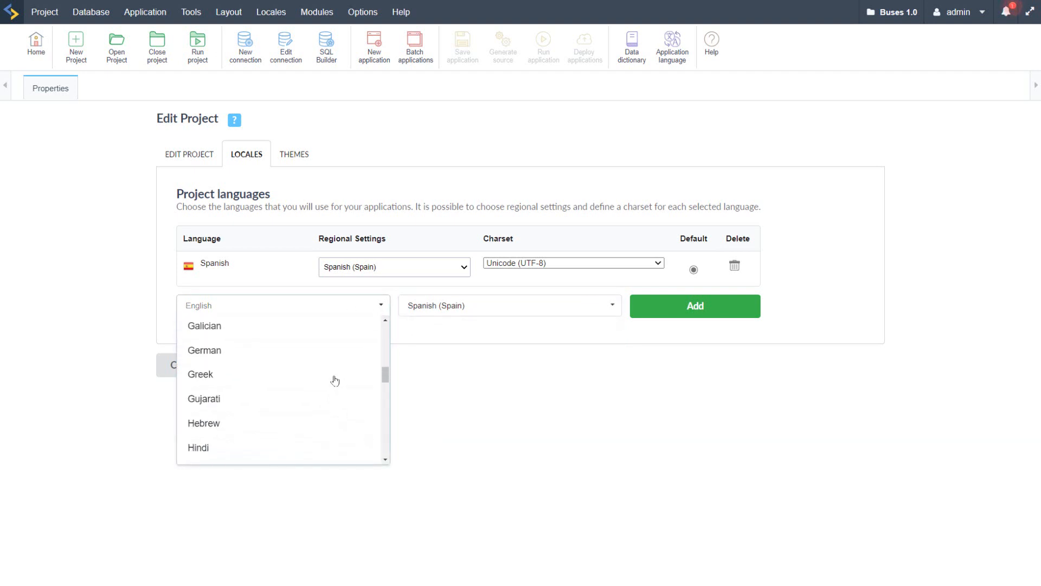
scroll(265, 361, "up", 1)
scroll(265, 360, "up", 2)
left_click(228, 349)
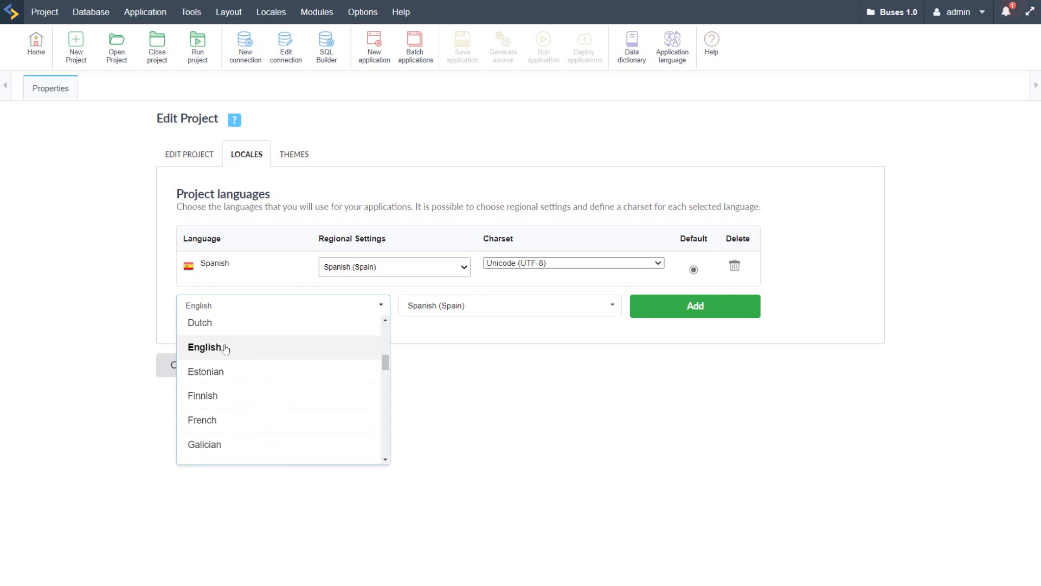
Step: Add English to the project with the English (United Kingdom) regional settings and set its charset to Unicode (UTF-8)
left_click(547, 310)
scroll(564, 391, "down", 4)
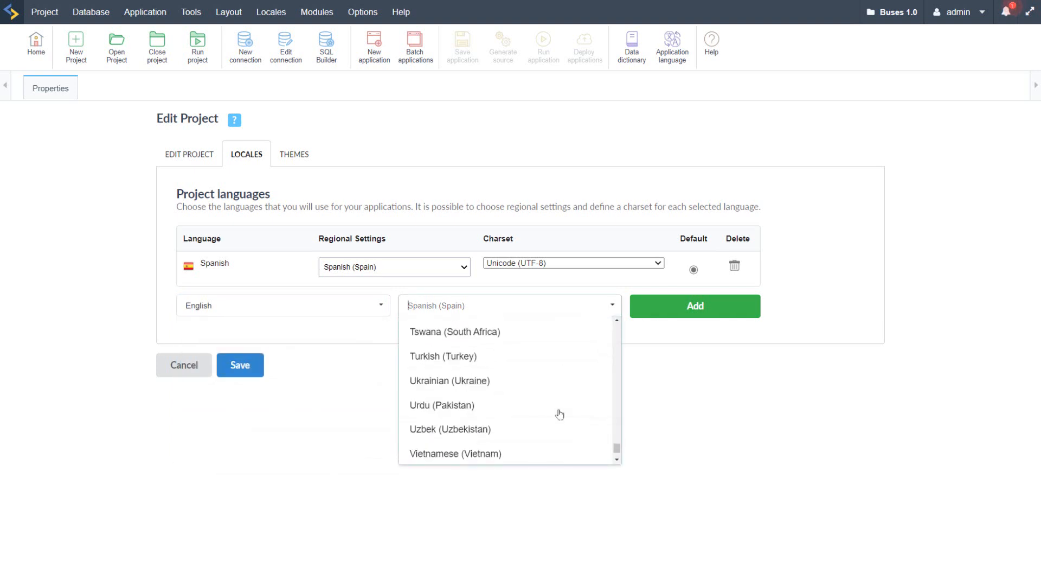
scroll(560, 414, "up", 8)
scroll(560, 414, "up", 10)
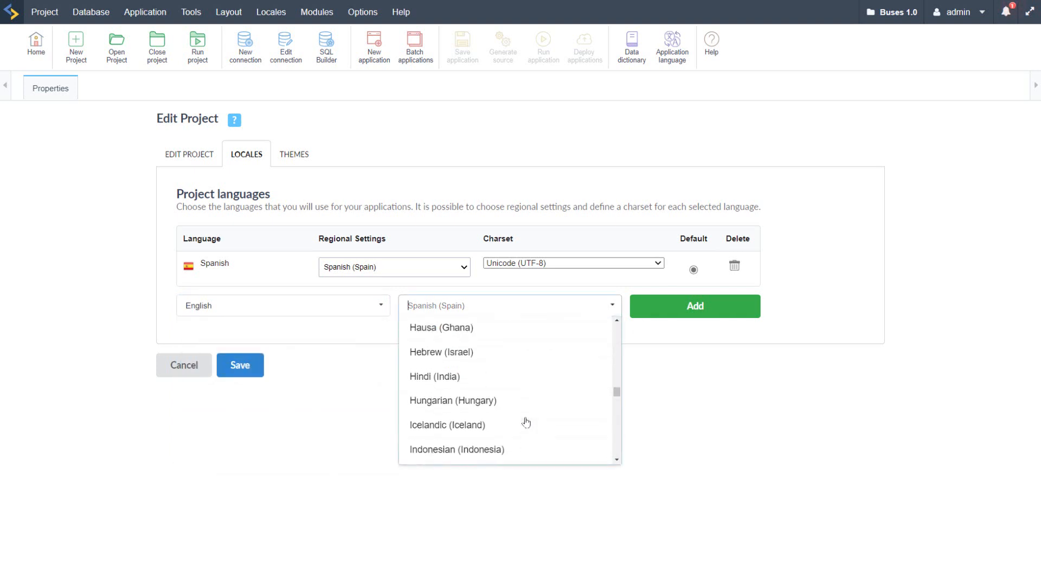
scroll(525, 394, "up", 10)
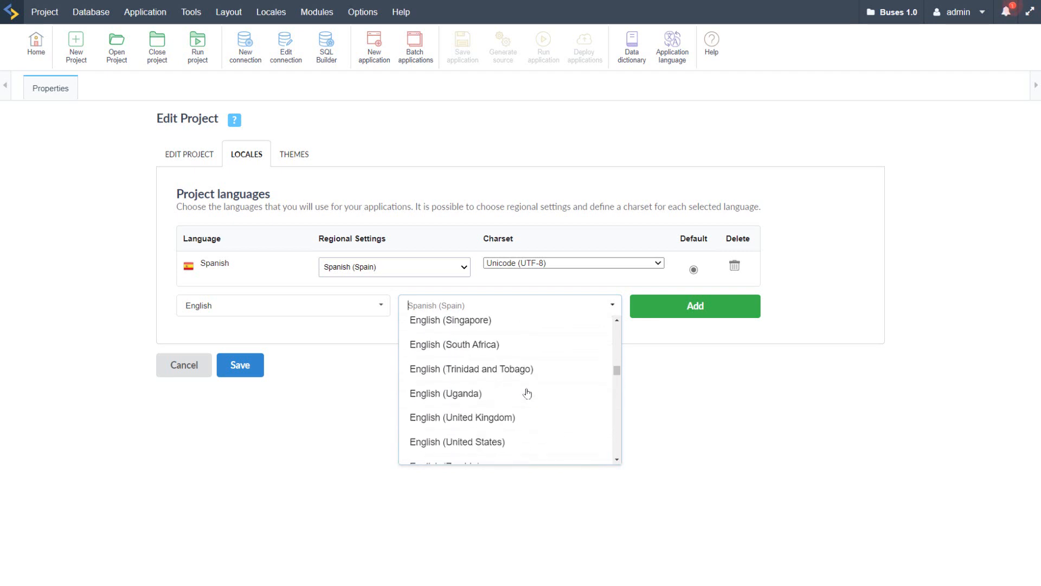
scroll(527, 394, "down", 3)
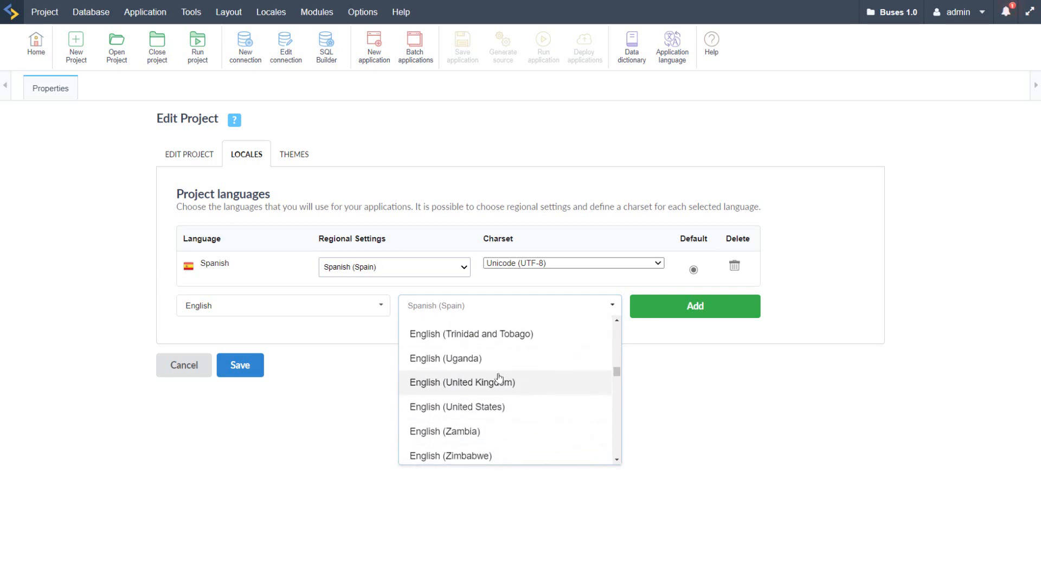
left_click(502, 382)
left_click(688, 305)
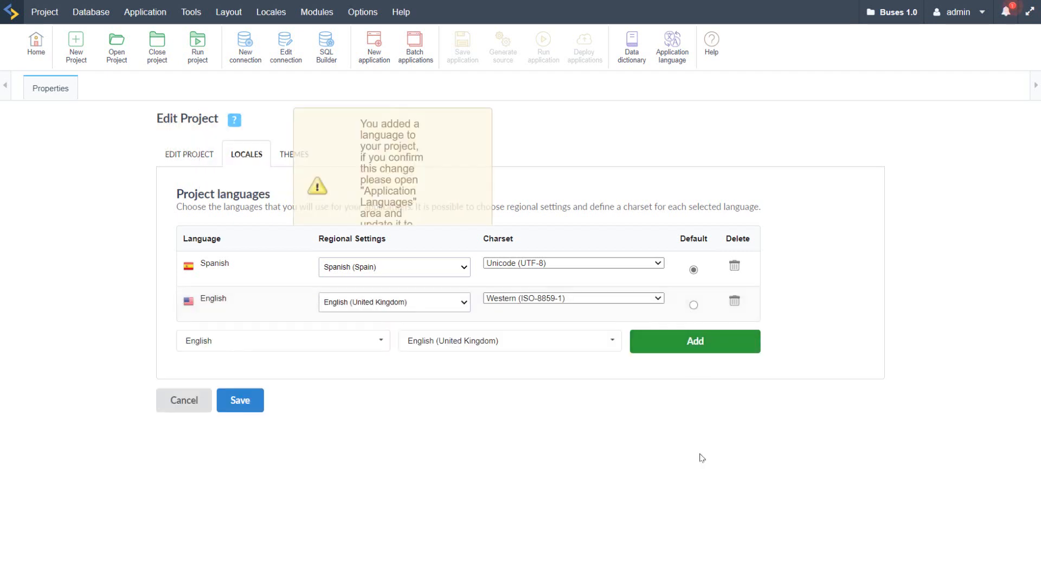
left_click(551, 302)
left_click(549, 311)
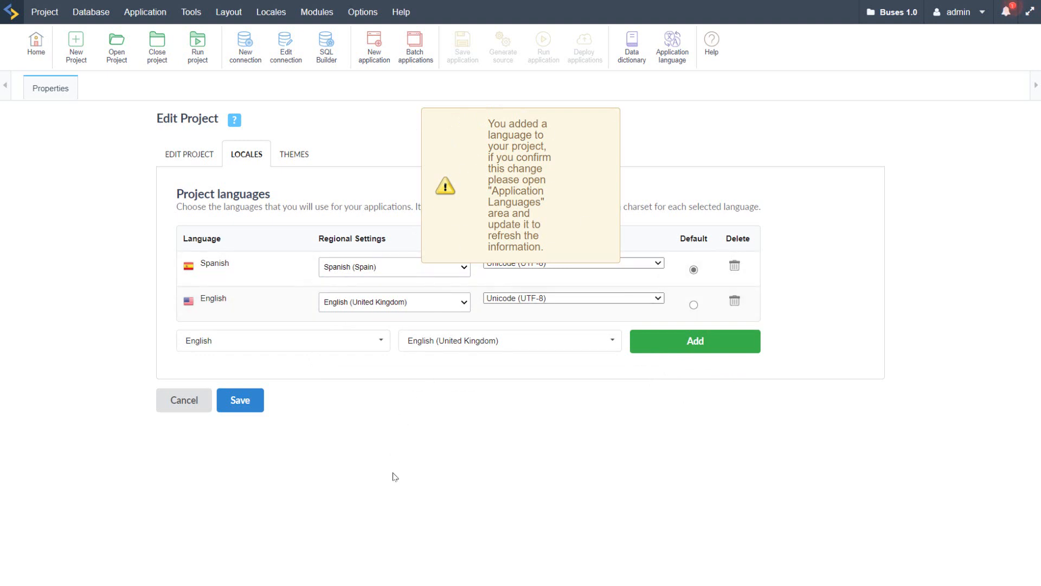
Step: Add German as another project language with the German (Germany) regional settings
left_click(381, 340)
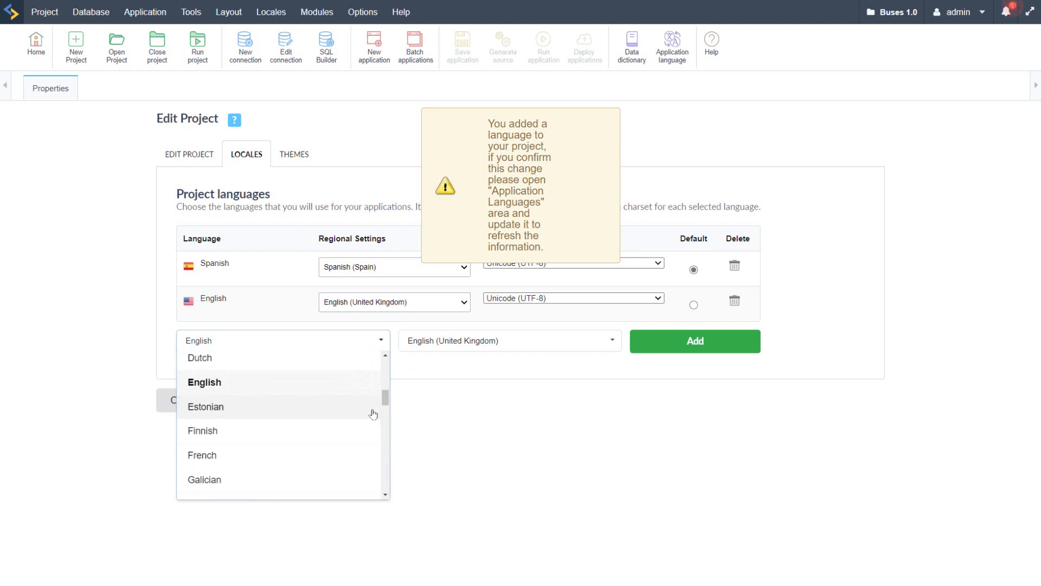
scroll(344, 388, "down", 2)
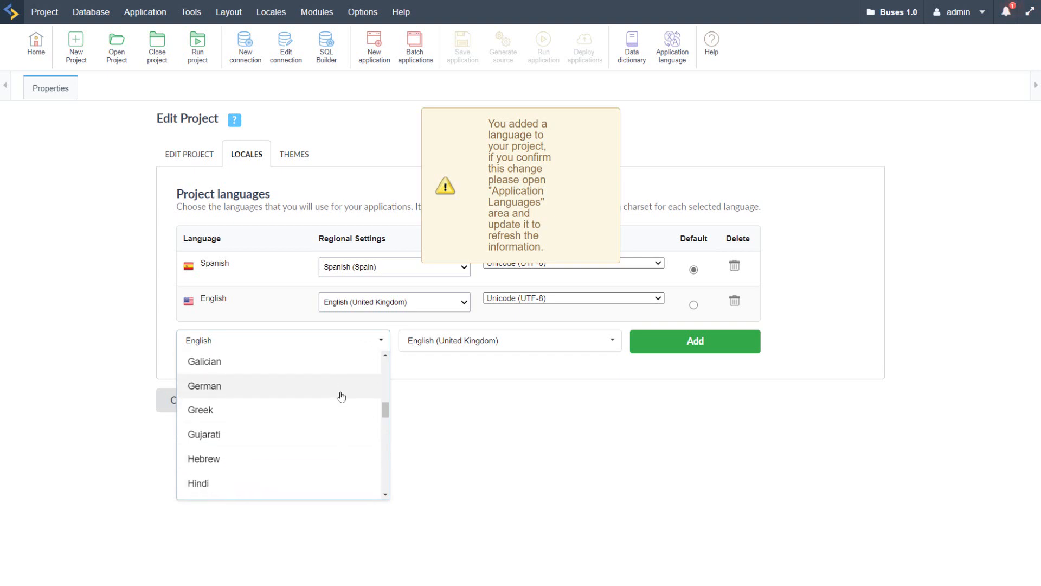
left_click(334, 384)
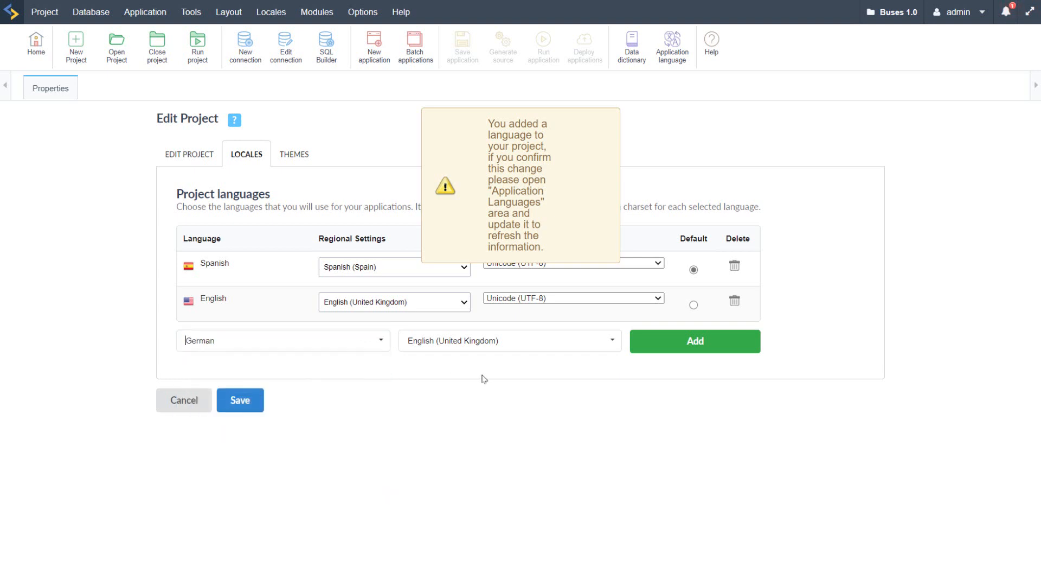
left_click(576, 341)
scroll(570, 407, "down", 5)
scroll(559, 439, "down", 6)
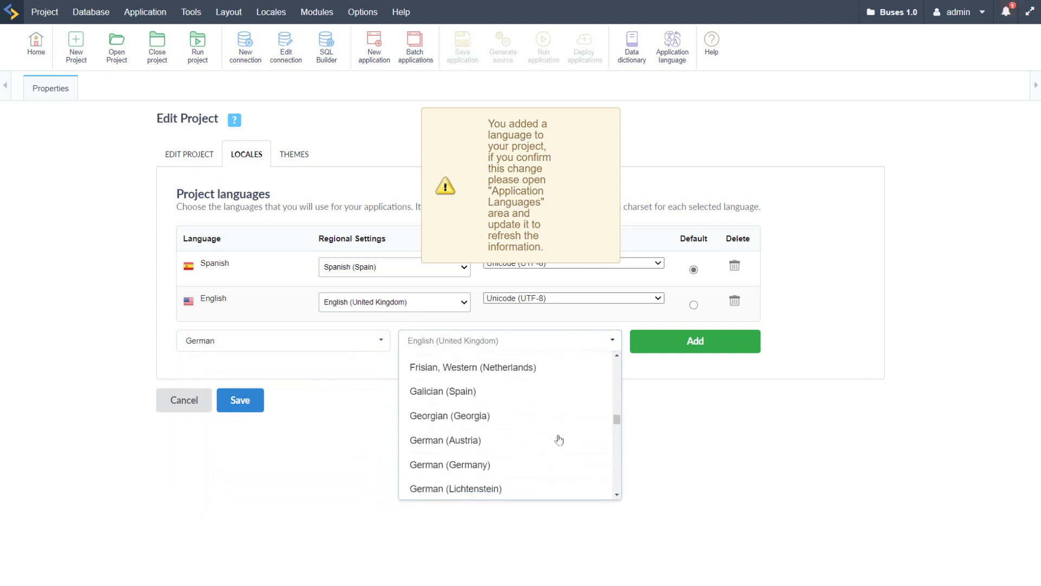
scroll(556, 431, "up", 1)
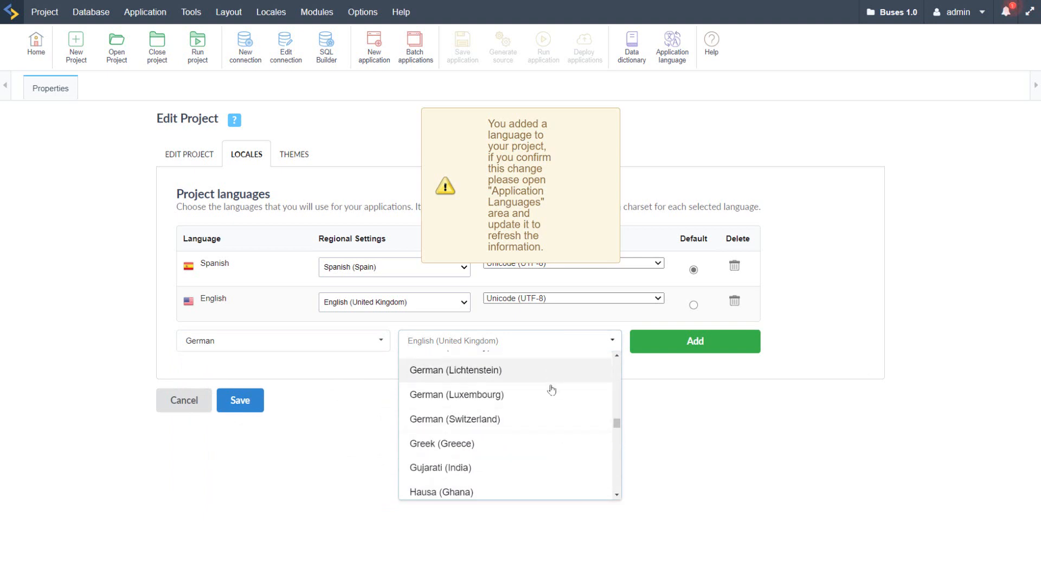
scroll(549, 437, "up", 1)
left_click(468, 403)
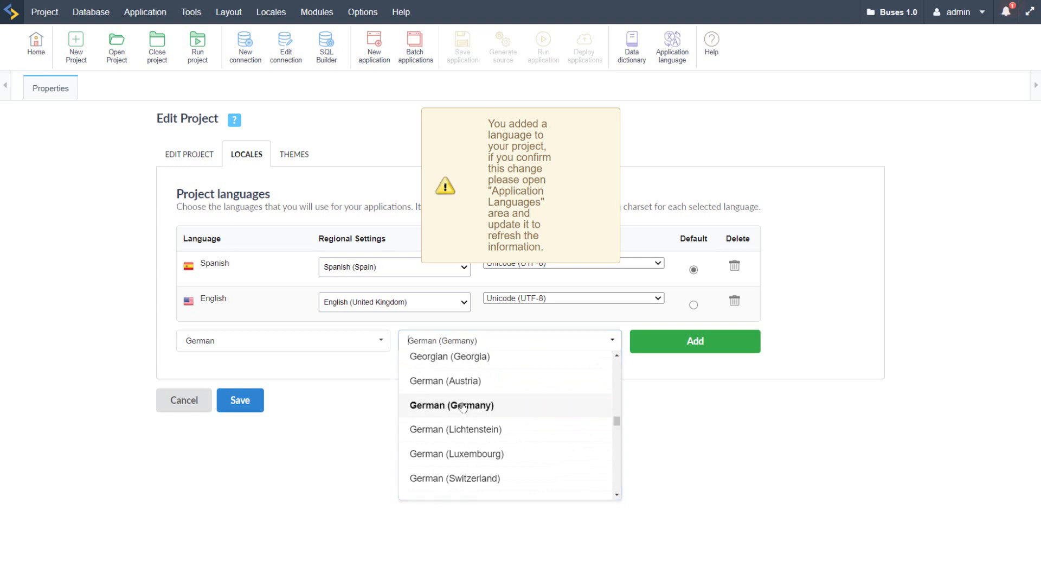
left_click(693, 348)
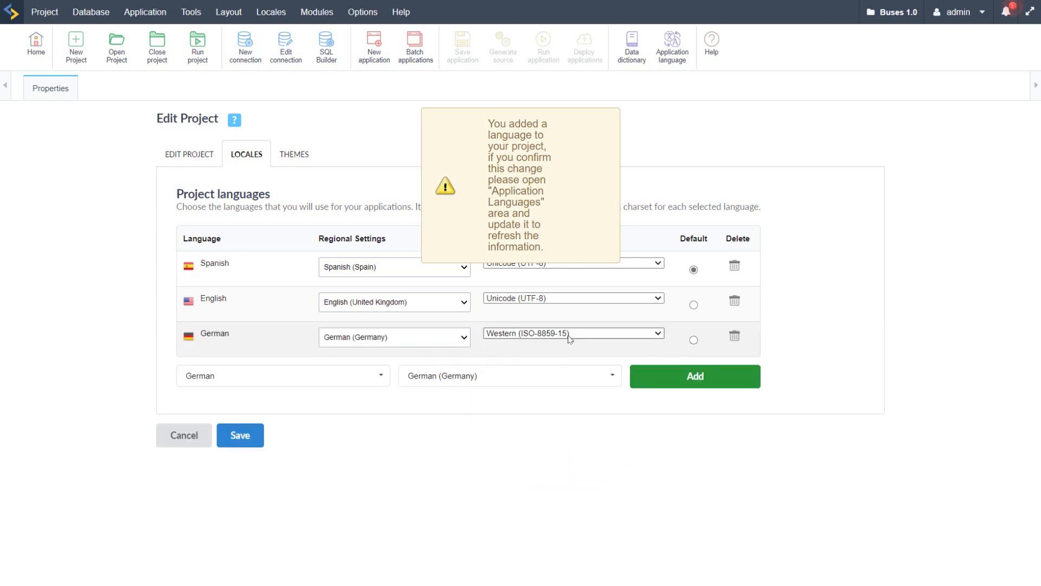
Step: Set the German language's charset to Unicode (UTF-8) and save the project properties
left_click(609, 341)
left_click(500, 345)
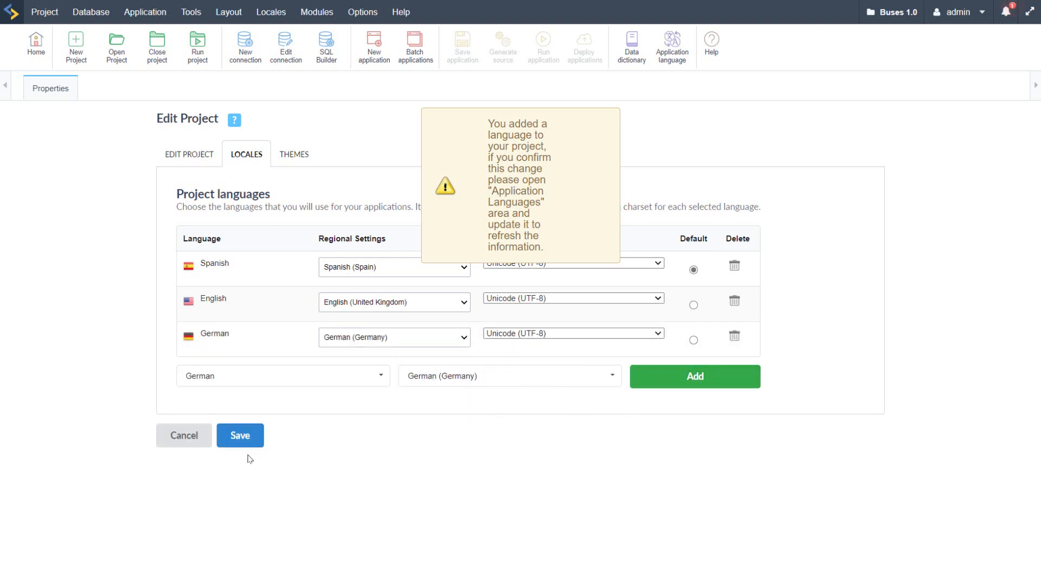
left_click(236, 437)
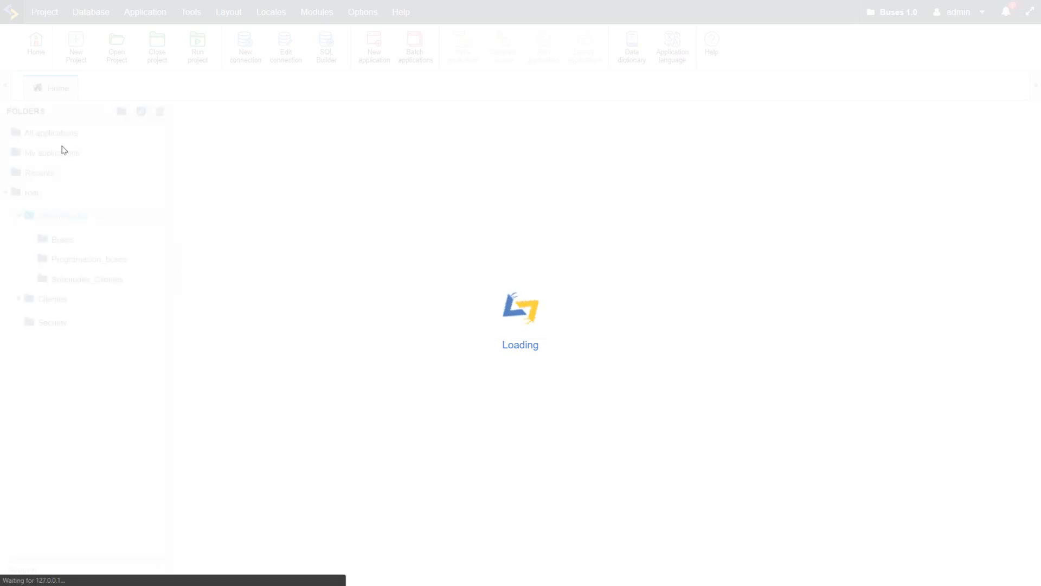
Step: Examine the settings of the existing conn_mysql database connection and go back to the list of connections
mouse_move(91, 9)
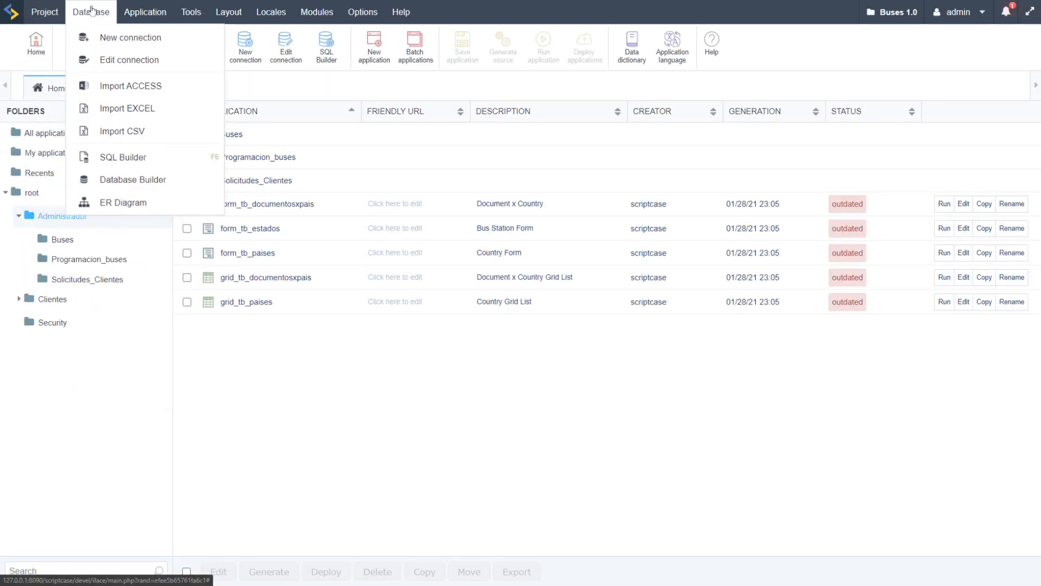
left_click(129, 59)
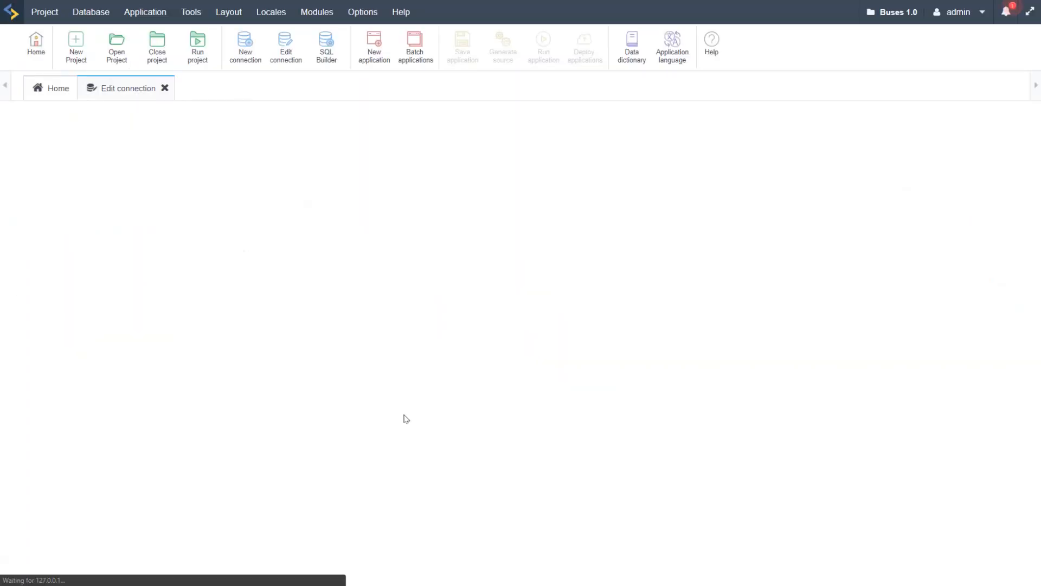
left_click(247, 259)
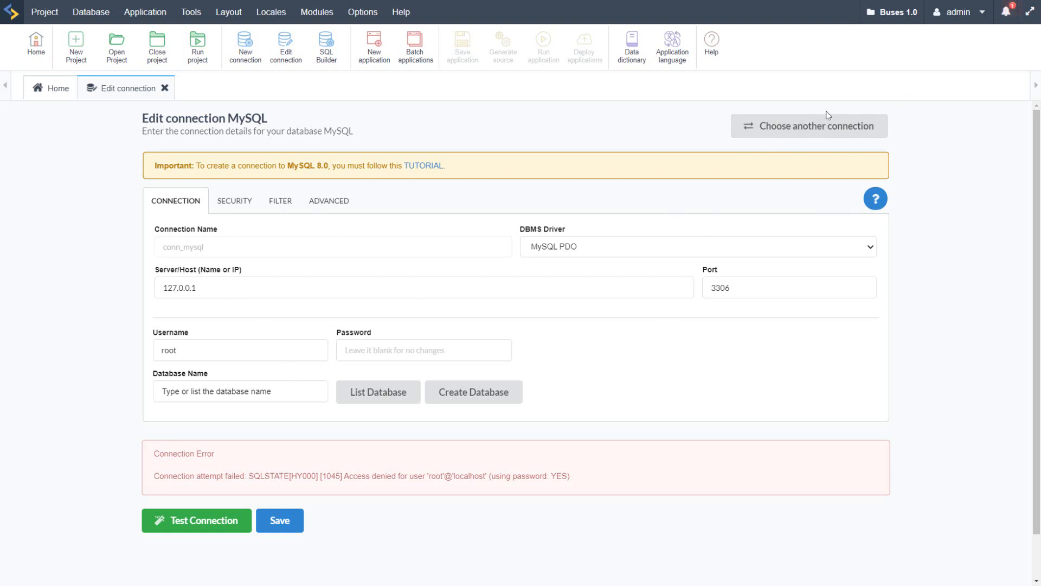
left_click(795, 135)
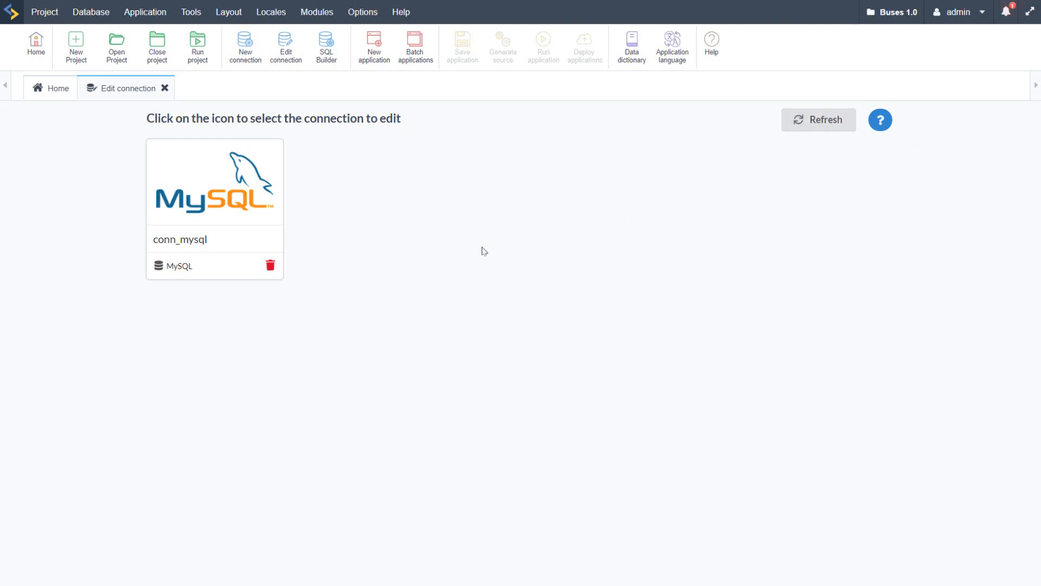
Step: Create and save a new MySQL/MariaDB connection conn_mysql_1 that uses the bd_buses database
left_click(90, 17)
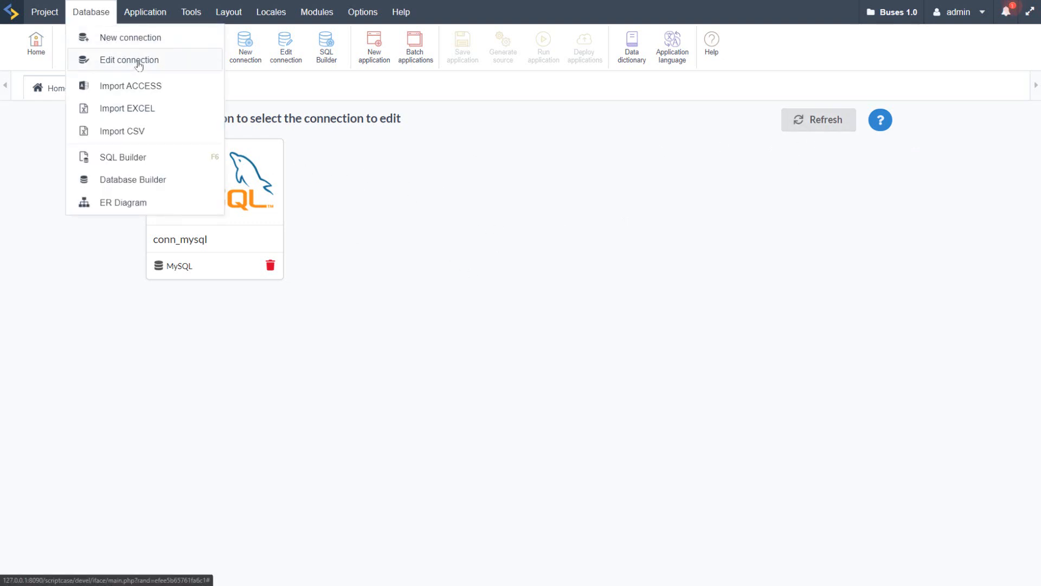
left_click(89, 39)
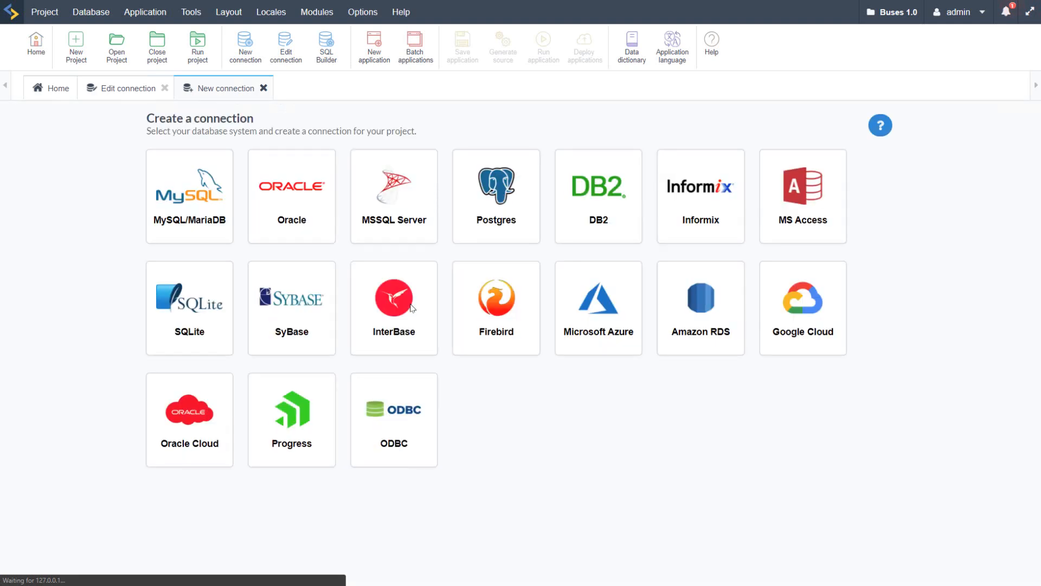
left_click(188, 178)
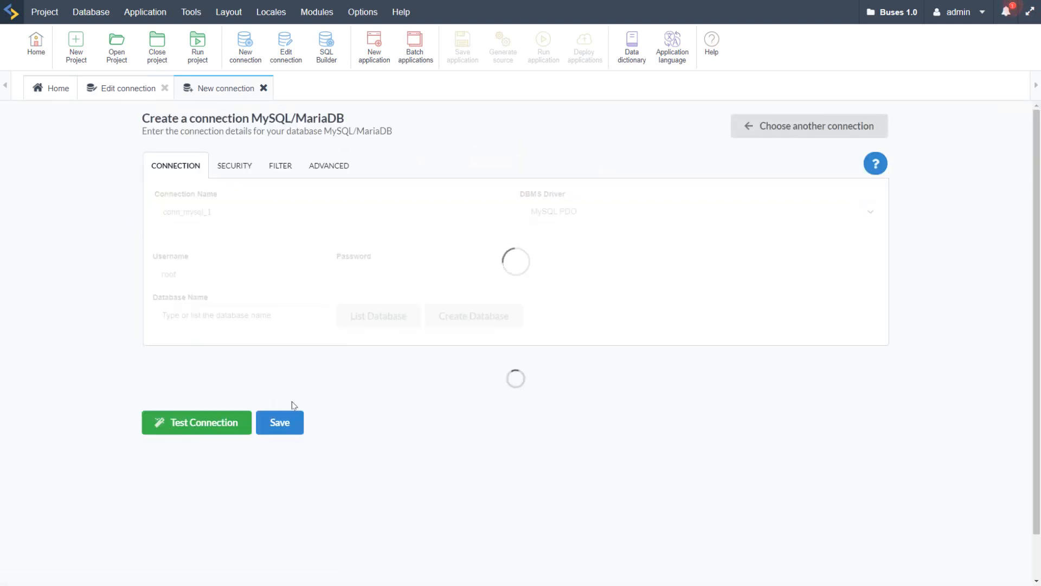
left_click(375, 391)
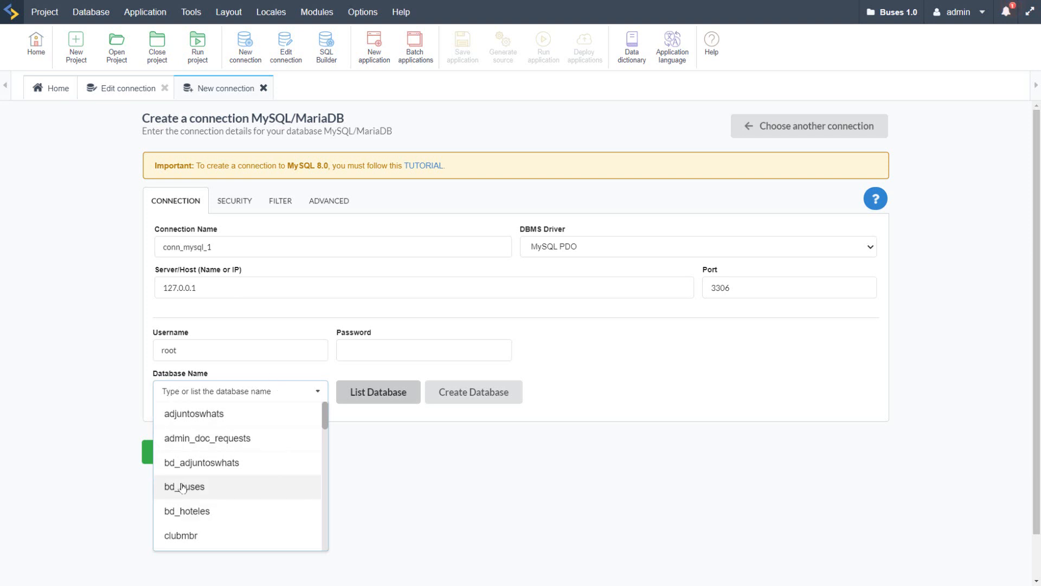
left_click(198, 488)
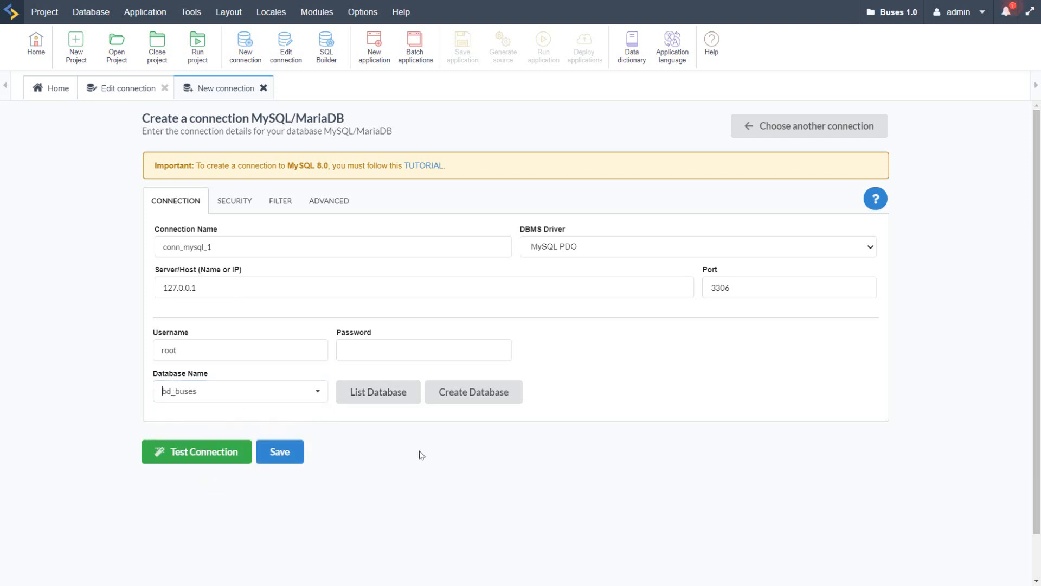
left_click(282, 457)
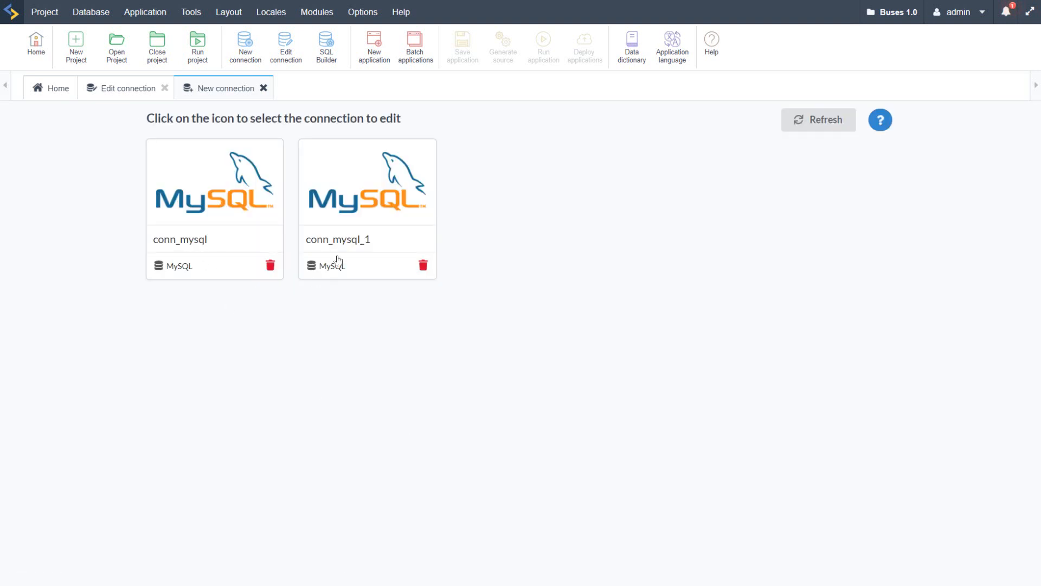
Step: Delete the old conn_mysql connection and close the connection pages
left_click(270, 265)
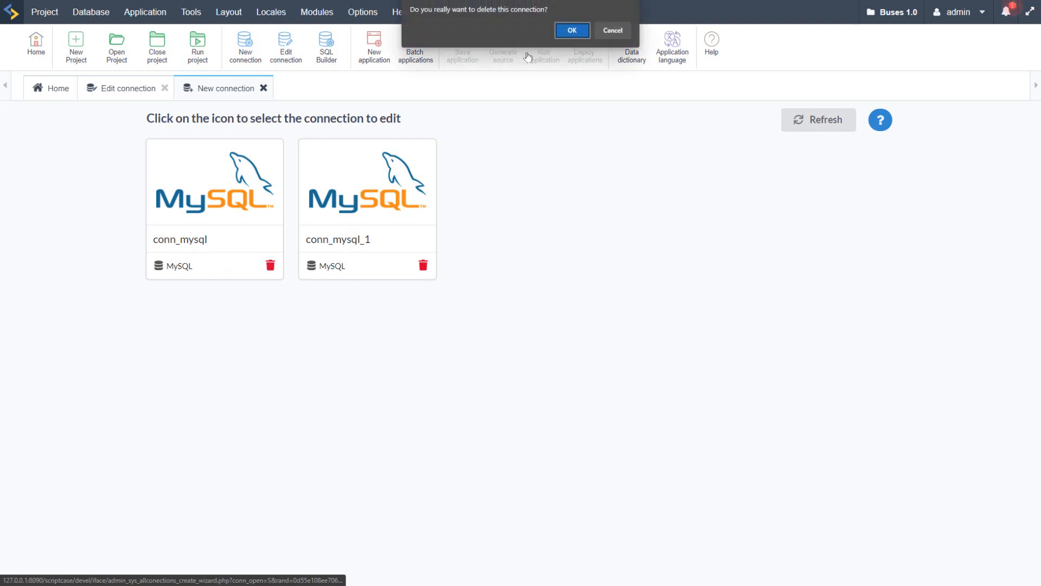
left_click(571, 31)
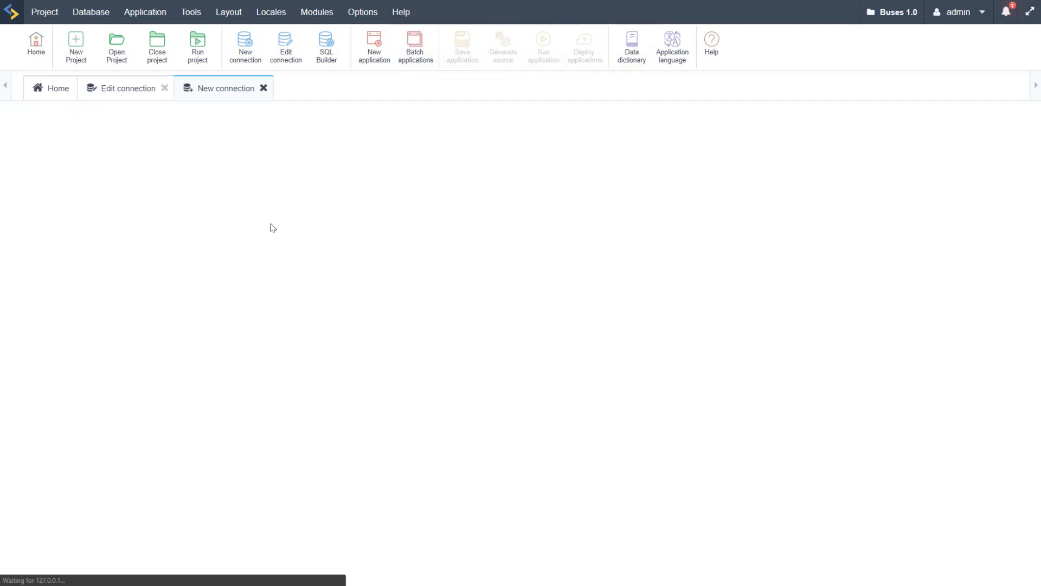
left_click(263, 87)
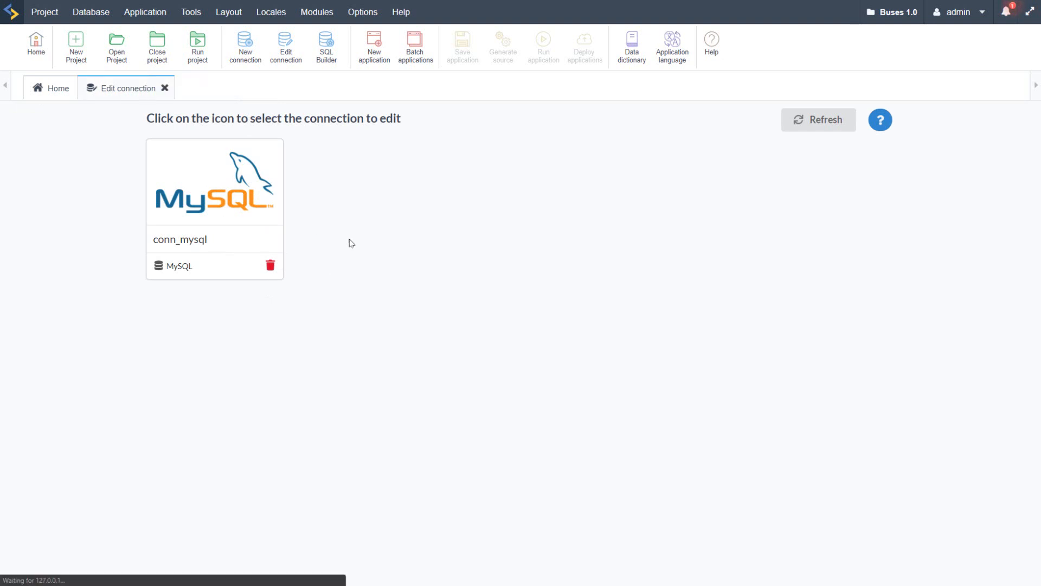
left_click(166, 90)
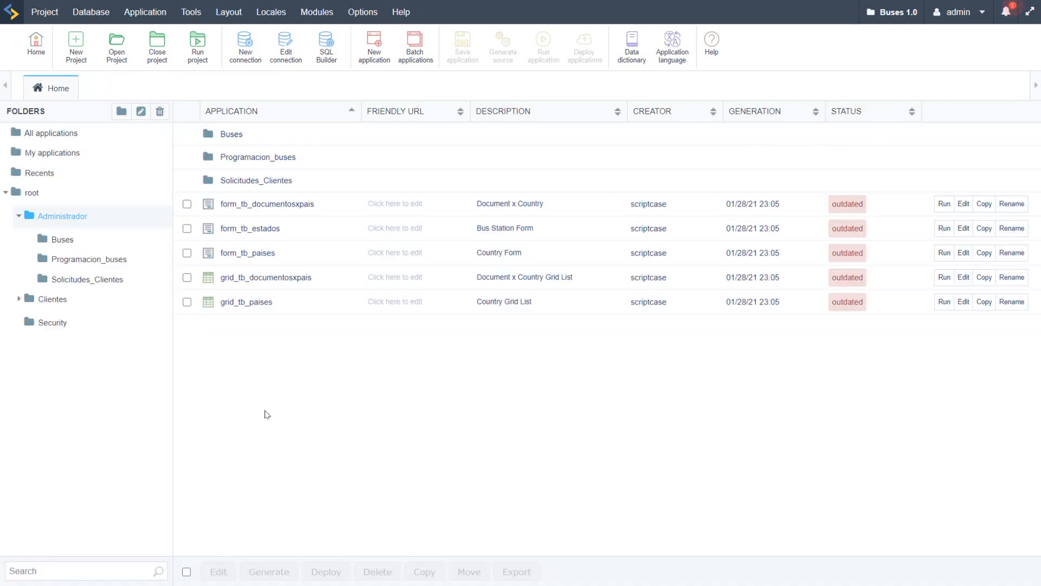
Step: Use Express edit to set the Connection of all applications to conn_mysql_1 and generate their source code
mouse_move(69, 20)
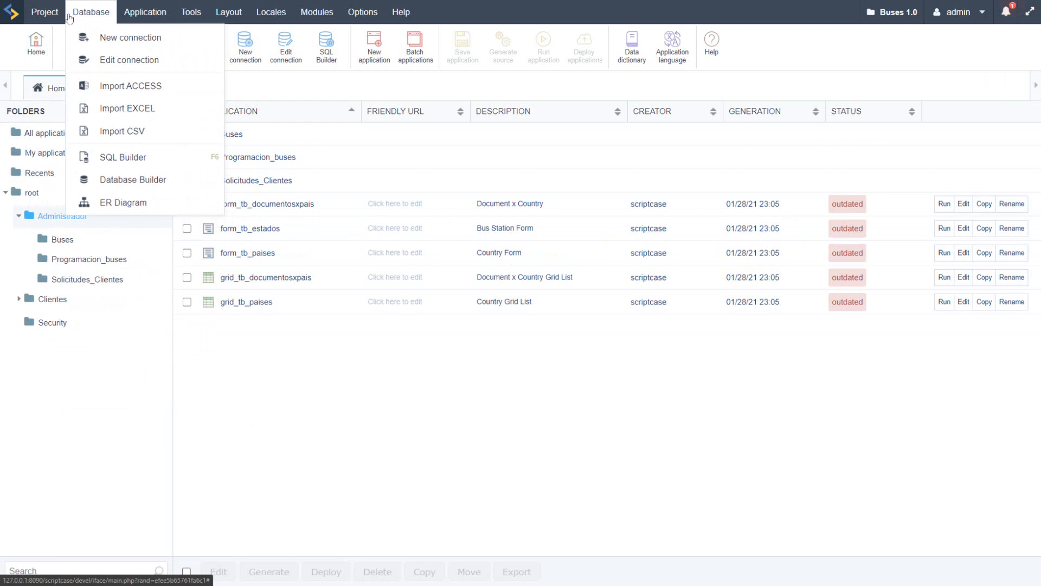
mouse_move(145, 12)
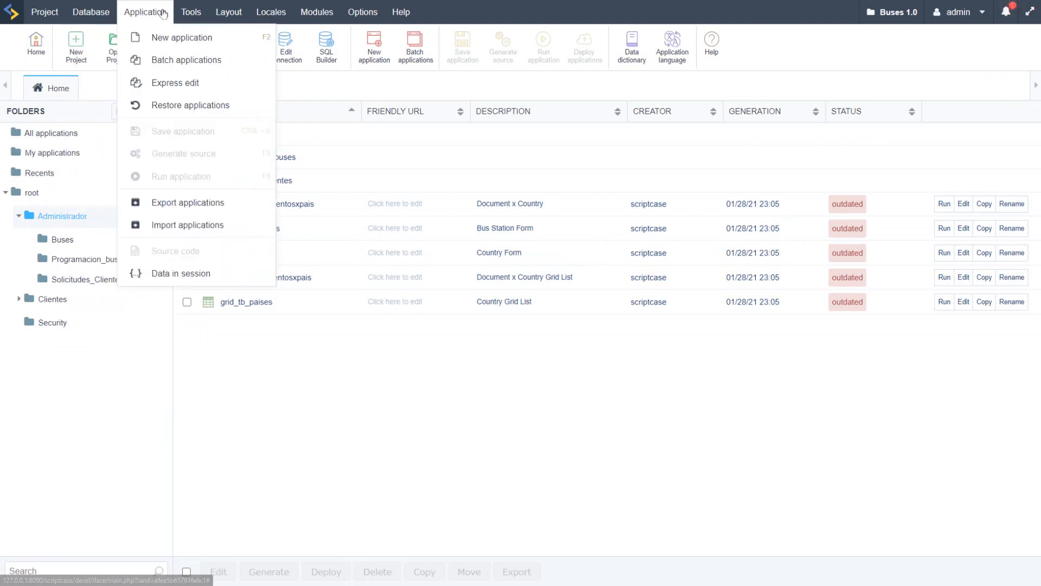
left_click(178, 82)
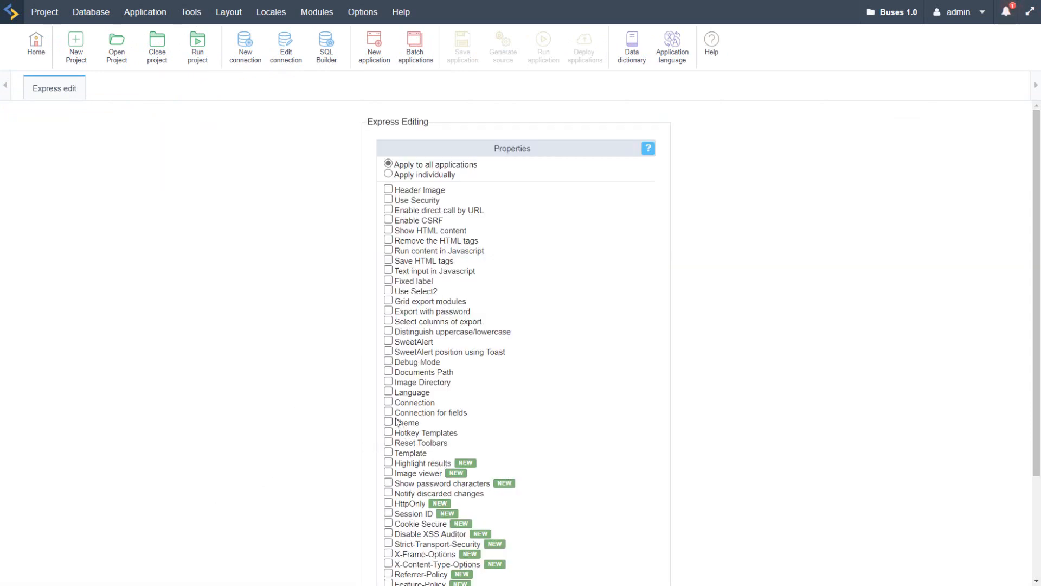
scroll(580, 430, "down", 3)
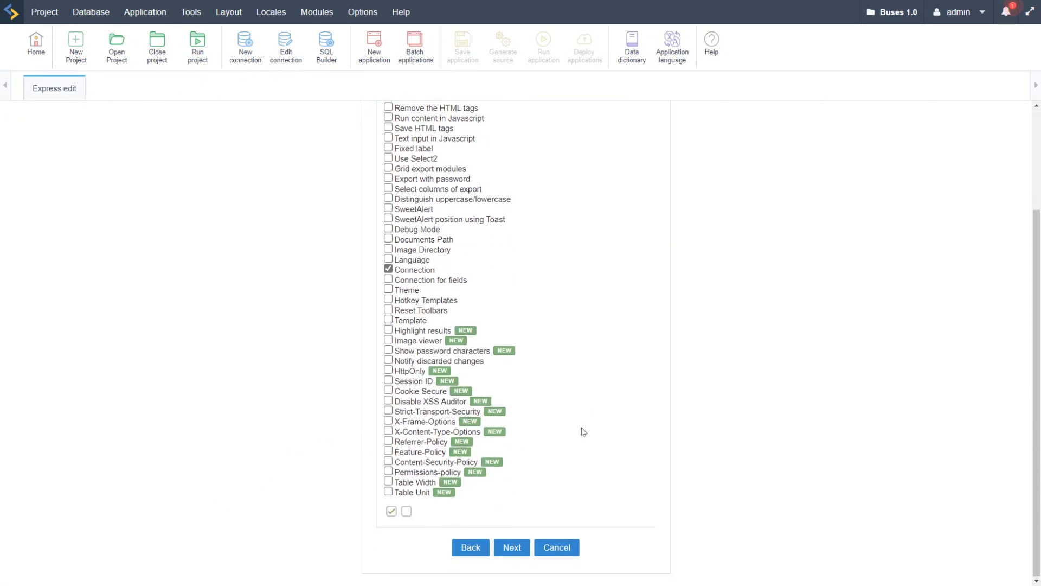
left_click(517, 546)
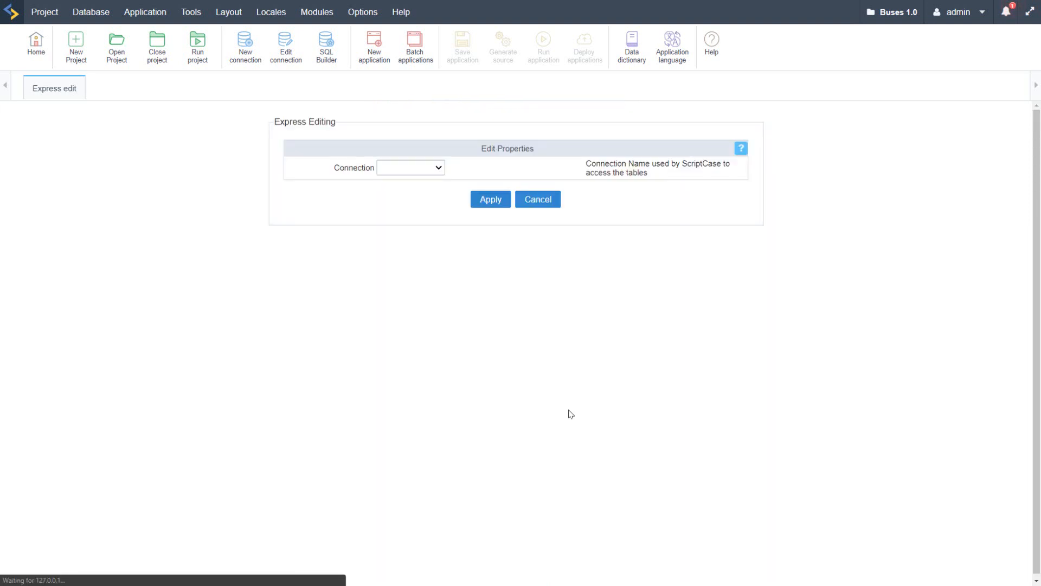
left_click(422, 170)
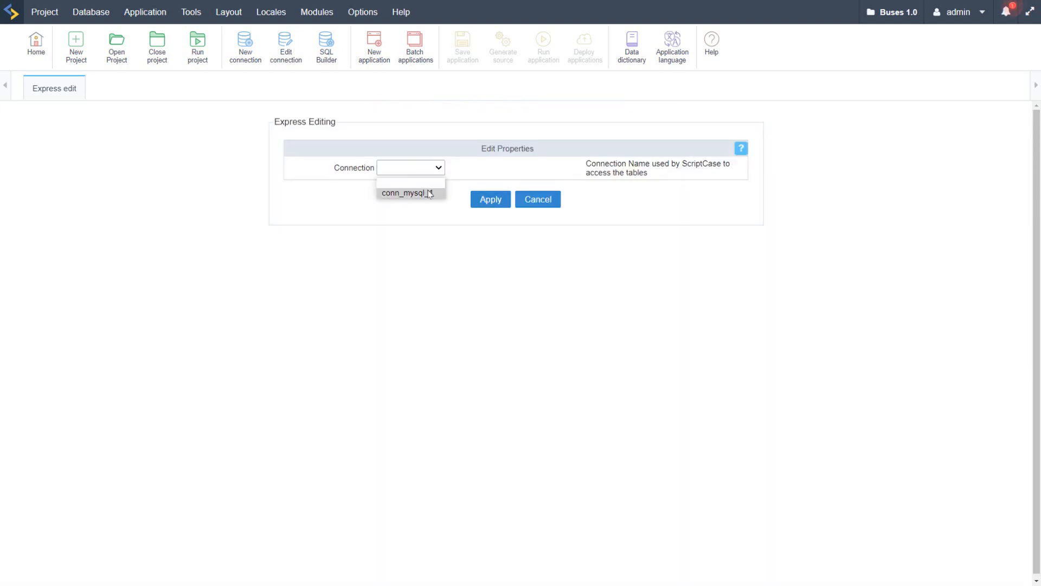
left_click(429, 193)
left_click(490, 199)
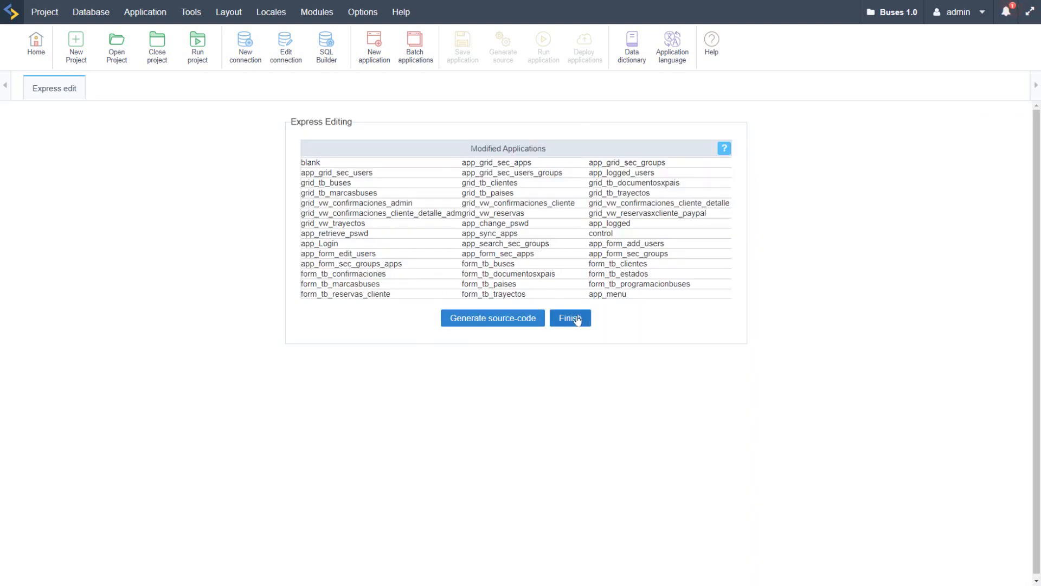
left_click(514, 318)
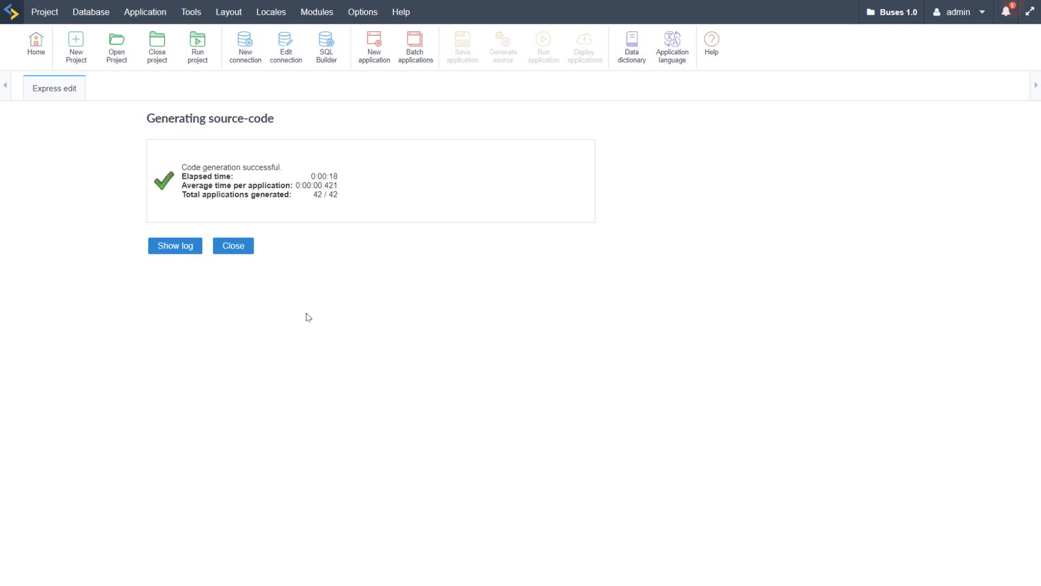
left_click(233, 245)
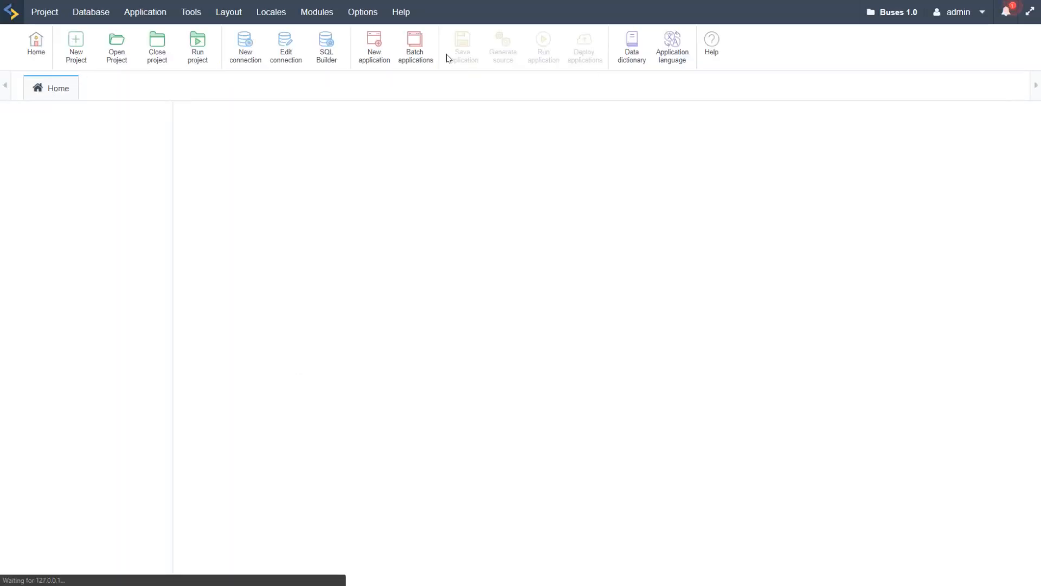
Step: Start another Express edit on all applications for the Language and Connection for fields properties
left_click(144, 13)
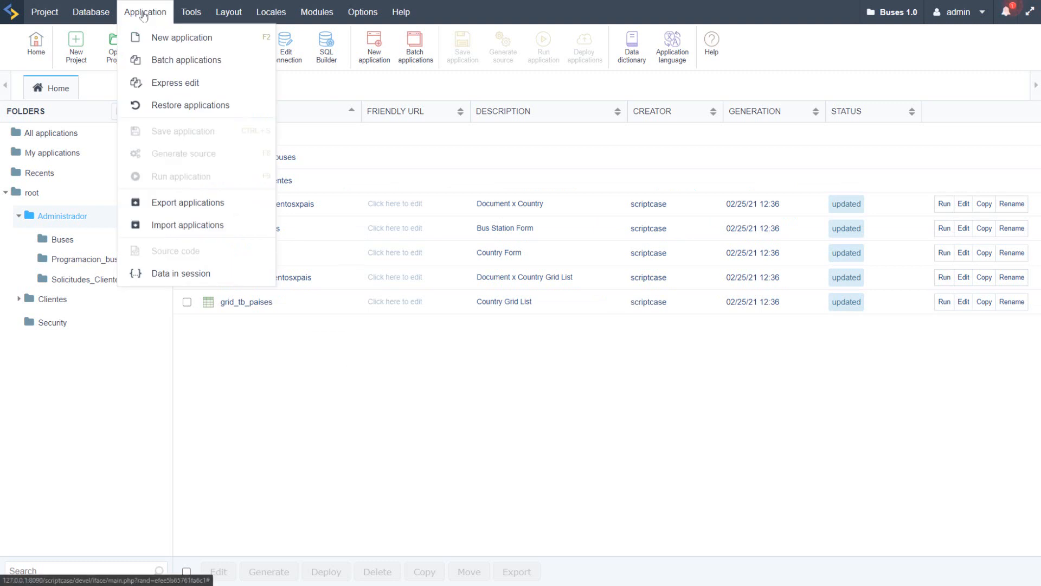
left_click(153, 90)
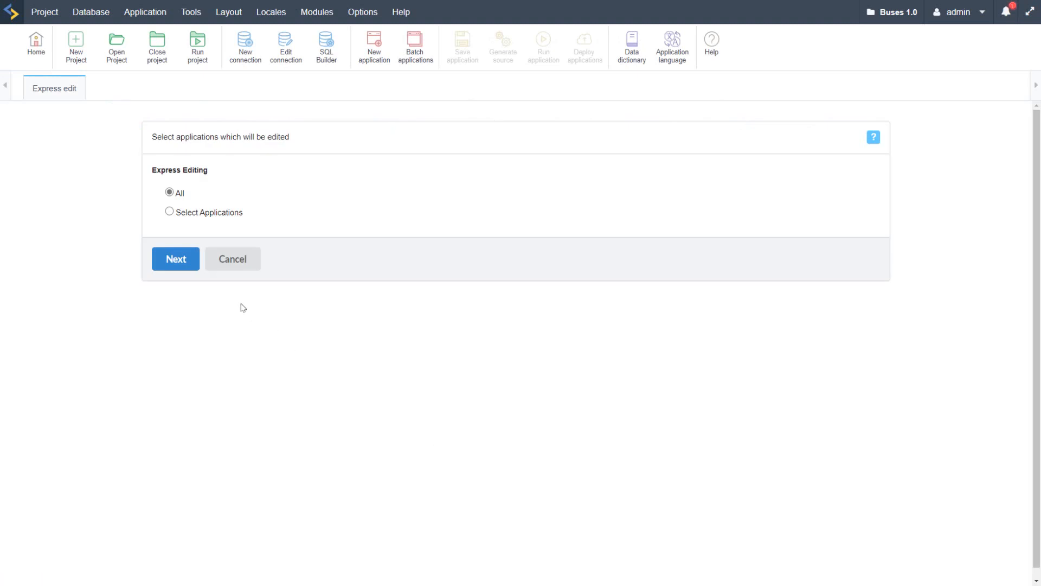
left_click(176, 258)
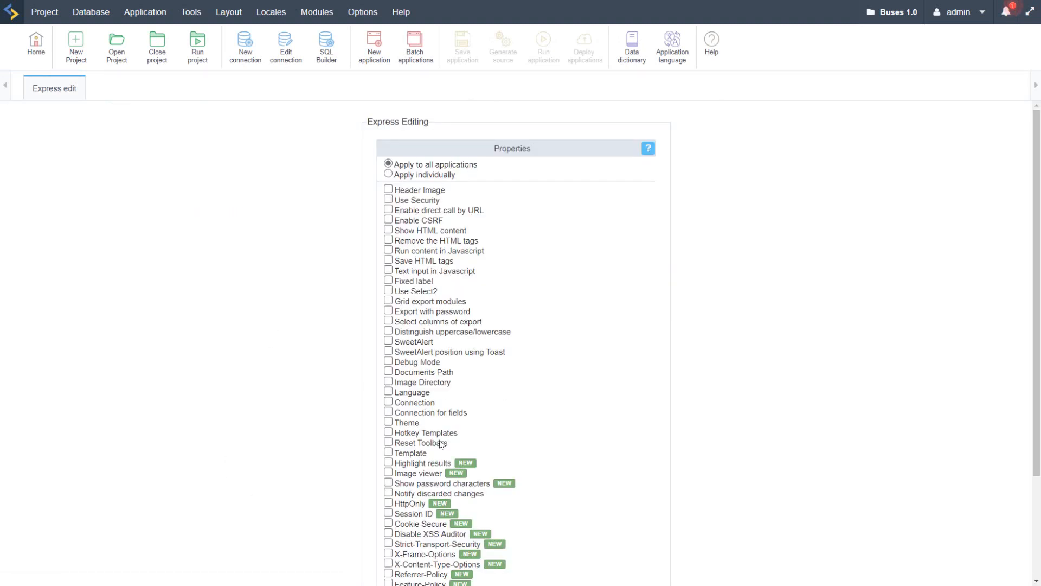
left_click(388, 413)
scroll(624, 445, "down", 3)
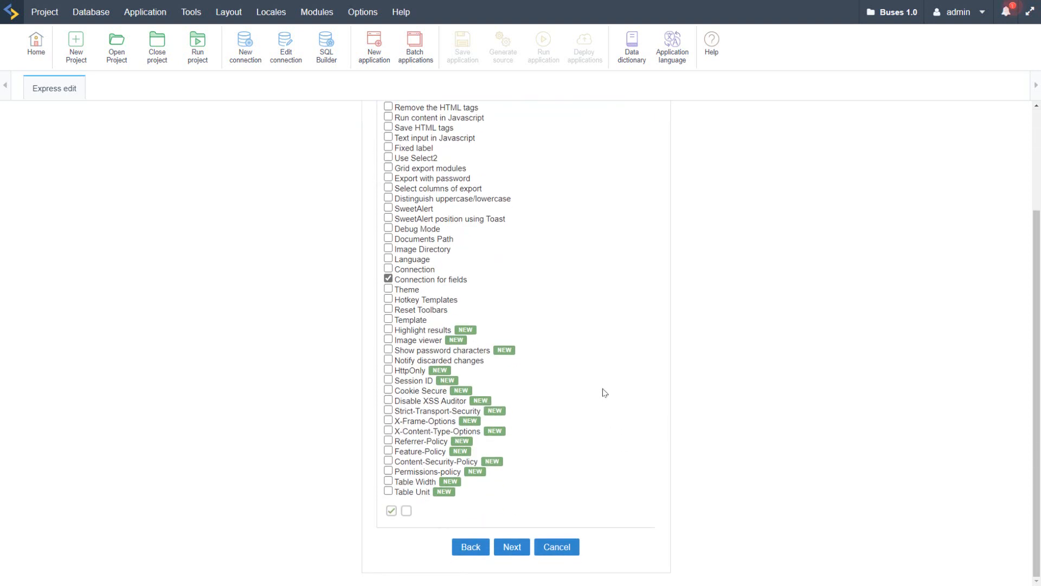
left_click(388, 259)
left_click(512, 548)
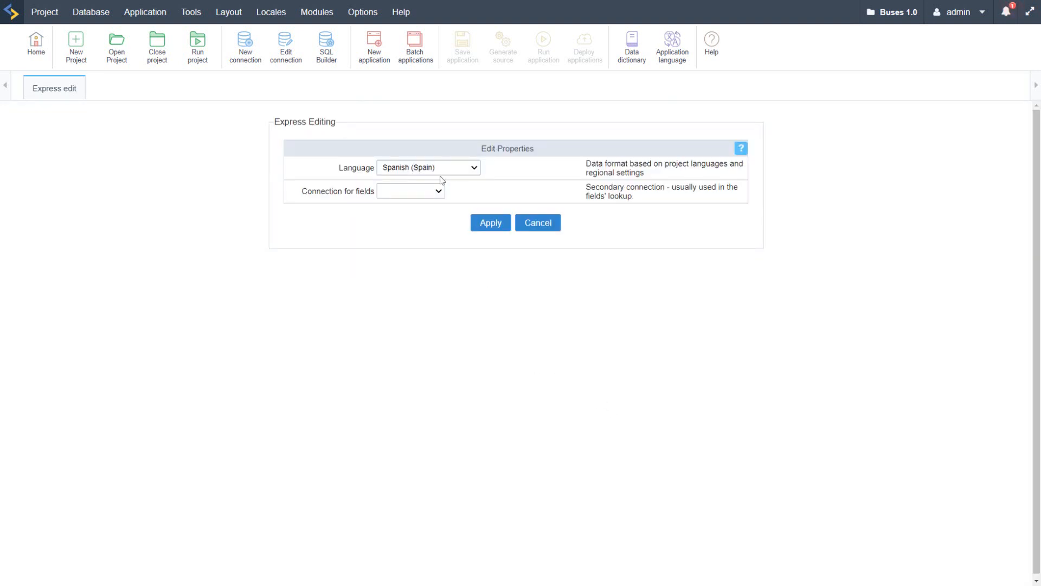
Step: Apply English (United Kingdom) as language and conn_mysql_1 as connection for fields, and regenerate the source code of all applications
left_click(441, 170)
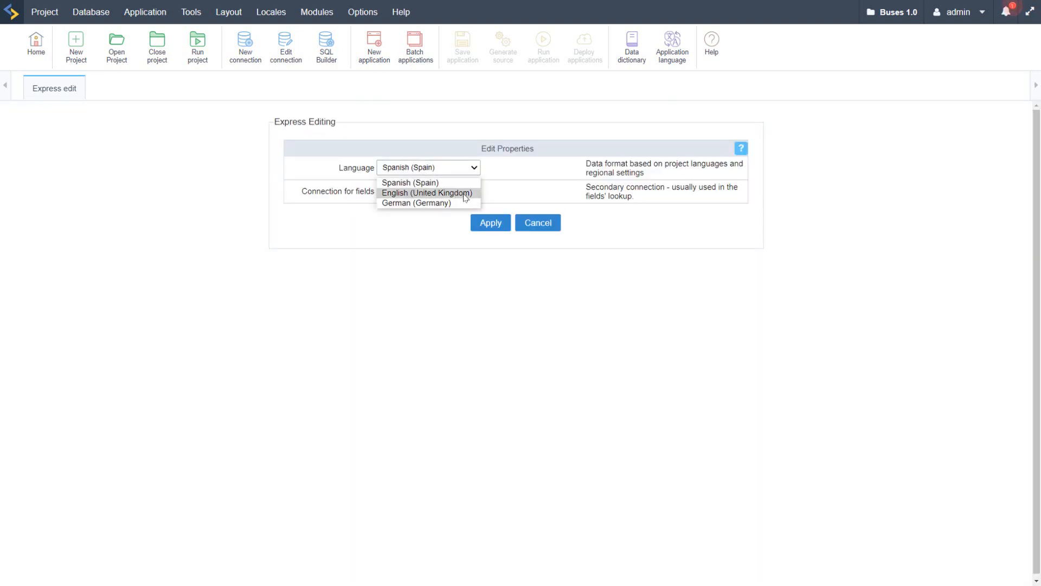
left_click(465, 194)
left_click(425, 194)
left_click(429, 216)
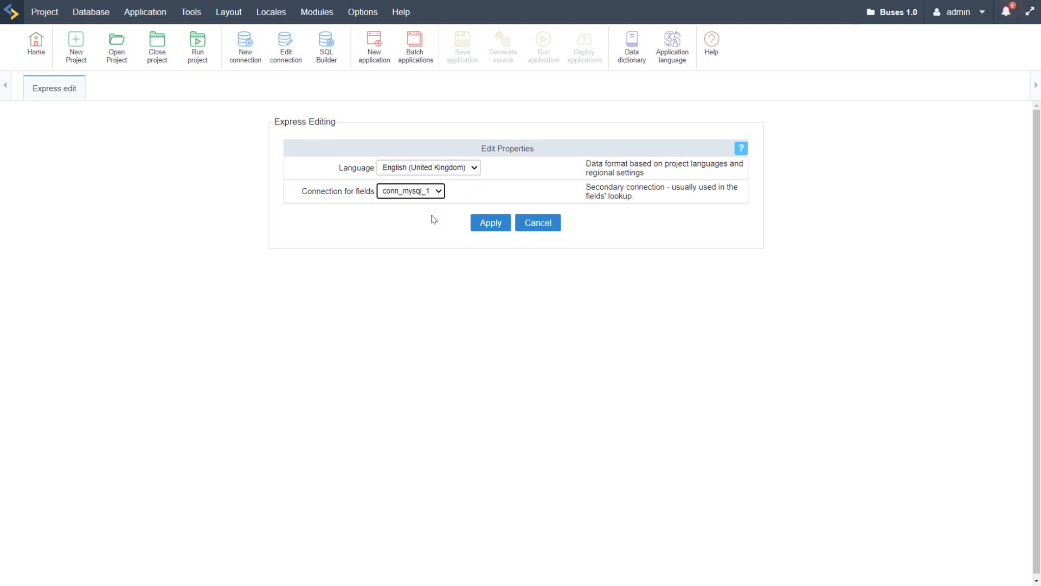
left_click(491, 223)
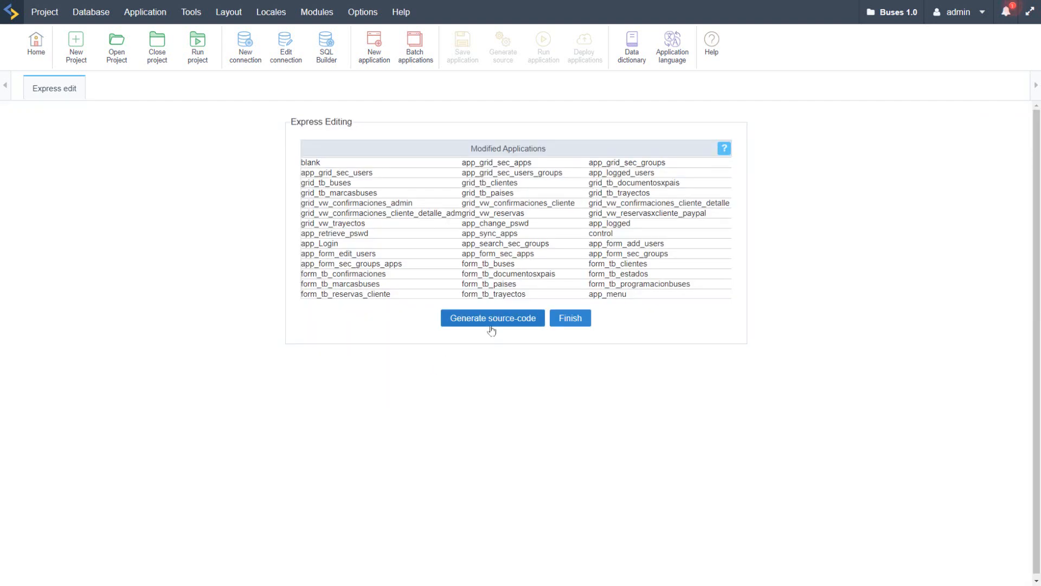
left_click(486, 324)
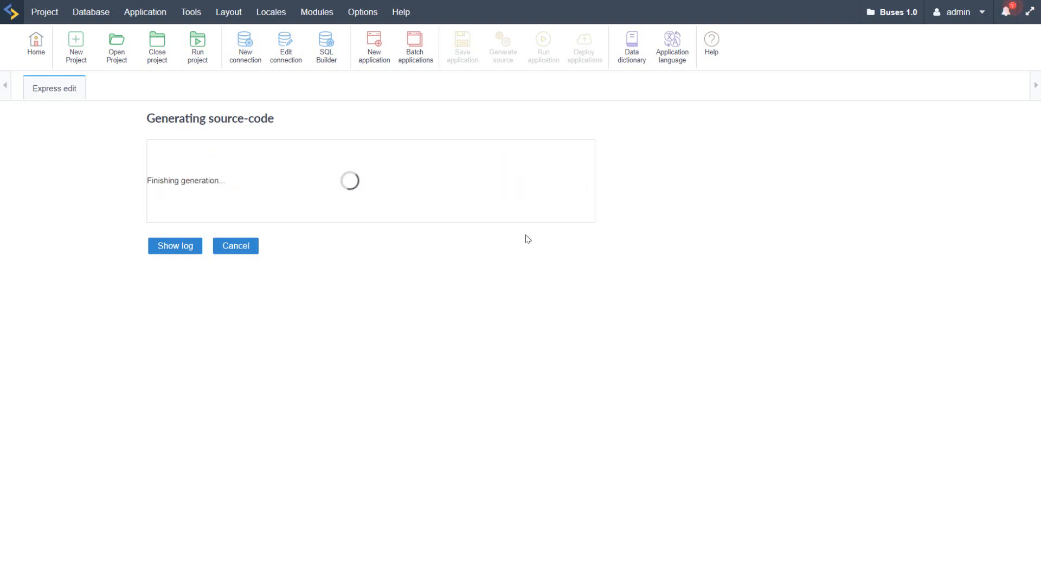
left_click(234, 248)
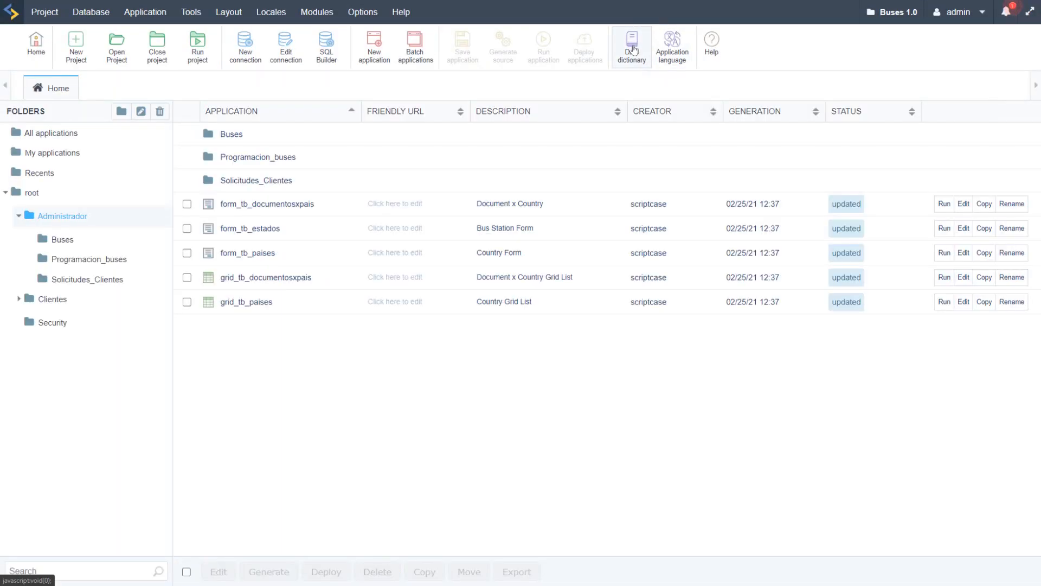
Step: Start a new data dictionary and name it bus_languages
left_click(634, 49)
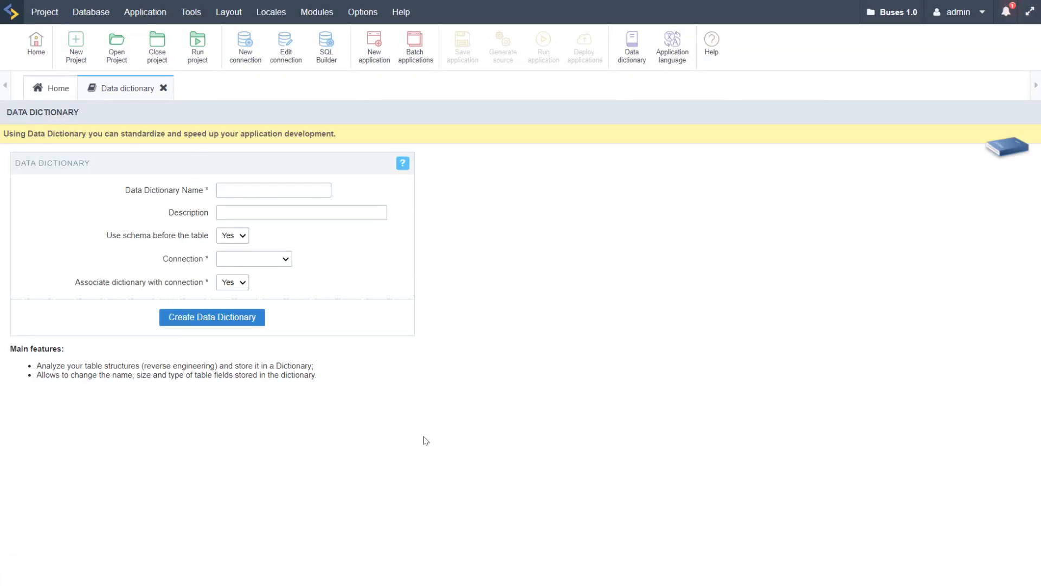
left_click(242, 188)
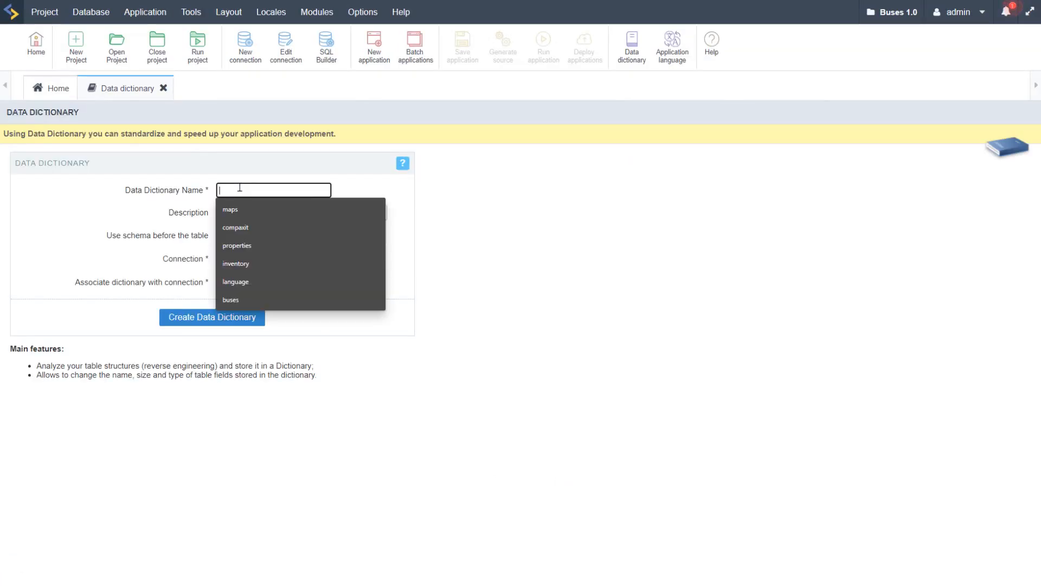
type("bus_")
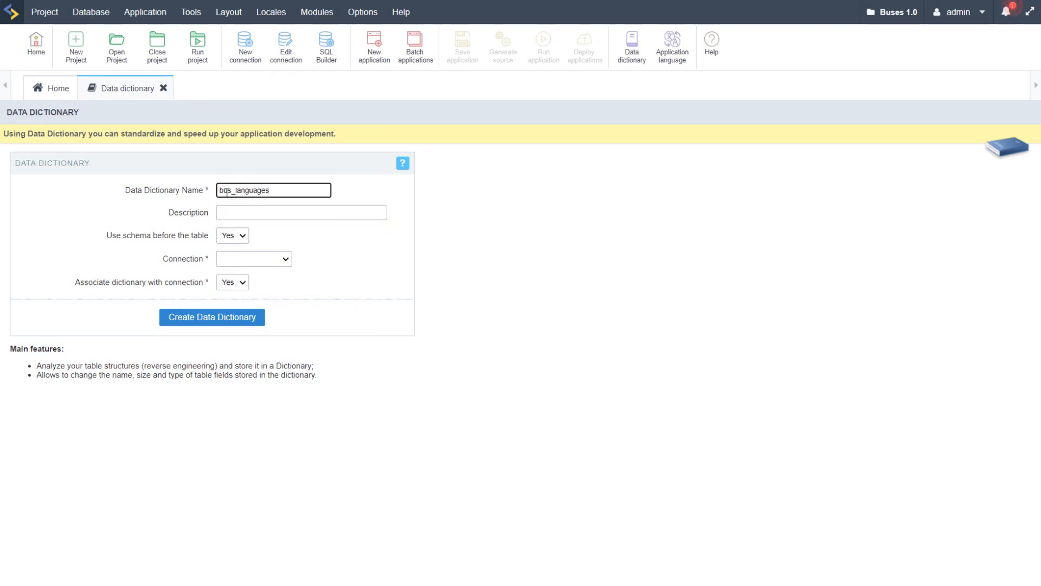
type("languages")
left_click(269, 212)
left_click(553, 210)
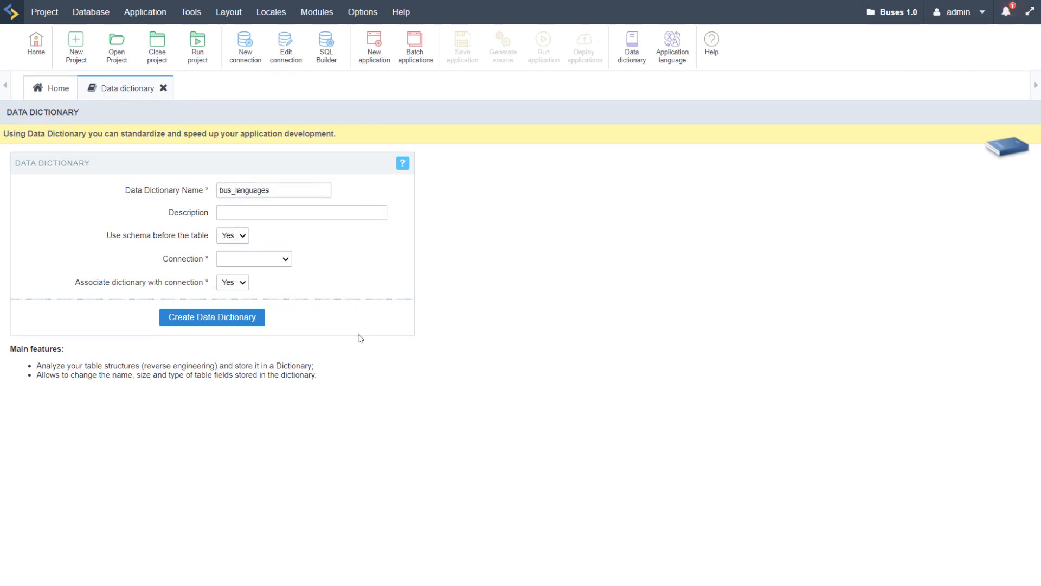
Step: Select conn_mysql_1 as the dictionary's connection, leave it associated with the connection, and create the data dictionary
left_click(285, 260)
left_click(279, 294)
left_click_drag(91, 280, 142, 285)
left_click(180, 285)
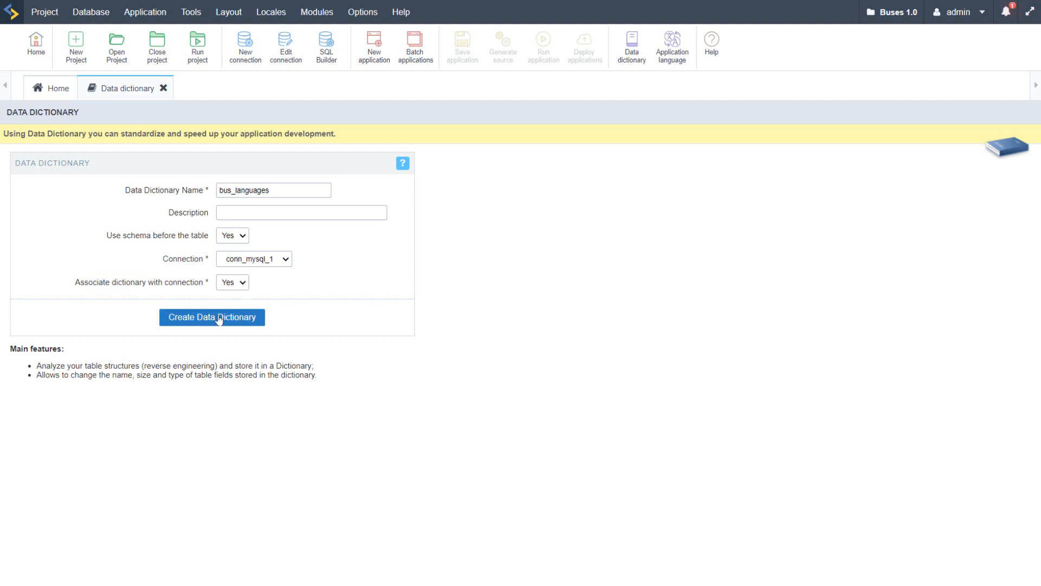
left_click(253, 319)
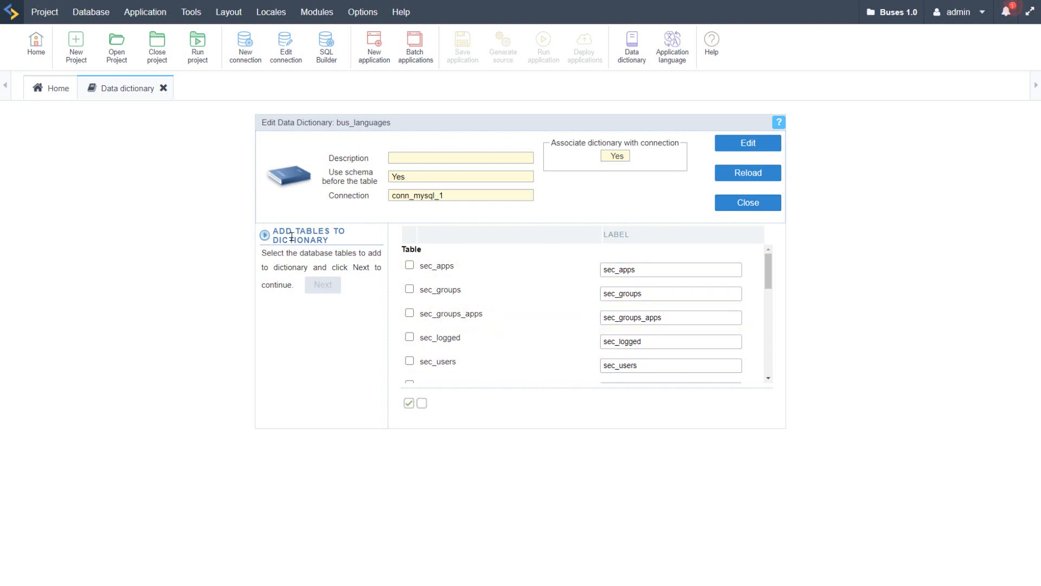
Step: Select all database tables and views for the bus_languages dictionary and continue to the language index options
left_click_drag(283, 231, 357, 243)
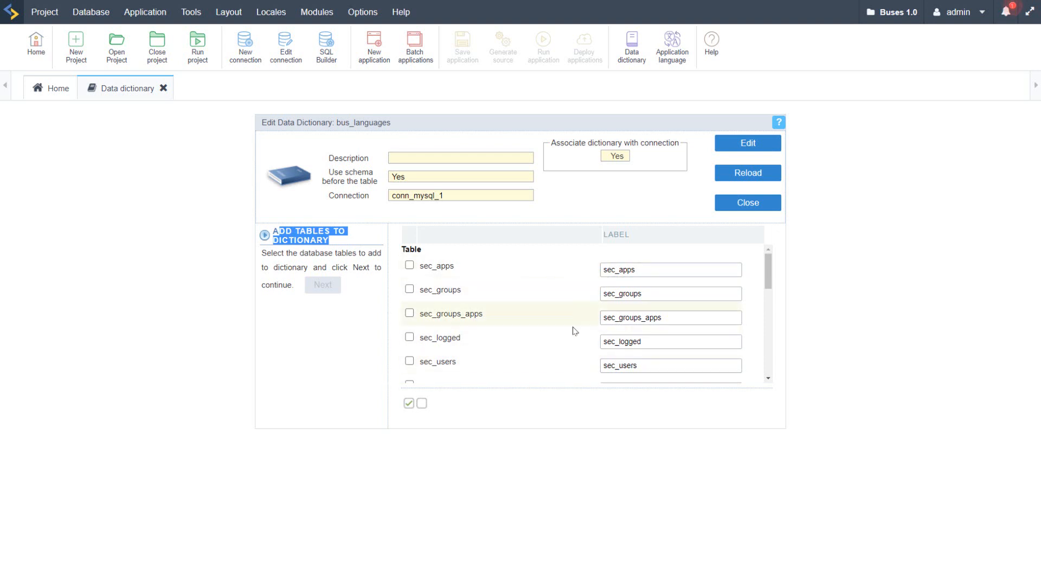
scroll(574, 332, "down", 10)
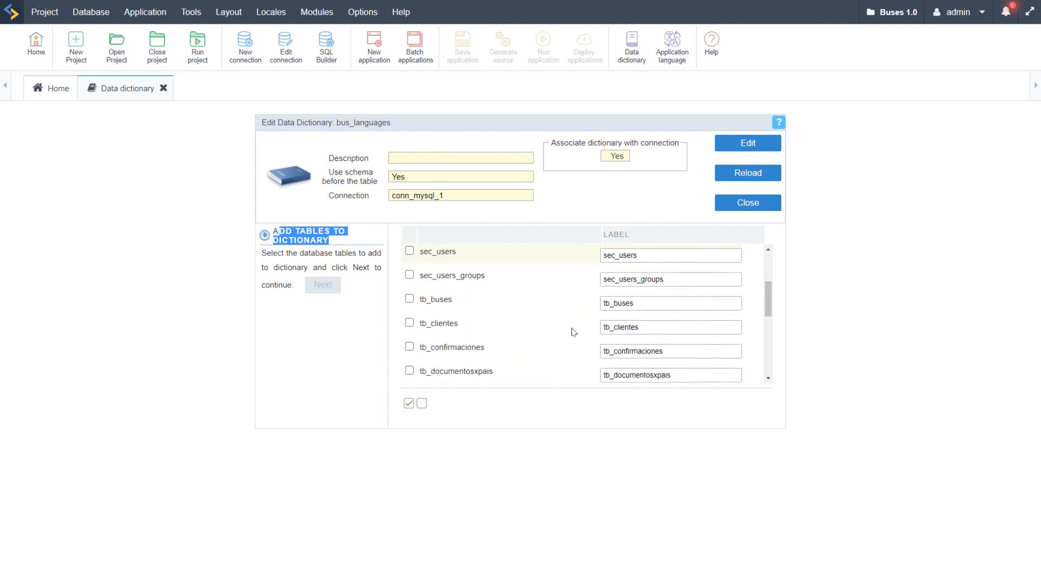
left_click(409, 403)
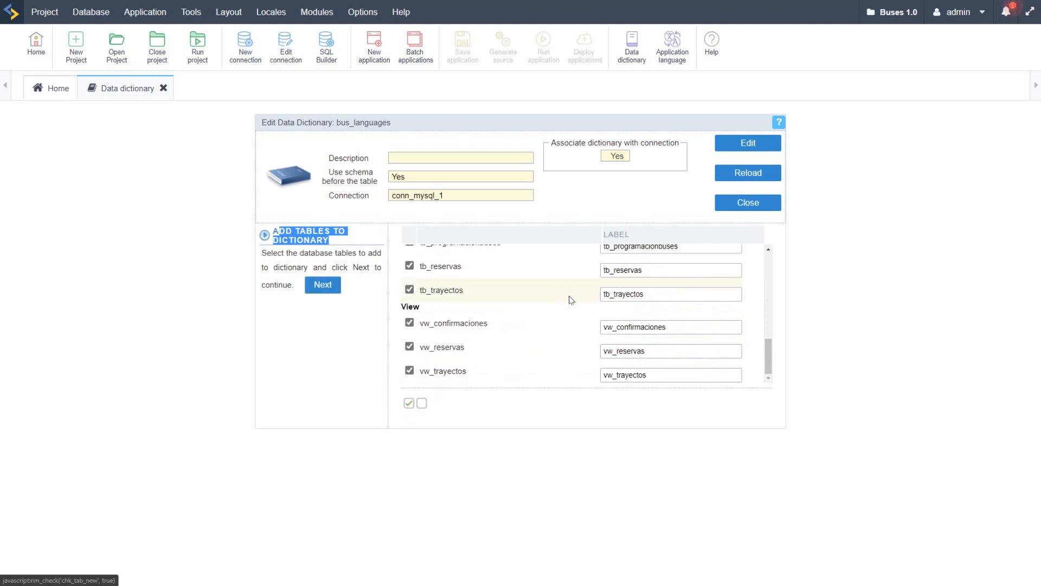
scroll(564, 353, "up", 10)
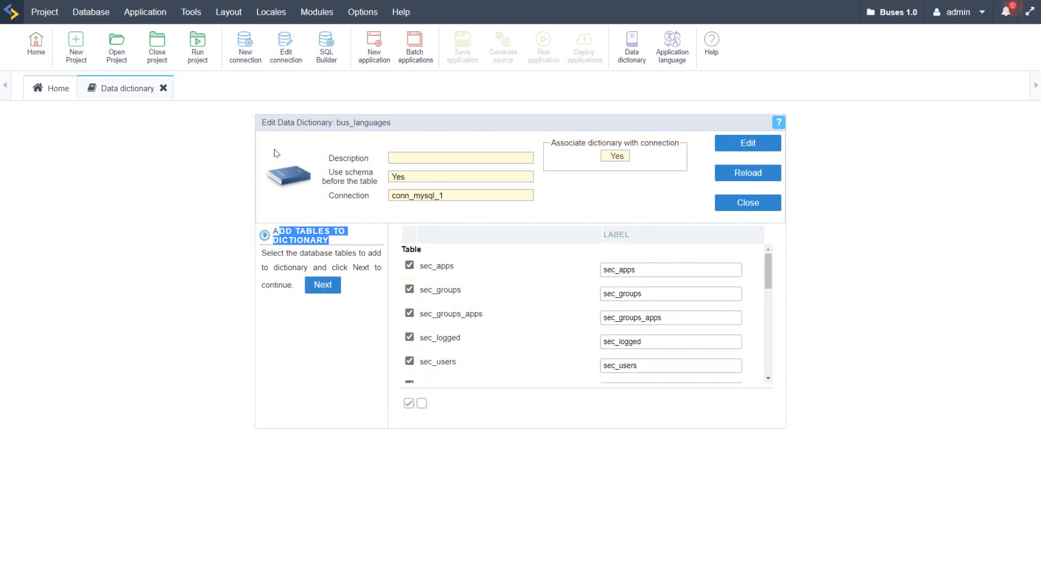
scroll(548, 330, "down", 10)
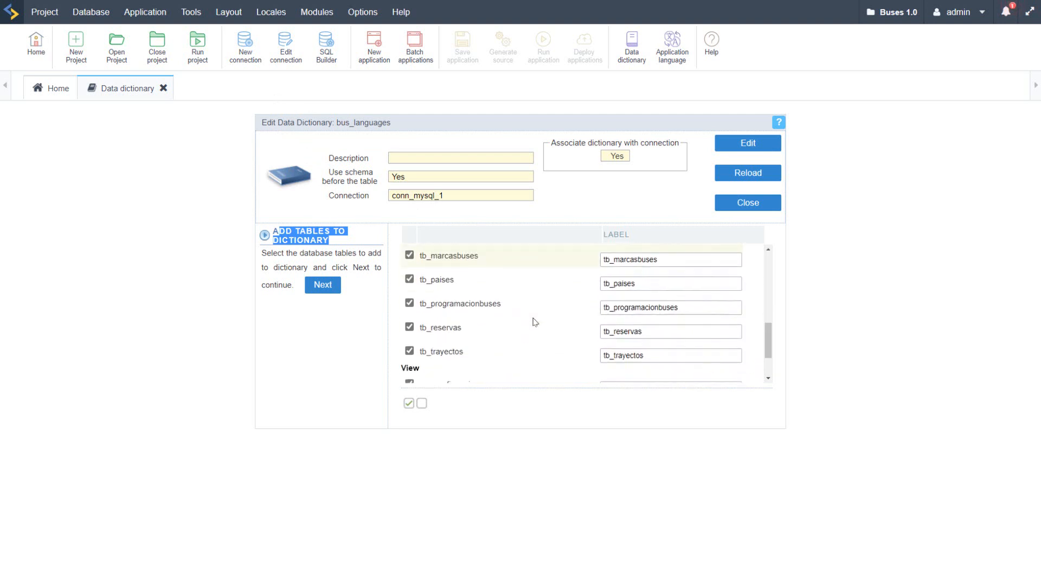
scroll(535, 314, "up", 10)
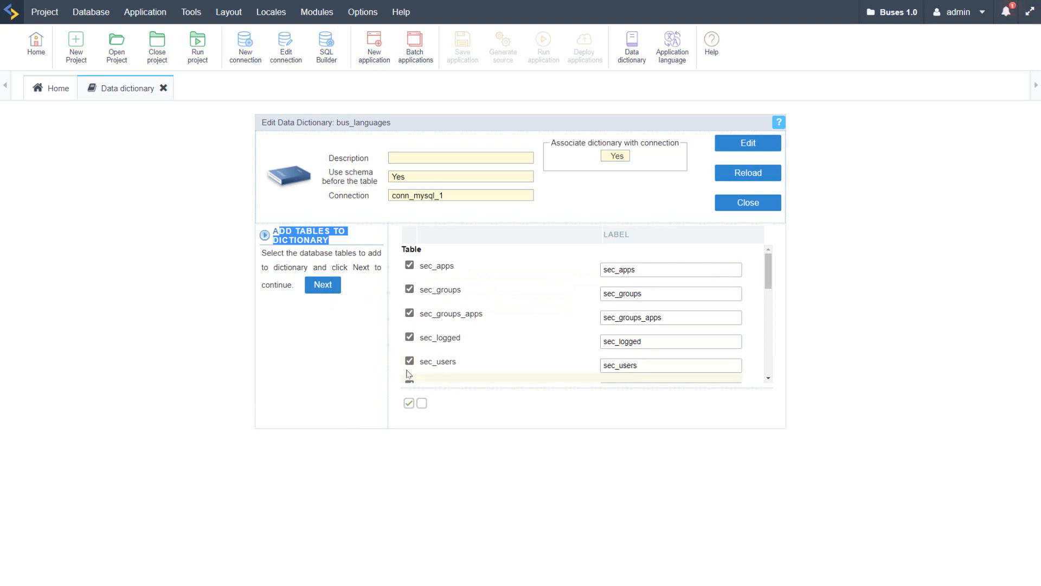
left_click(320, 285)
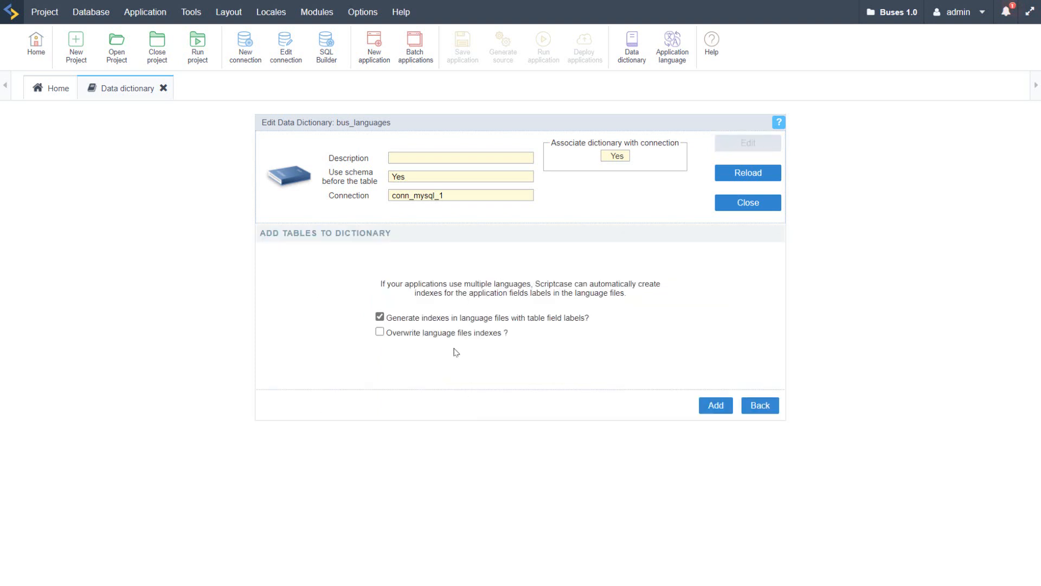
Step: Add the selected tables to the dictionary, generating language file indexes with the table field labels and overwriting existing indexes
left_click_drag(408, 317, 387, 318)
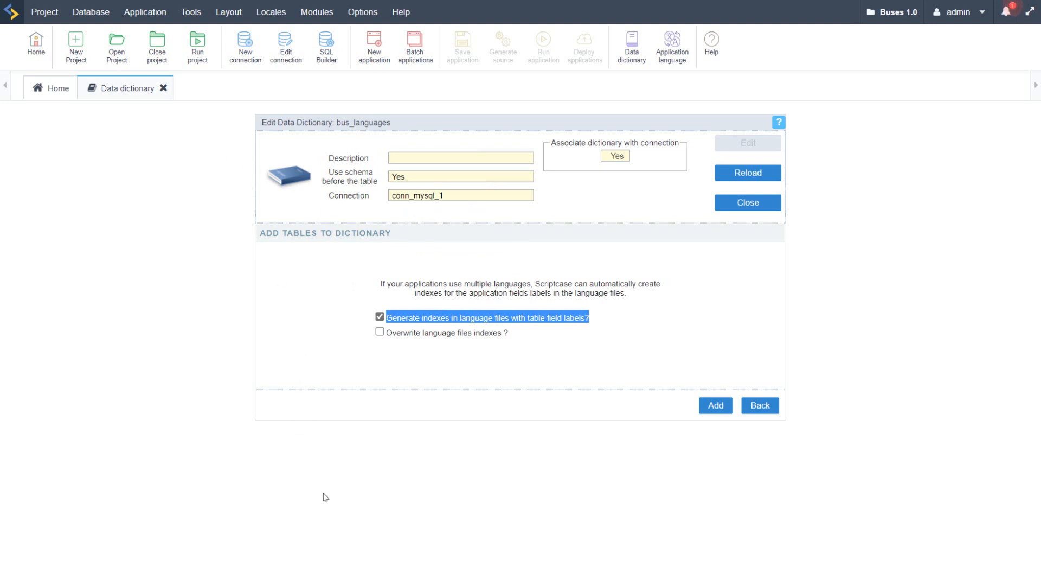
left_click(561, 546)
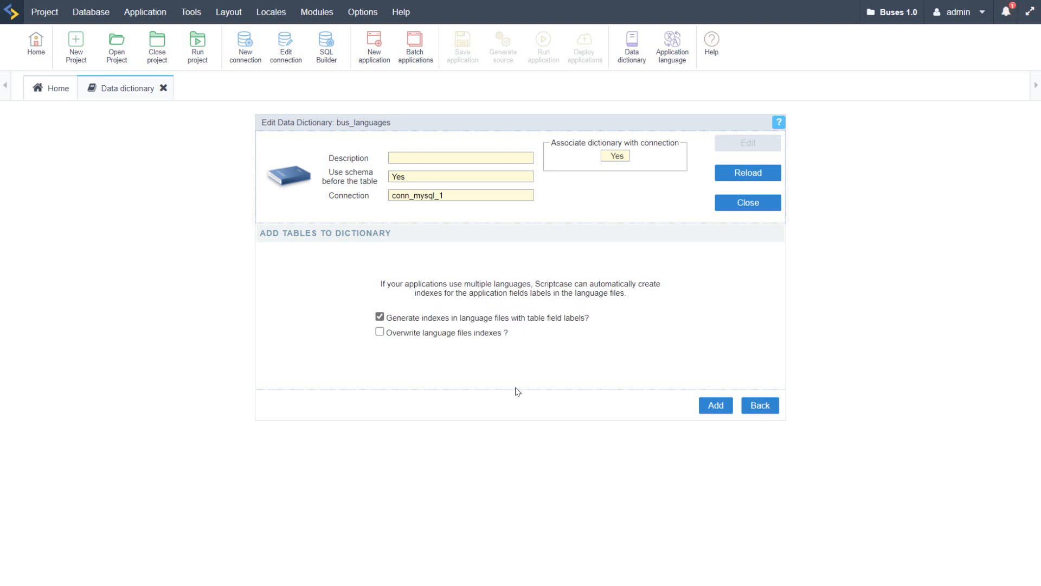
left_click(379, 332)
left_click(719, 405)
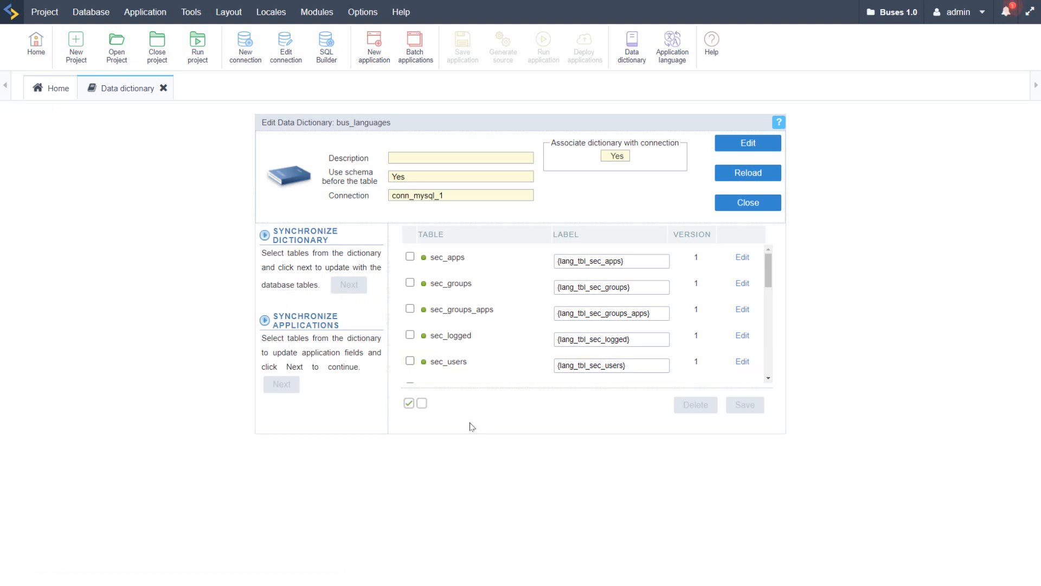
Step: Select all tables in the dictionary and review their language labels
left_click(408, 403)
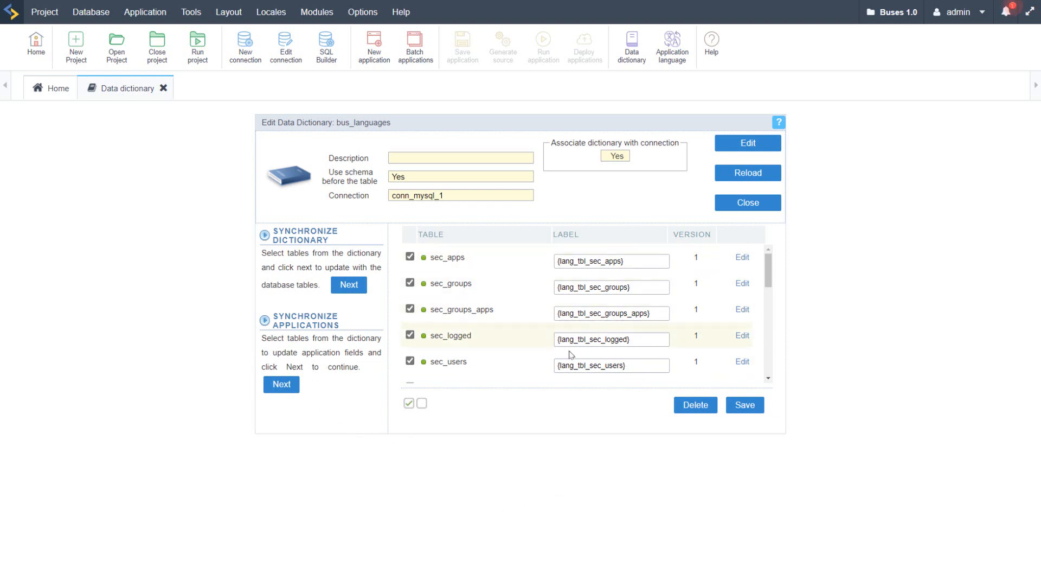
left_click(659, 313)
scroll(653, 336, "down", 10)
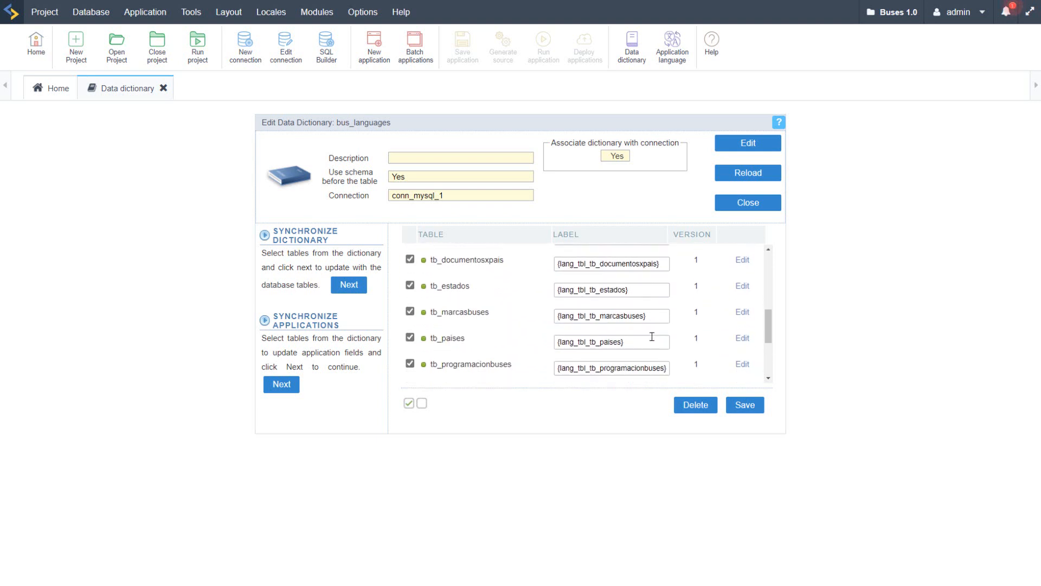
scroll(642, 345, "down", 3)
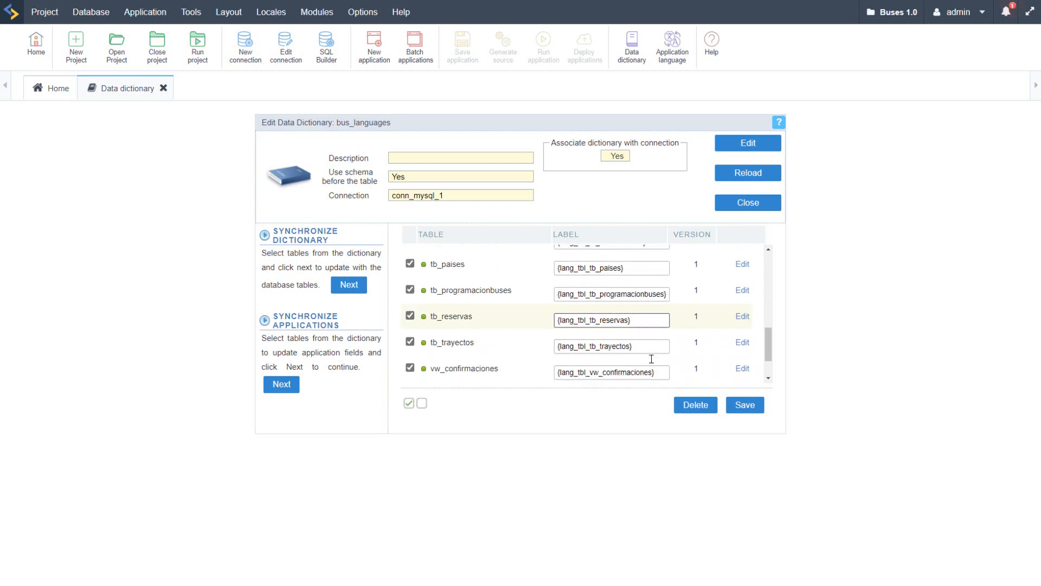
scroll(655, 363, "up", 13)
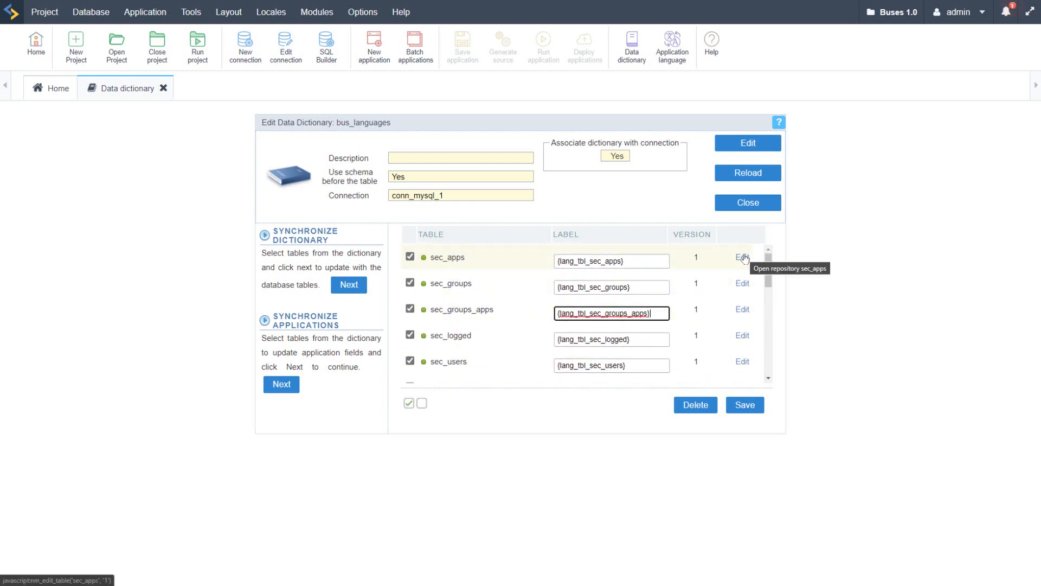
scroll(689, 339, "down", 3)
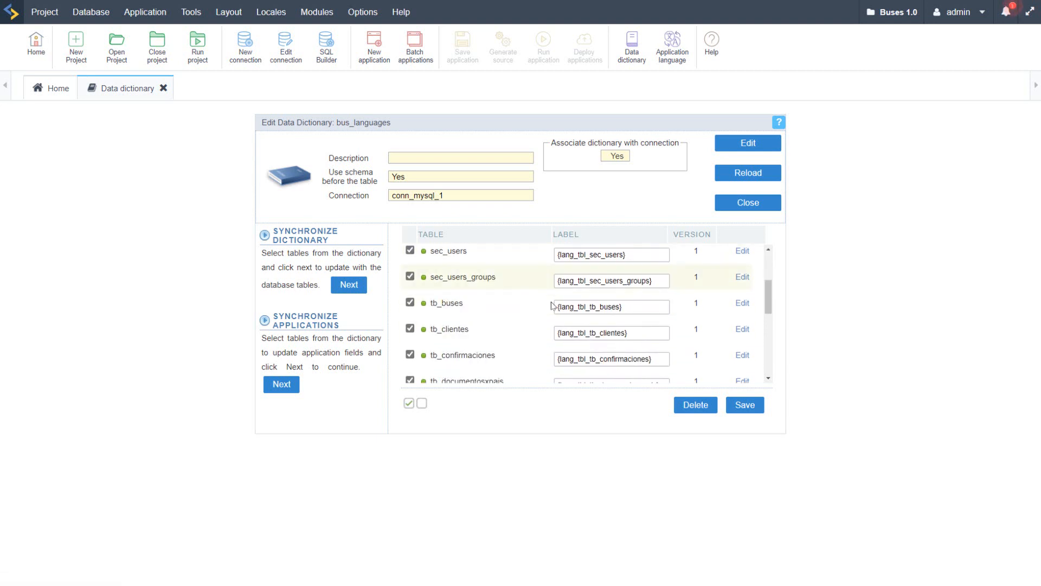
Step: Open the tb_buses table for editing, examine its field labels and return to the table list
left_click_drag(430, 303, 530, 305)
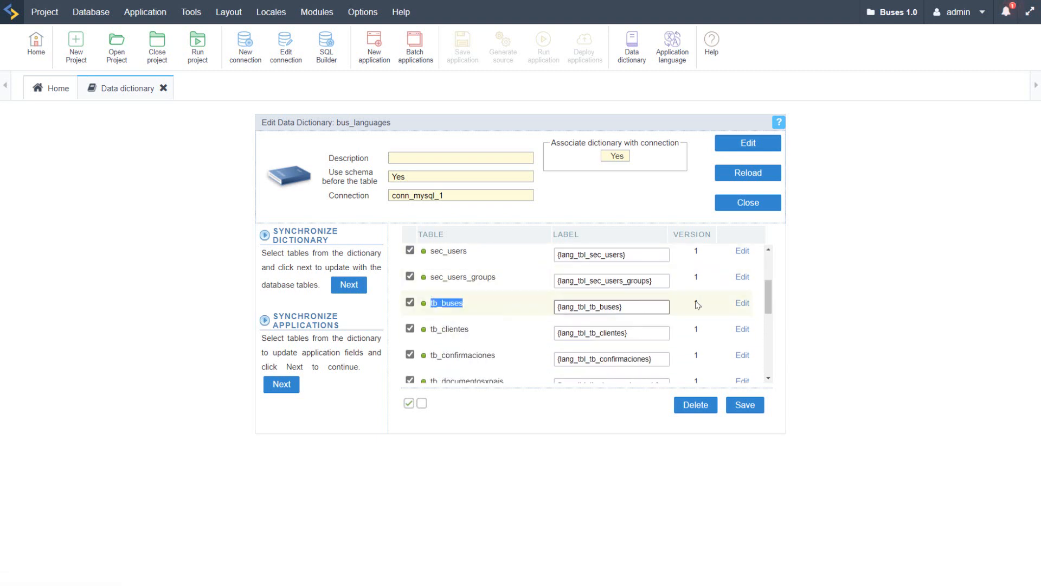
left_click(742, 304)
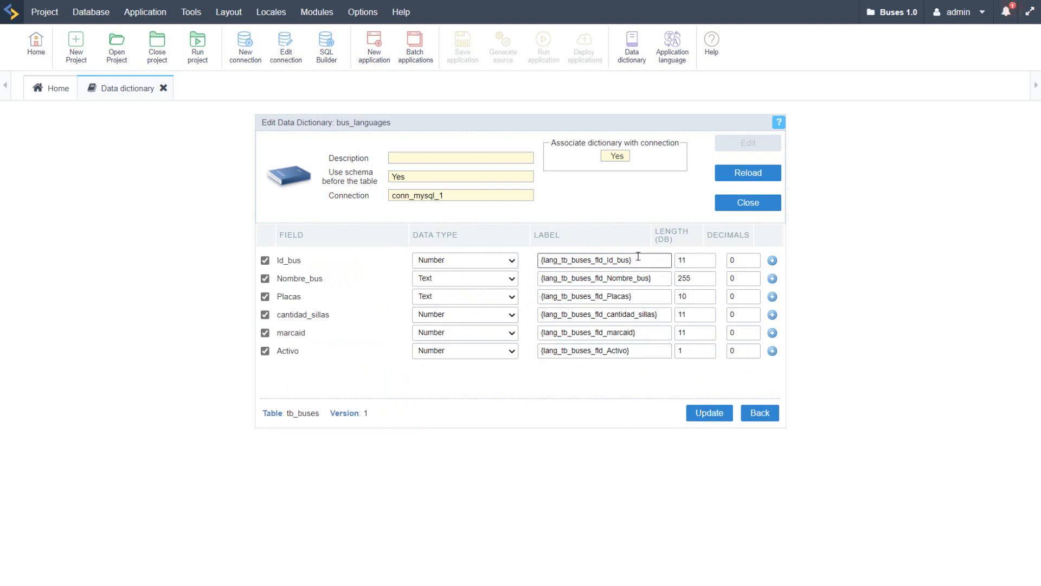
left_click(659, 278)
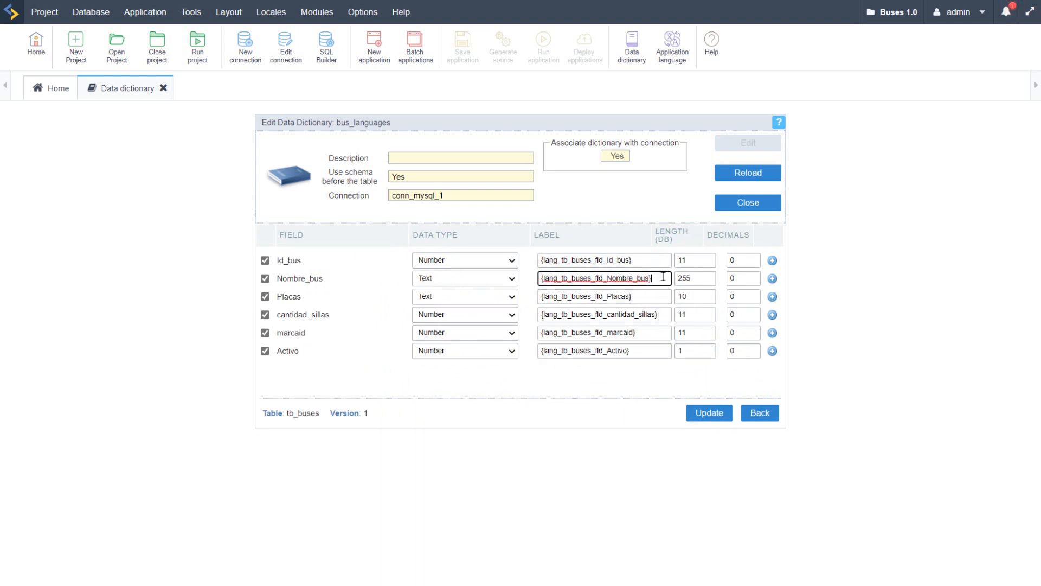
left_click(657, 296)
left_click(654, 333)
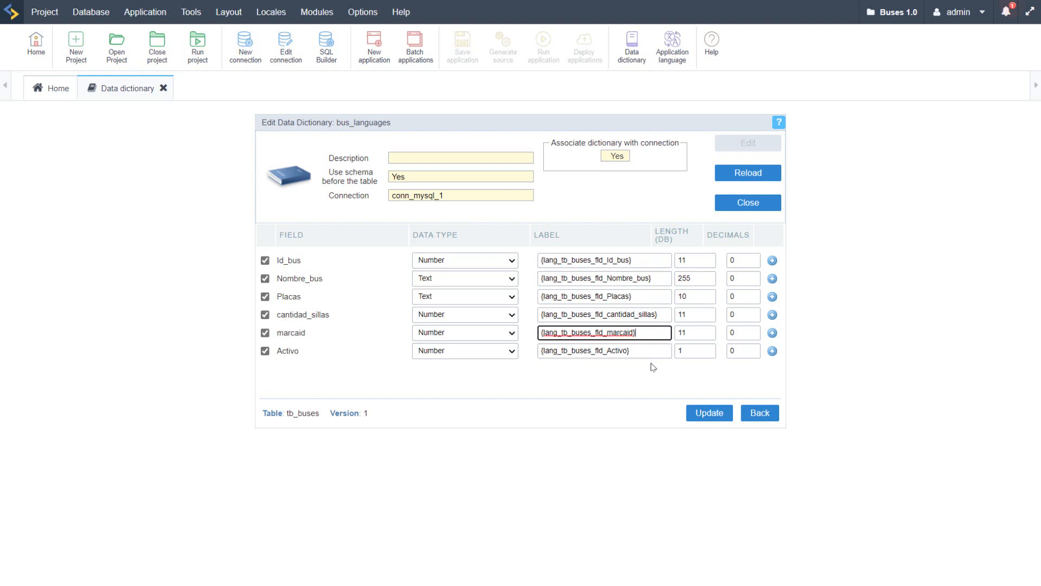
left_click(641, 354)
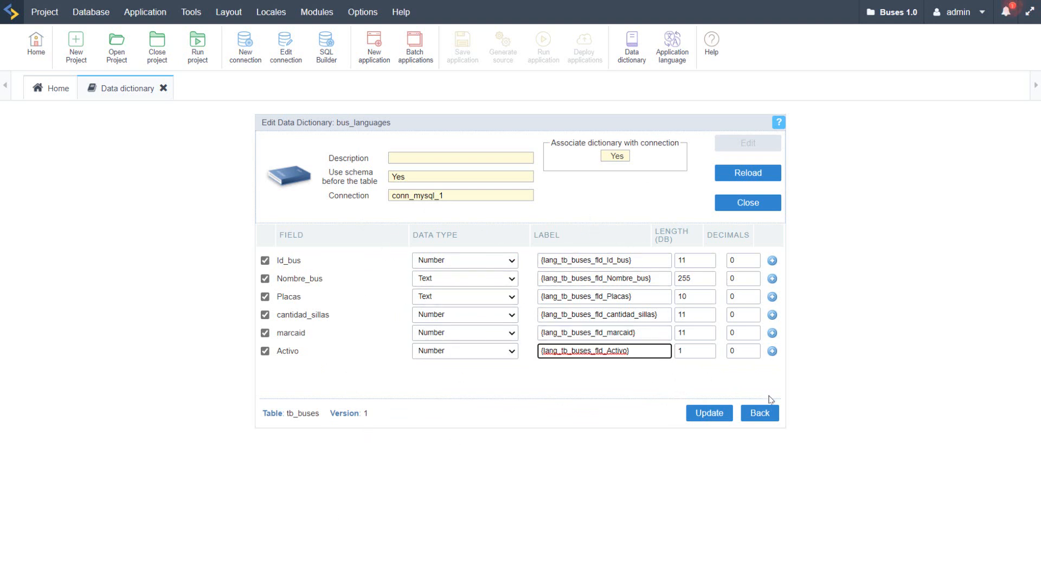
left_click(763, 412)
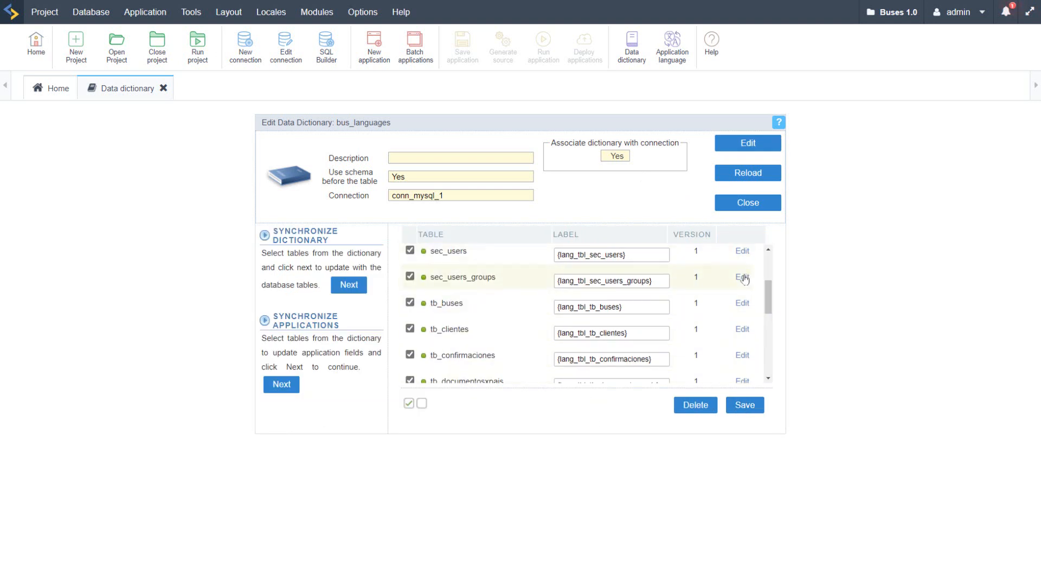
Step: Reopen tb_buses, look through the data types available for the Id_bus field and return without changing anything
left_click(742, 303)
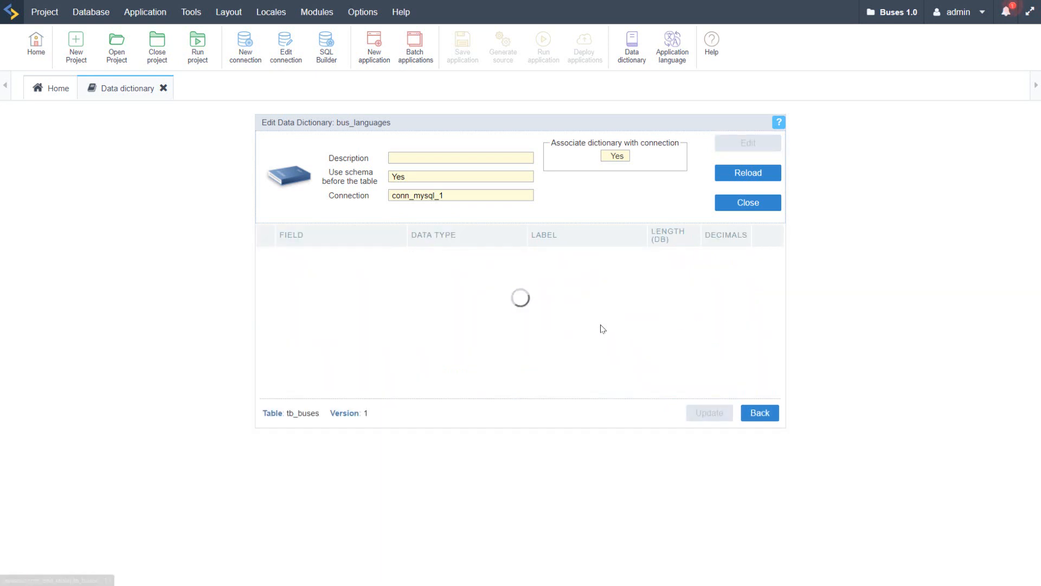
left_click(488, 267)
scroll(486, 380, "down", 2)
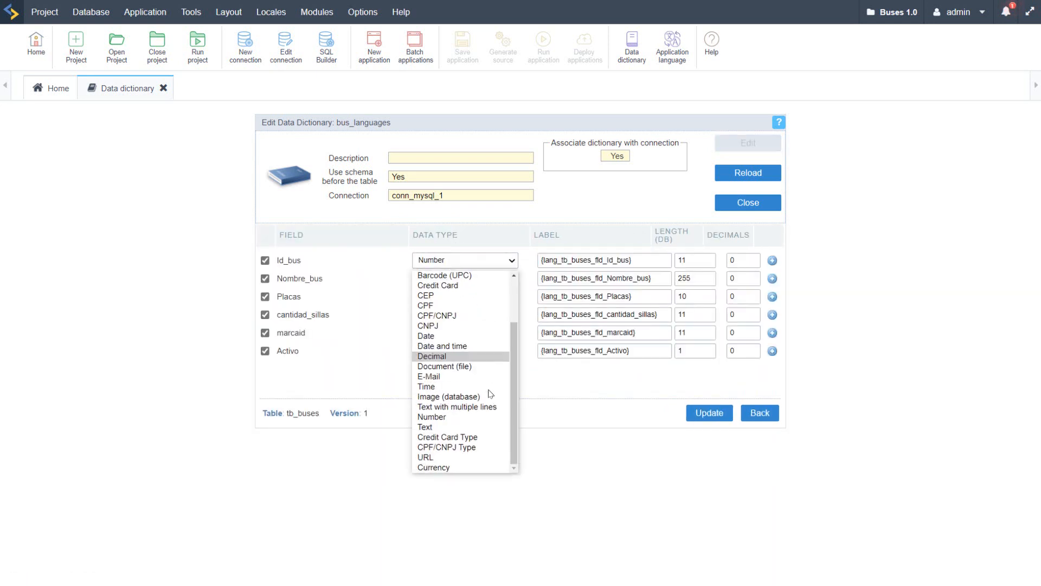
scroll(487, 382, "up", 2)
scroll(487, 385, "down", 2)
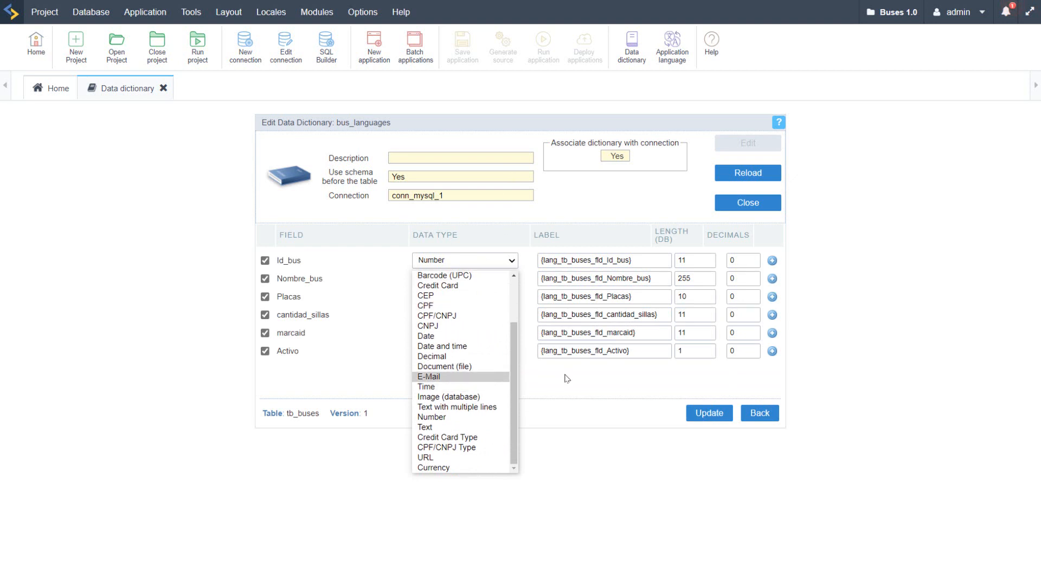
left_click(460, 231)
left_click(759, 413)
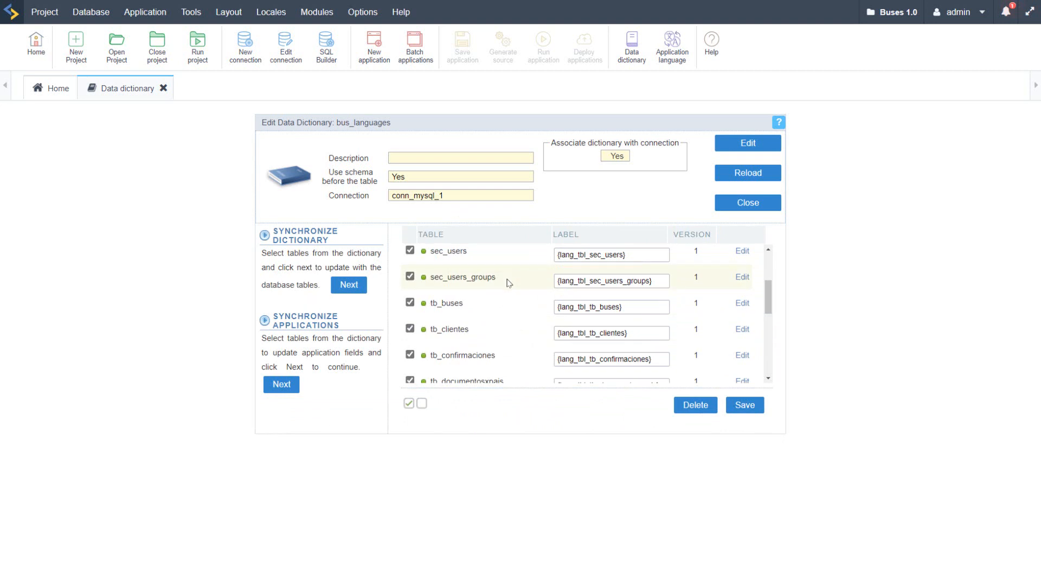
Step: Synchronize the Label property from all dictionary tables to all of their listed applications
scroll(511, 293, "down", 5)
scroll(511, 298, "down", 2)
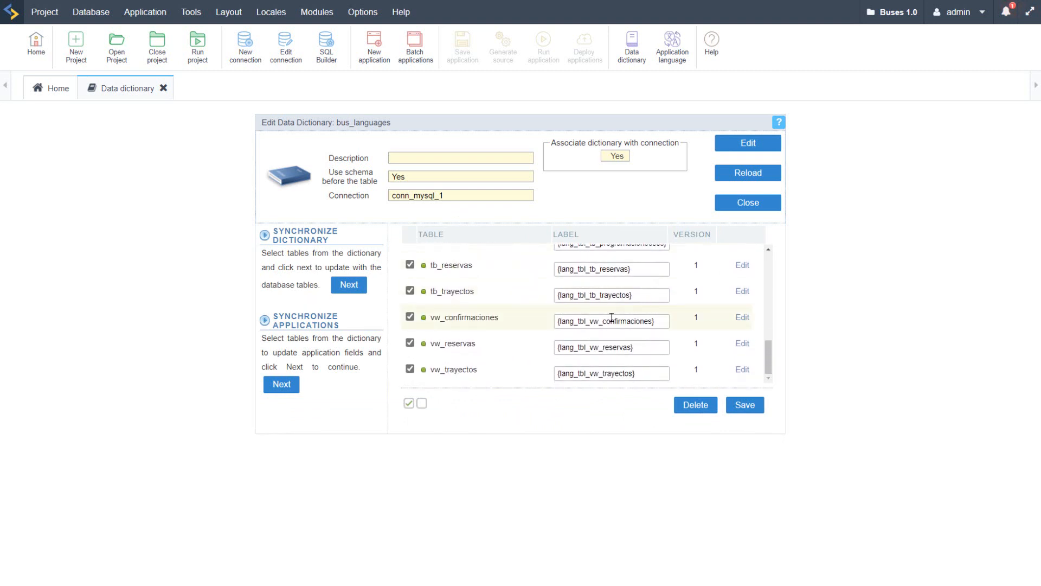
scroll(616, 319, "up", 10)
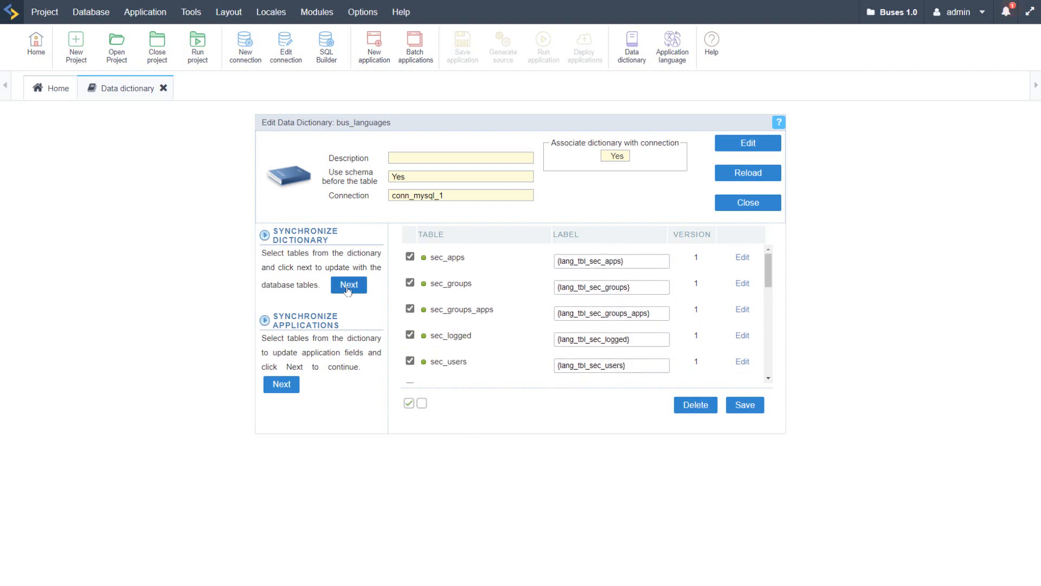
left_click(283, 386)
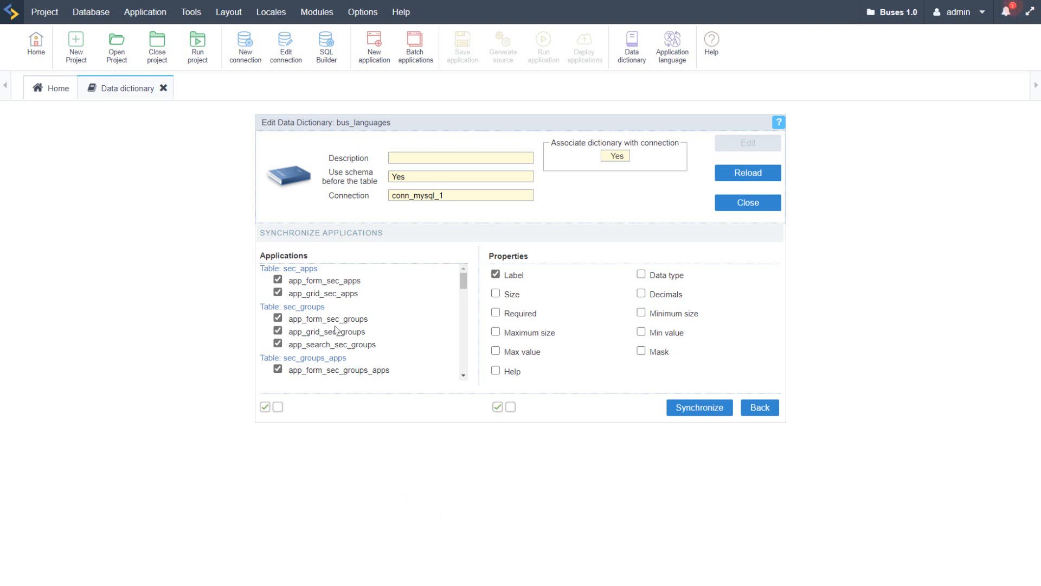
scroll(334, 332, "down", 8)
scroll(319, 336, "up", 8)
left_click_drag(282, 269, 300, 269)
left_click(495, 273)
left_click(701, 407)
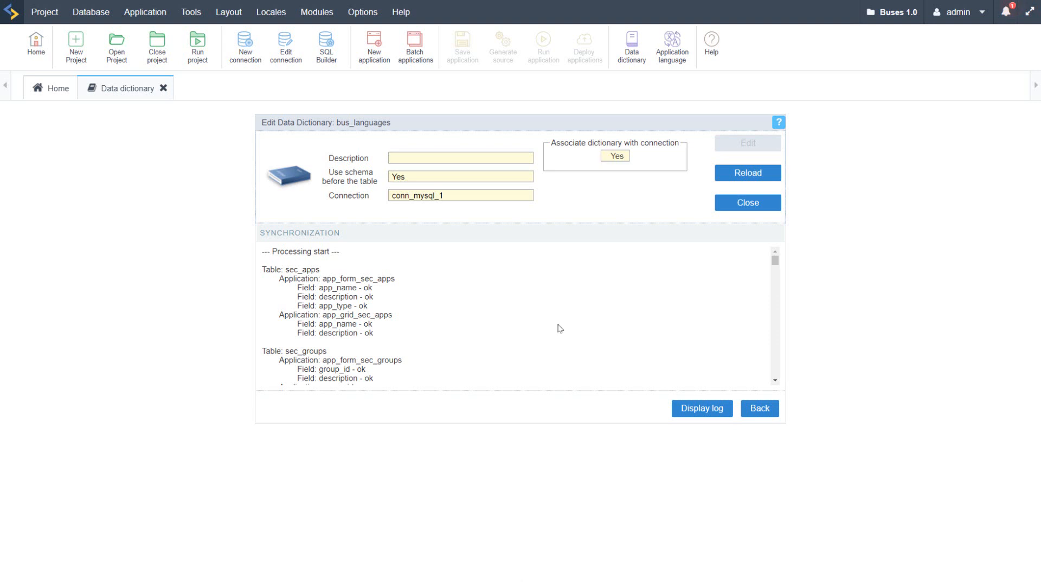
Step: Examine the synchronization log for field errors in the applications of each table
scroll(560, 328, "down", 10)
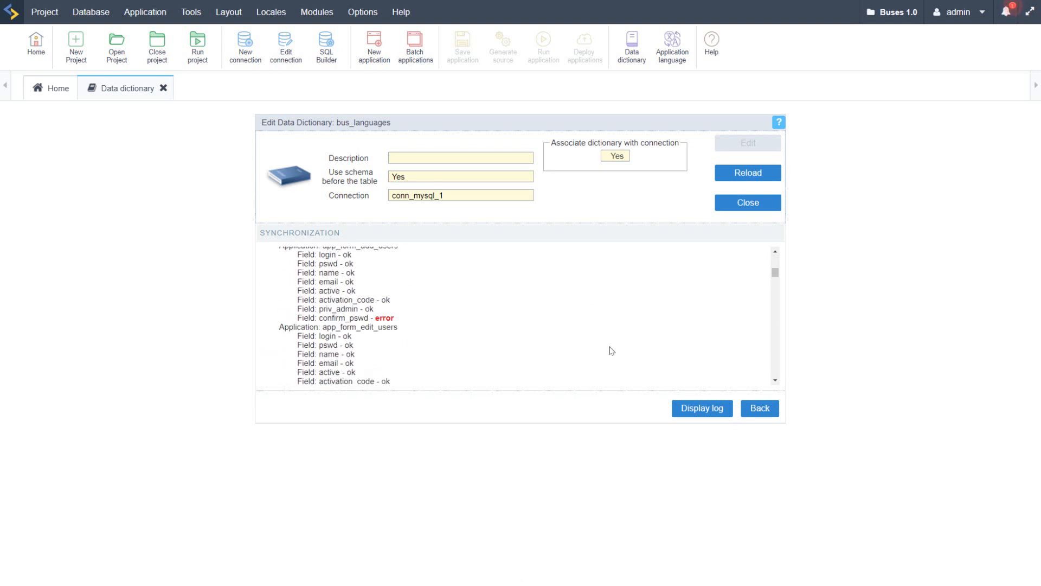
scroll(610, 350, "down", 3)
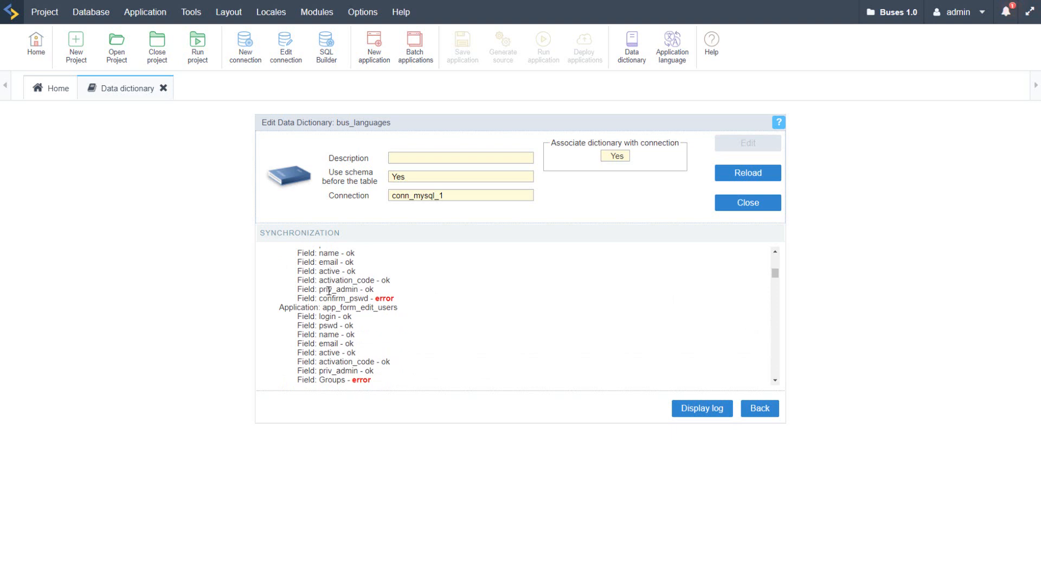
left_click_drag(374, 299, 399, 306)
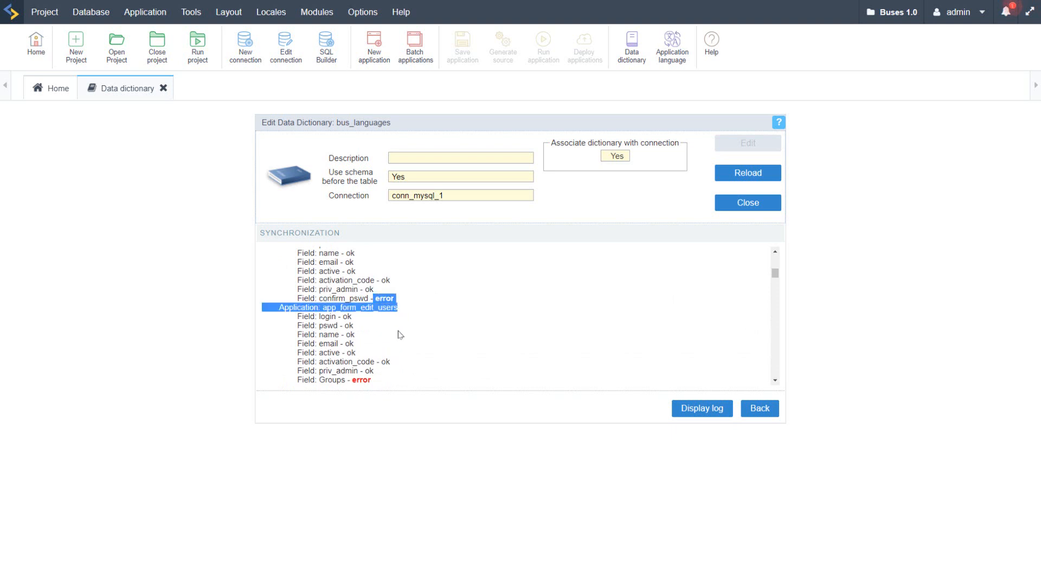
scroll(404, 363, "down", 3)
double_click(361, 324)
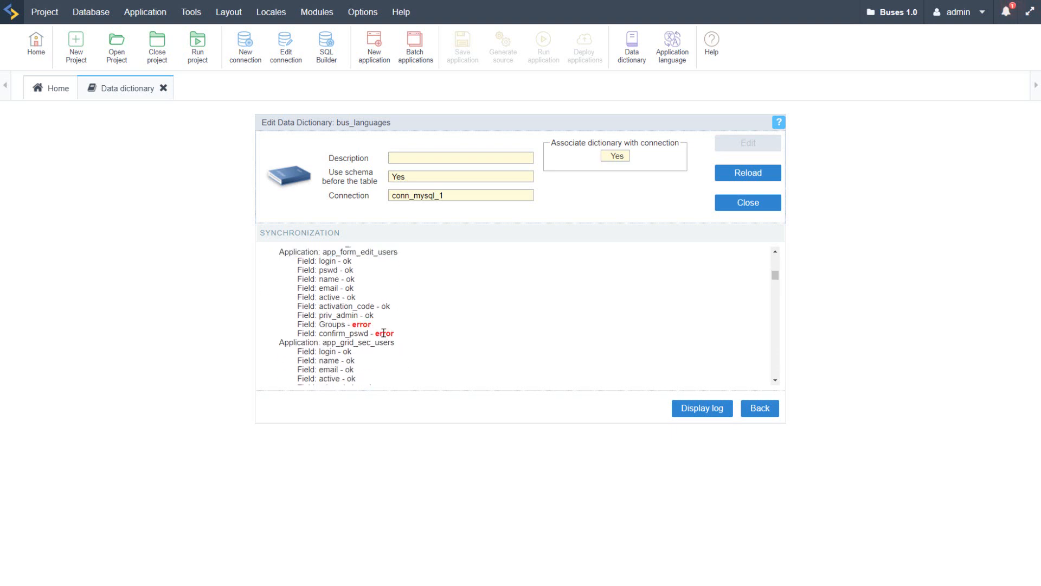
double_click(384, 333)
scroll(356, 330, "down", 3)
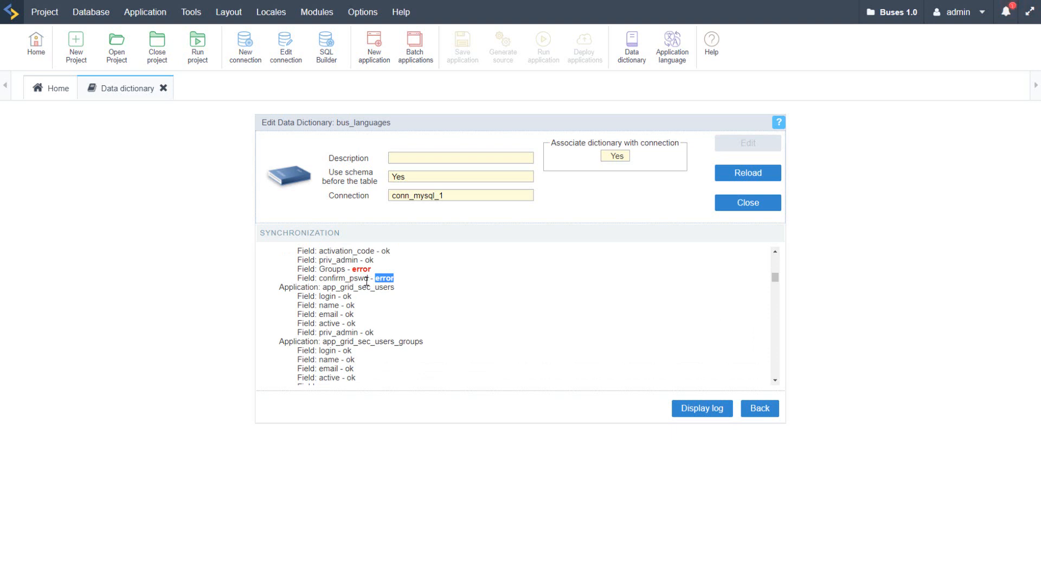
double_click(362, 270)
scroll(381, 314, "down", 5)
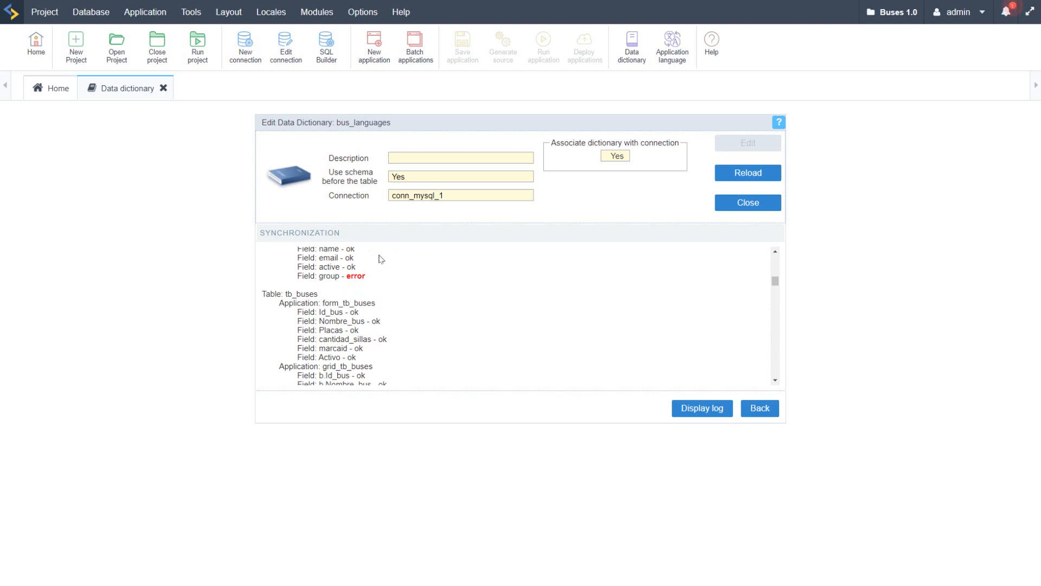
Step: Review the synchronization log entries for the sec_users and tb_buses applications and close the data dictionary
scroll(506, 347, "down", 4)
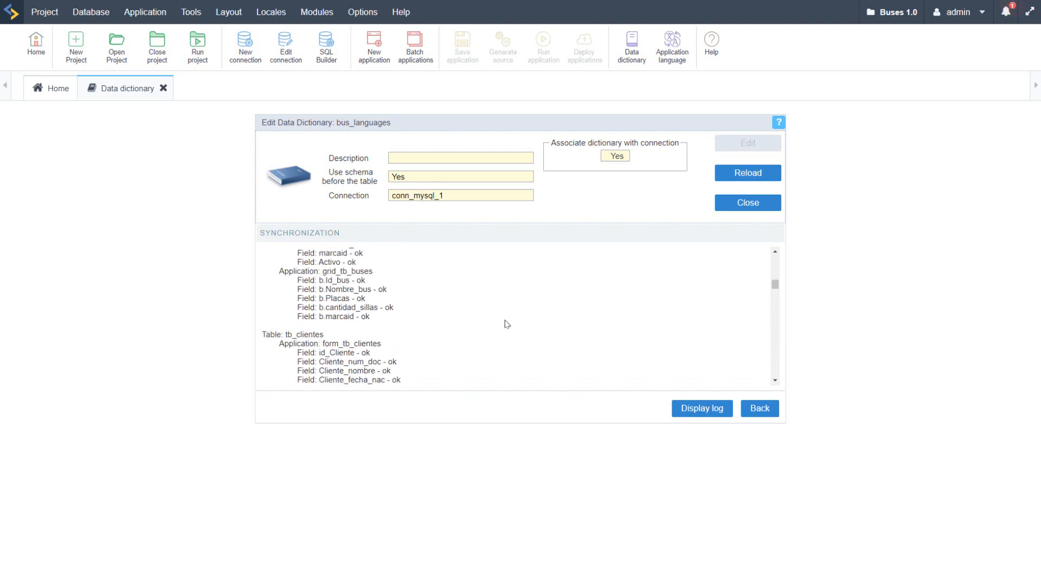
scroll(507, 324, "up", 15)
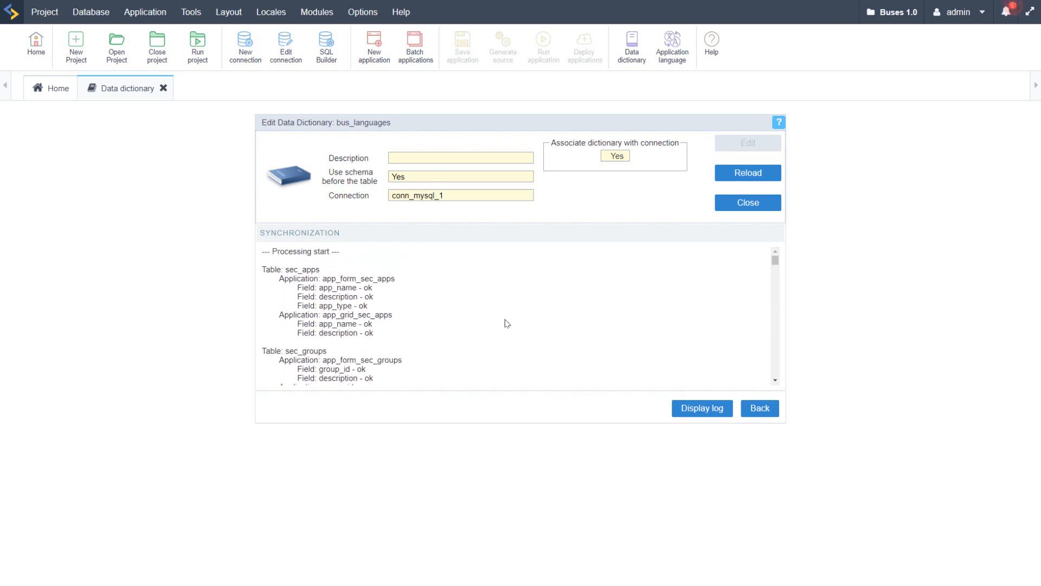
scroll(506, 324, "down", 10)
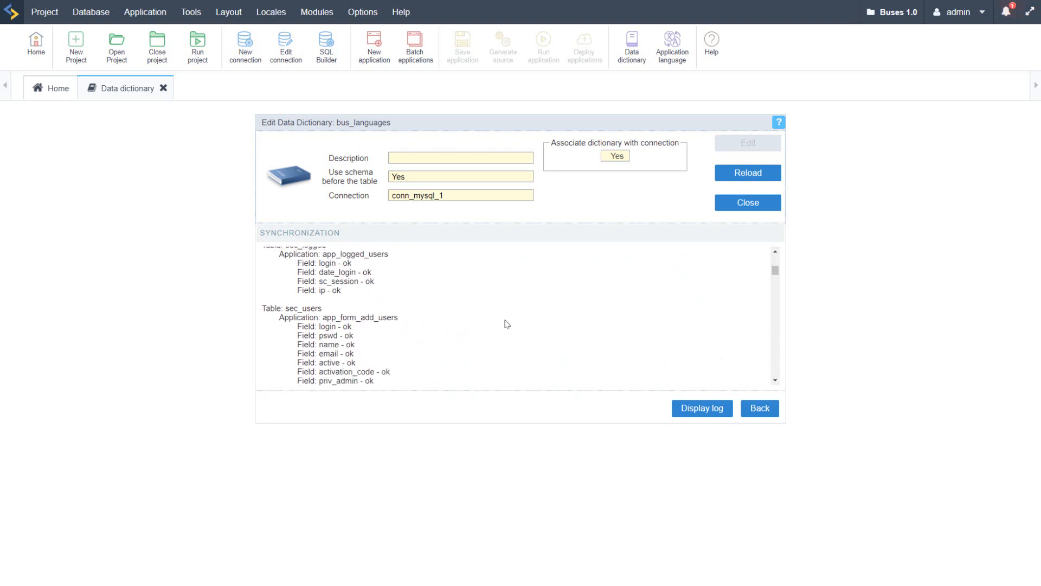
scroll(507, 323, "down", 3)
scroll(507, 324, "up", 2)
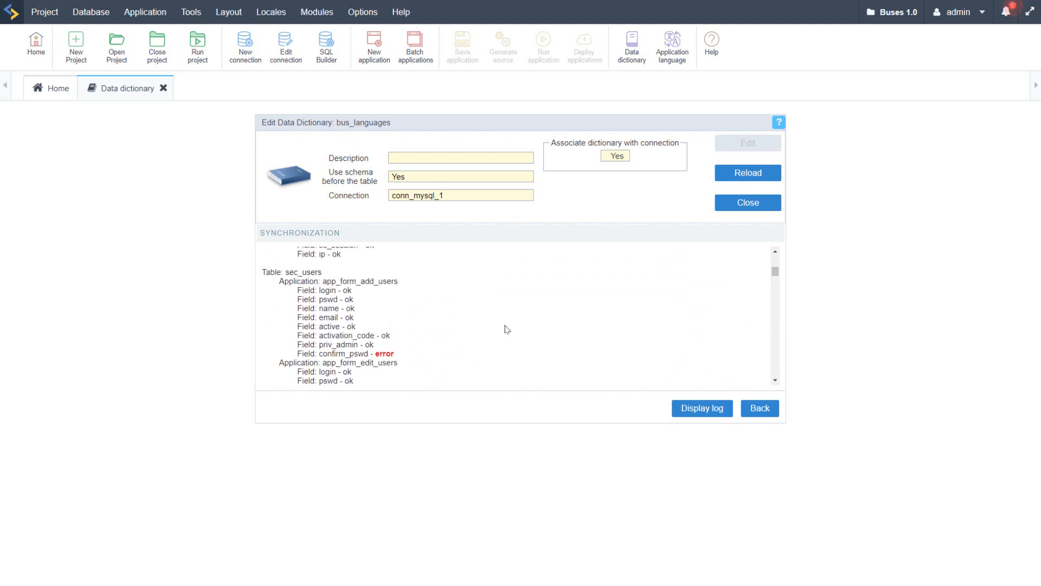
scroll(507, 329, "down", 4)
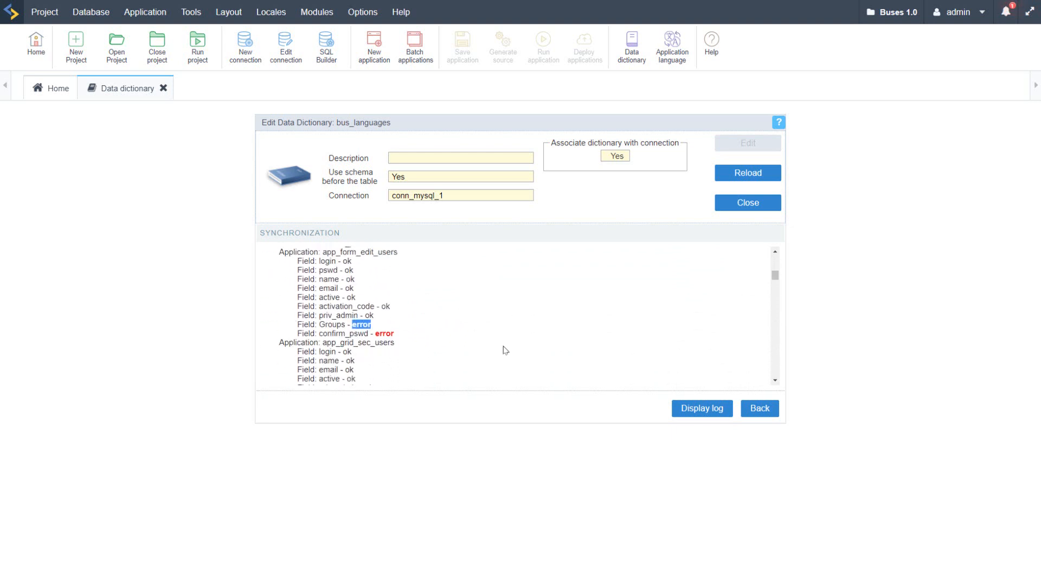
scroll(548, 356, "up", 2)
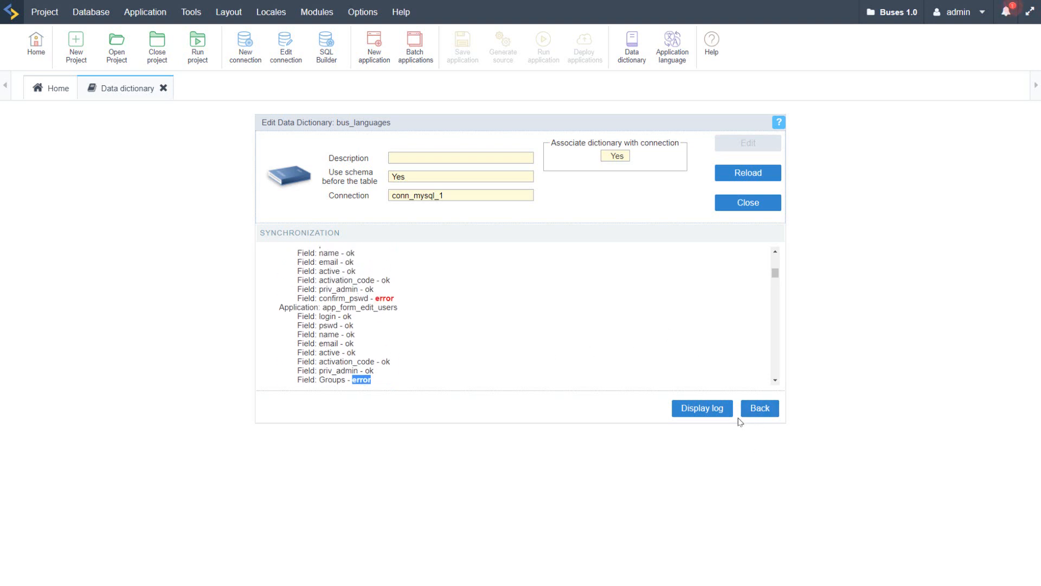
left_click(746, 204)
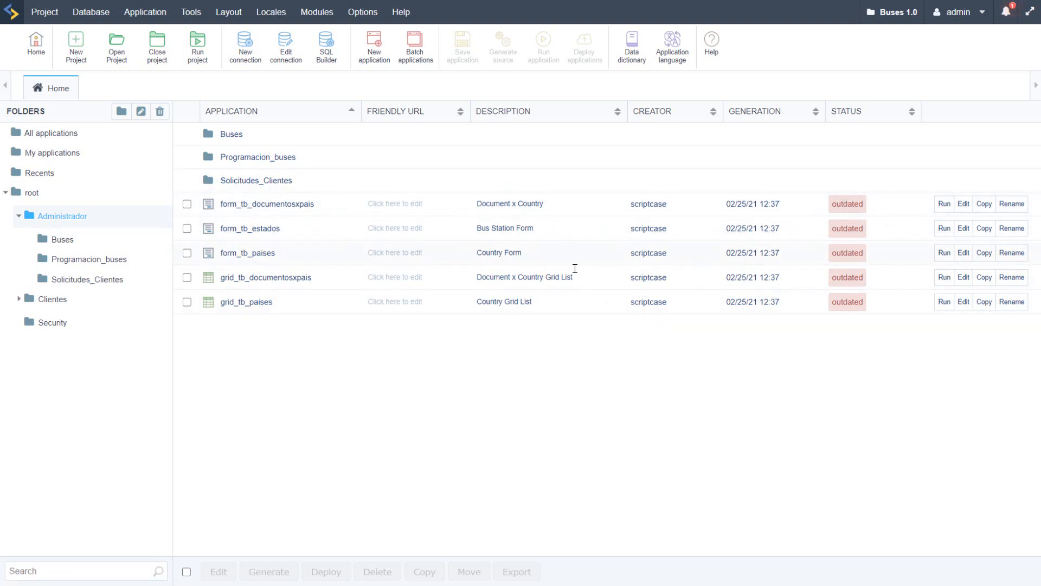
Step: Open form_tb_documentosxpais, inspect the language-variable labels of the Idpais and Tipodocumento fields, and close the application
left_click(236, 204)
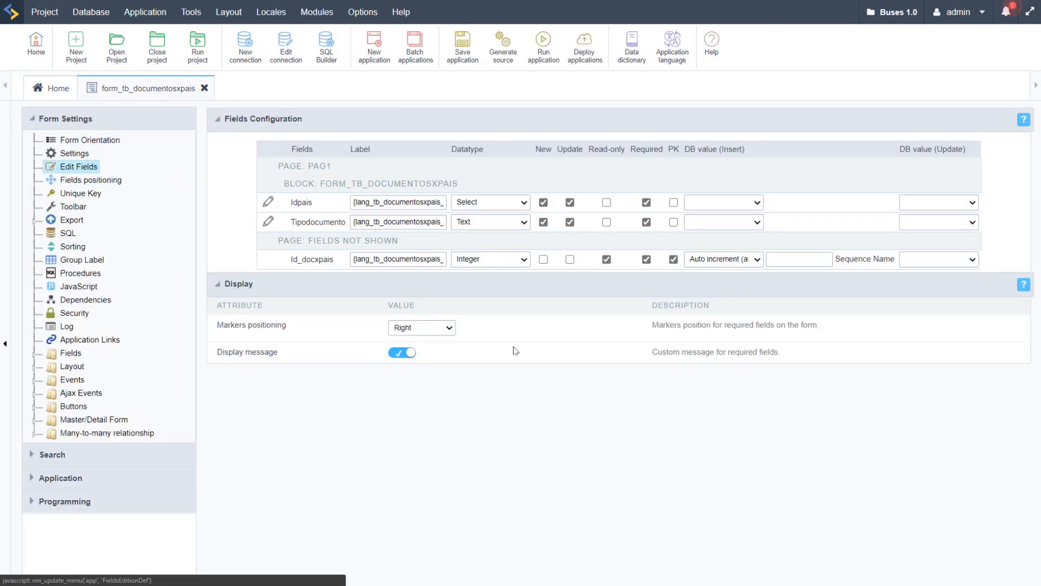
left_click_drag(353, 203, 470, 205)
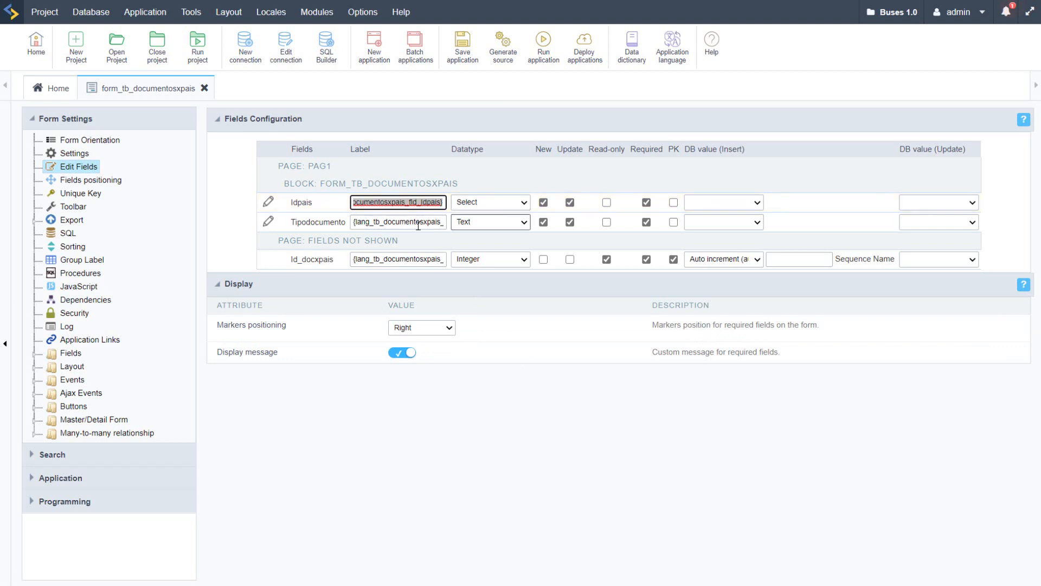
left_click(396, 223)
left_click_drag(353, 221, 477, 224)
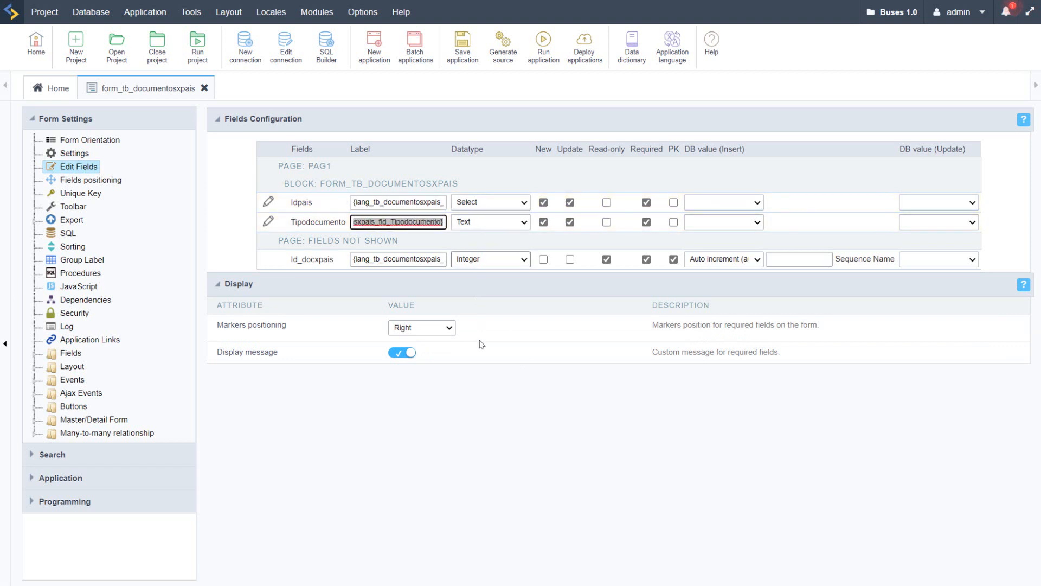
left_click(498, 445)
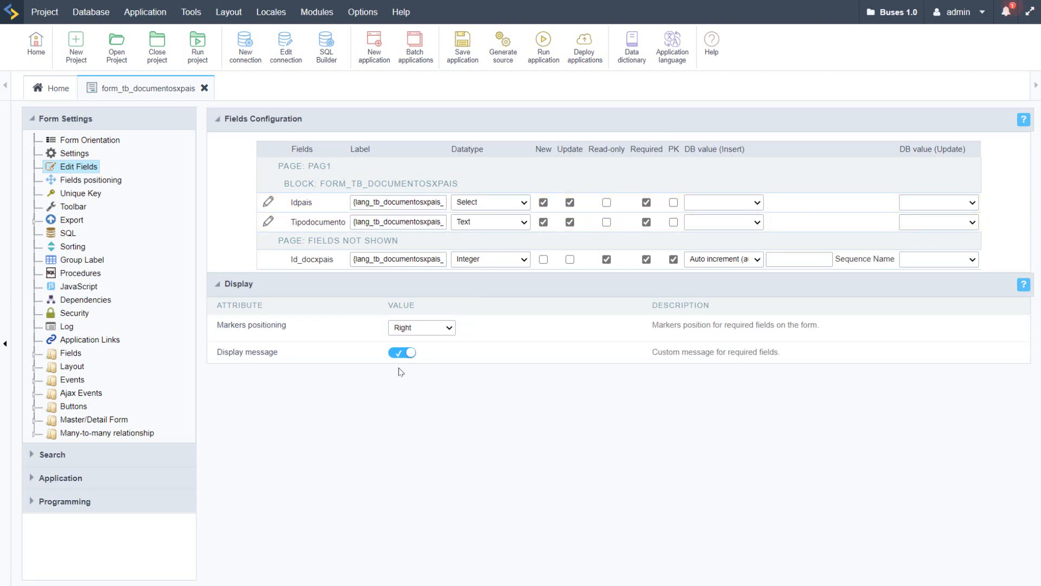
left_click(205, 88)
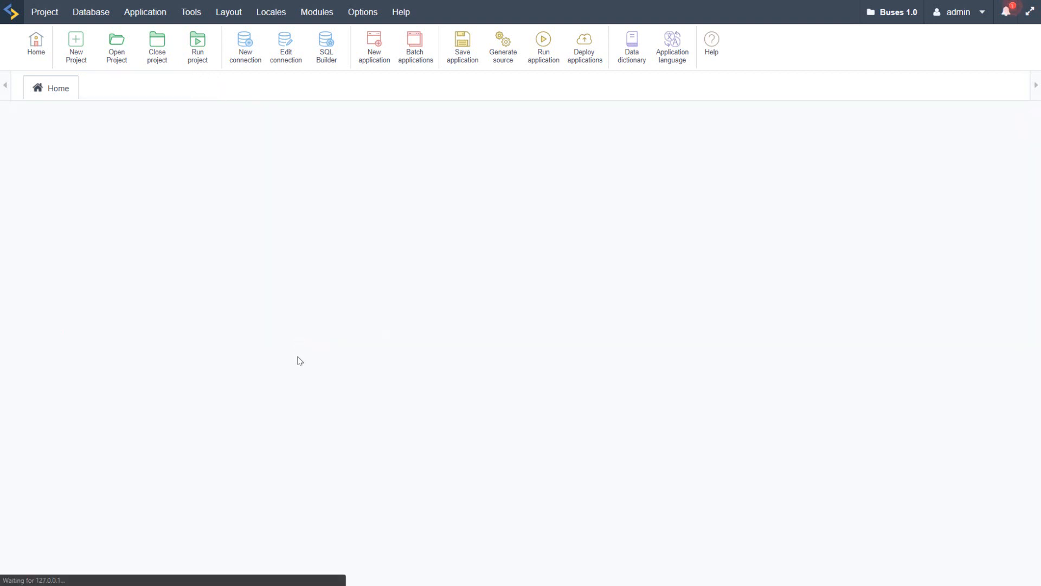
Step: Open the application language editor, collapse the Scriptcase and project message folders, and view the Languages home overview
left_click(672, 42)
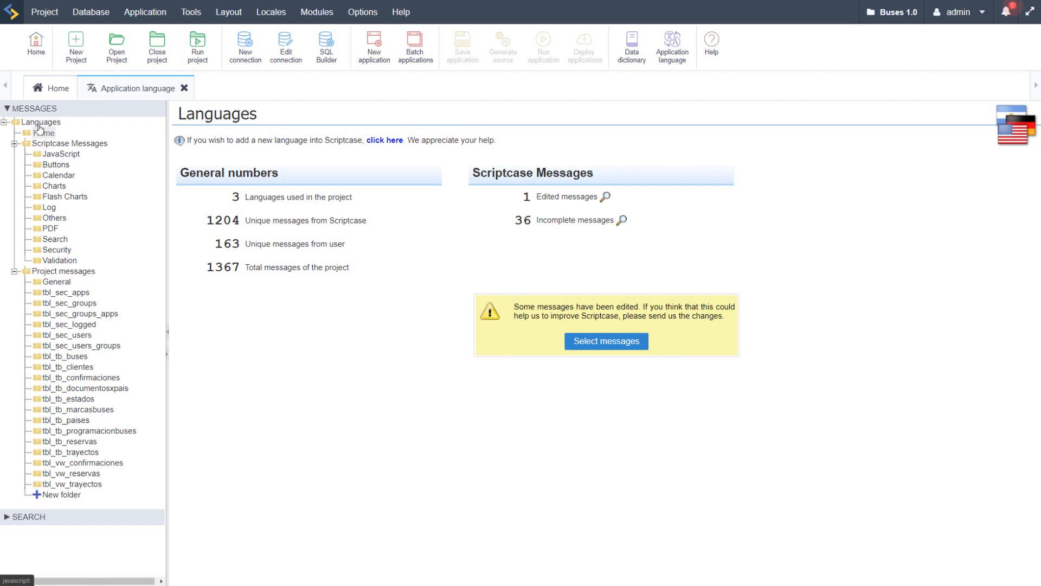
left_click(15, 144)
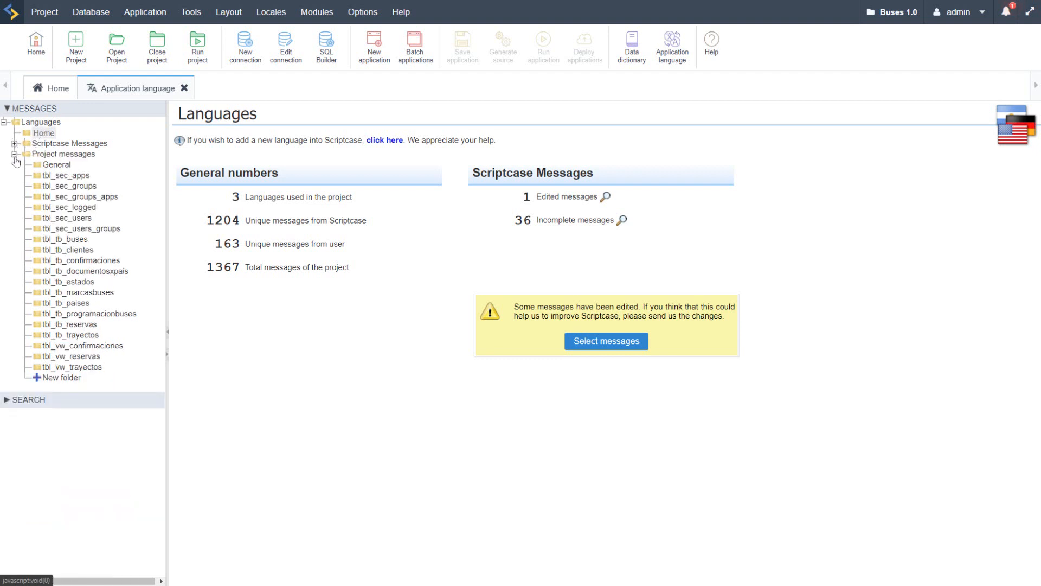
left_click(14, 155)
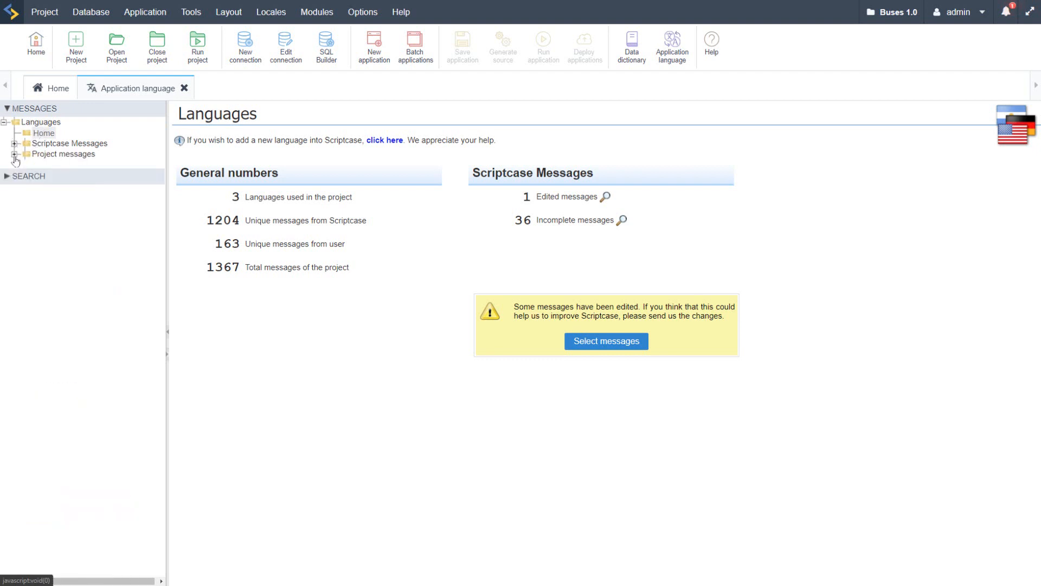
left_click(43, 135)
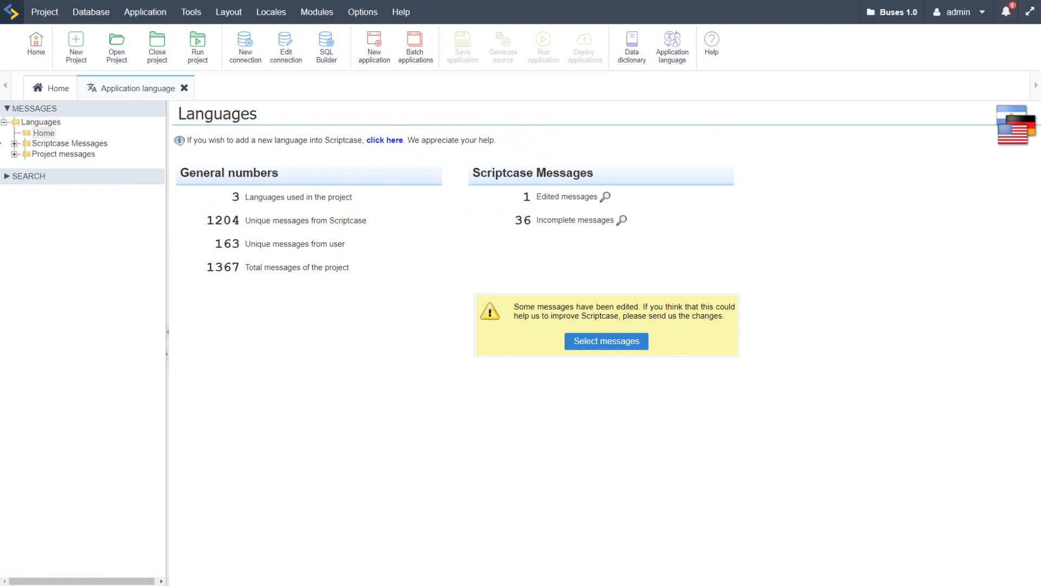
Step: Look through the JavaScript and Buttons translations in the Scriptcase messages
left_click(49, 143)
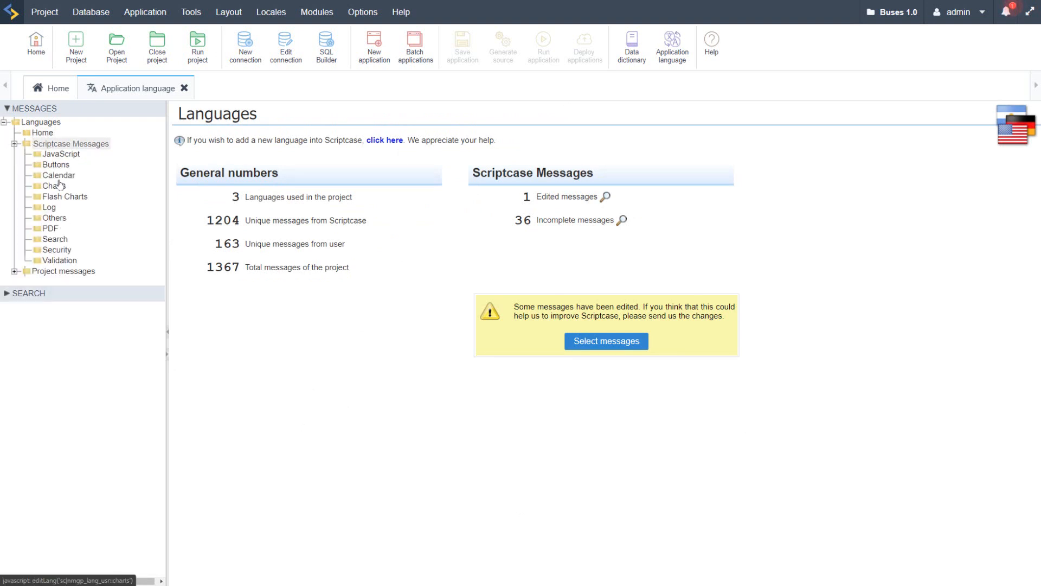
left_click(49, 155)
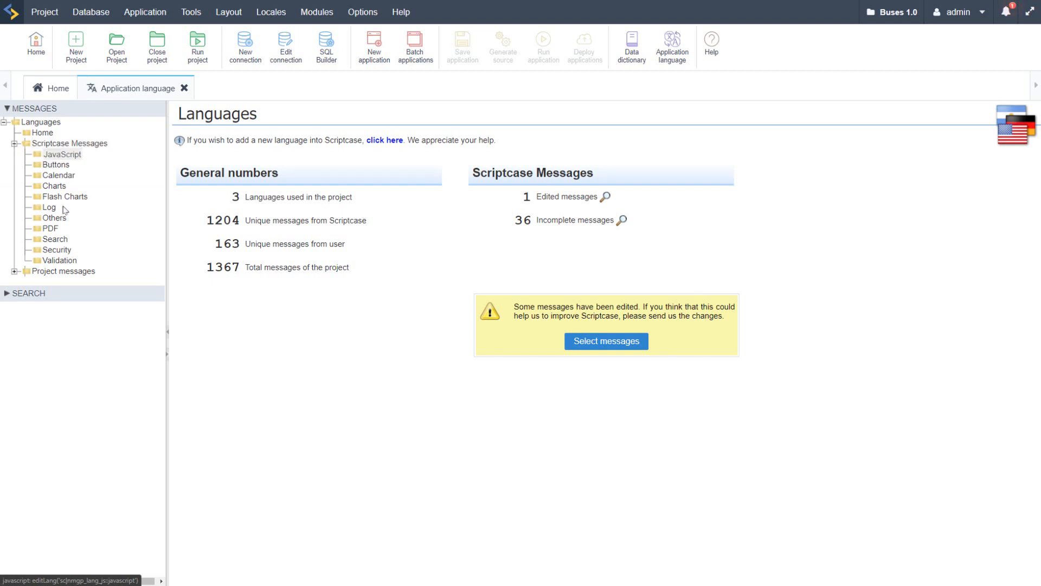
left_click(56, 164)
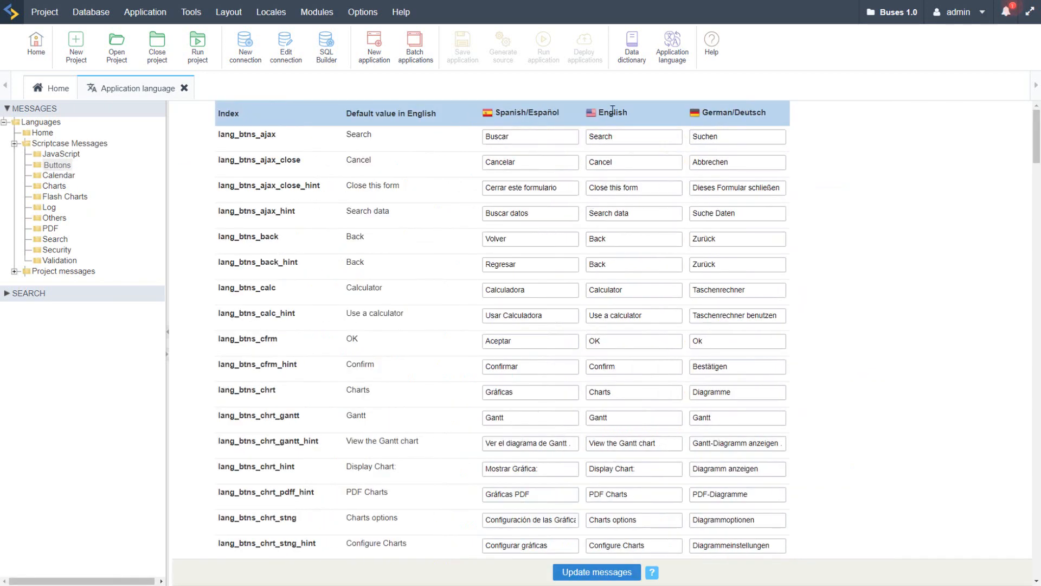
scroll(532, 262, "down", 6)
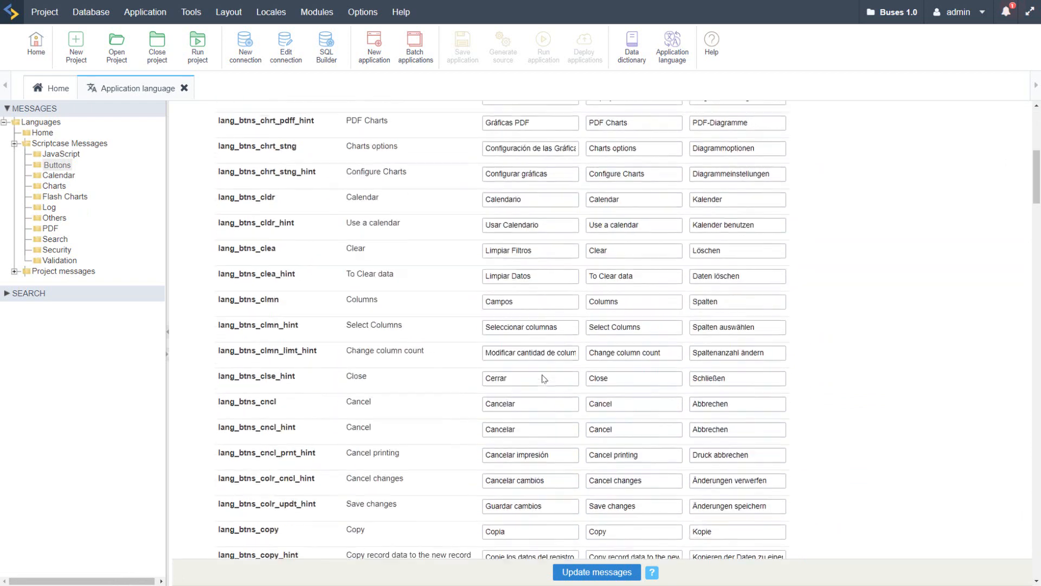
scroll(544, 377, "up", 6)
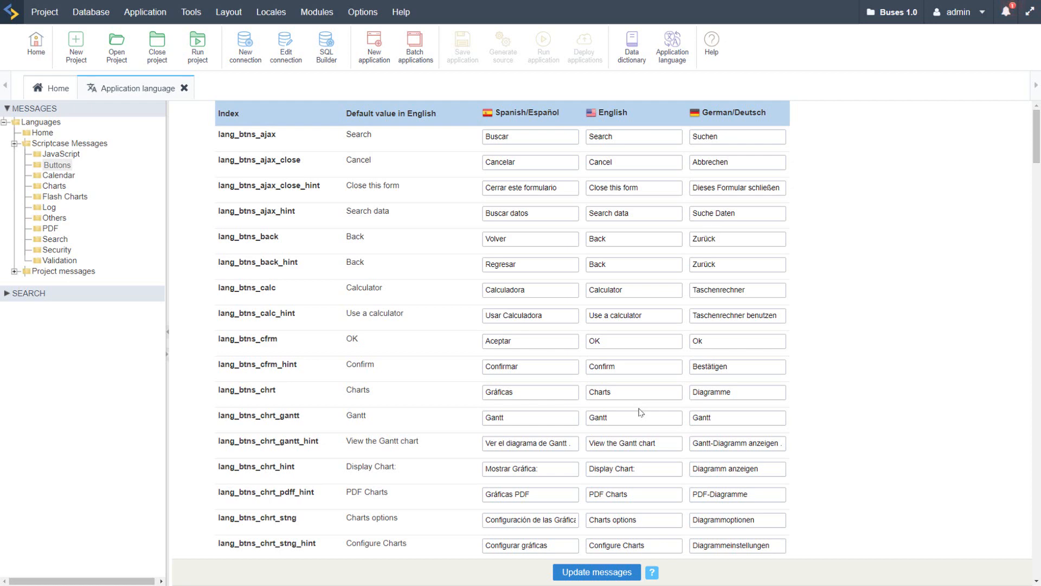
scroll(612, 278, "down", 15)
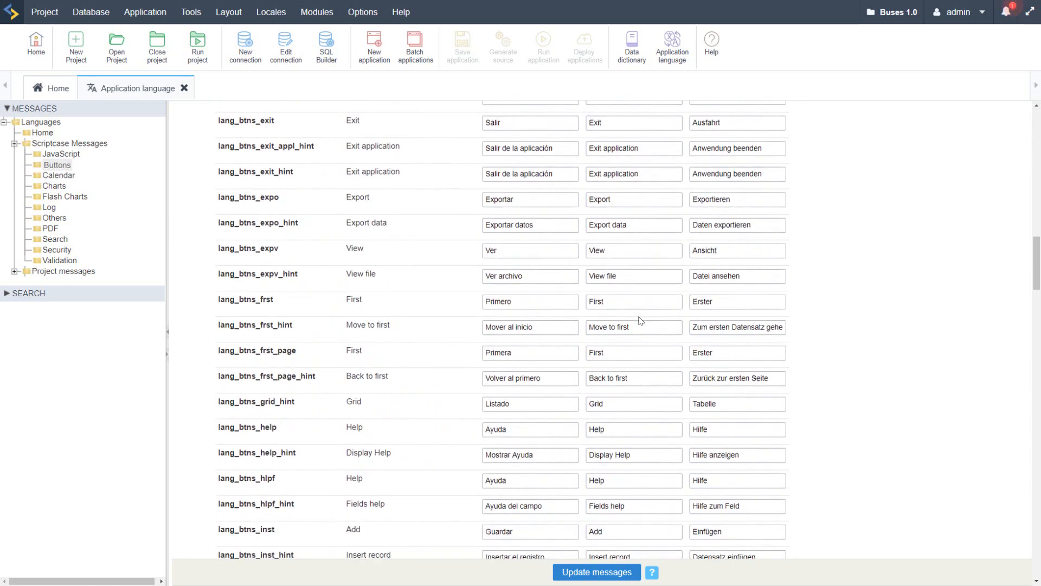
scroll(641, 320, "up", 15)
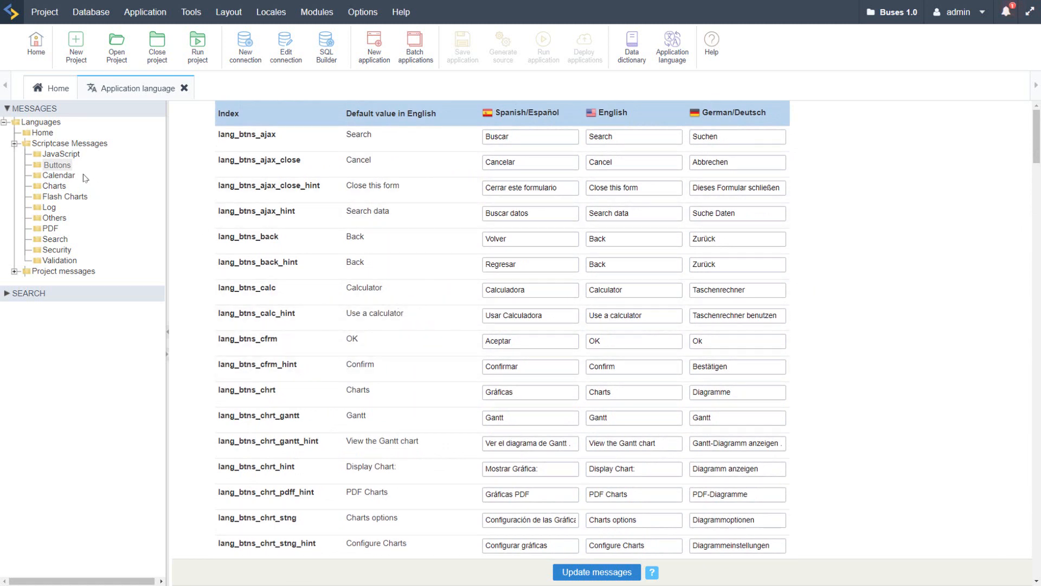
Step: Examine the lang_btns_ajax message's index, default value and Spanish, English and German translations
double_click(241, 134)
double_click(359, 132)
scroll(370, 394, "down", 1)
scroll(370, 394, "up", 1)
left_click(540, 137)
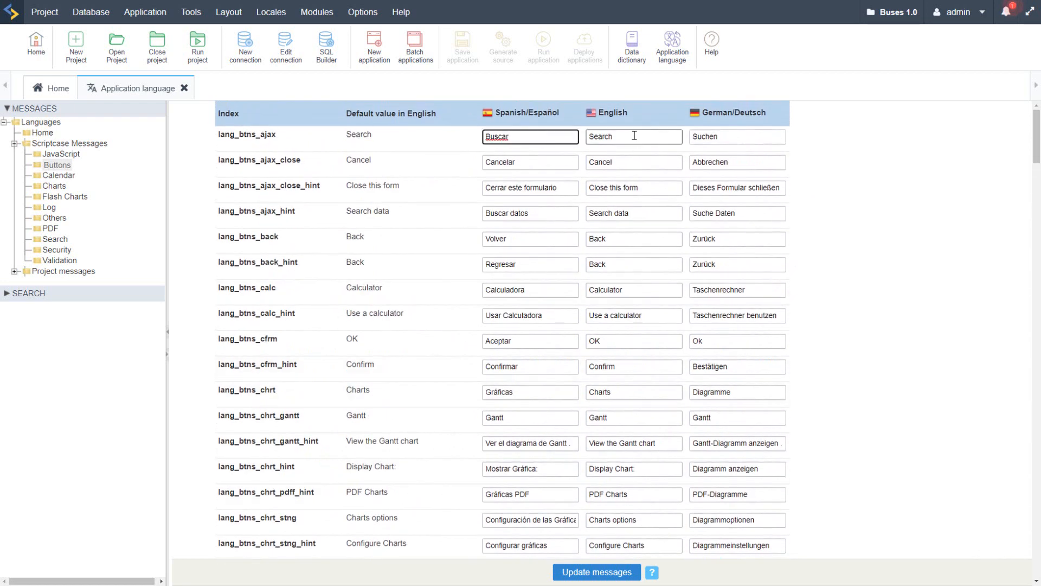
key("Tab")
key("Tab")
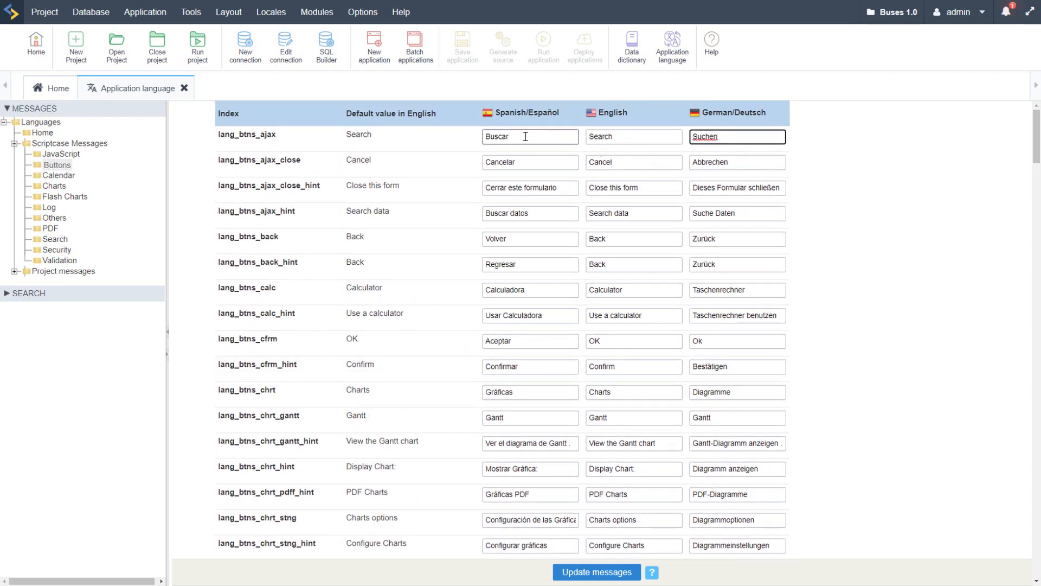
left_click(528, 136)
left_click(623, 136)
left_click(752, 142)
double_click(242, 134)
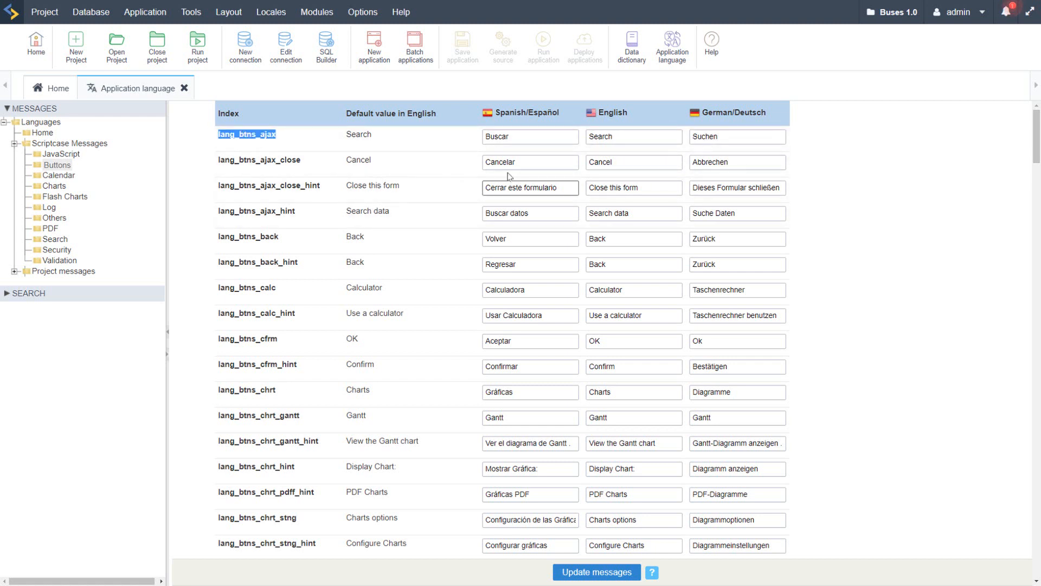
left_click(536, 136)
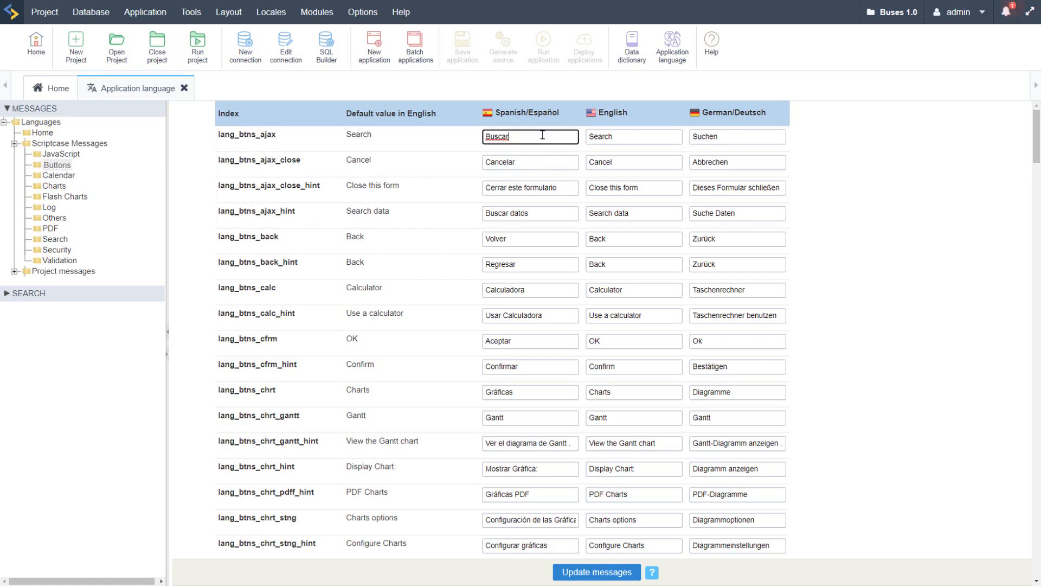
left_click(625, 139)
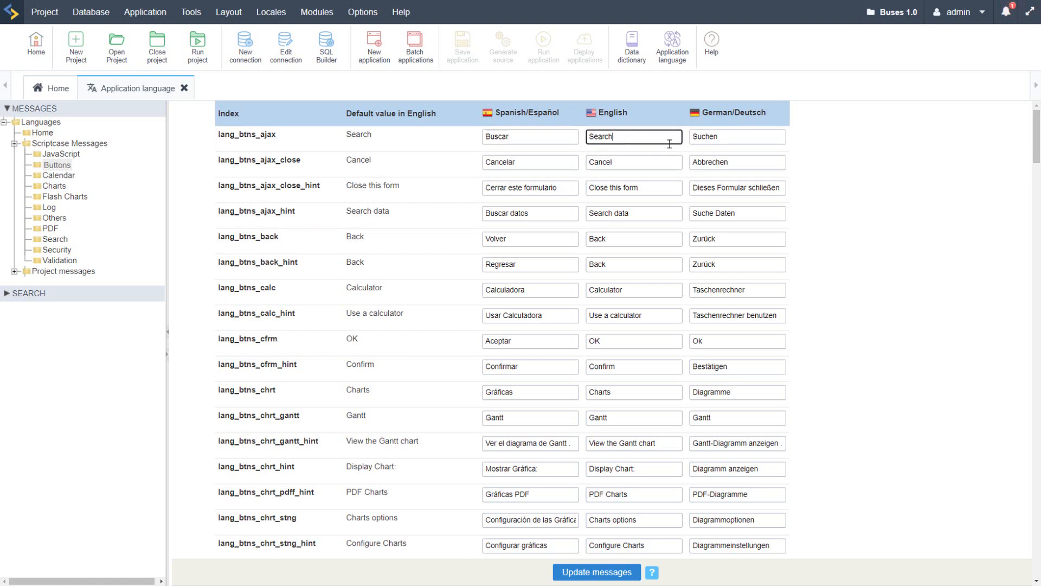
left_click(742, 140)
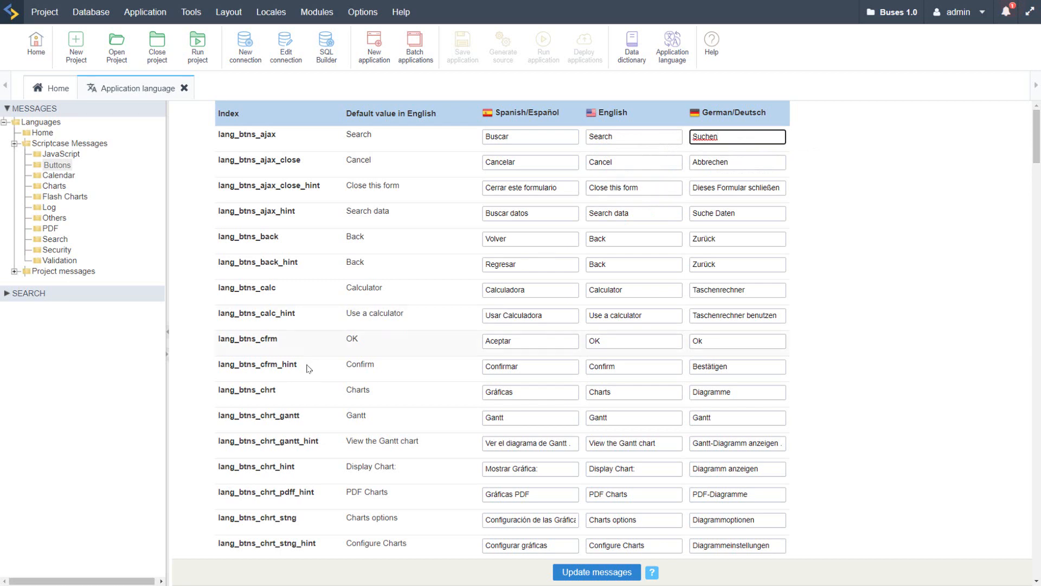
scroll(457, 372, "down", 10)
scroll(475, 379, "up", 10)
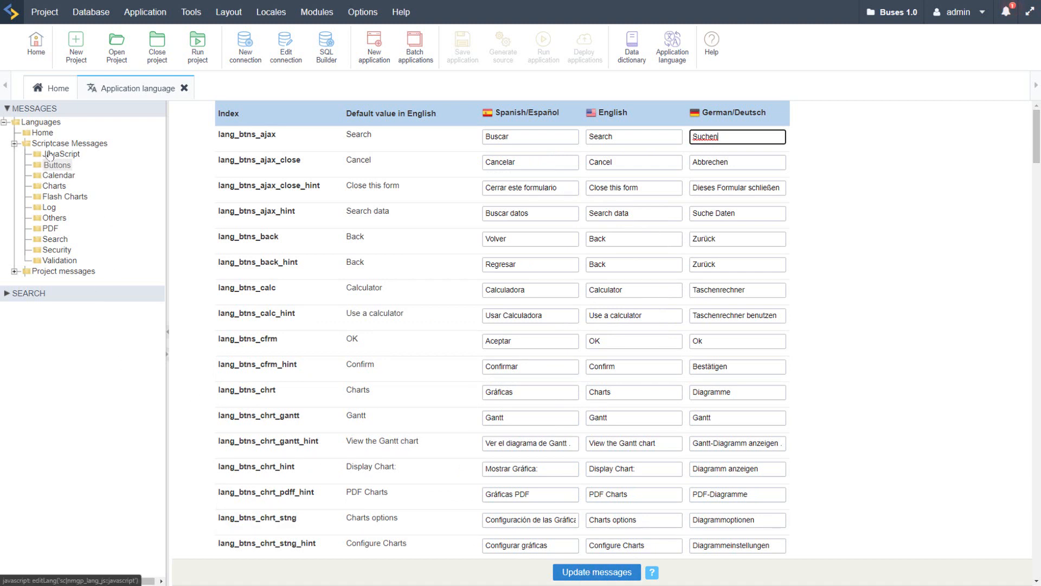
Step: Collapse the Scriptcase messages and open the General folder of the project messages
left_click(14, 144)
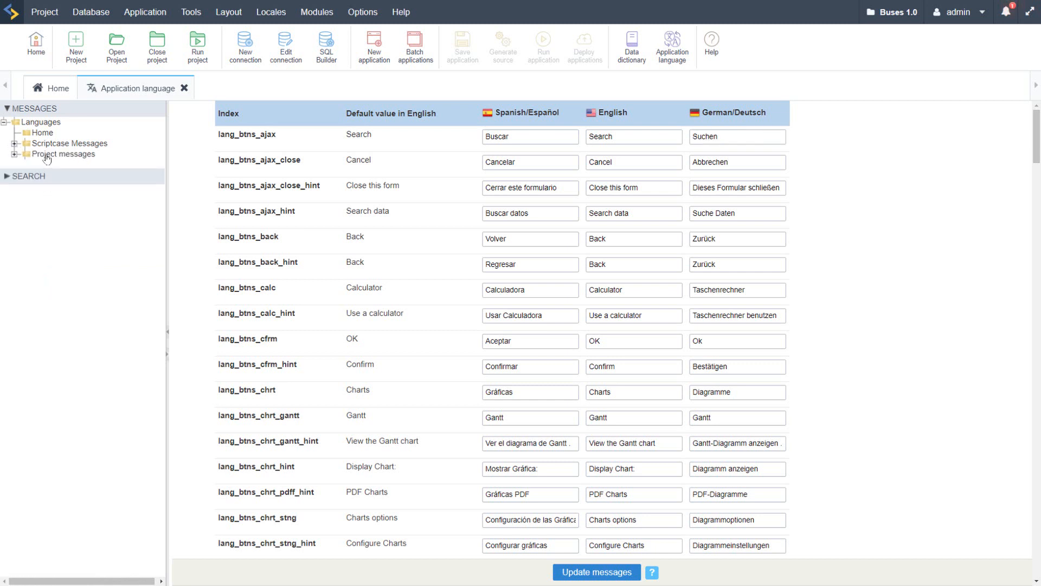
left_click(47, 155)
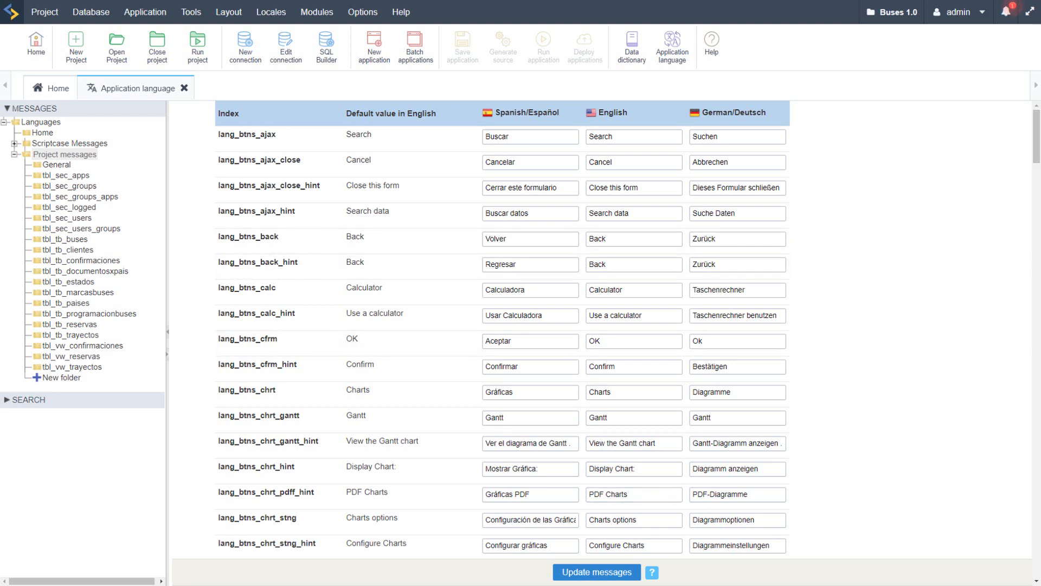
left_click(60, 166)
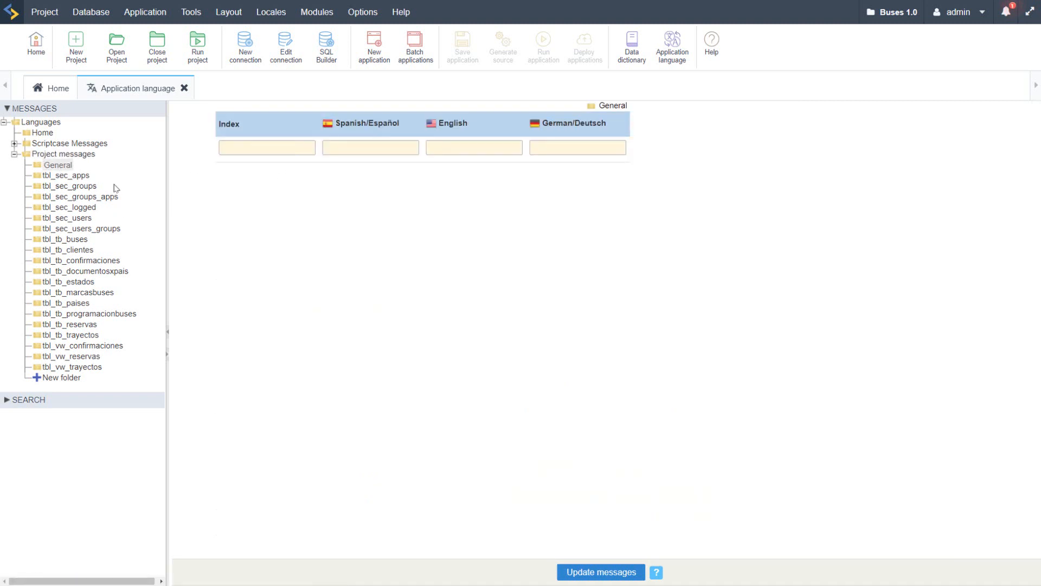
Step: Examine the tbl_sec_apps indexes and their Spanish, English and German values in the project messages
left_click(51, 177)
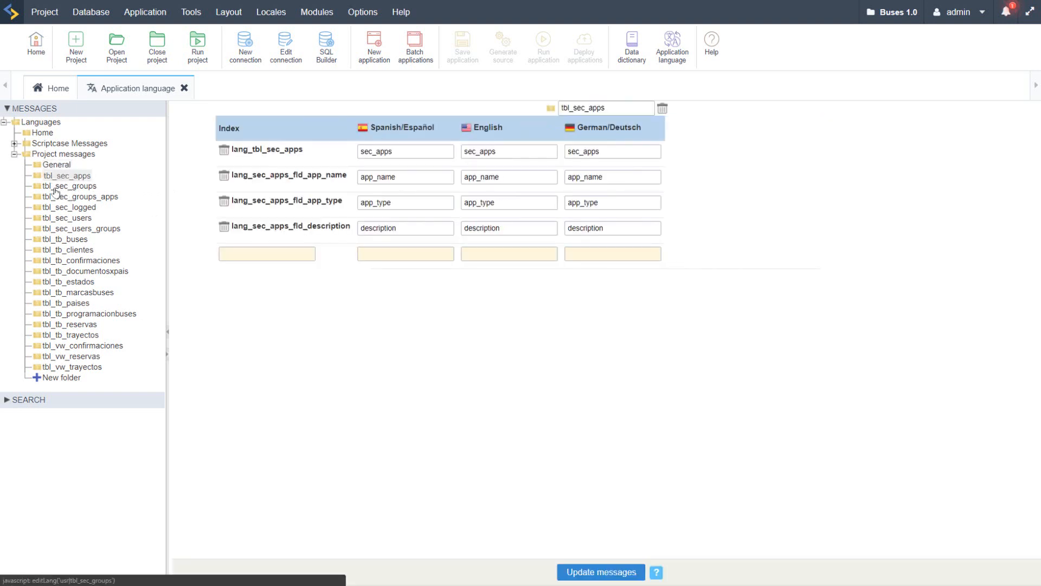
double_click(275, 153)
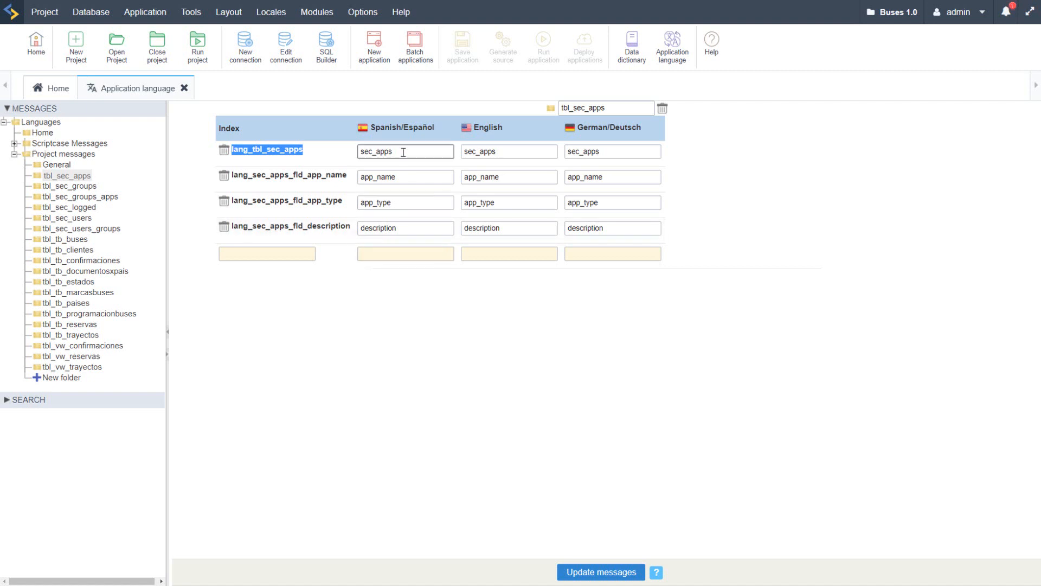
left_click_drag(402, 152, 349, 157)
left_click(506, 155)
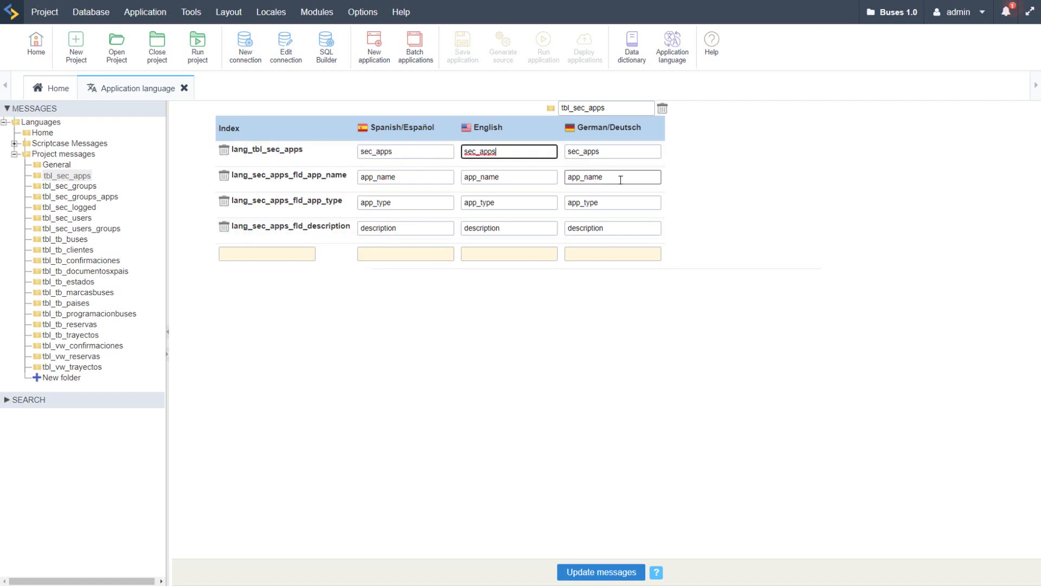
left_click(623, 177)
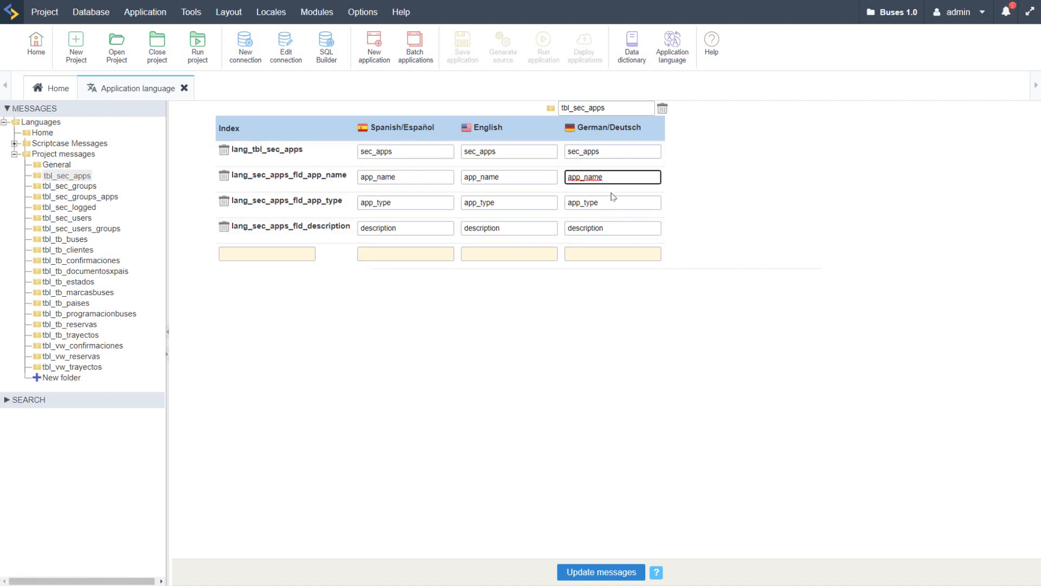
left_click(618, 228)
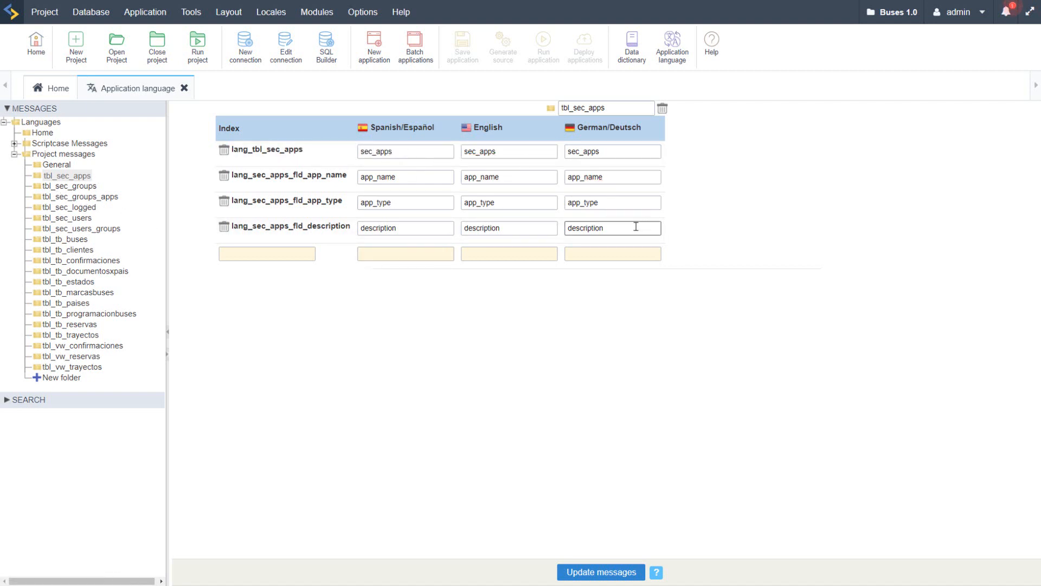
Step: Review the Spanish, English and German values of the tbl_sec_users_groups table and login messages
left_click(80, 228)
left_click(464, 151)
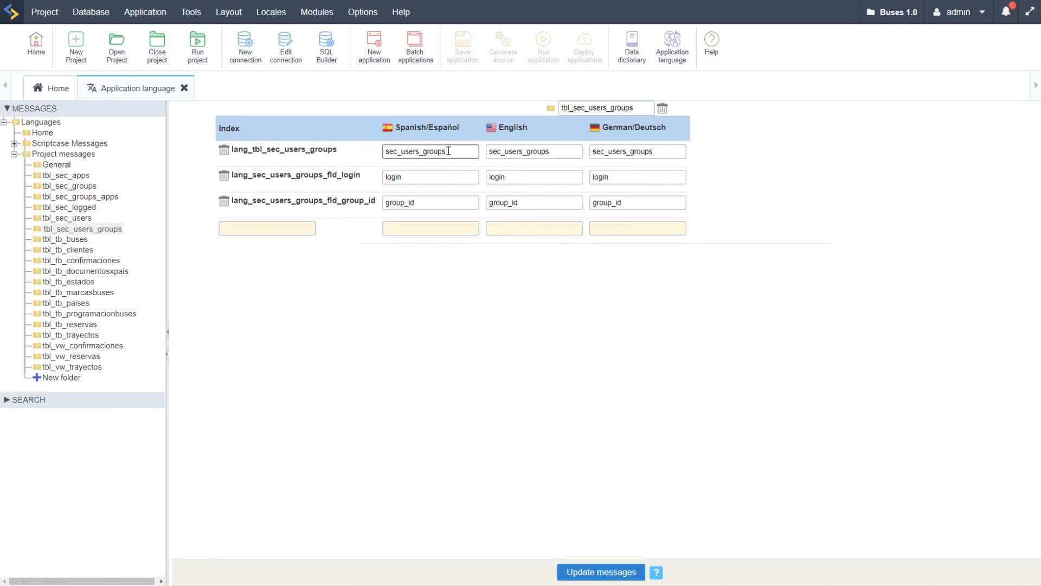
left_click(533, 151)
left_click(627, 151)
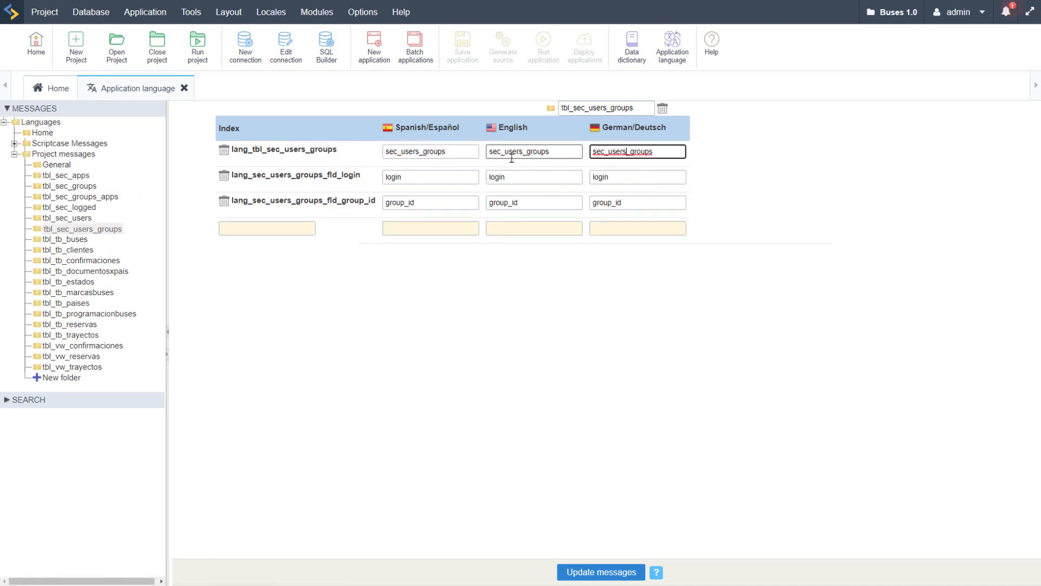
left_click(458, 177)
left_click(548, 179)
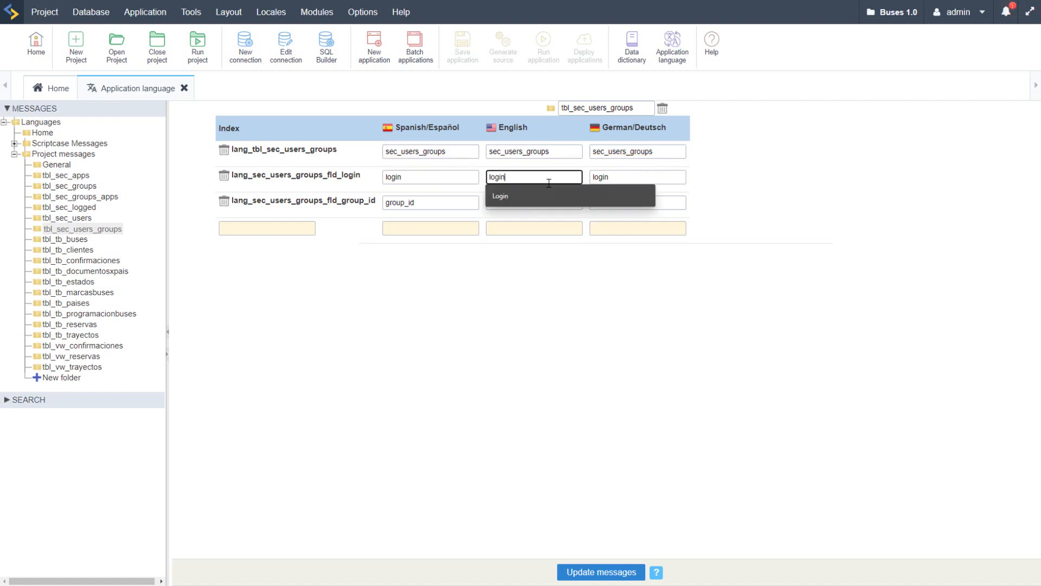
left_click(618, 179)
Step: Review the Nombre_bus and Placas messages in tbl_tb_buses, and view the tbl_tb_clientes messages
left_click(61, 241)
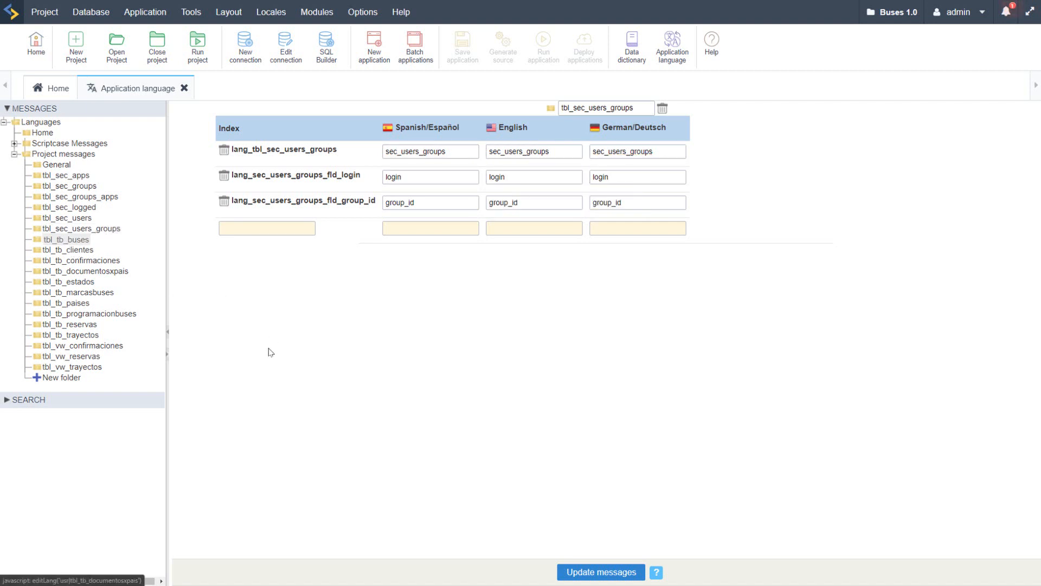
left_click(535, 202)
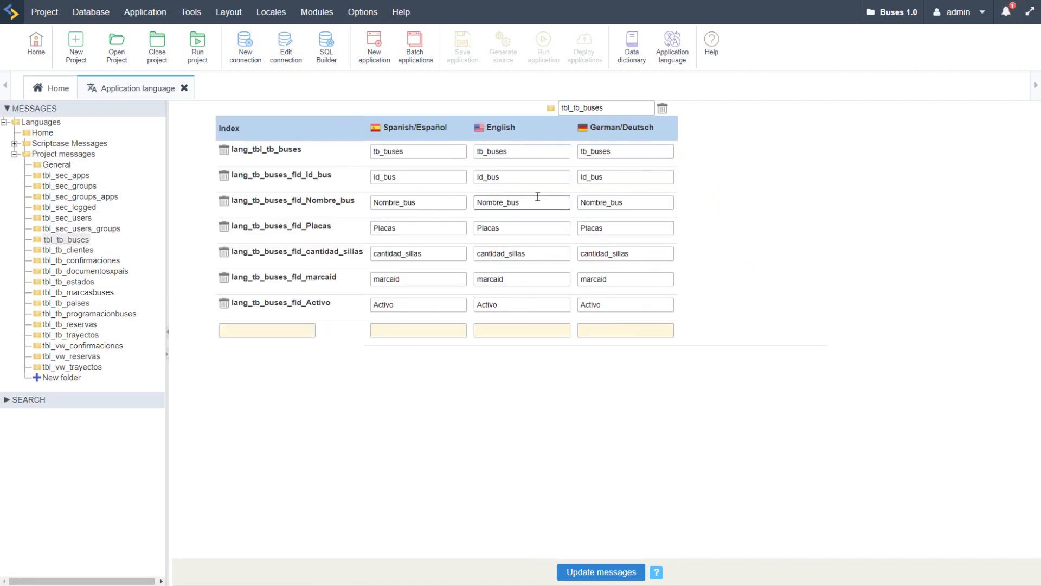
left_click(632, 203)
left_click(634, 229)
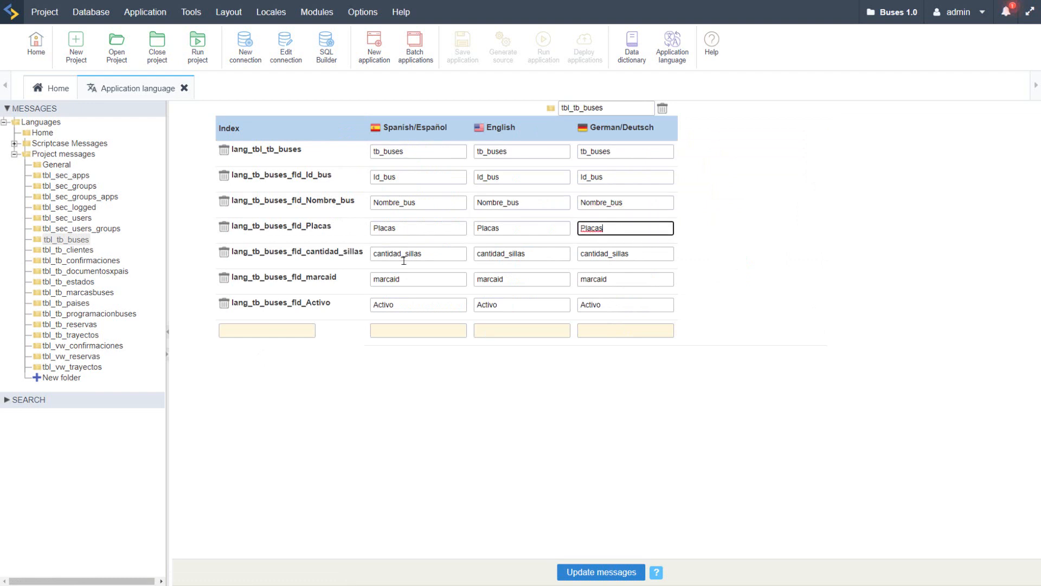
left_click(68, 251)
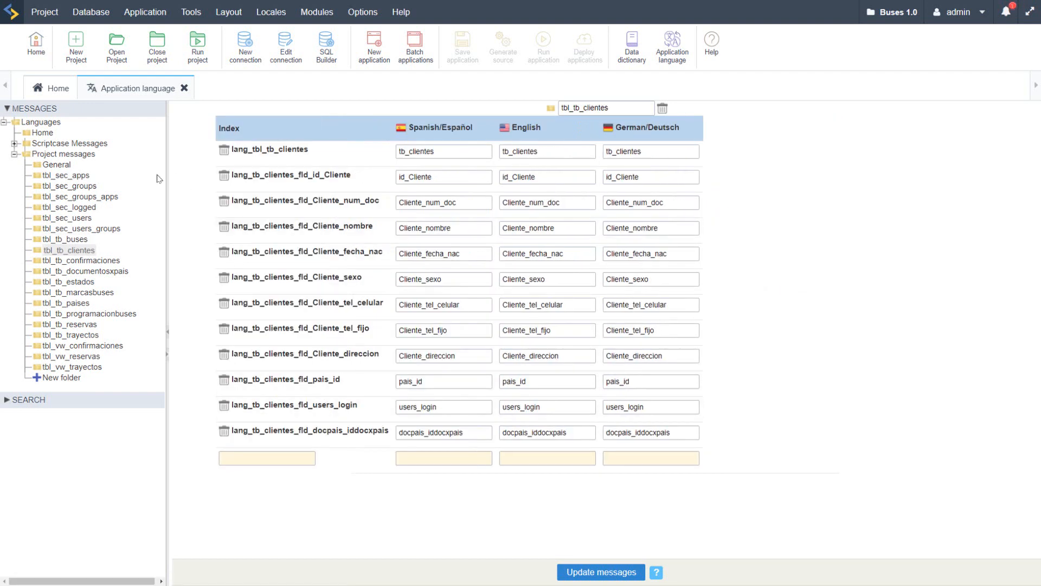
Step: Copy the Spanish value of lang_tbl_tb_buses and paste it into DeepL in place of the old source text
left_click(66, 239)
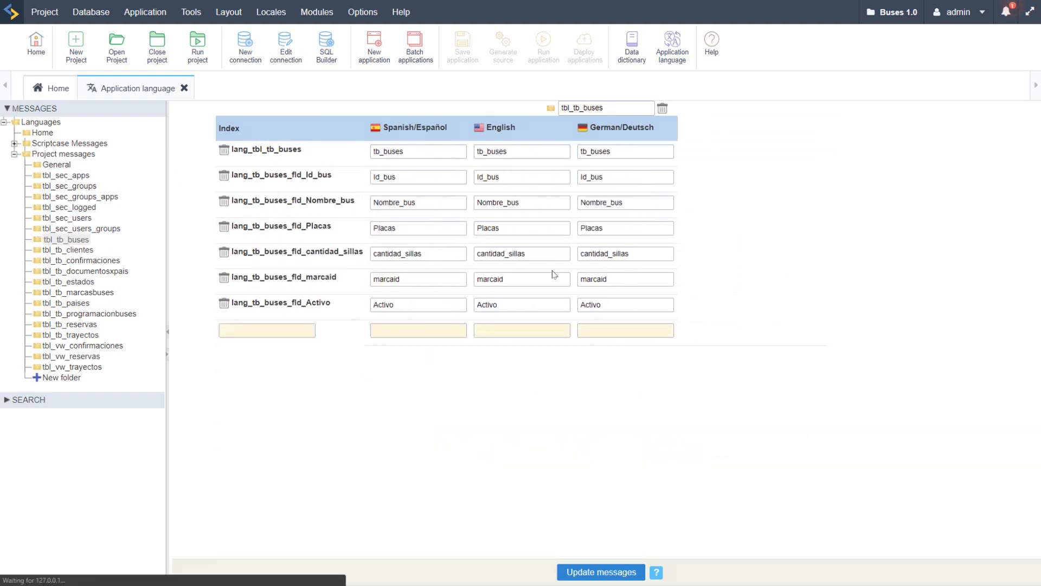
double_click(430, 154)
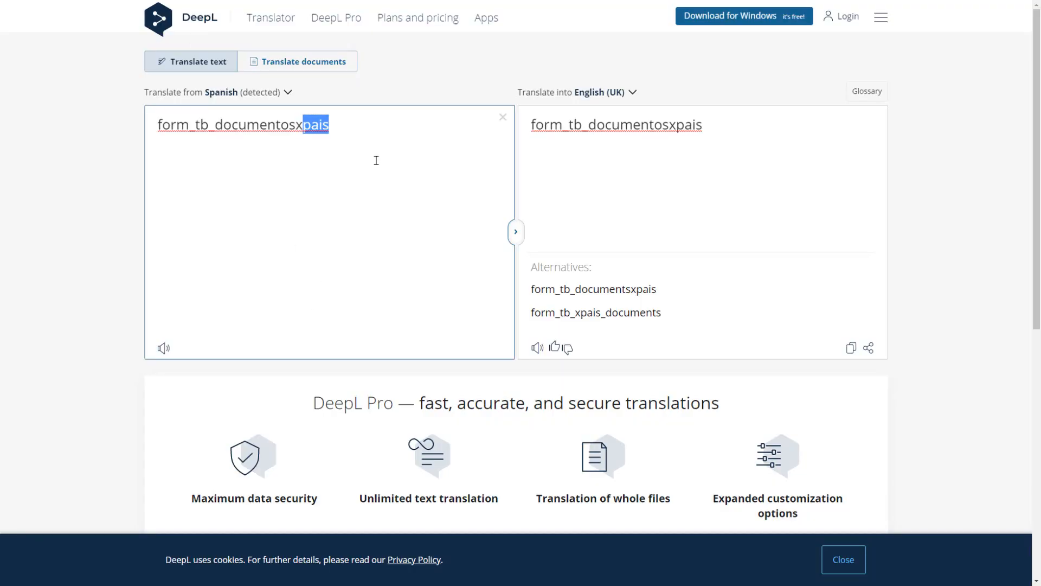
left_click_drag(384, 126, 157, 123)
key("ctrl+a")
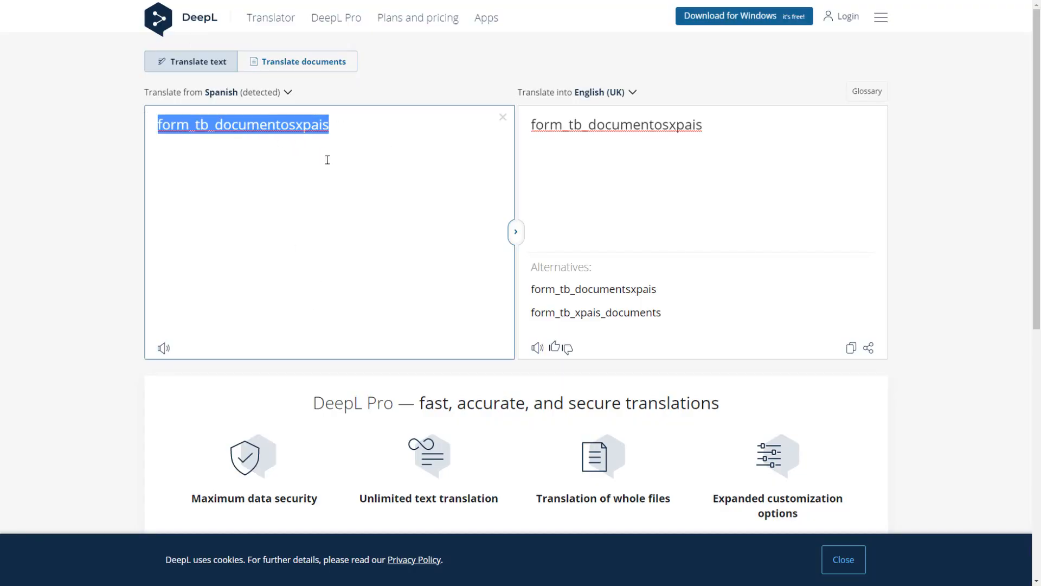
type("#######Video 2:#######  Intro")
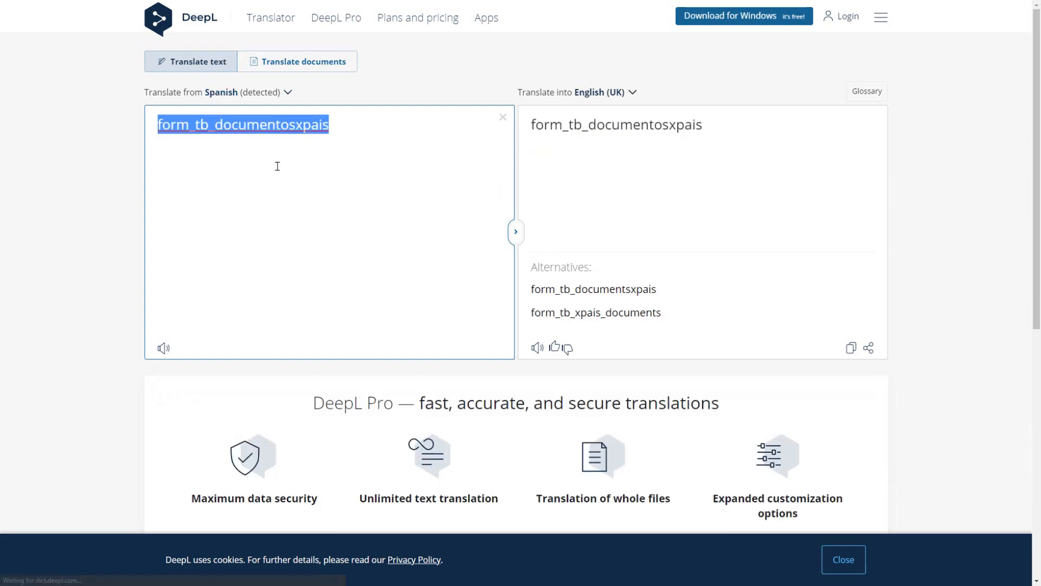
key("Delete")
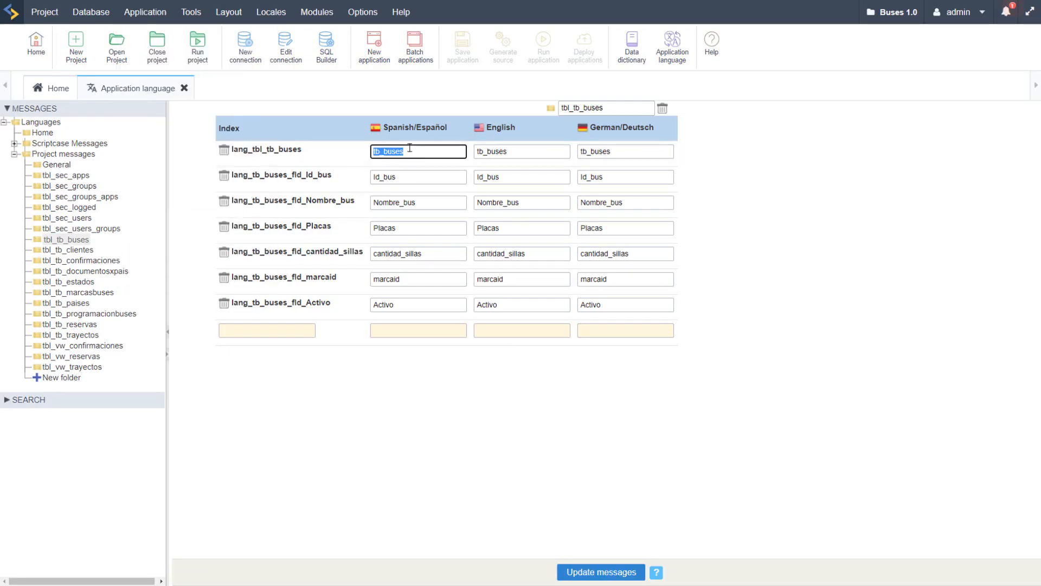
right_click(392, 152)
left_click(443, 198)
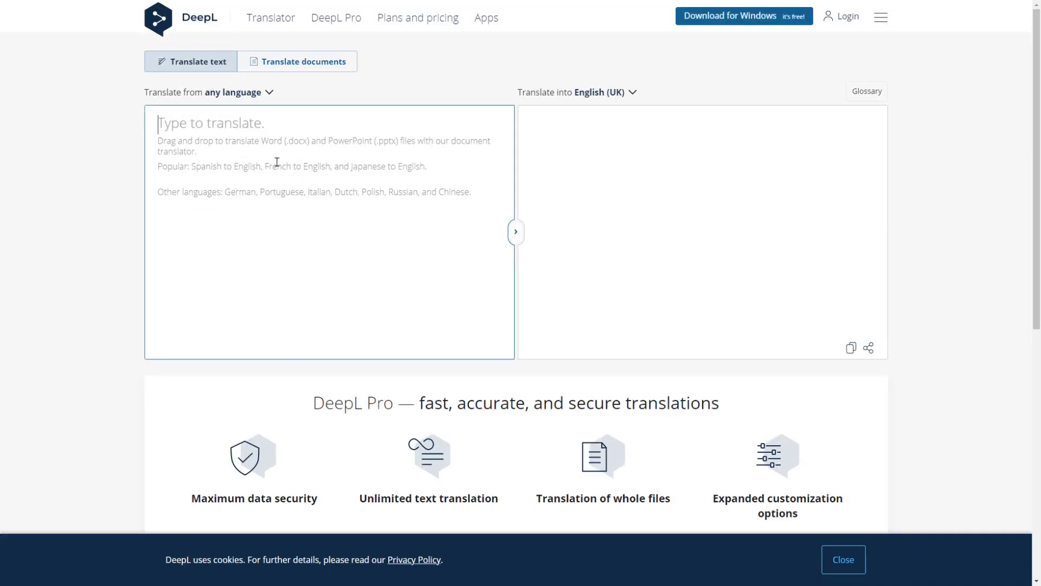
key("ctrl+v")
Step: Check DeepL's English translation of tb_buses and return to the Scriptcase language editor
left_click(653, 123)
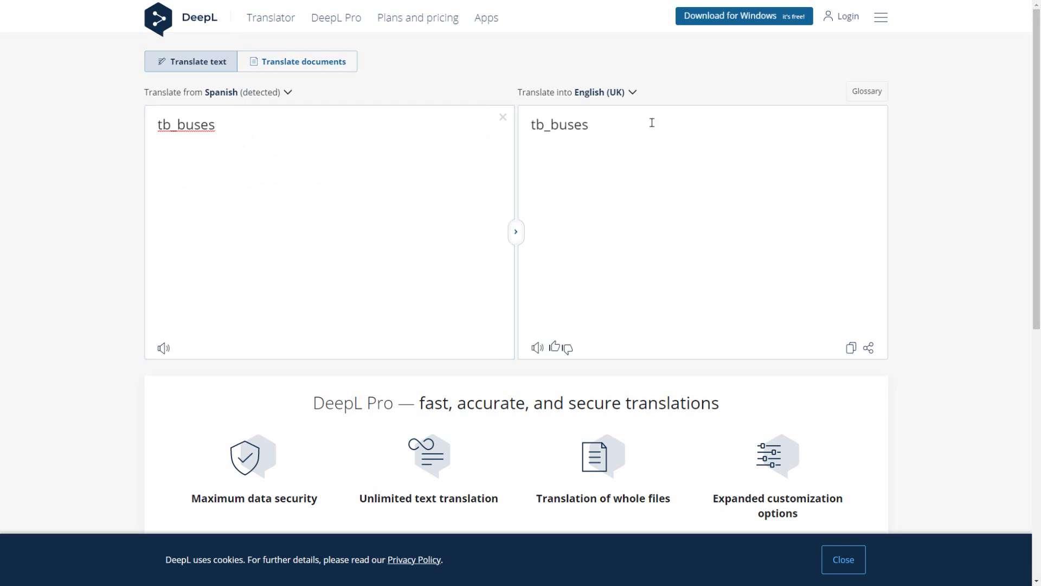
left_click(607, 125)
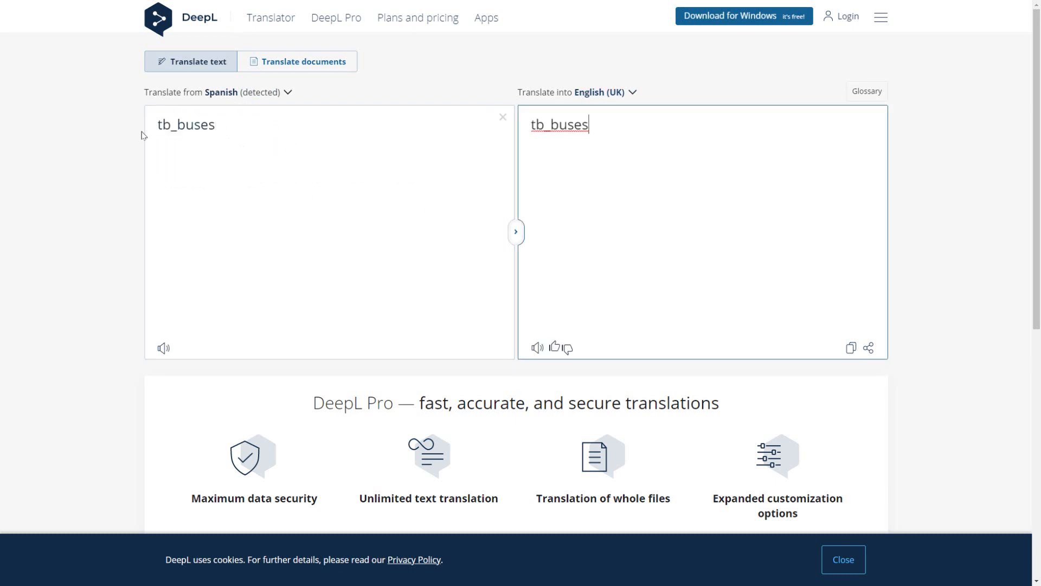
left_click_drag(619, 141, 505, 121)
left_click(601, 132)
left_click_drag(601, 133, 537, 125)
key("alt+Tab")
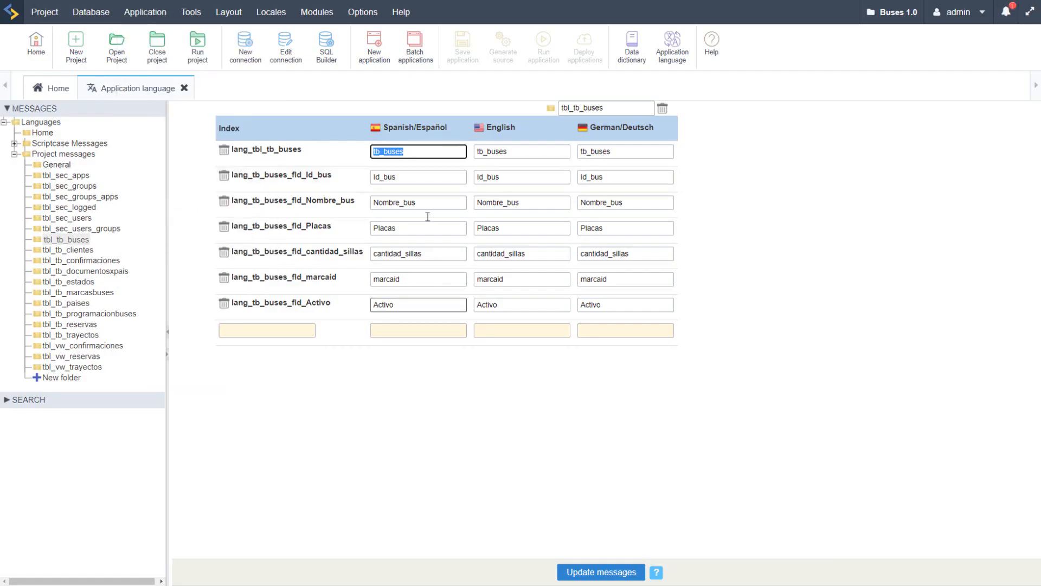
Step: Copy the Spanish value Nombre_bus from tbl_tb_buses and translate it into English in DeepL
left_click_drag(425, 206, 365, 205)
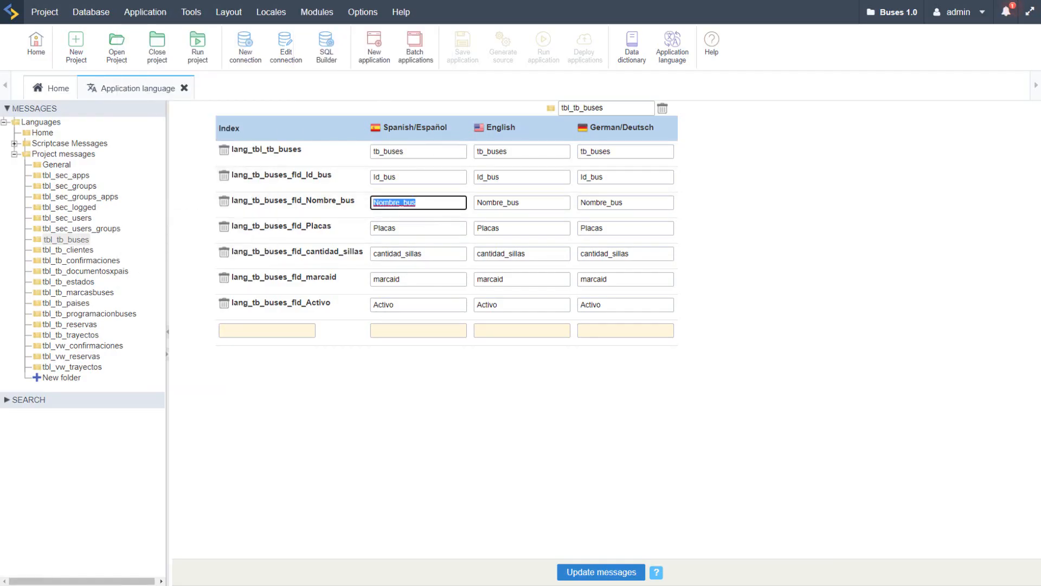
key("alt+Tab")
key("alt+Tab")
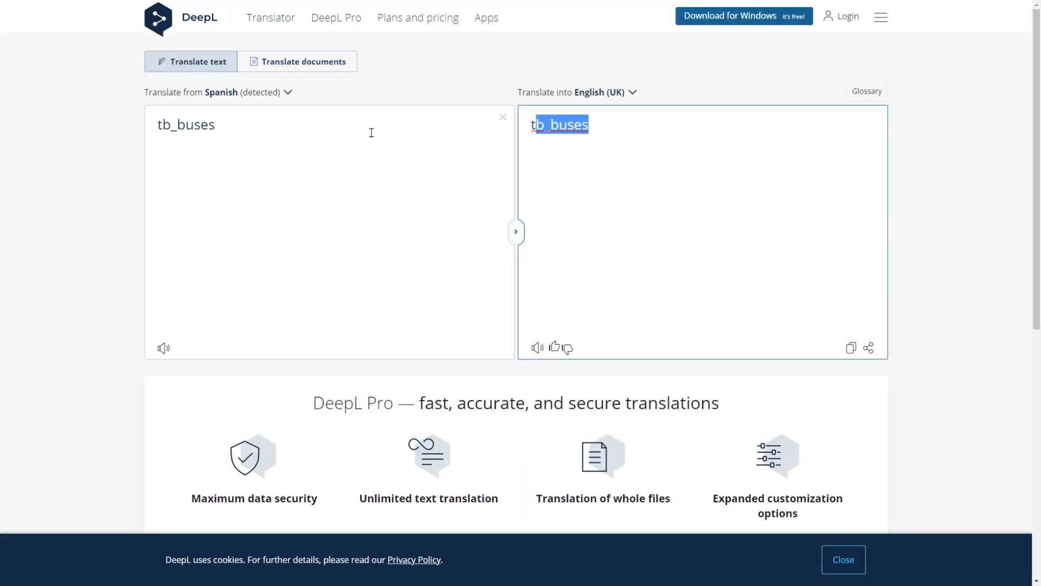
left_click(361, 158)
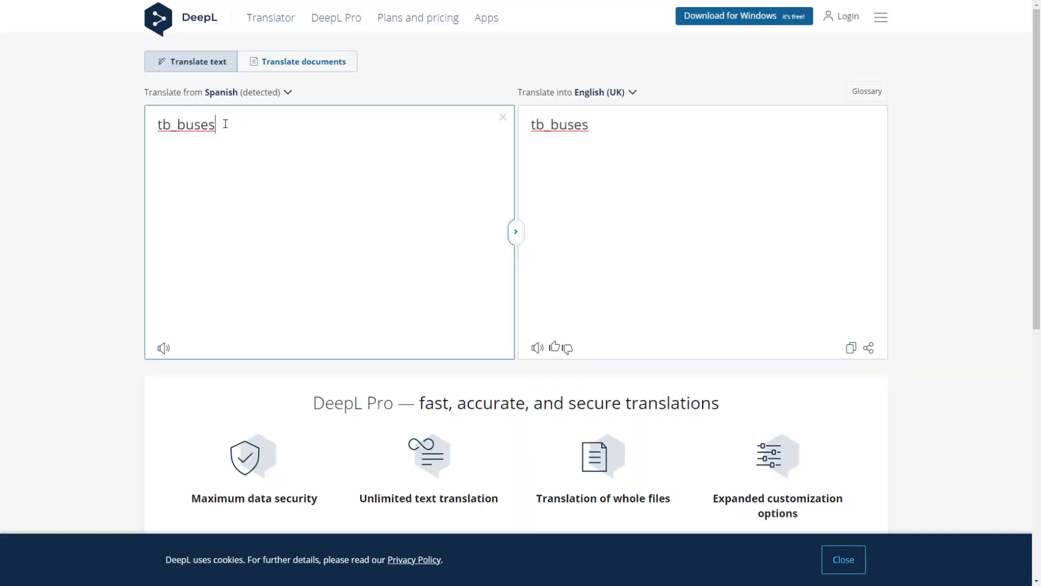
left_click_drag(193, 124, 157, 124)
key("alt+Tab")
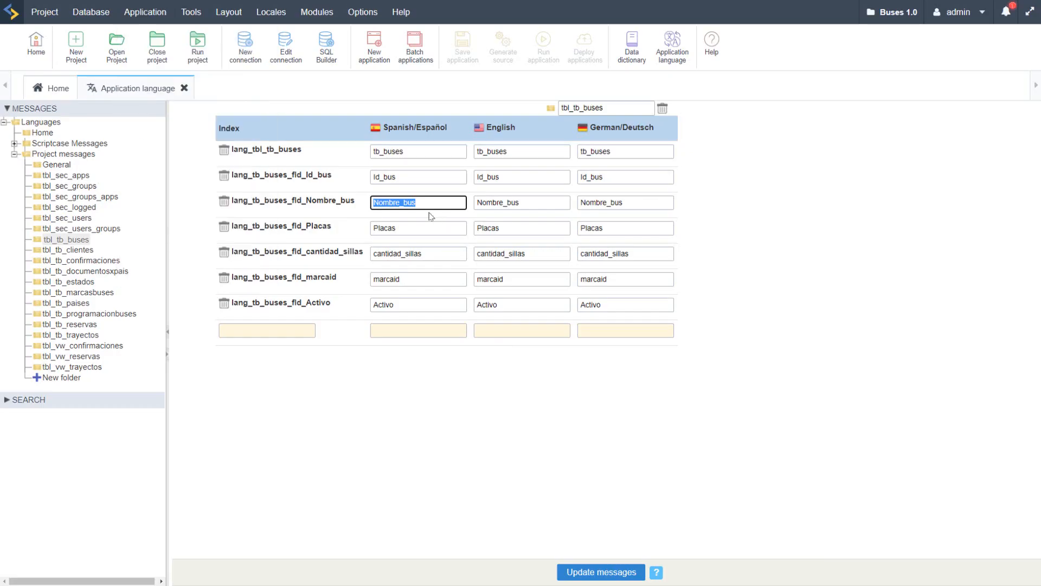
right_click(411, 205)
left_click(460, 259)
key("alt+Tab")
left_click(268, 163)
key("ctrl+a")
key("ctrl+v")
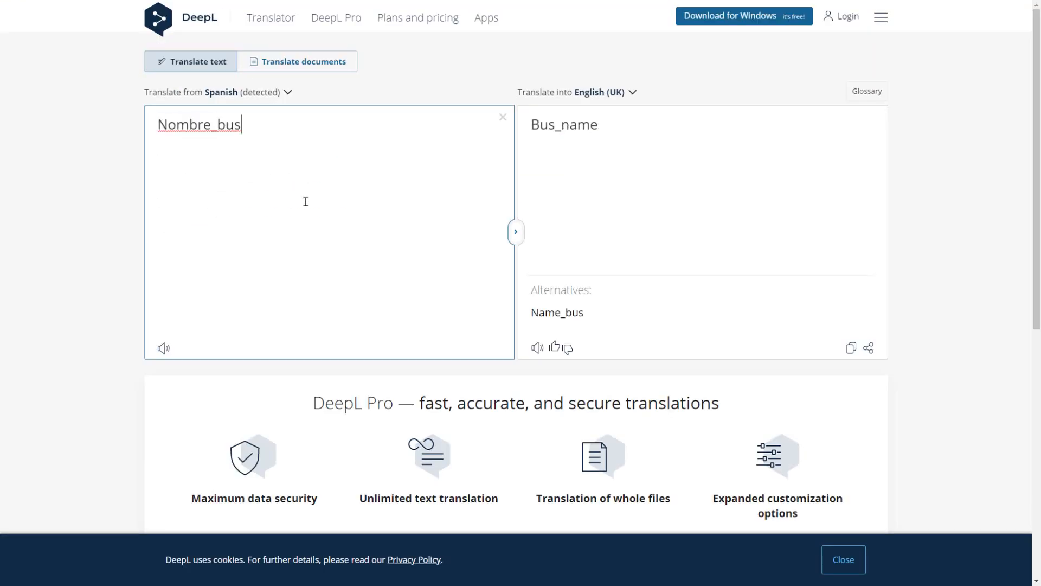
Step: Copy the DeepL translation Bus_name and paste it as the English value of lang_tb_buses_fld_Nombre_bus in Scriptcase
left_click(565, 191)
left_click_drag(595, 140, 525, 137)
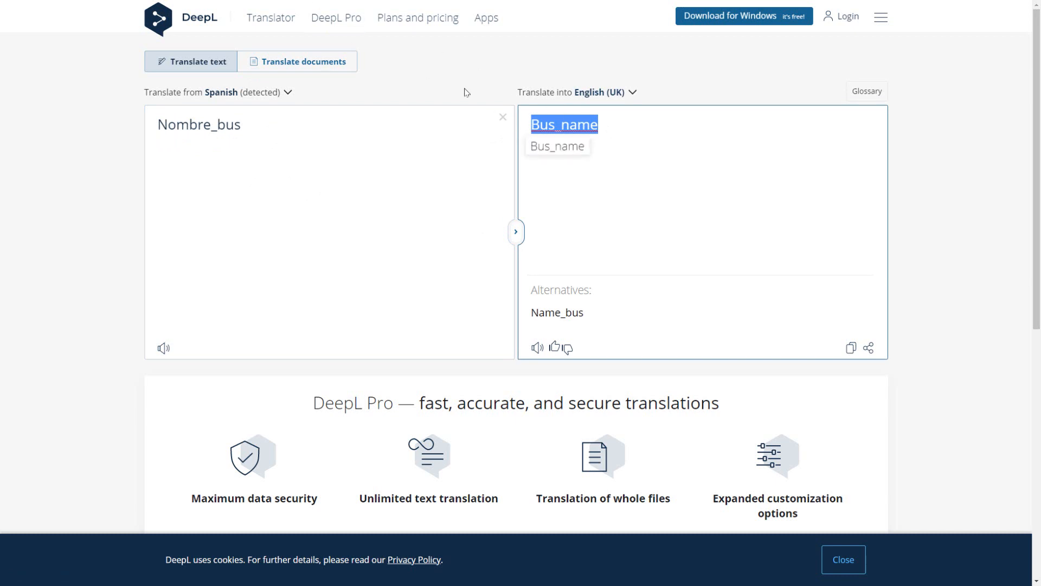
right_click(578, 124)
left_click(602, 214)
key("alt+Tab")
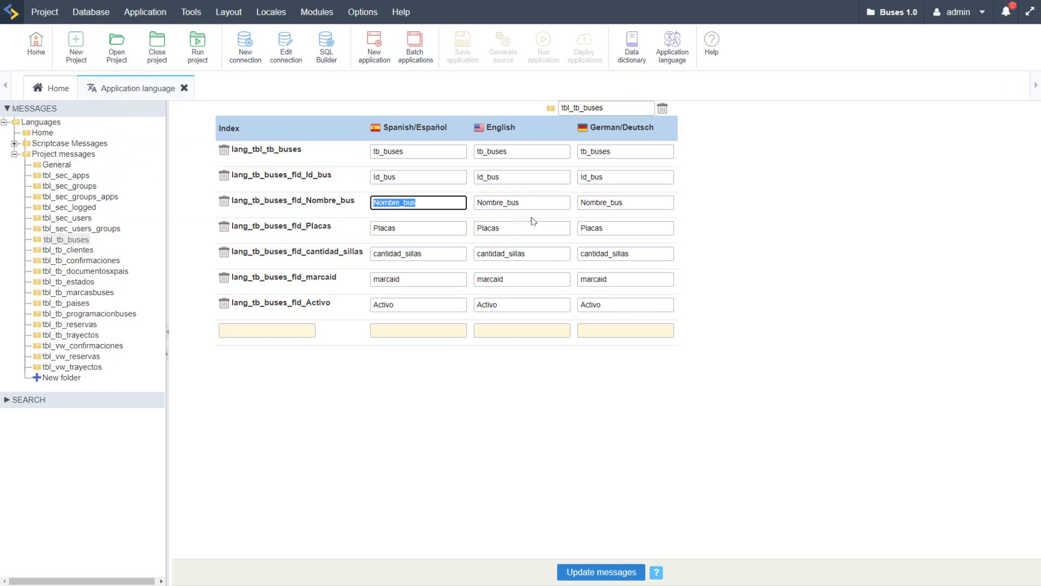
key("ctrl+v")
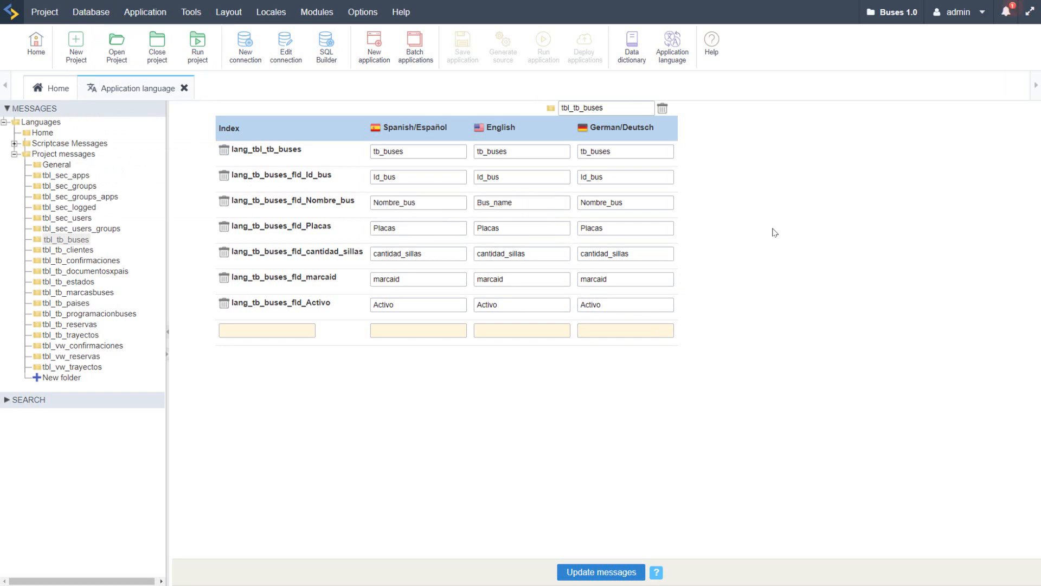
left_click(558, 461)
Step: In tbl_tb_clientes, set the German value of lang_tb_clientes_fld_Cliente_fecha_nac to "Client Exit Time" and update the messages
left_click(55, 251)
left_click(574, 31)
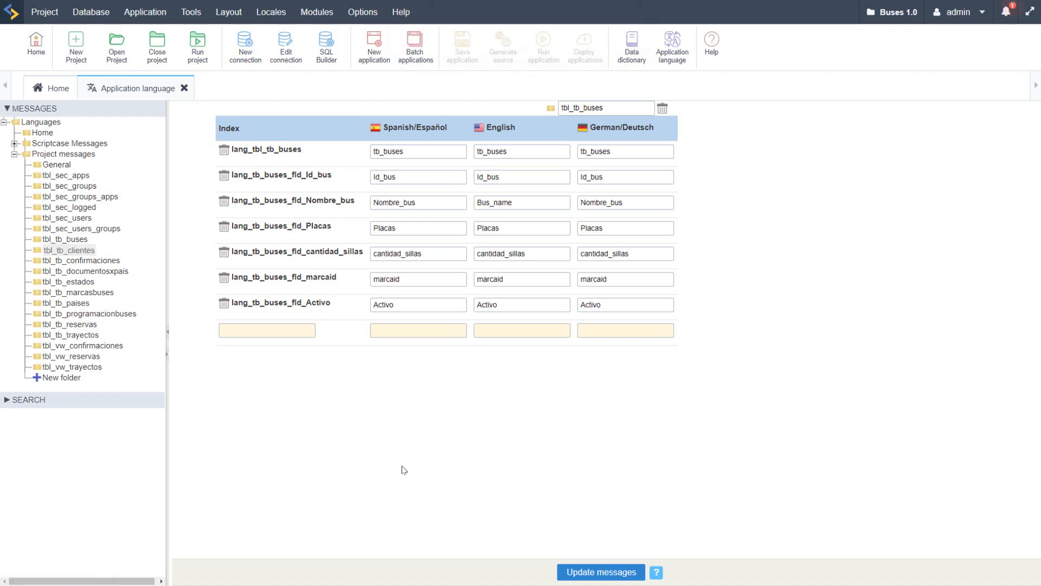
left_click(681, 254)
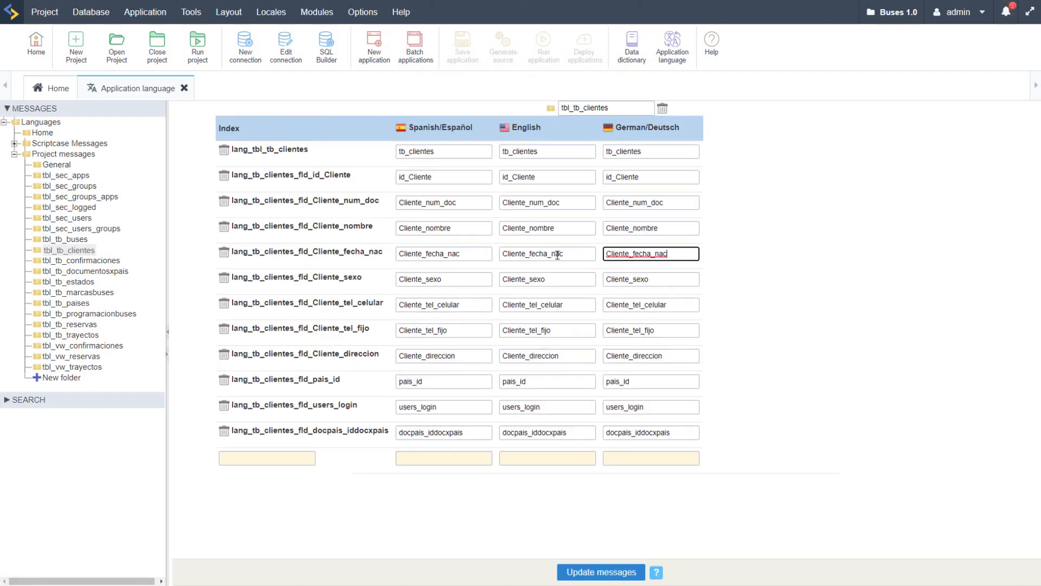
key("ctrl+a")
type("Client Exit Time")
left_click(607, 564)
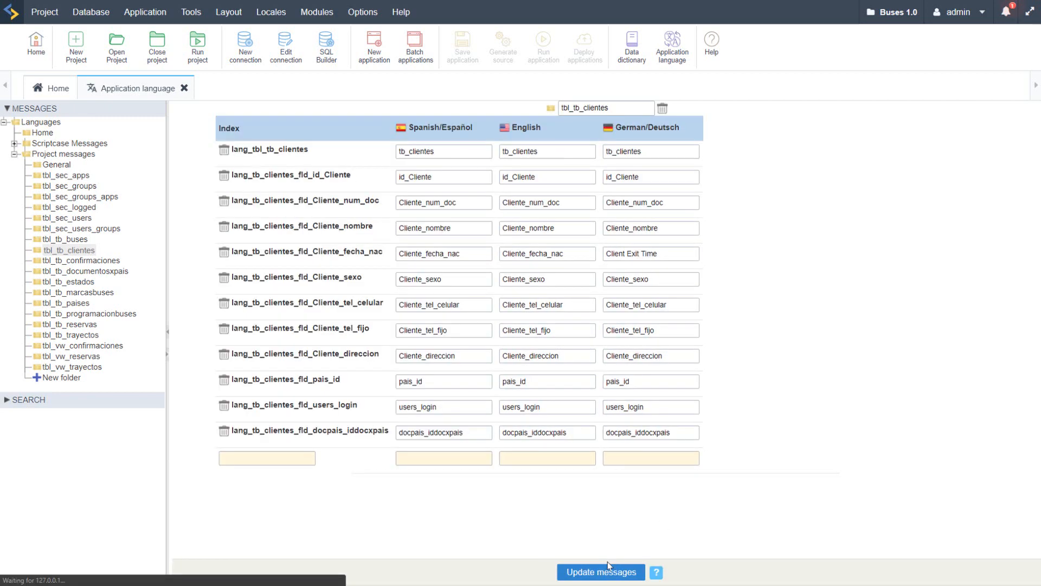
Step: Review the project messages of tbl_tb_confirmaciones, tbl_tb_documentosxpais and tbl_tb_estados, then close the application language editor
left_click_drag(663, 254, 600, 261)
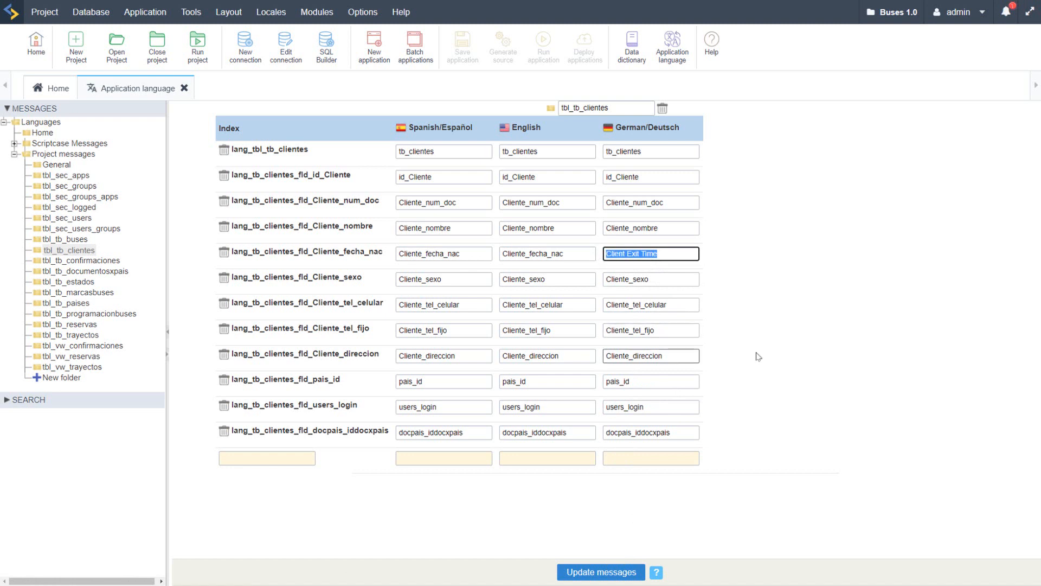
left_click(768, 359)
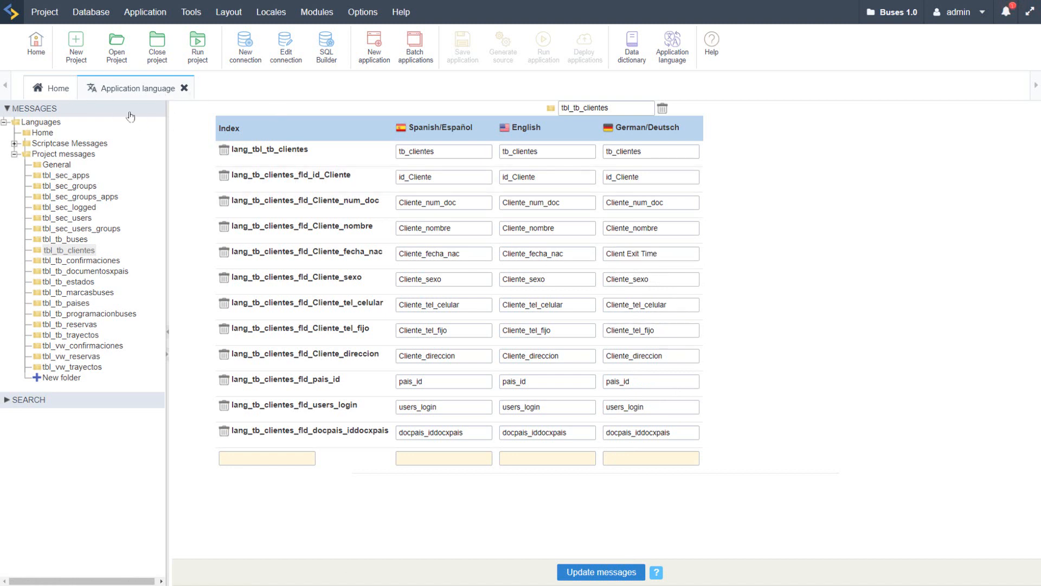
left_click(59, 261)
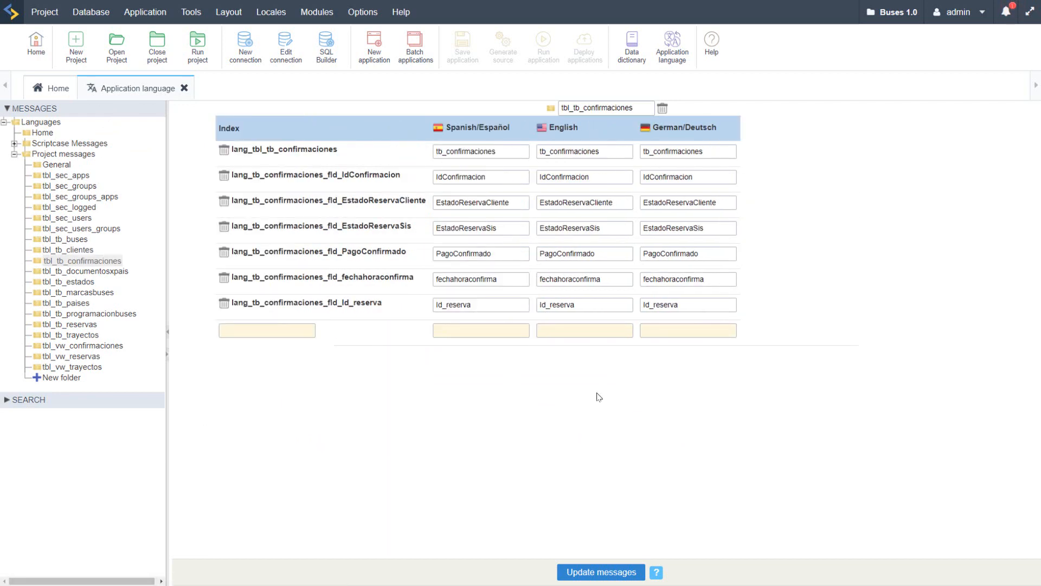
left_click(71, 272)
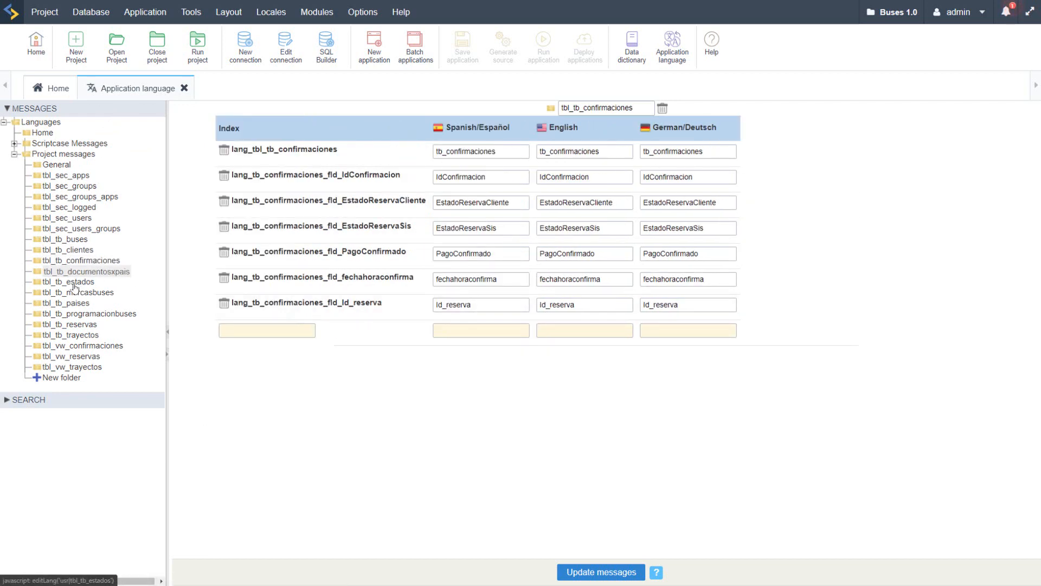
left_click(73, 282)
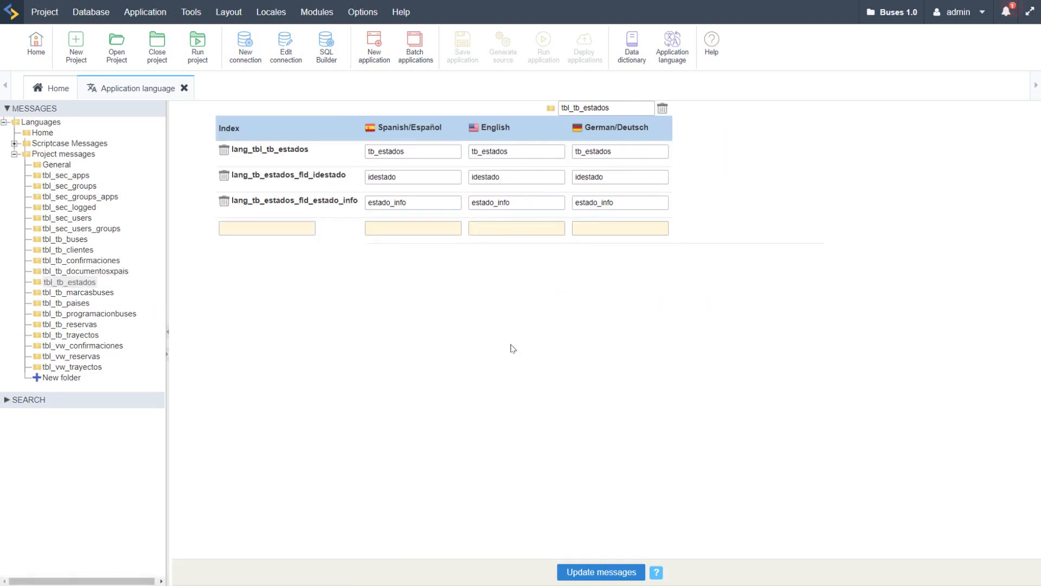
left_click(185, 88)
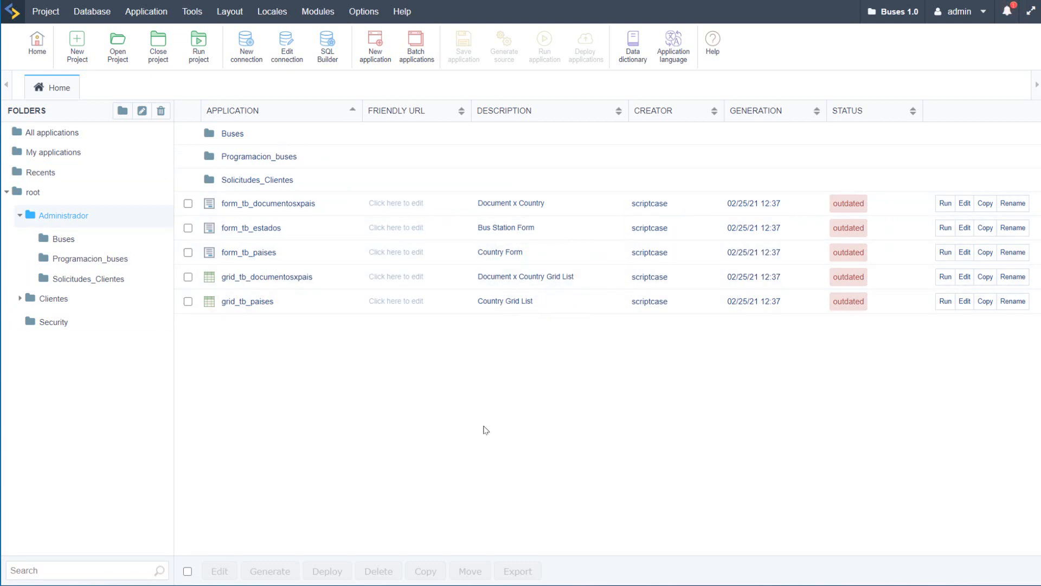
Step: Look through the applications in Administrador's Buses, Programacion_buses and Solicitudes_Clientes subfolders
left_click(63, 239)
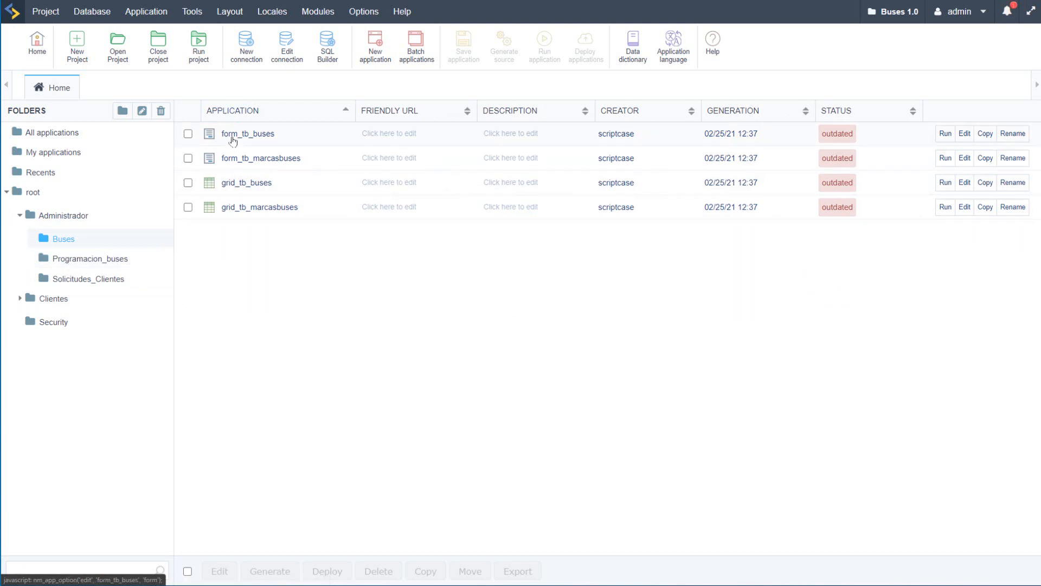
left_click(79, 259)
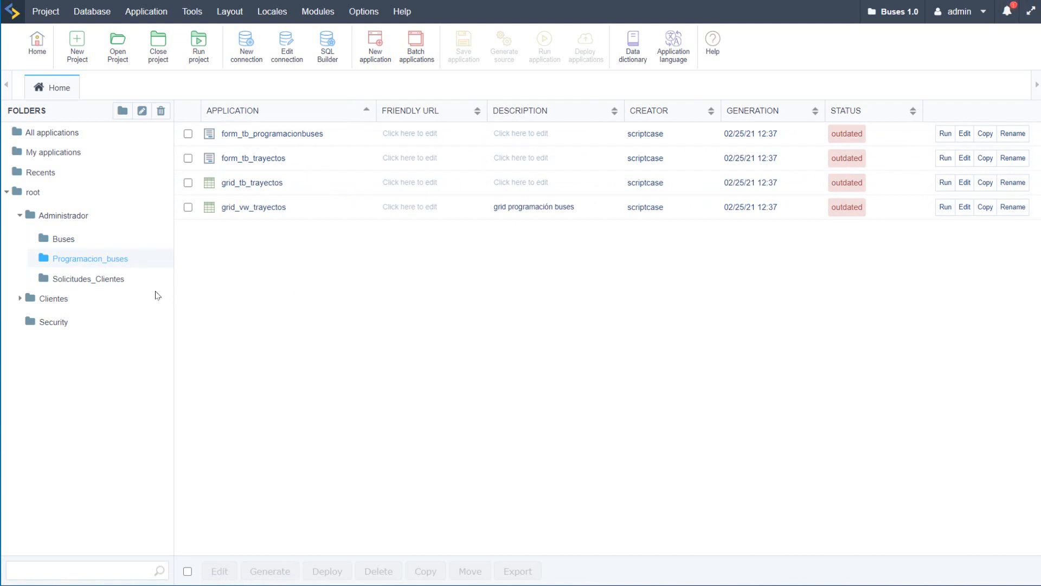
left_click(66, 280)
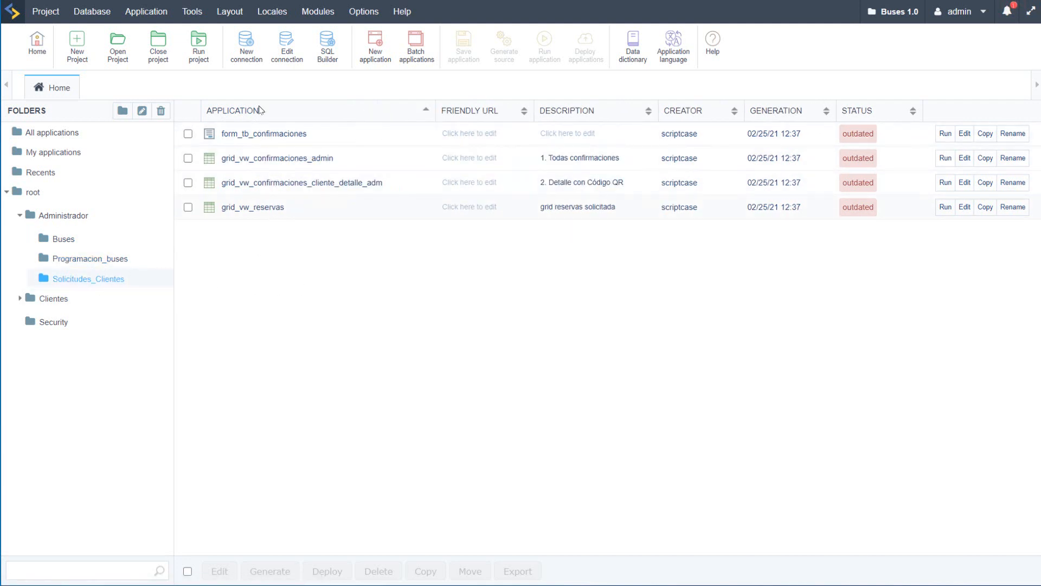
Step: Expand the Clientes folder and look through the applications in Clientes, Tickets and Paypal
left_click(46, 298)
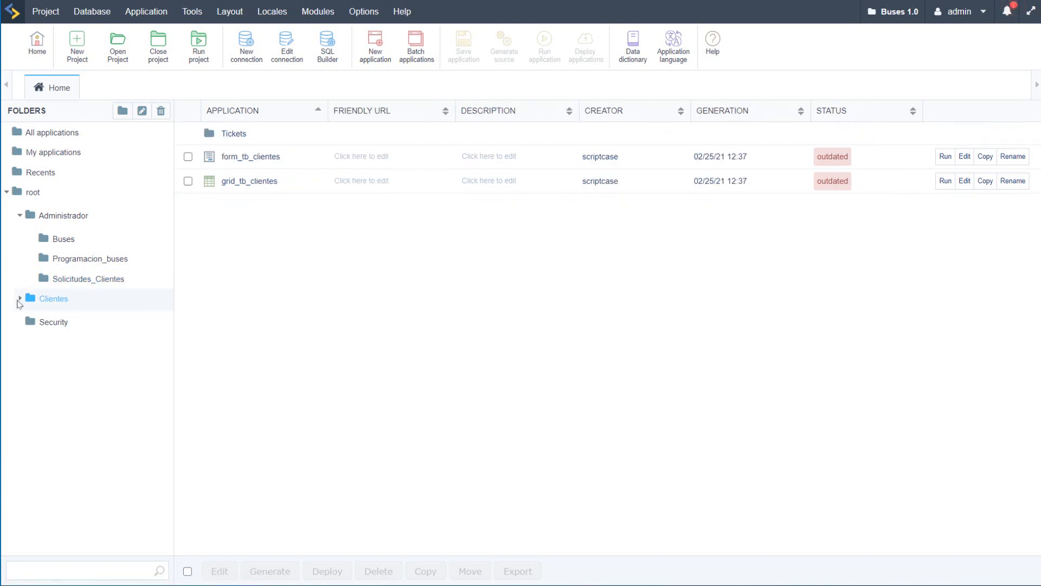
right_click(17, 301)
left_click(277, 260)
left_click(20, 302)
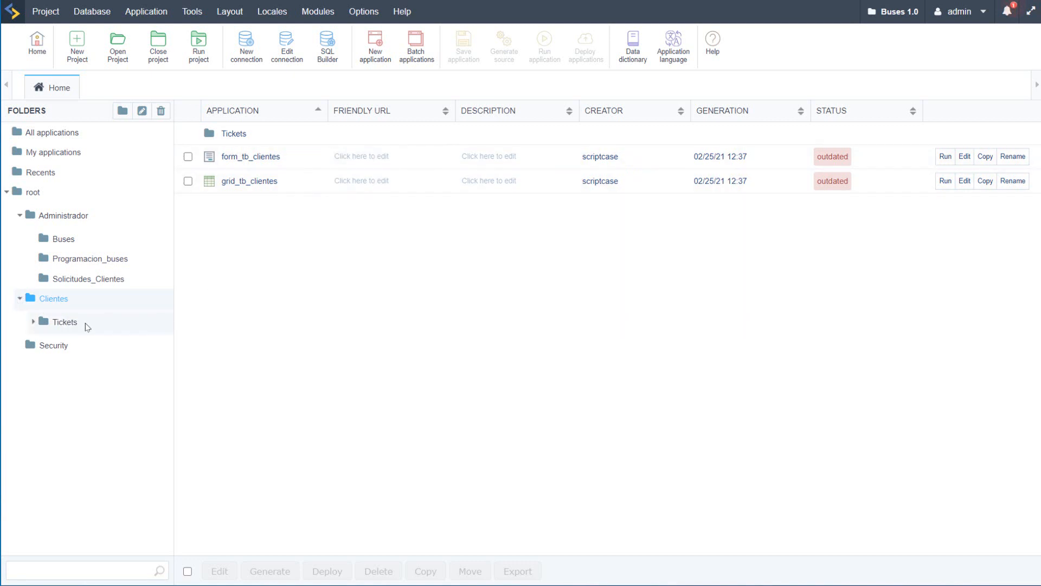
left_click(58, 324)
left_click(31, 323)
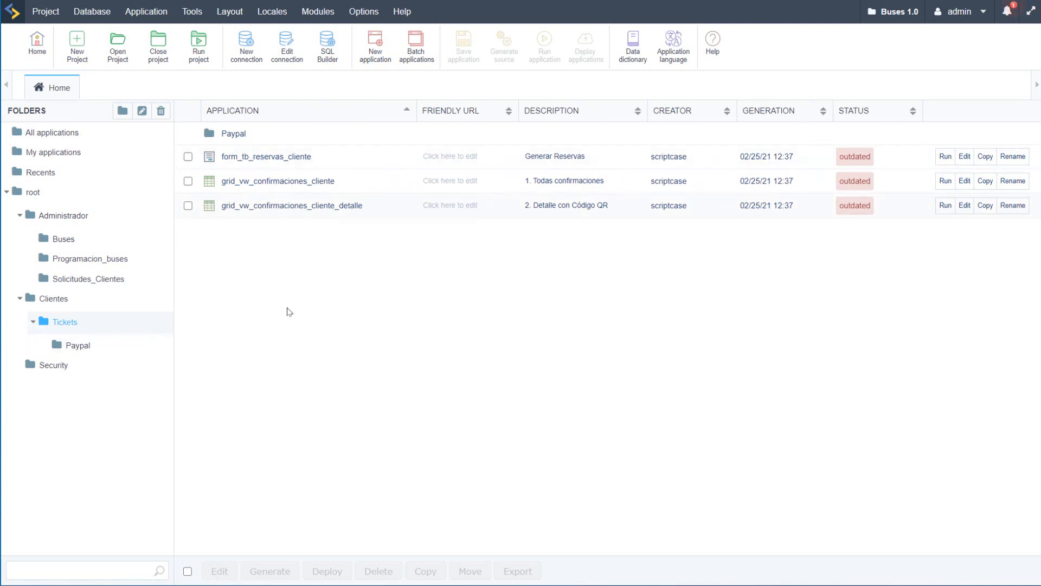
left_click(76, 347)
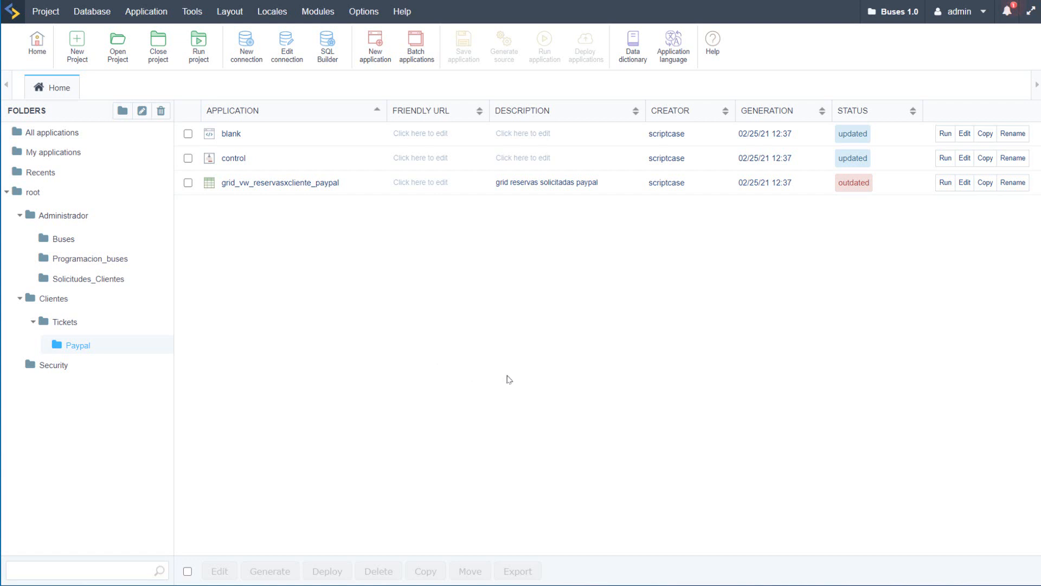
Step: Try to run form_tb_documentosxpais from the Administrador folder, and return to the application list
left_click(60, 239)
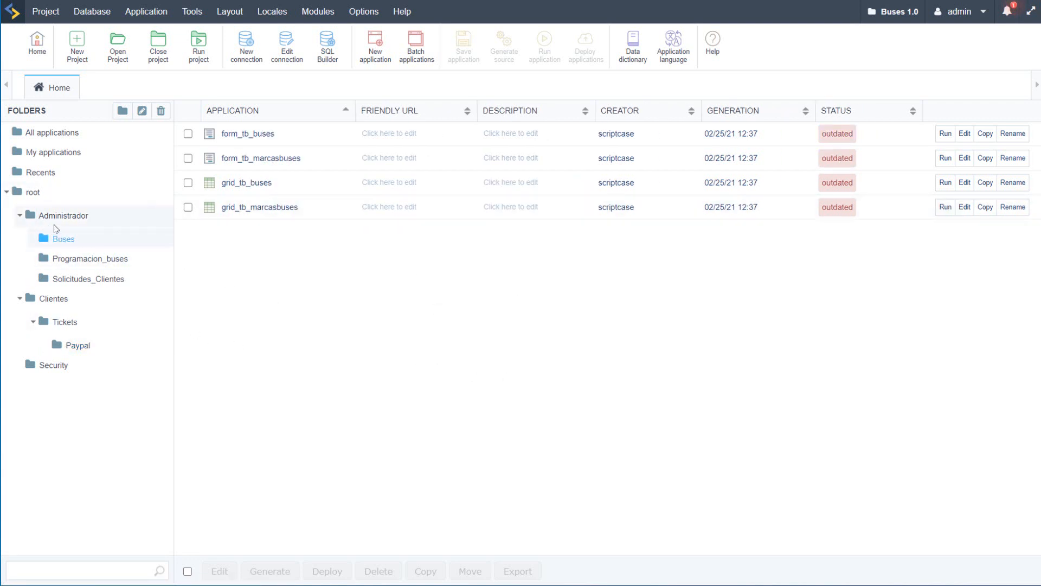
left_click(64, 216)
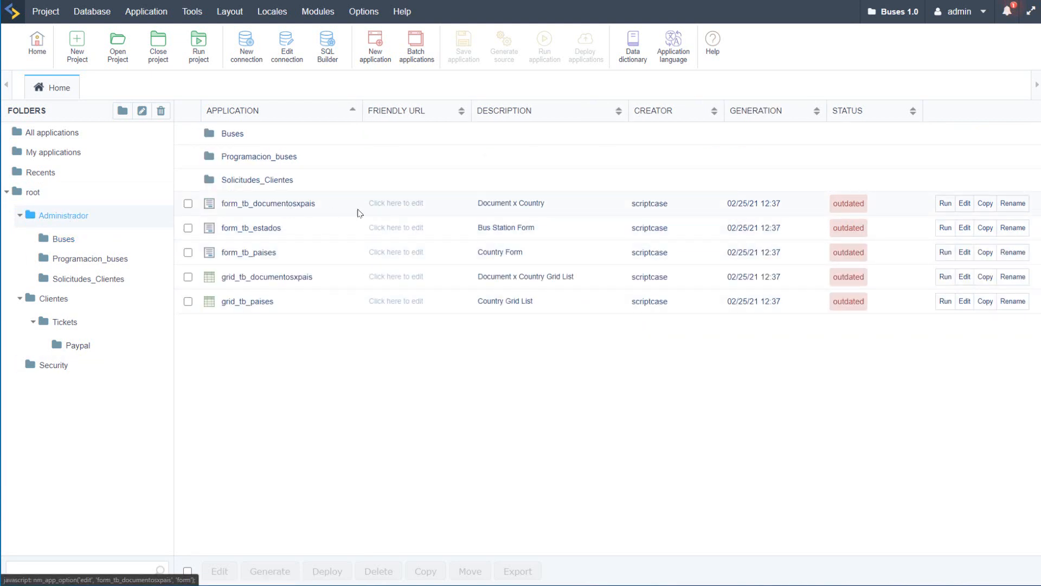
left_click(944, 204)
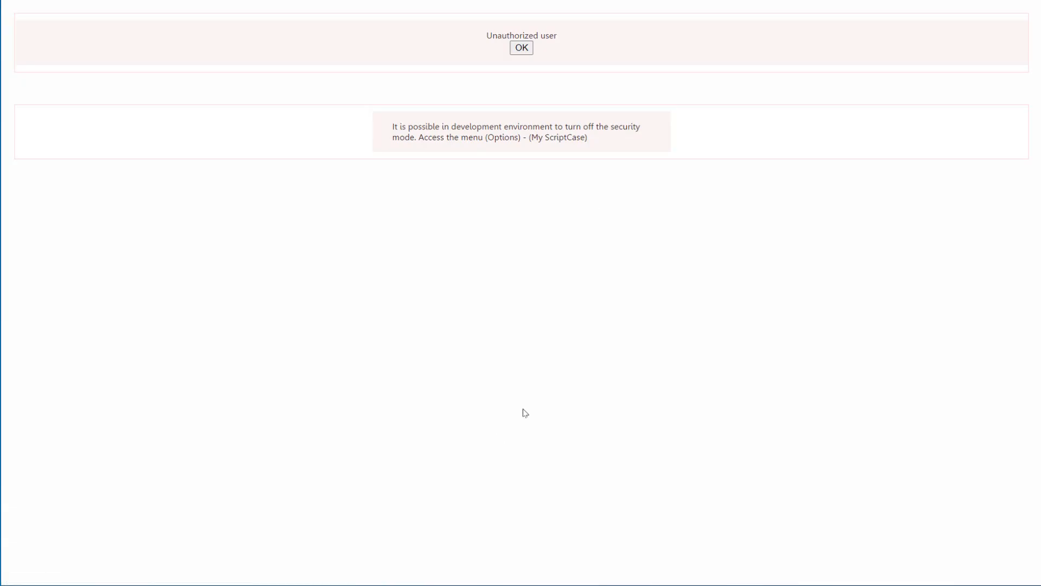
left_click(520, 48)
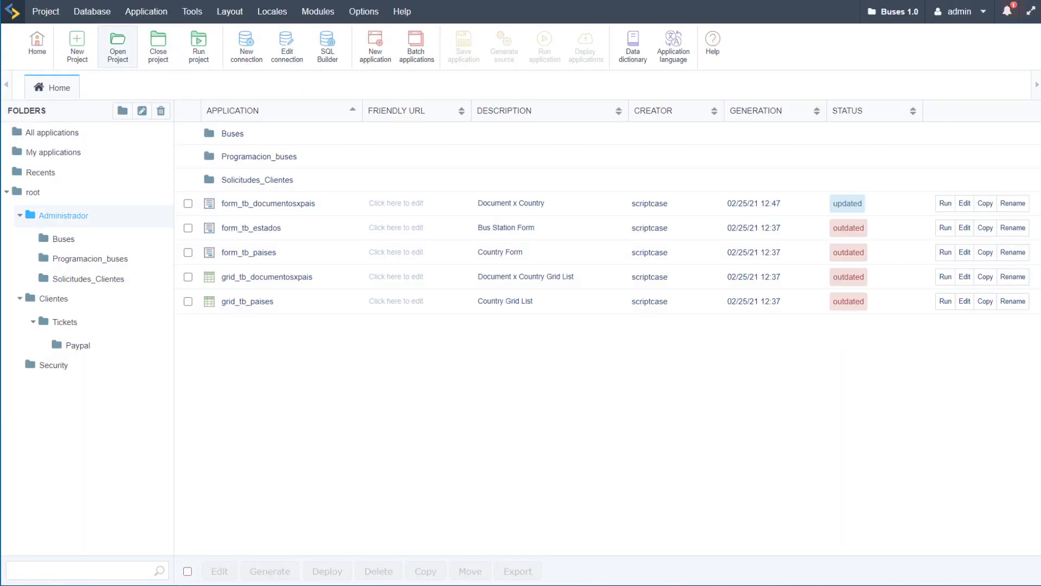
Step: Look through the System Settings for a security mode option and close the settings
left_click(363, 12)
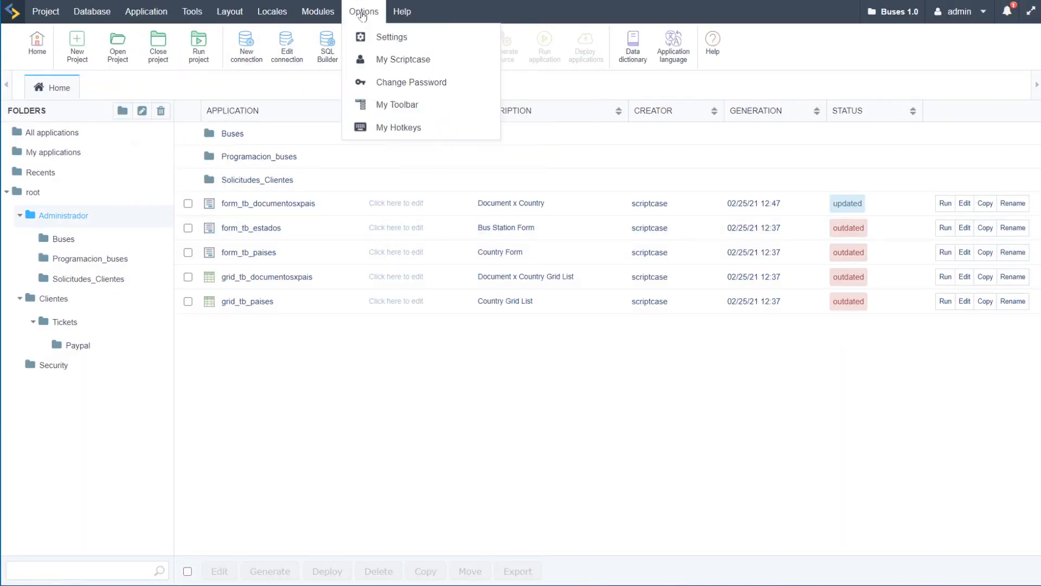
left_click(377, 38)
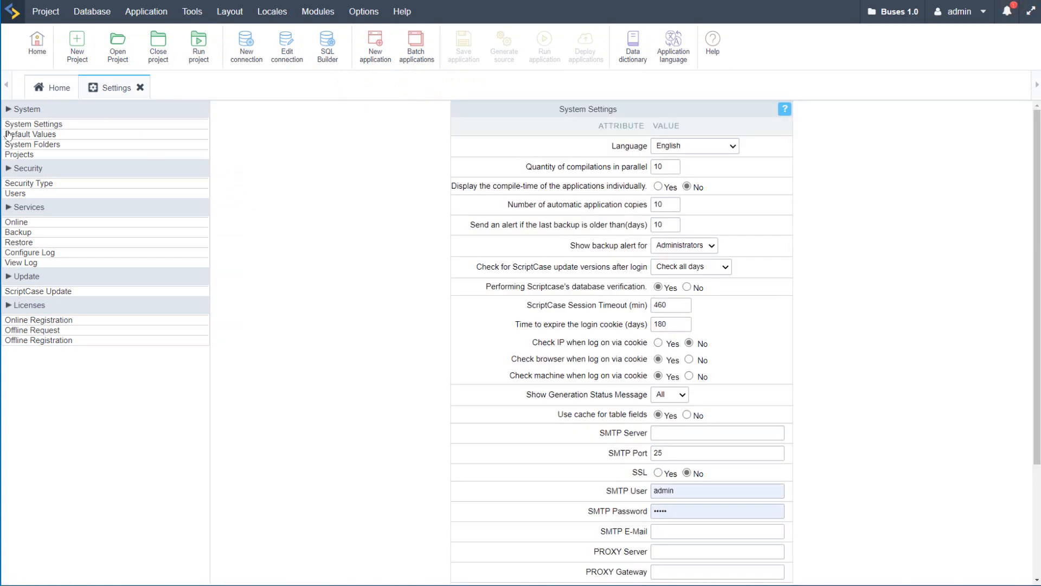
left_click(38, 124)
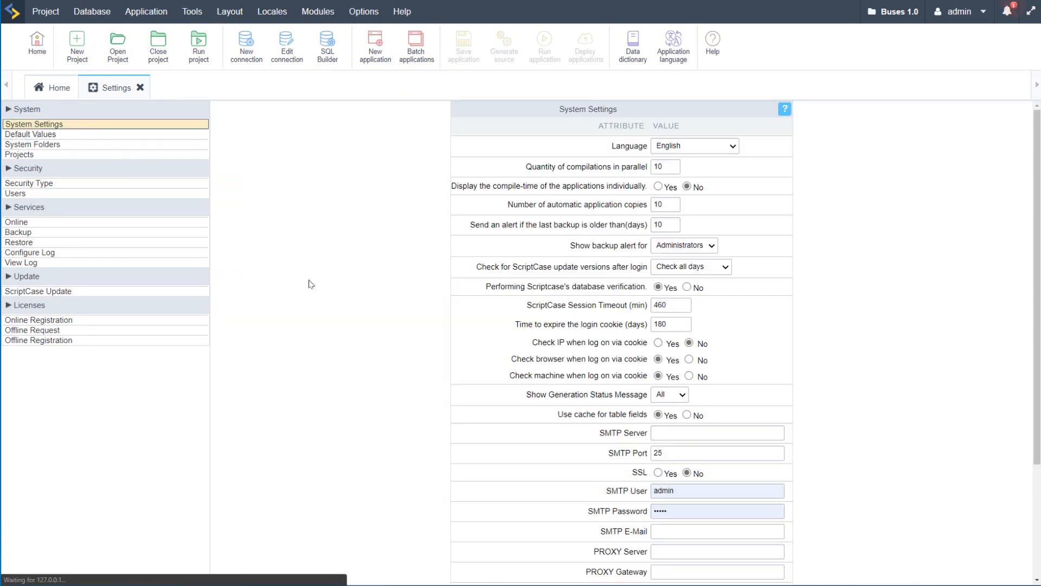
scroll(325, 400, "down", 3)
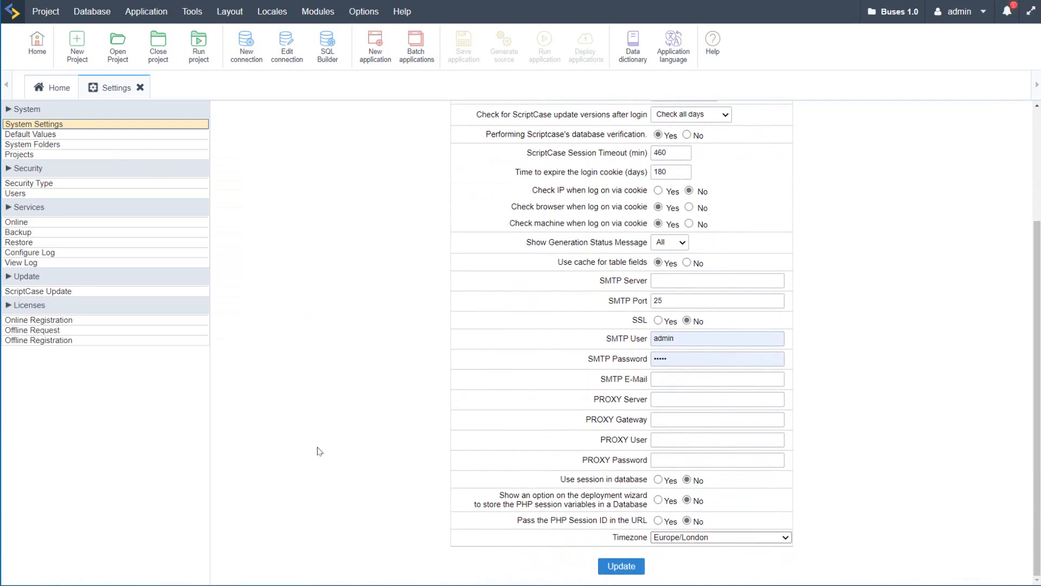
scroll(622, 536, "up", 3)
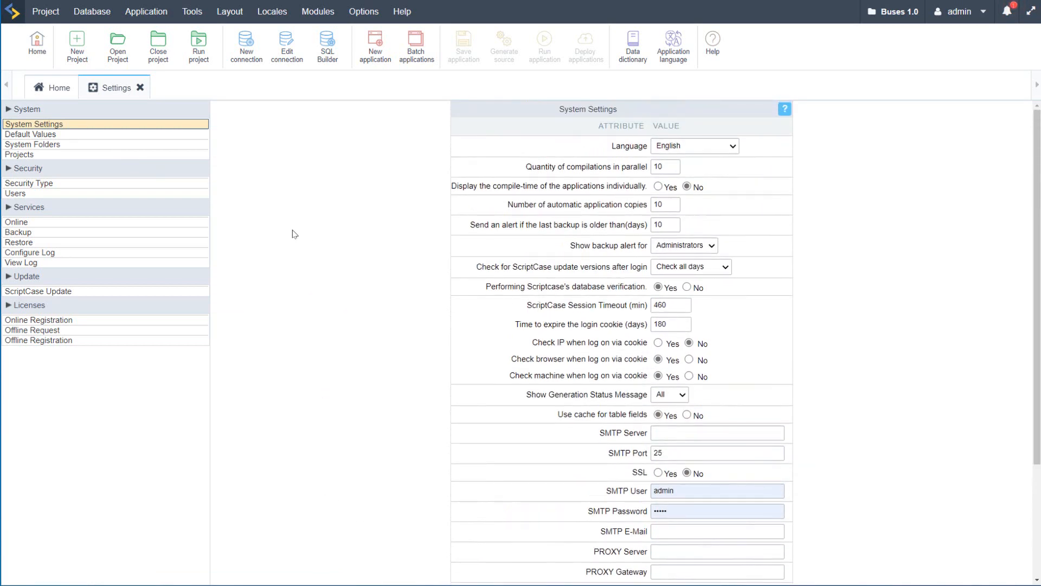
left_click(140, 87)
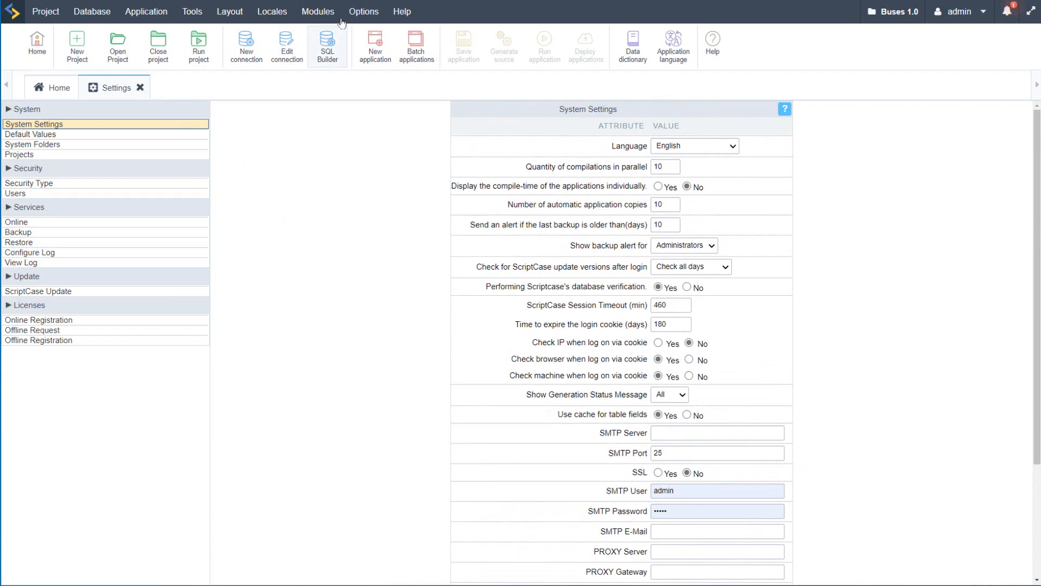
left_click(363, 12)
left_click(393, 59)
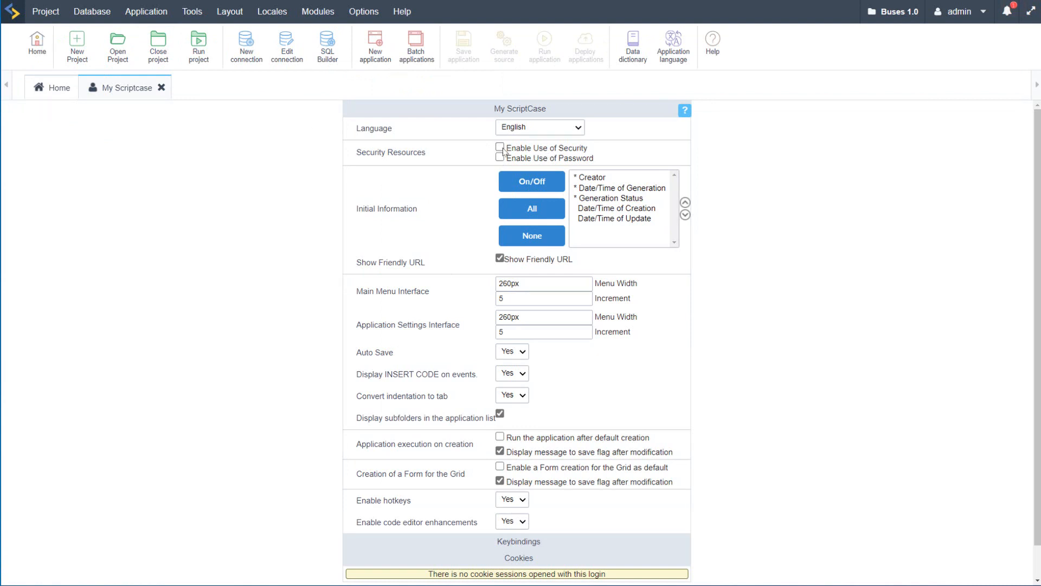
left_click_drag(523, 148, 606, 143)
left_click(603, 167)
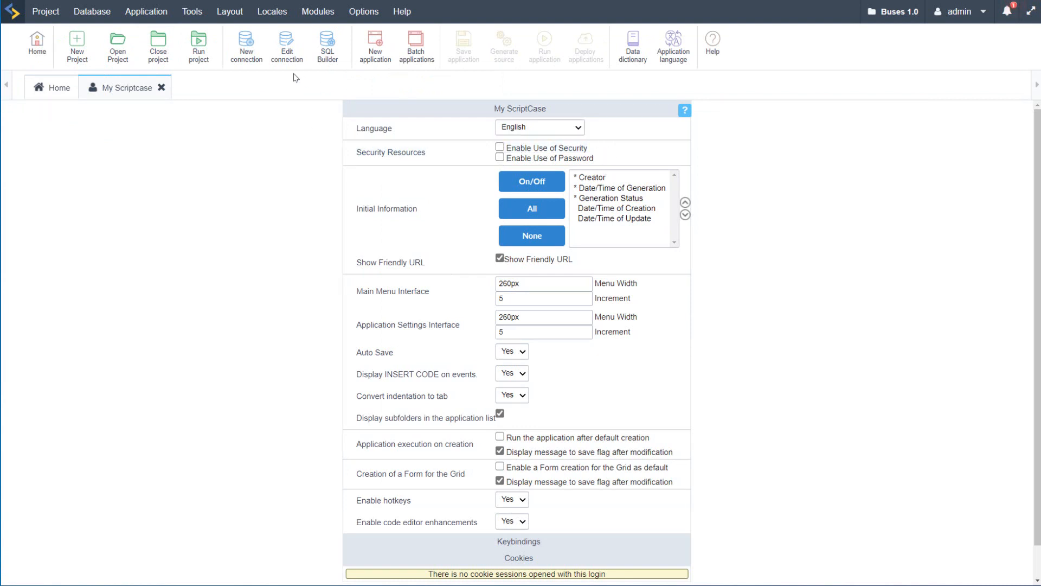
left_click(161, 88)
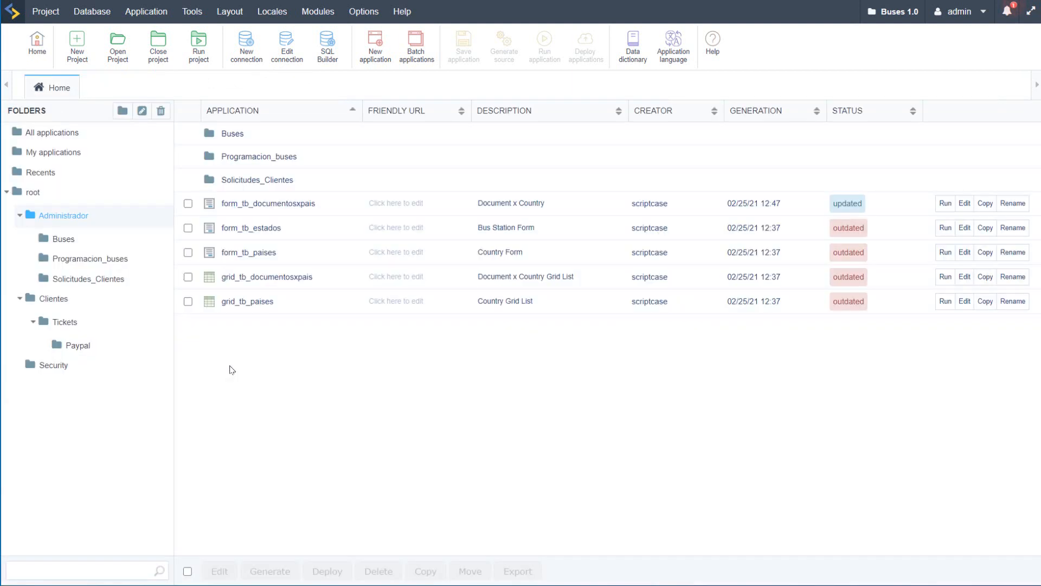
Step: Turn off Enable Use of Security in the My Scriptcase options and save the change
left_click(364, 11)
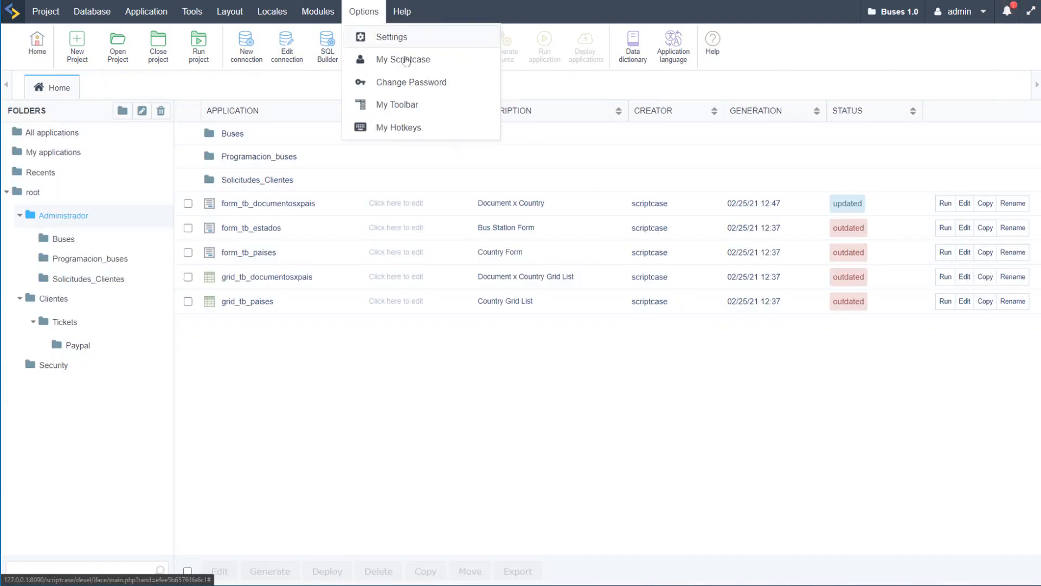
left_click(419, 60)
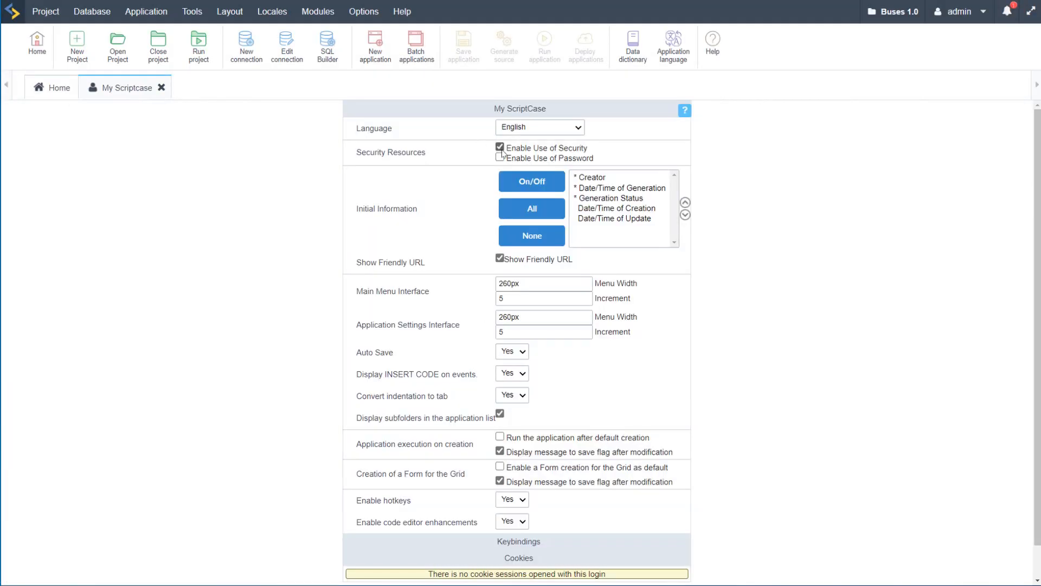
left_click(499, 147)
scroll(445, 374, "down", 1)
left_click(486, 570)
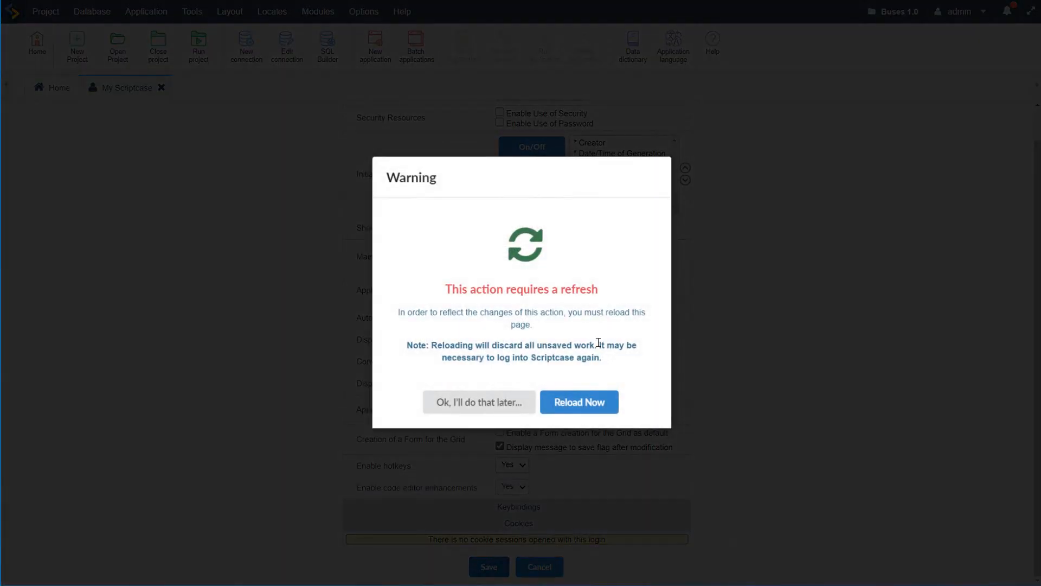
Step: Reload Scriptcase to apply the change and log back in with the account password
left_click(591, 400)
type("admin")
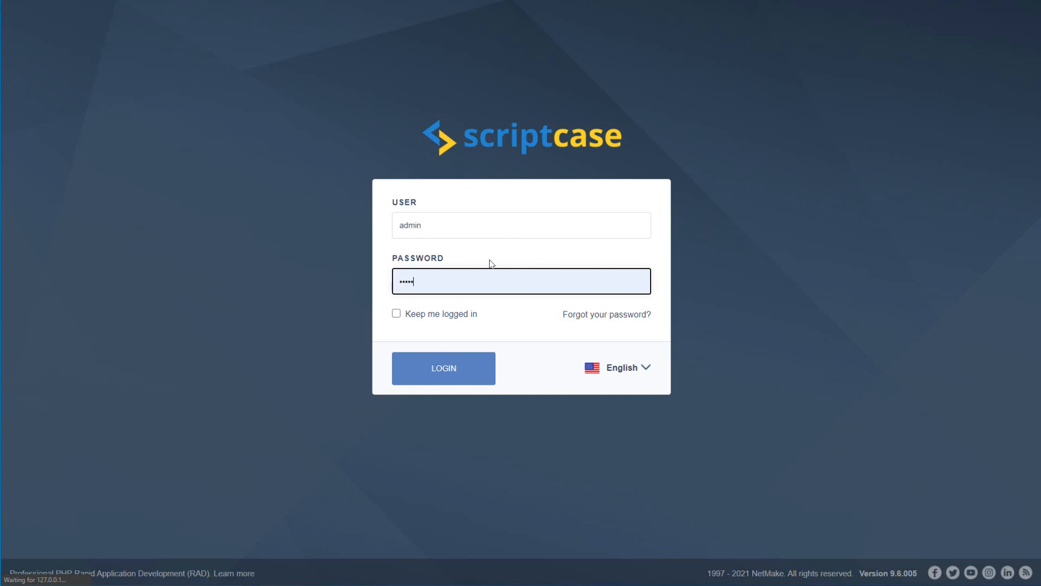
left_click(449, 375)
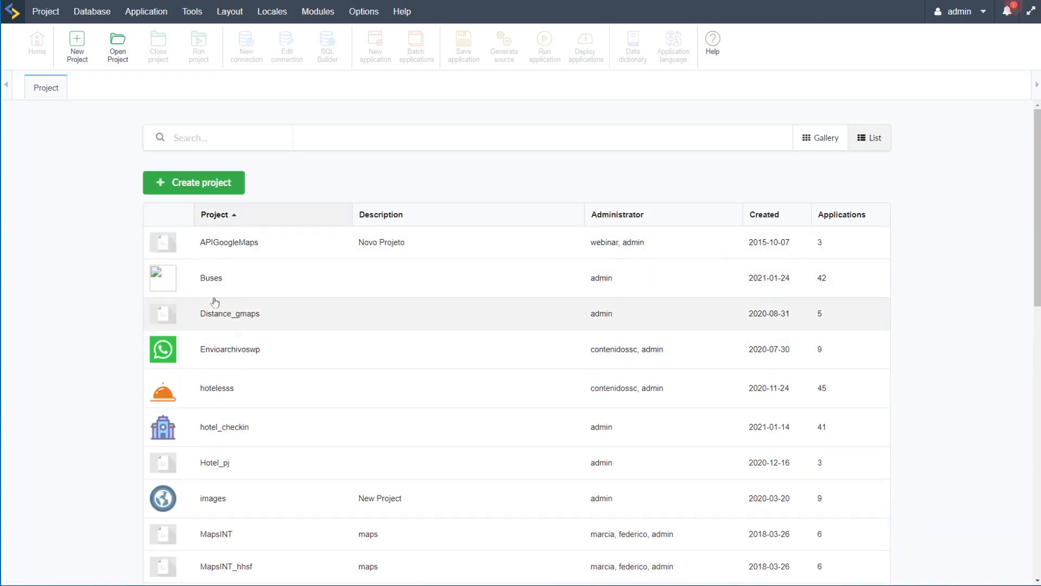
Step: Reopen the Buses project and run the form_tb_documentosxpais application
left_click(217, 278)
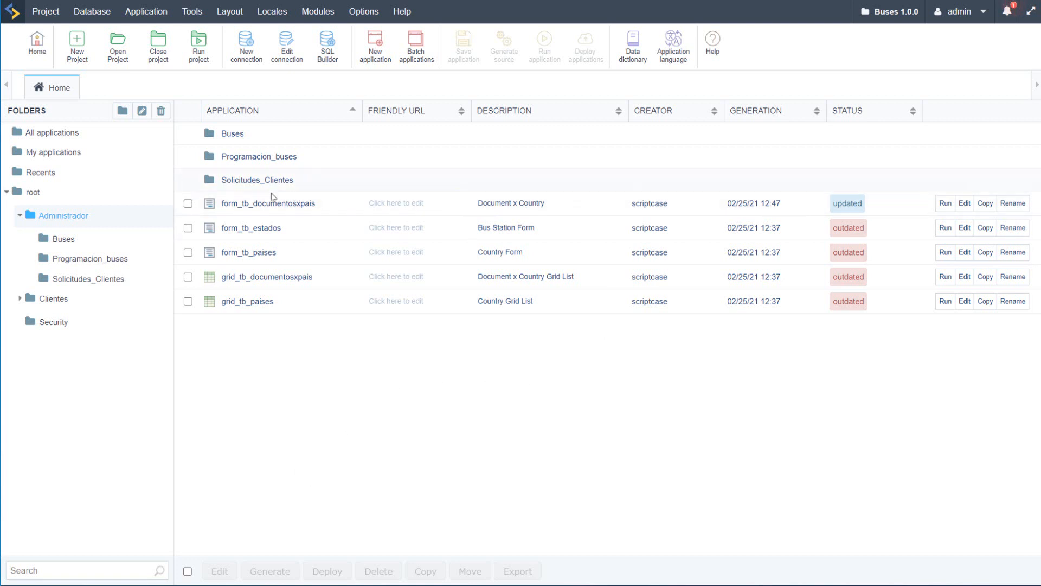
left_click(251, 204)
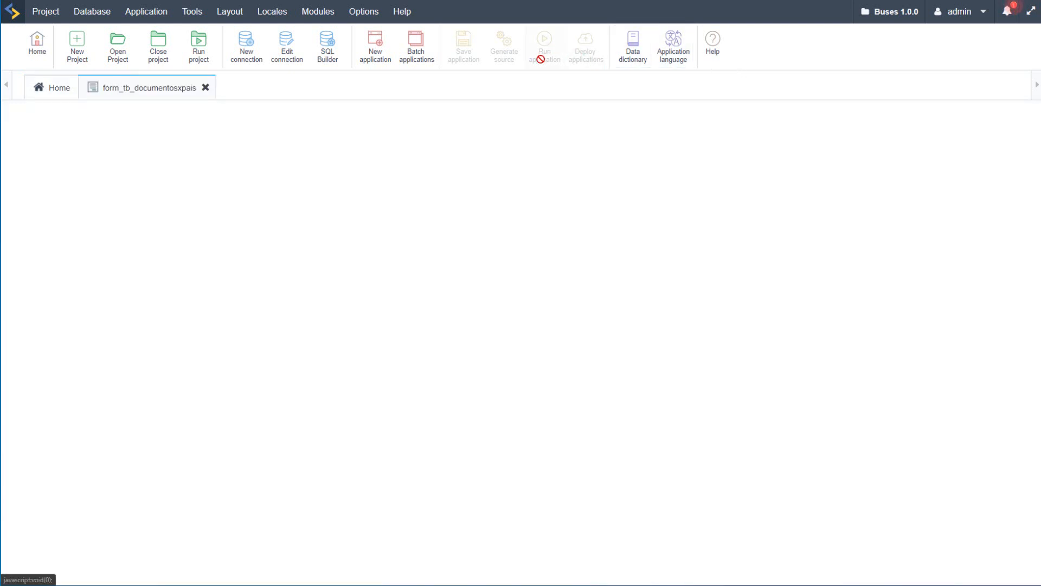
left_click(547, 48)
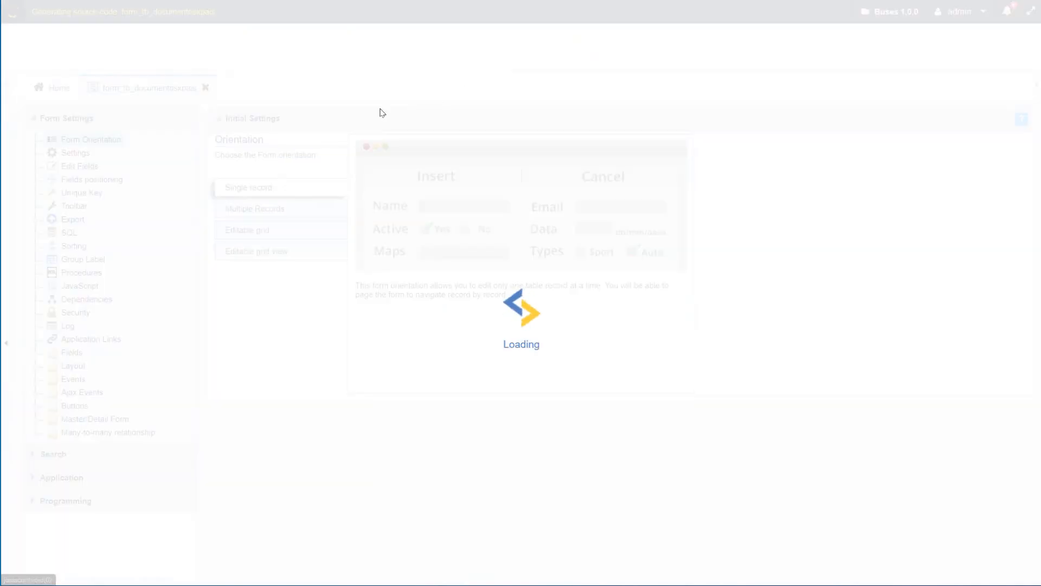
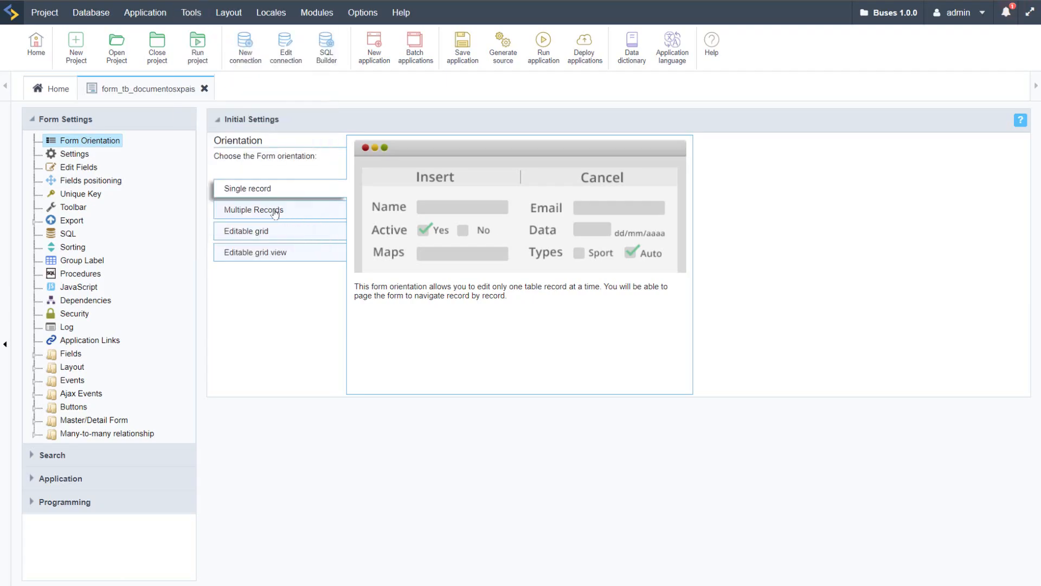
Step: Set the orientation of form_tb_documentosxpais to Editable grid view and run the application
left_click(273, 213)
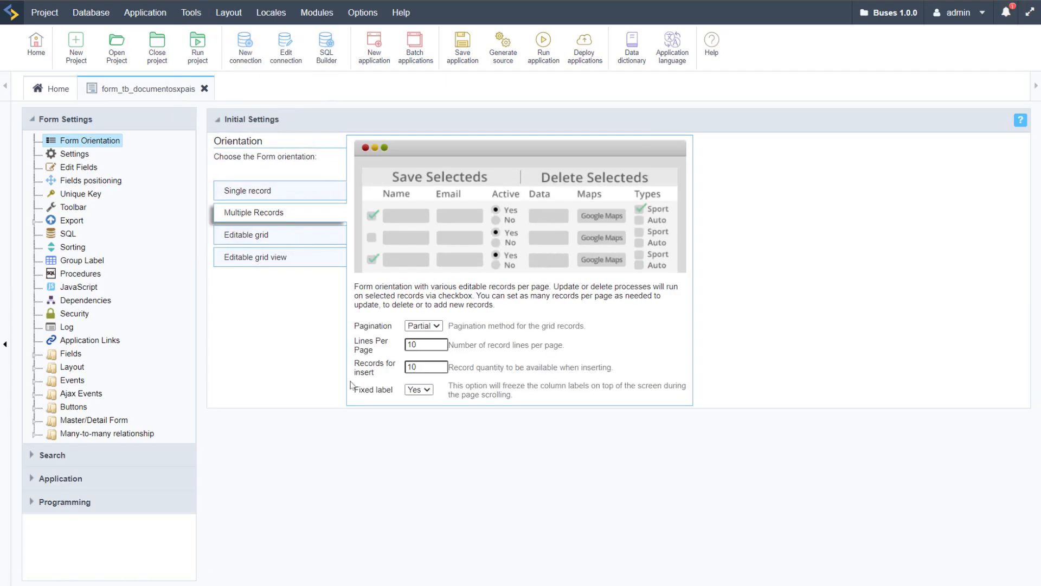
left_click(265, 258)
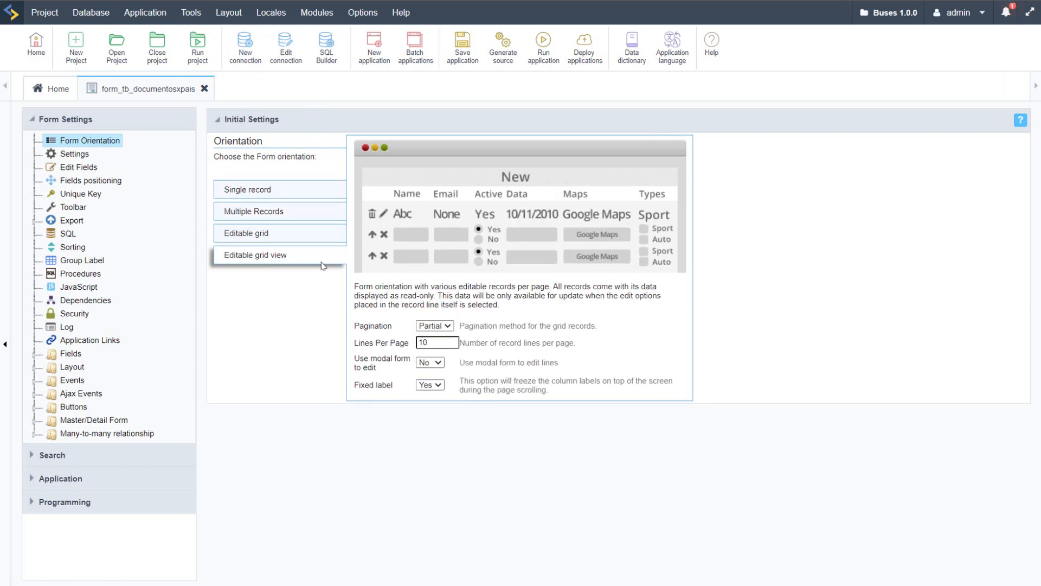
left_click(544, 46)
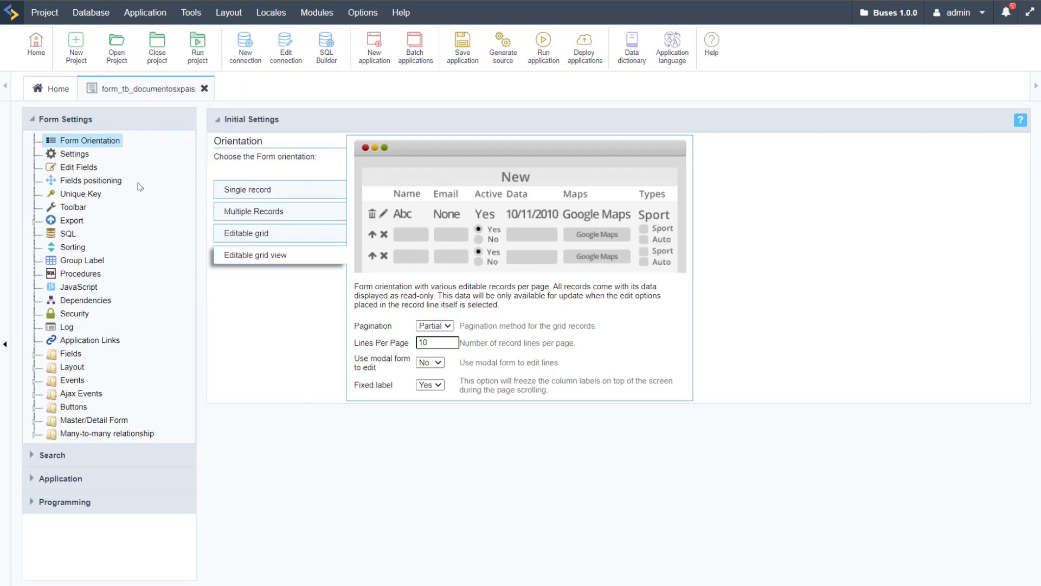
Step: Set the form_tb_documentosxpais Vertical Alignment to Top and Table Width to 100 percent, and run the application
left_click(74, 154)
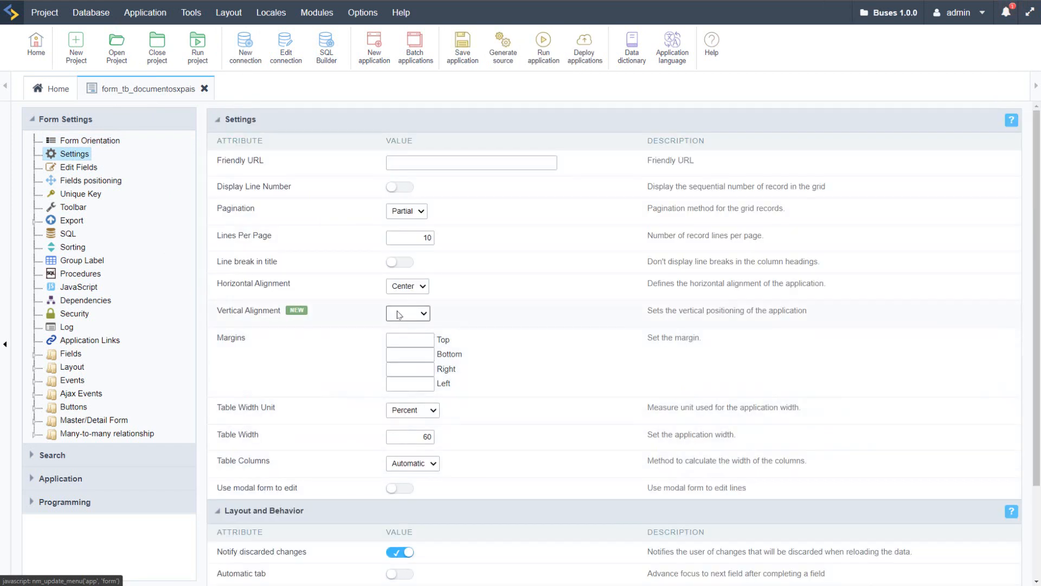
left_click(399, 314)
left_click(404, 340)
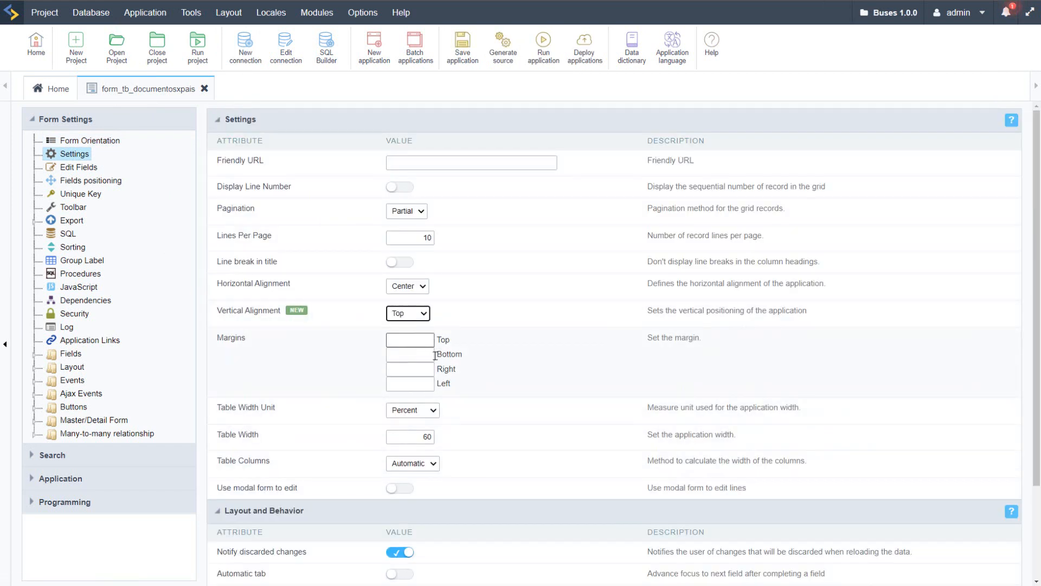
double_click(412, 442)
type("100")
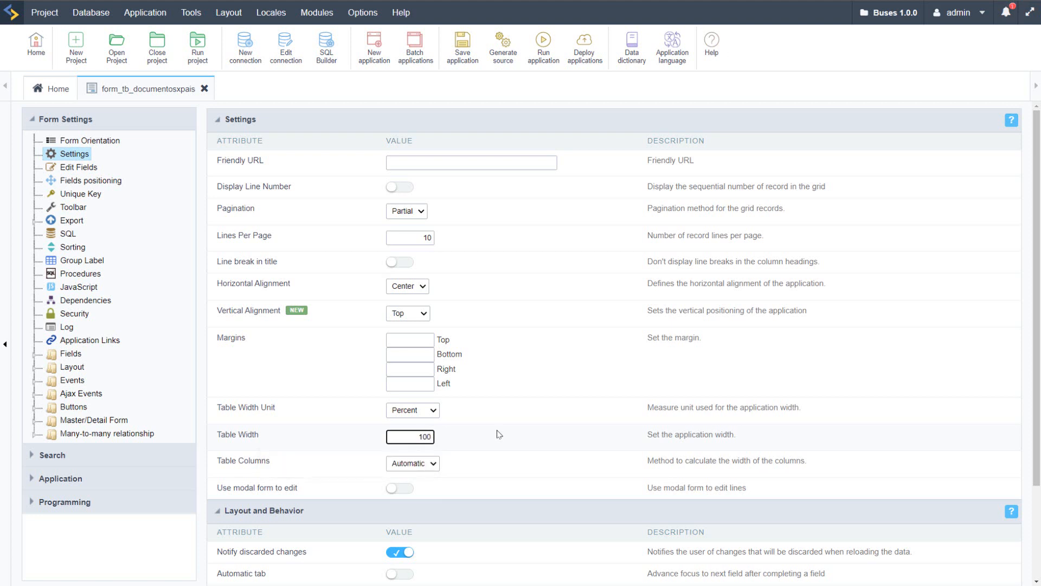
left_click(421, 464)
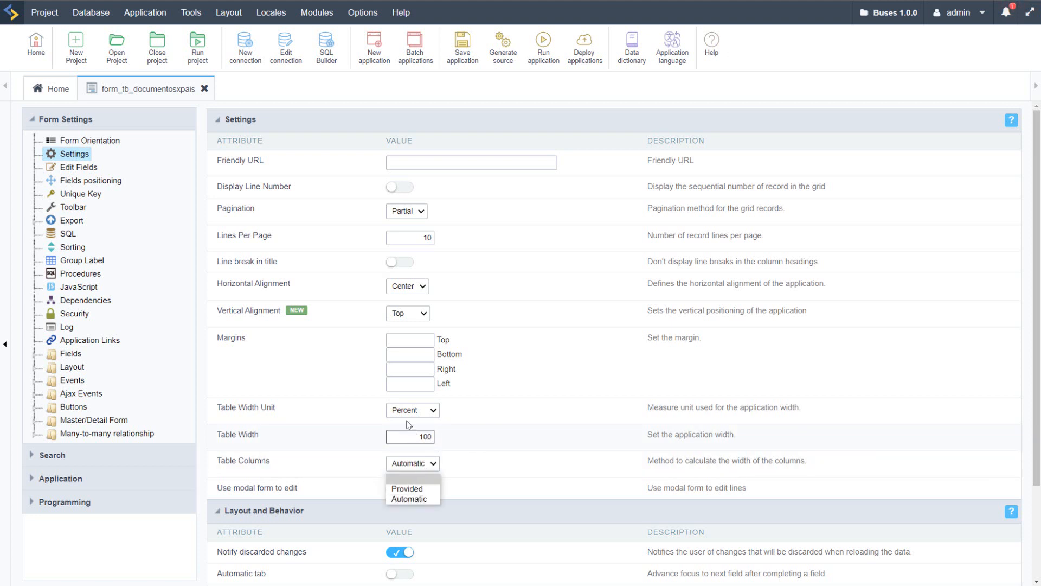
left_click(429, 410)
left_click(429, 410)
left_click(510, 409)
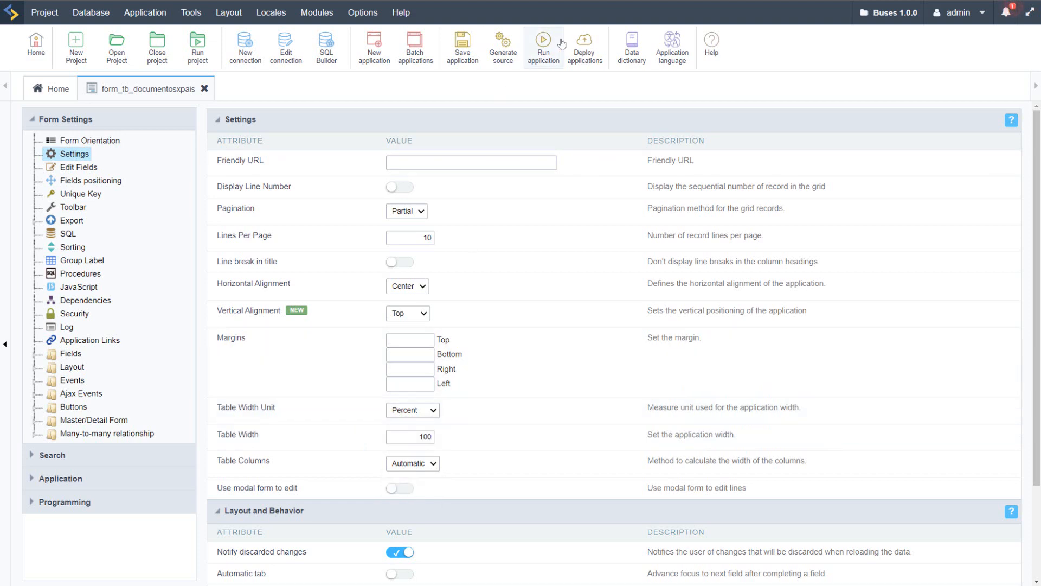
left_click(544, 42)
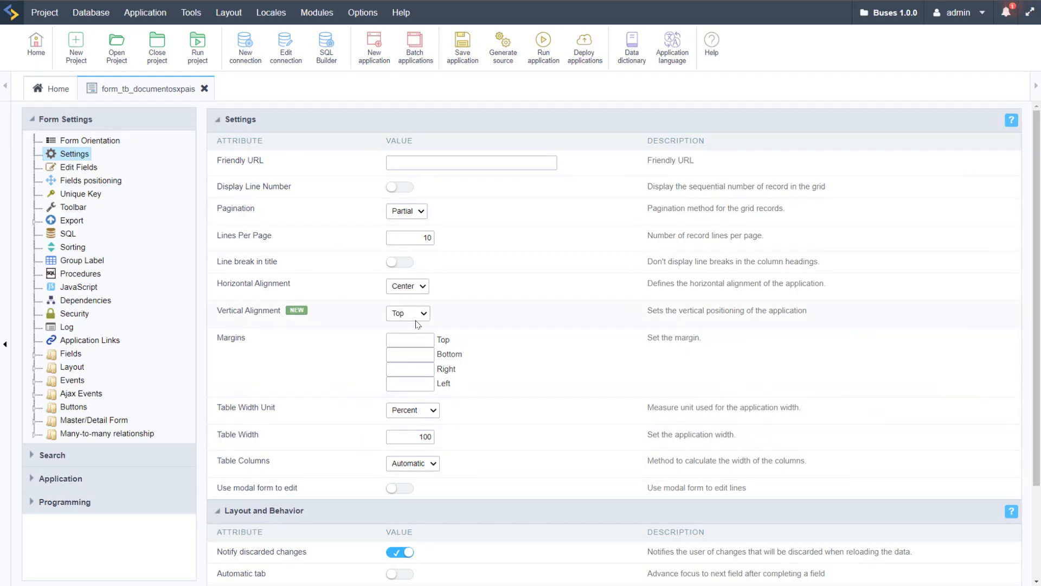
Step: Close form_tb_documentosxpais, then open and run the form_tb_estados application
scroll(320, 476, "down", 2)
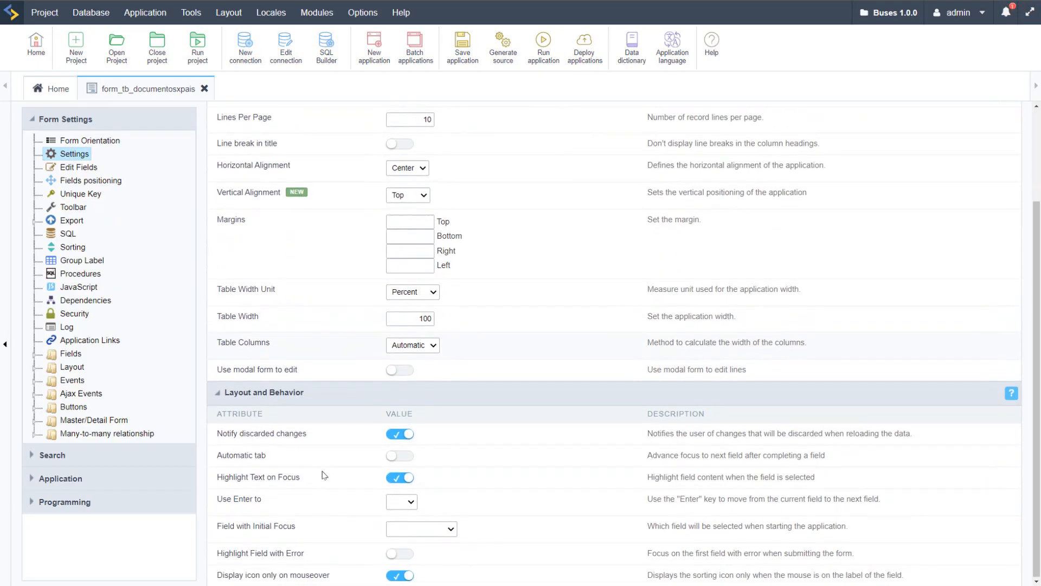
scroll(342, 297, "up", 2)
left_click(205, 89)
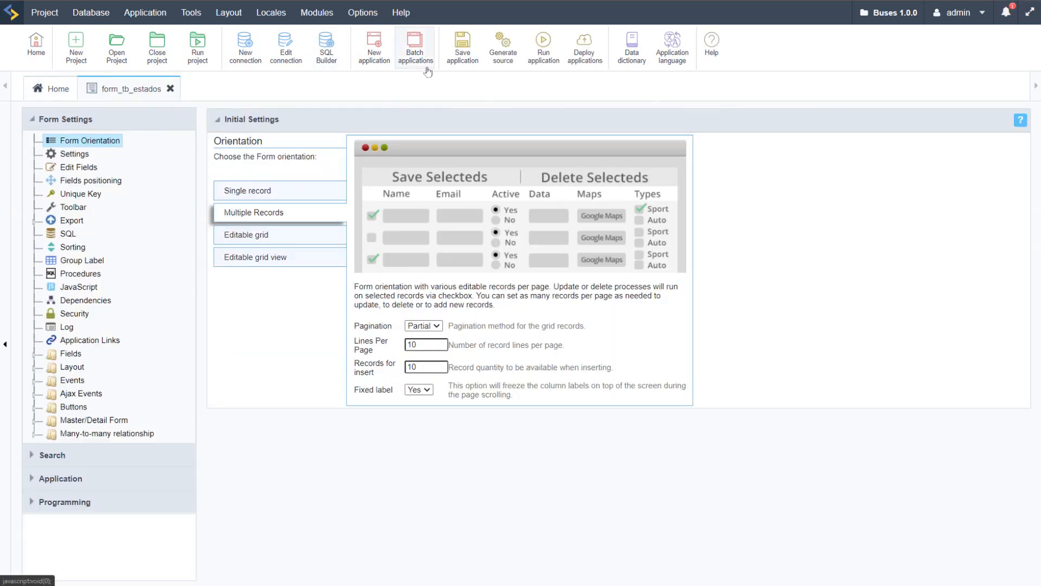
left_click(543, 46)
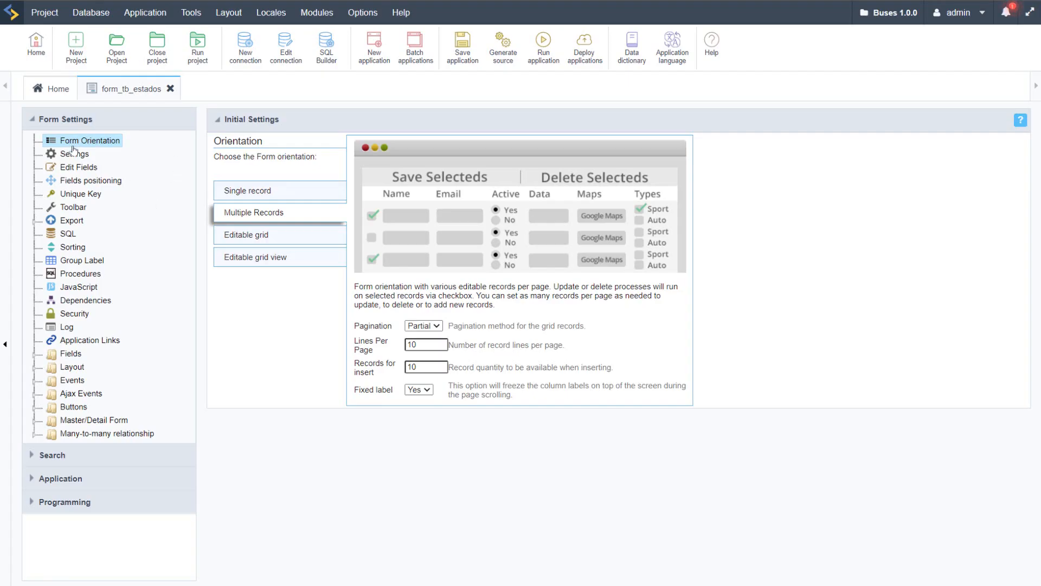
Step: Set the form_tb_estados Vertical Alignment to Top and Table Width to 100 percent, and run the application to check the layout
left_click(76, 154)
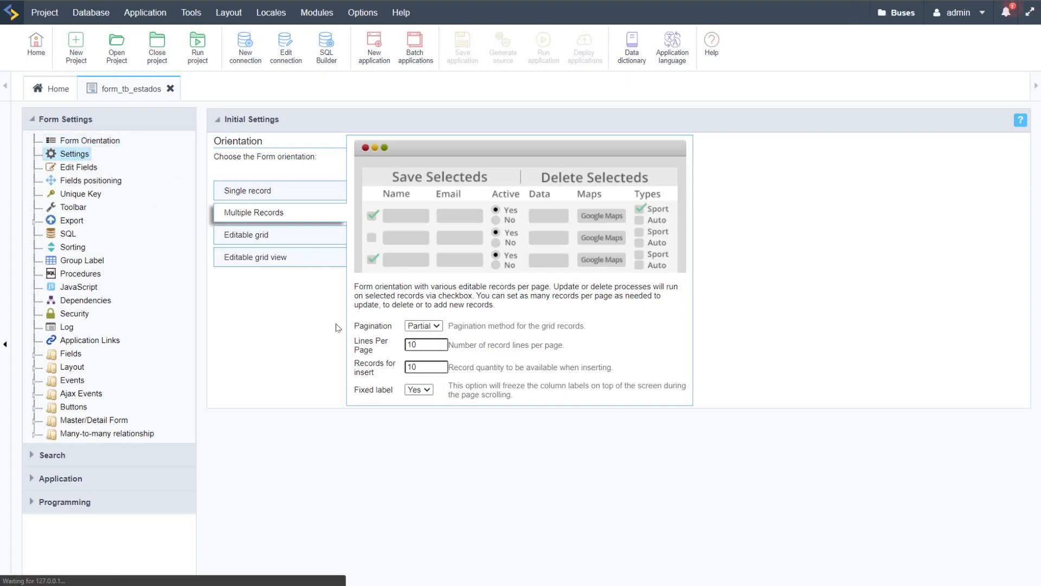
left_click(423, 319)
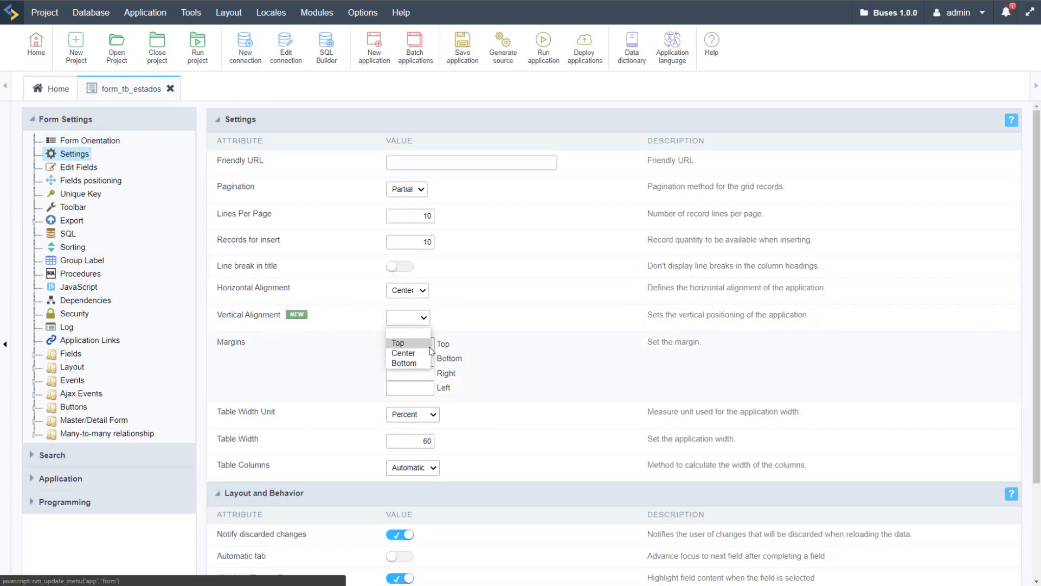
left_click(426, 344)
left_click(415, 440)
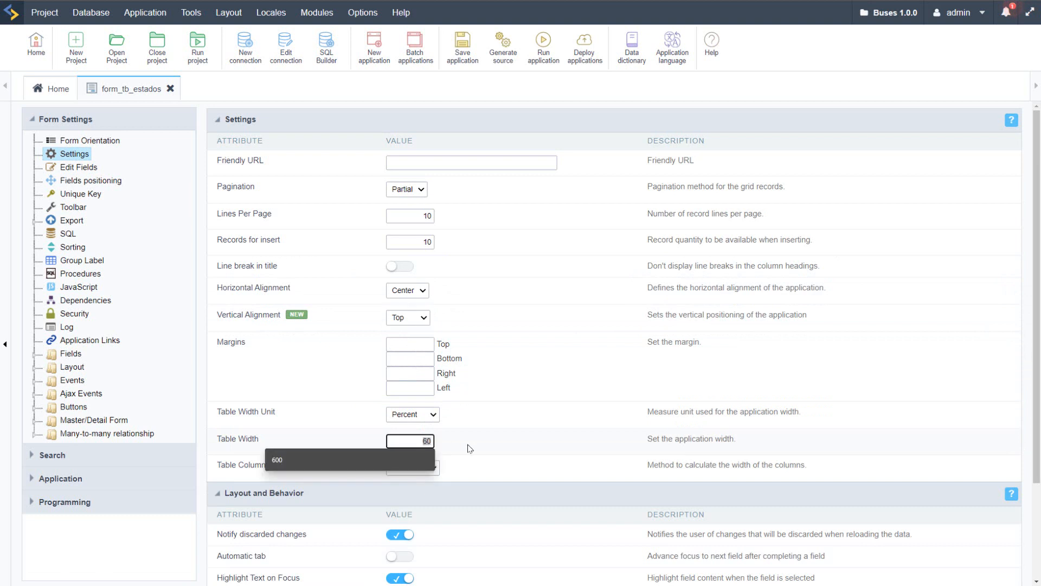
type("100")
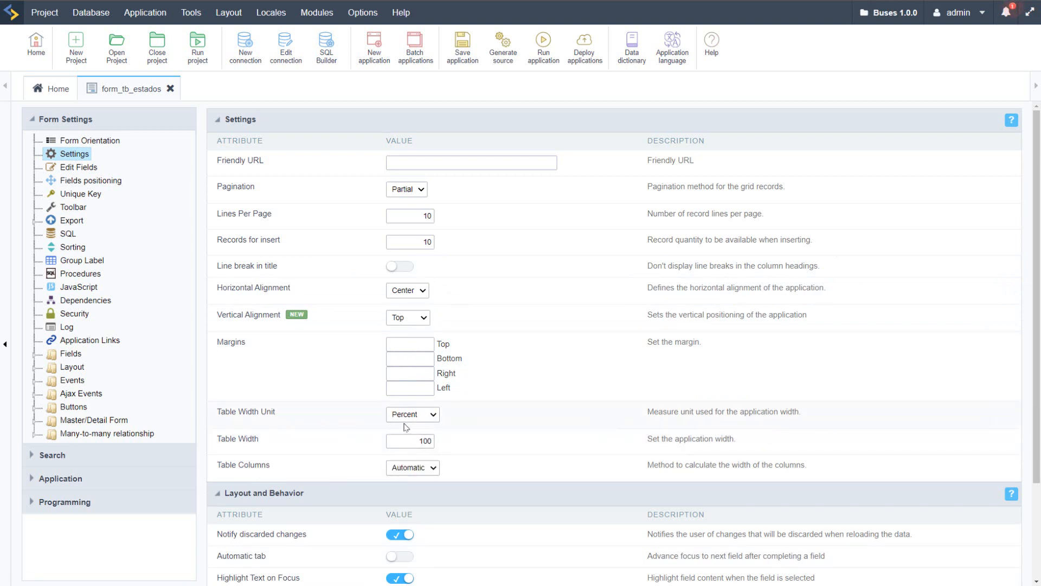
left_click(540, 49)
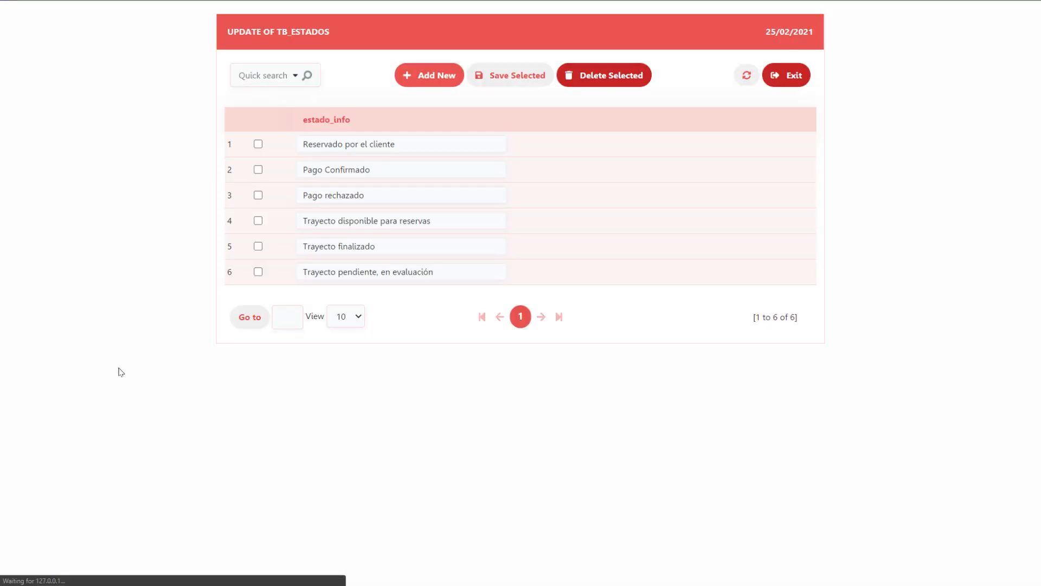
right_click(278, 467)
left_click(163, 425)
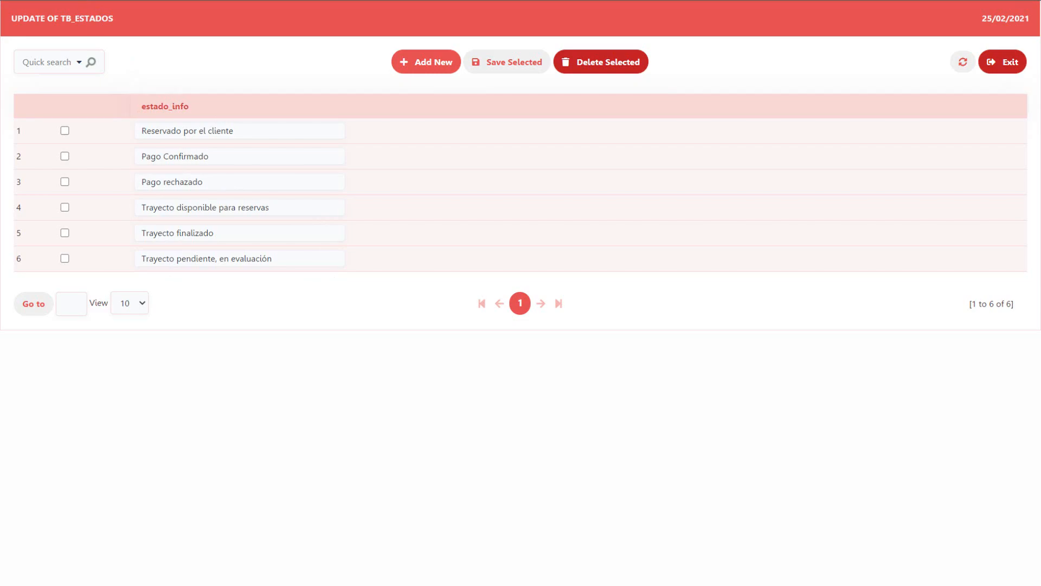
left_click(111, 1)
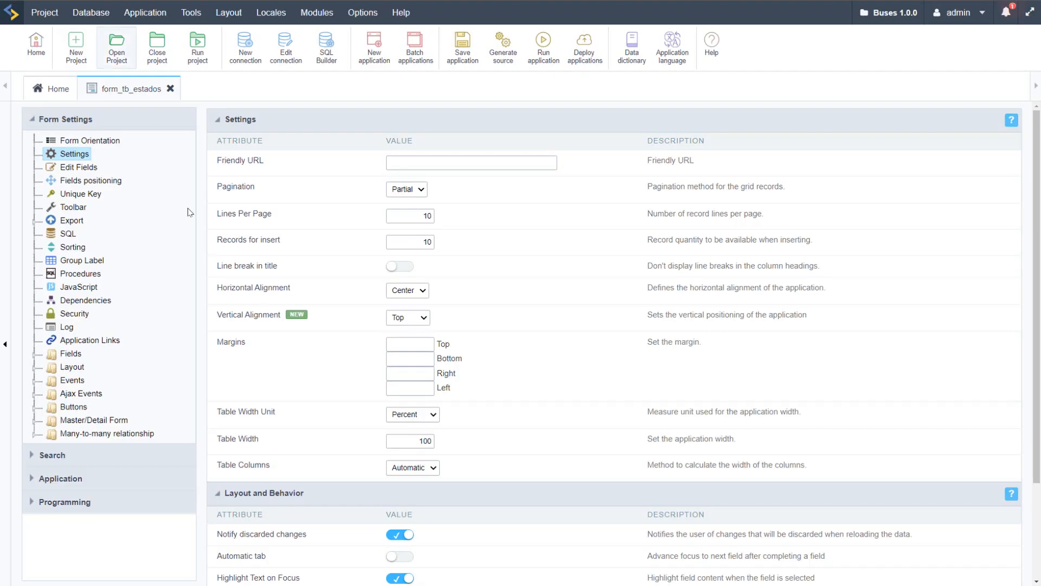
Step: Move the Insert, Cancel, Update and Delete buttons of the form_tb_estados desktop top toolbar into the Right group
left_click(80, 208)
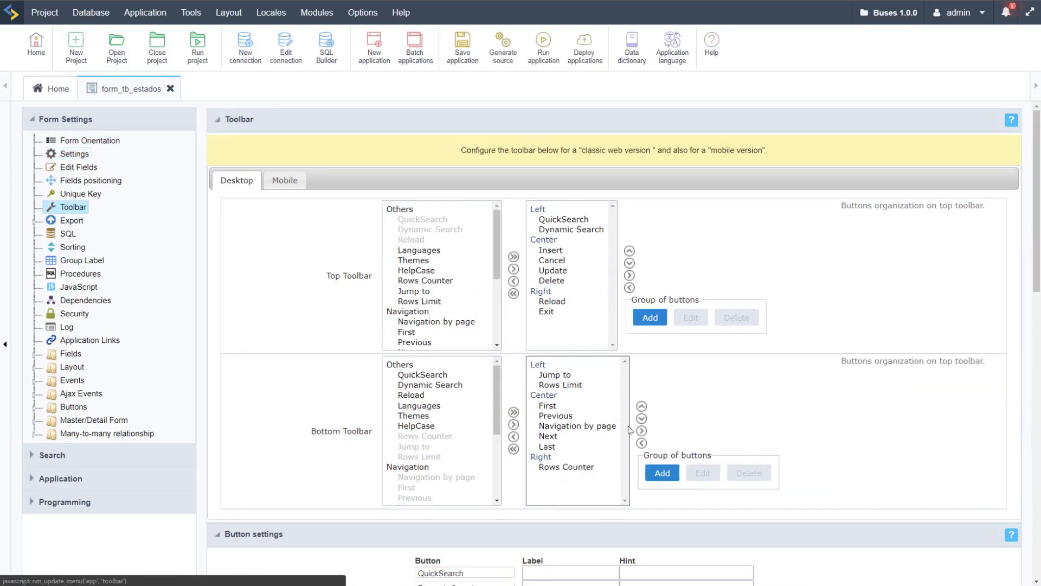
left_click(552, 251)
left_click(560, 280, "shift")
left_click(629, 263)
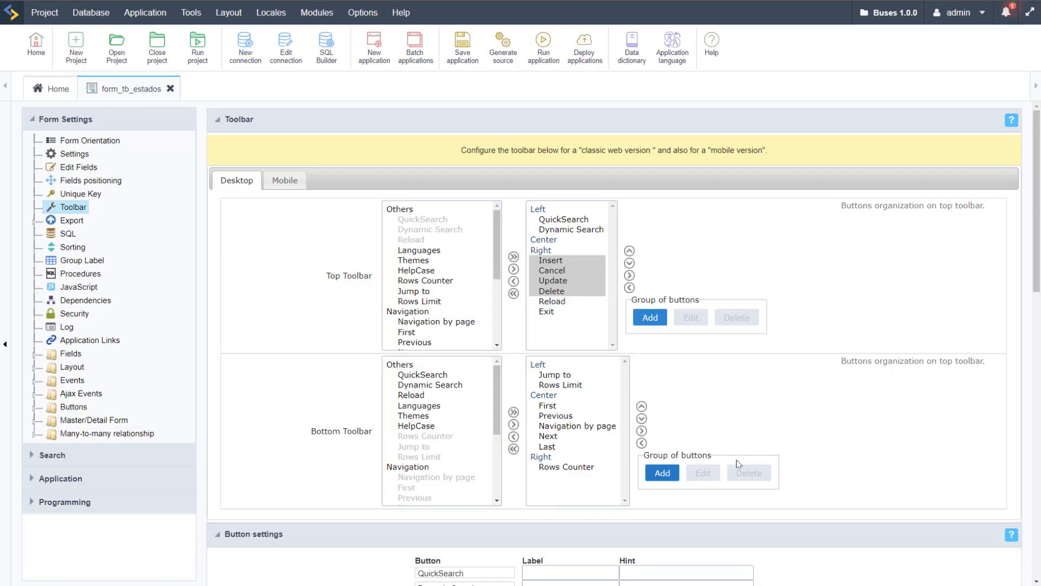
Step: Set Records per page in the form_tb_estados toolbar options to 10,20,50,ALL
scroll(736, 460, "down", 8)
scroll(810, 448, "down", 4)
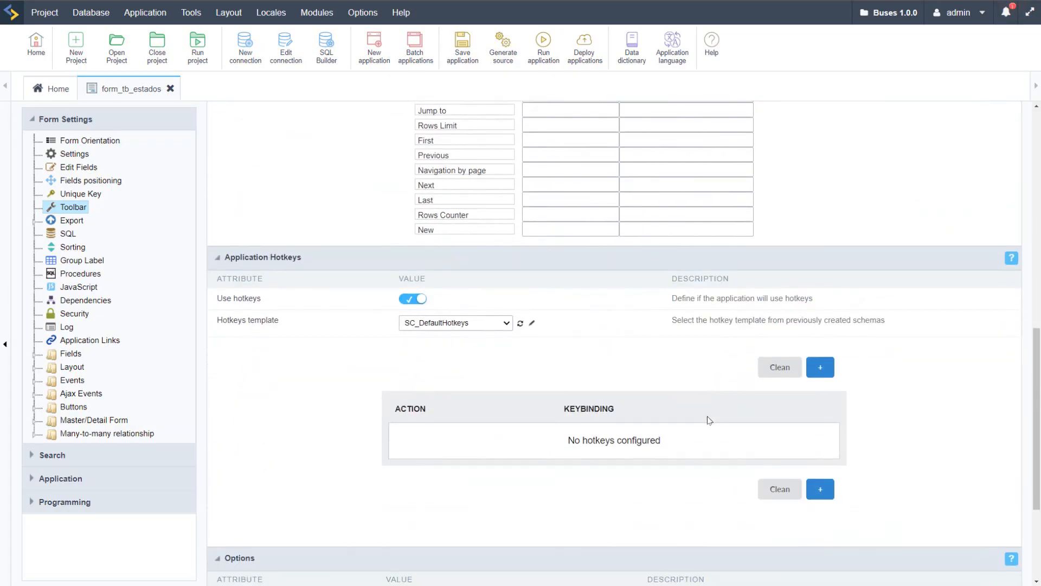
scroll(711, 420, "down", 4)
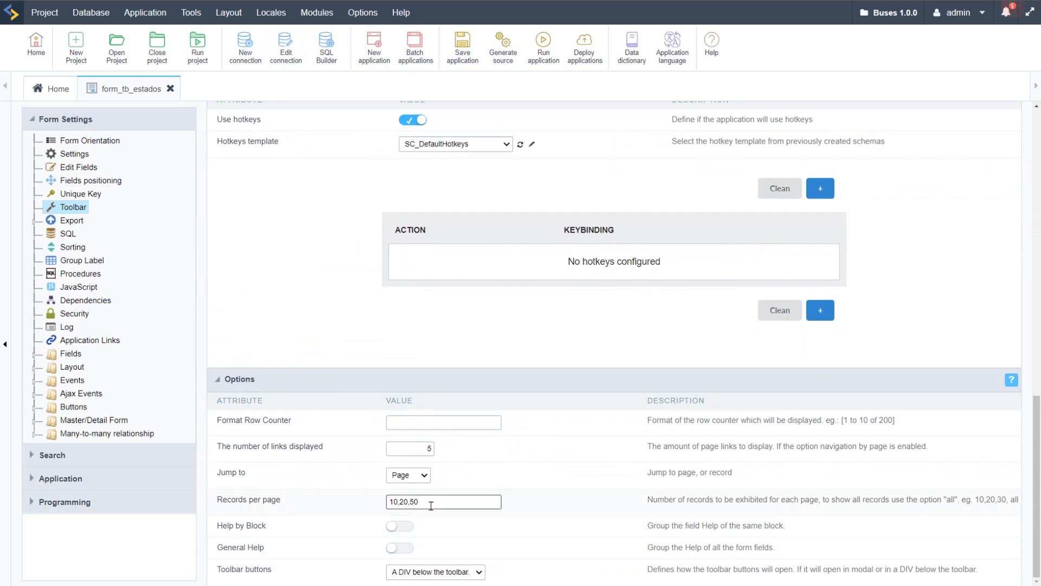
left_click(449, 500)
left_click(331, 510)
left_click(401, 500)
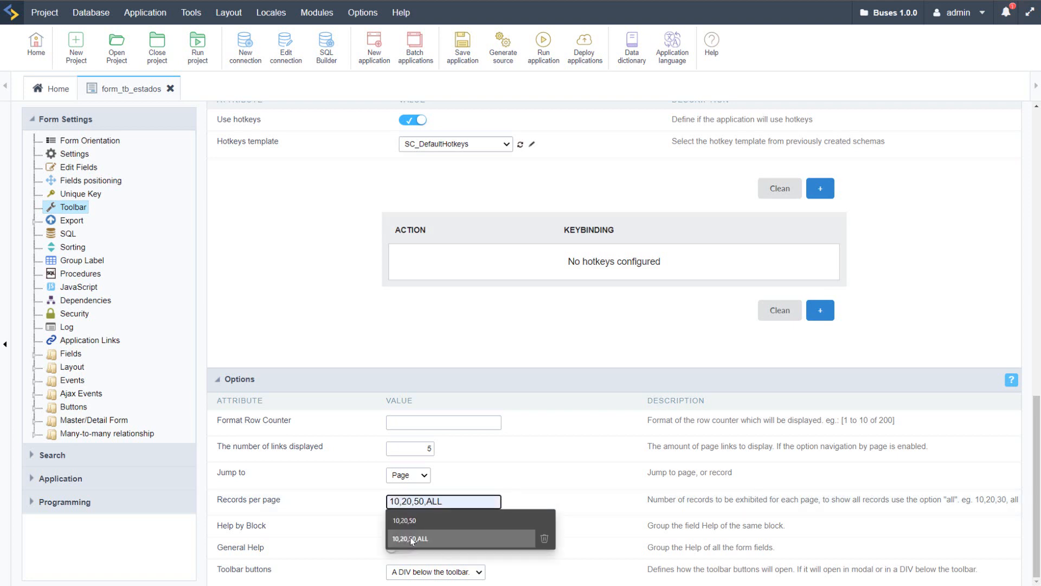
left_click(320, 506)
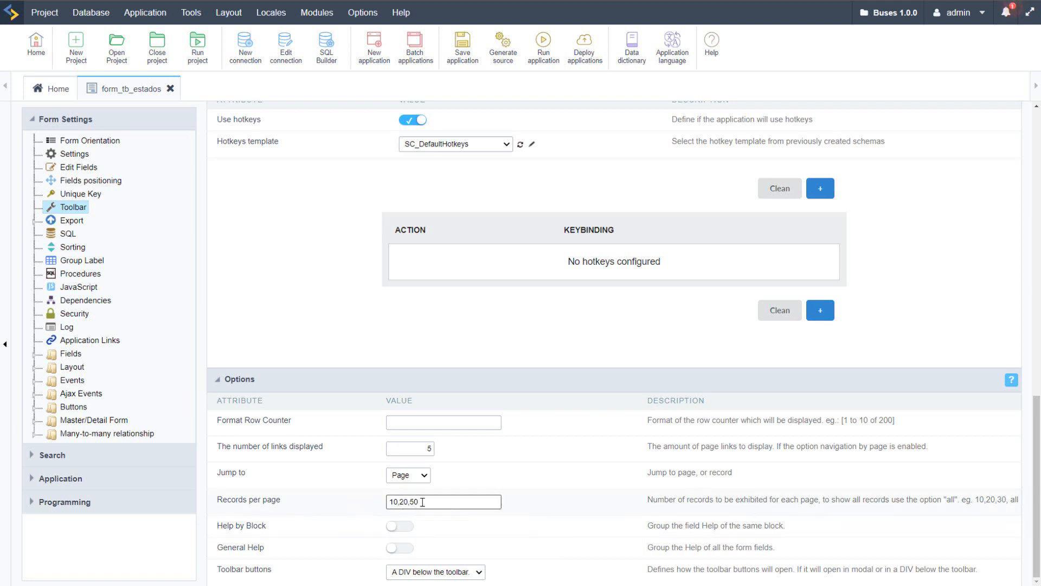
left_click(439, 503)
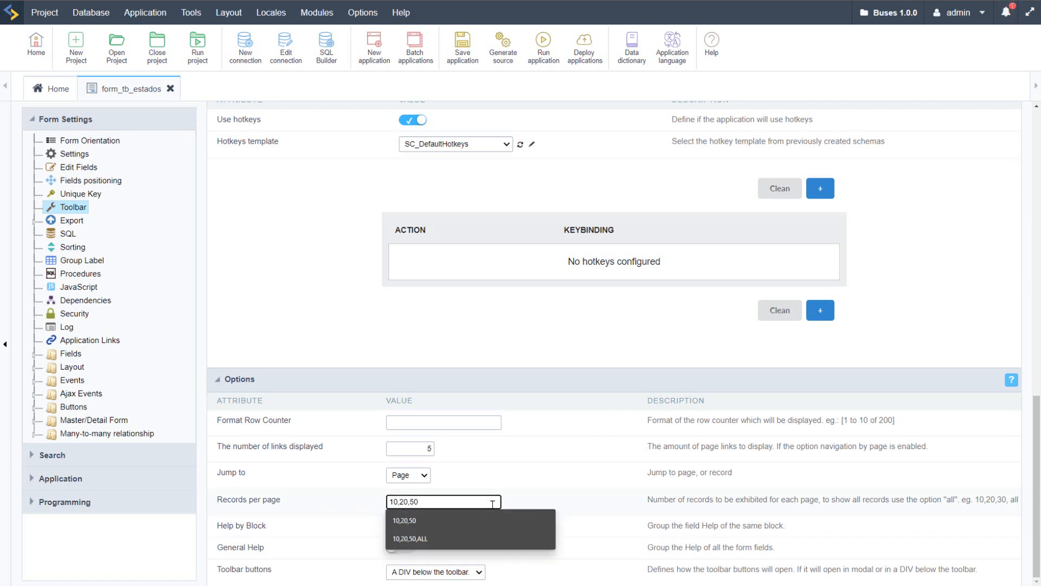
left_click(454, 537)
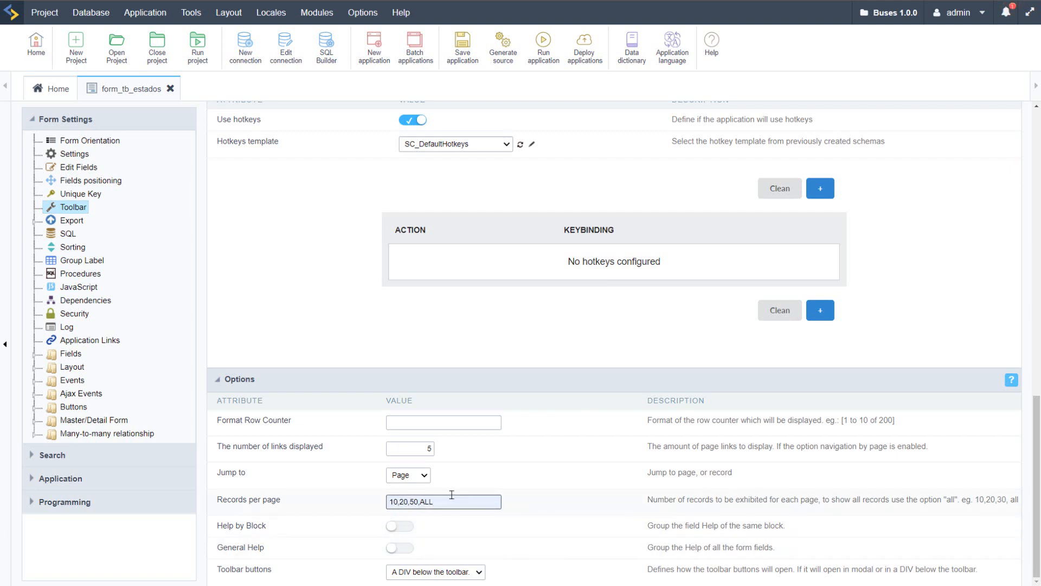
Step: Run form_tb_estados, set its View option to ALL, and check the record counter
left_click(544, 46)
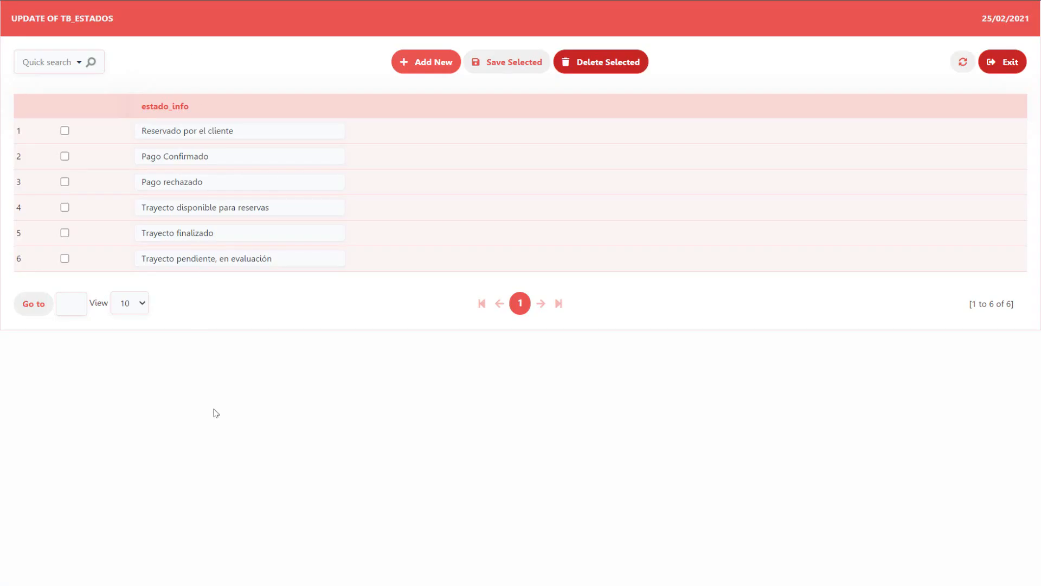
left_click(142, 304)
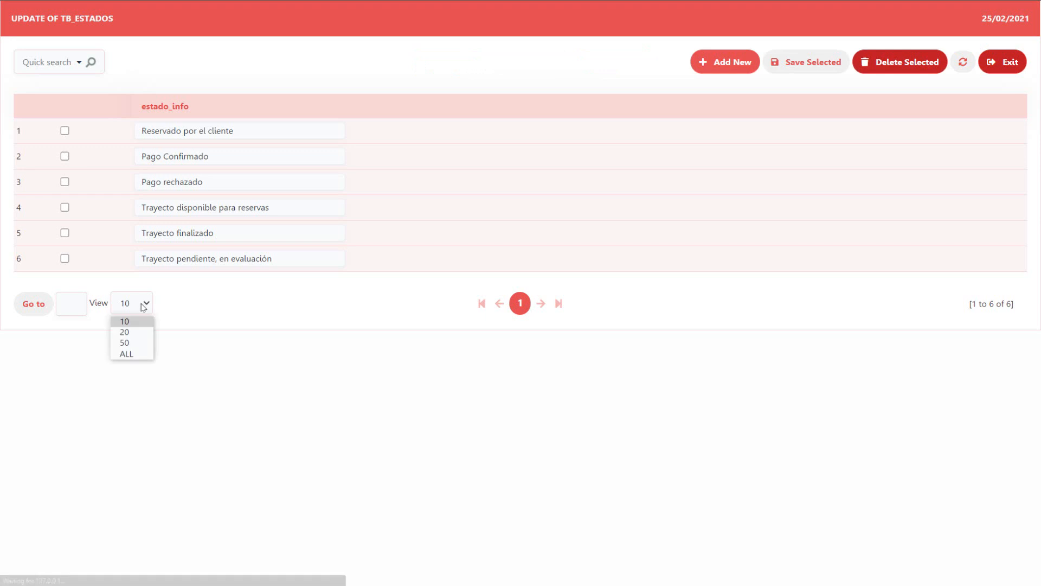
left_click(128, 355)
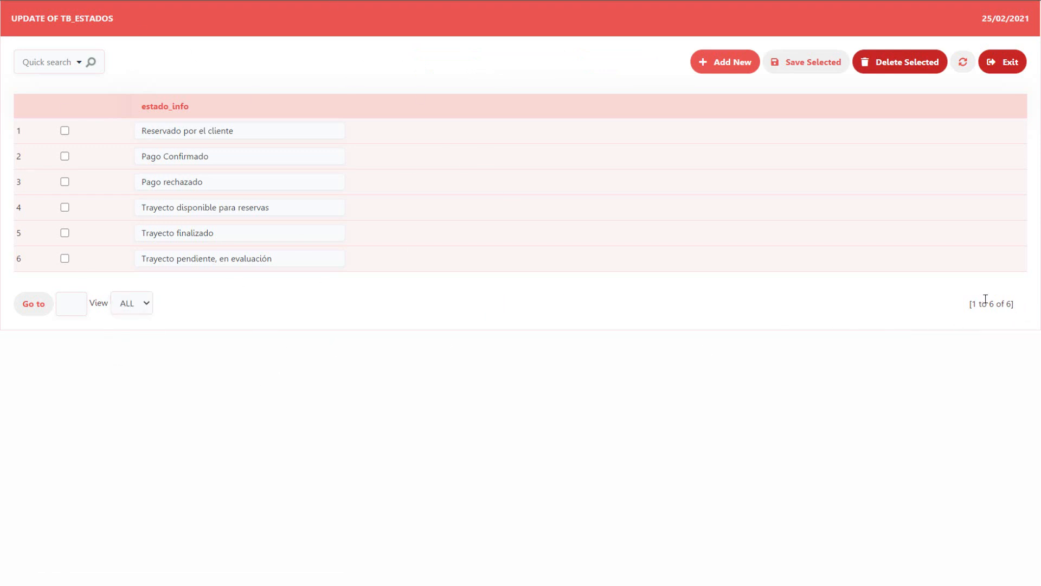
triple_click(1014, 310)
left_click(852, 323)
left_click(76, 1)
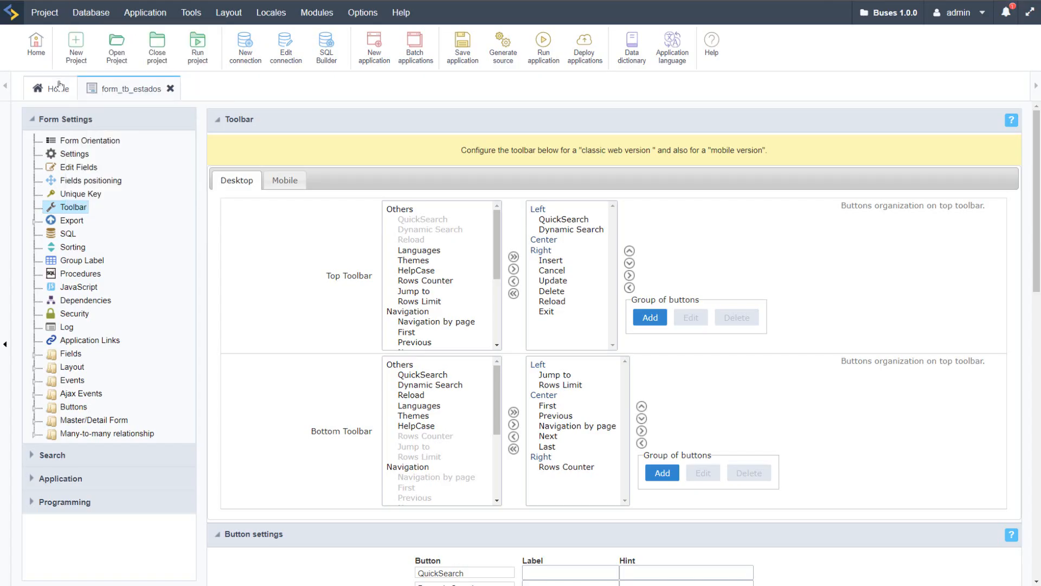
Step: Reopen form_tb_documentosxpais, set Records per page in its toolbar options to 10,20,50,ALL, and run the application
left_click(262, 209)
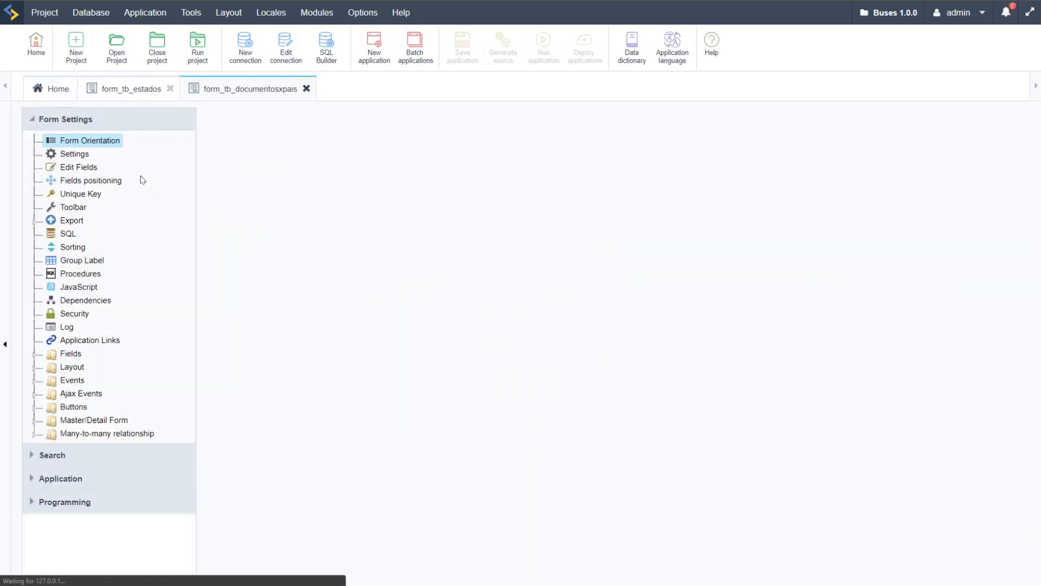
left_click(82, 206)
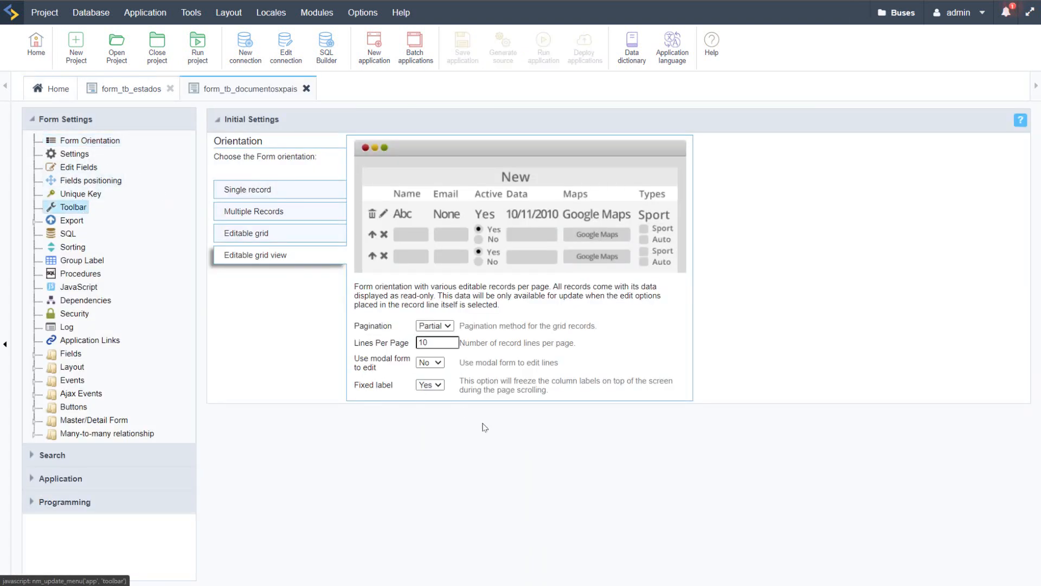
scroll(464, 450, "down", 5)
scroll(807, 400, "down", 15)
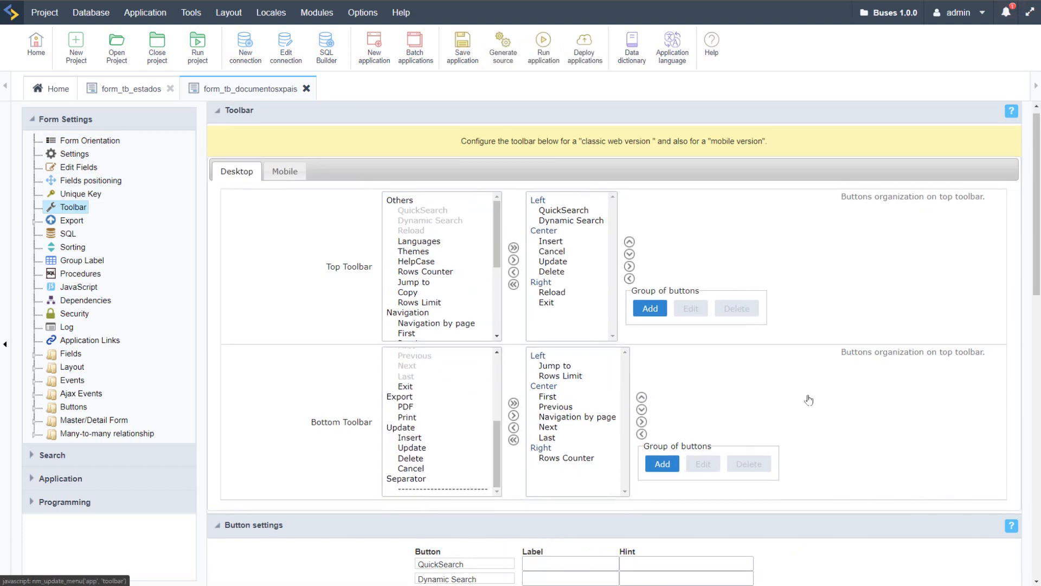
left_click(458, 497)
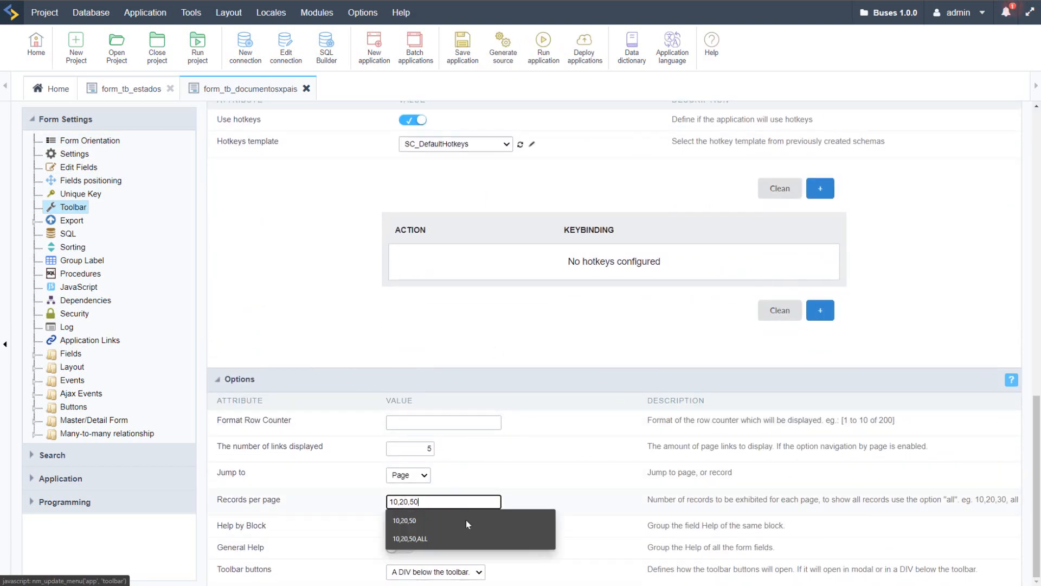
left_click(466, 519)
left_click(542, 46)
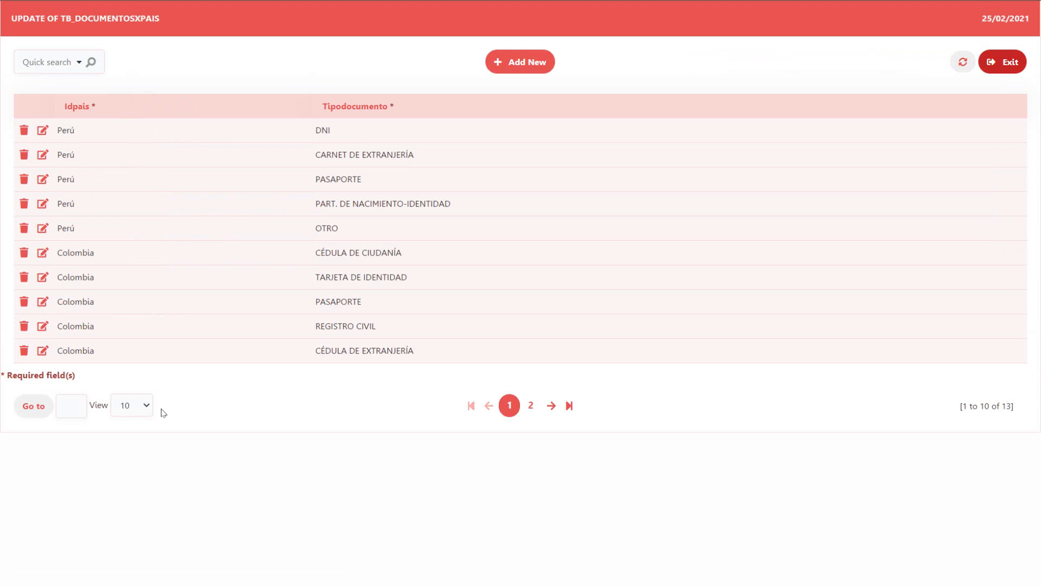
Step: Show ALL records in the running form_tb_documentosxpais and review the field labels in the Edit Fields settings of both forms
left_click(144, 405)
left_click(128, 458)
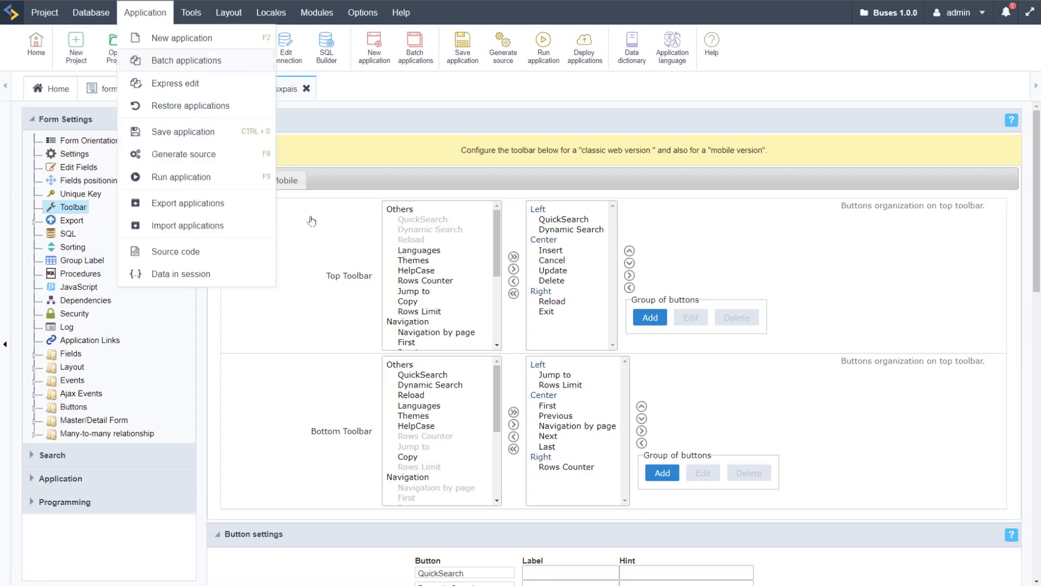
left_click(88, 170)
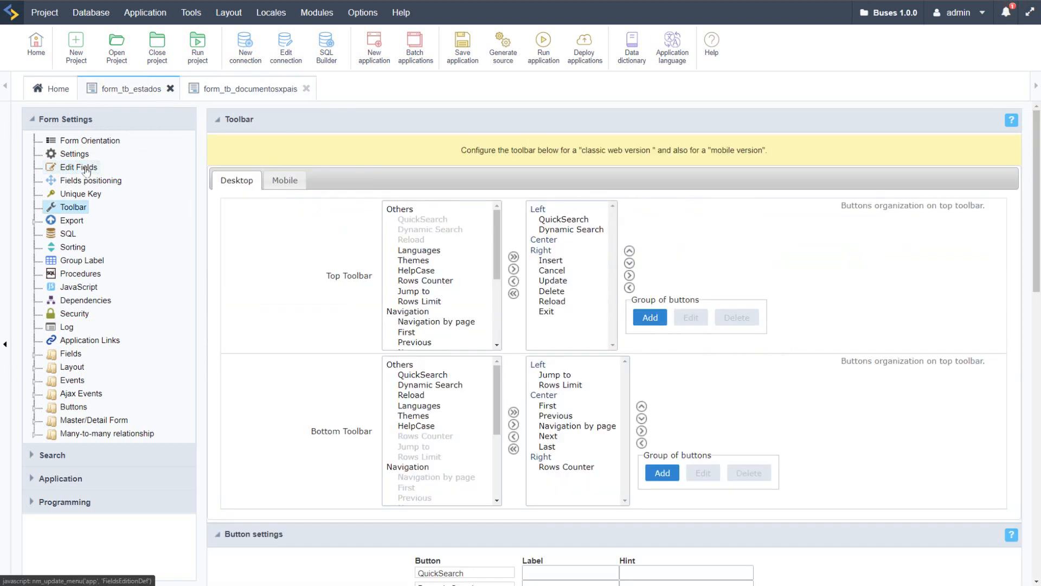
left_click(90, 167)
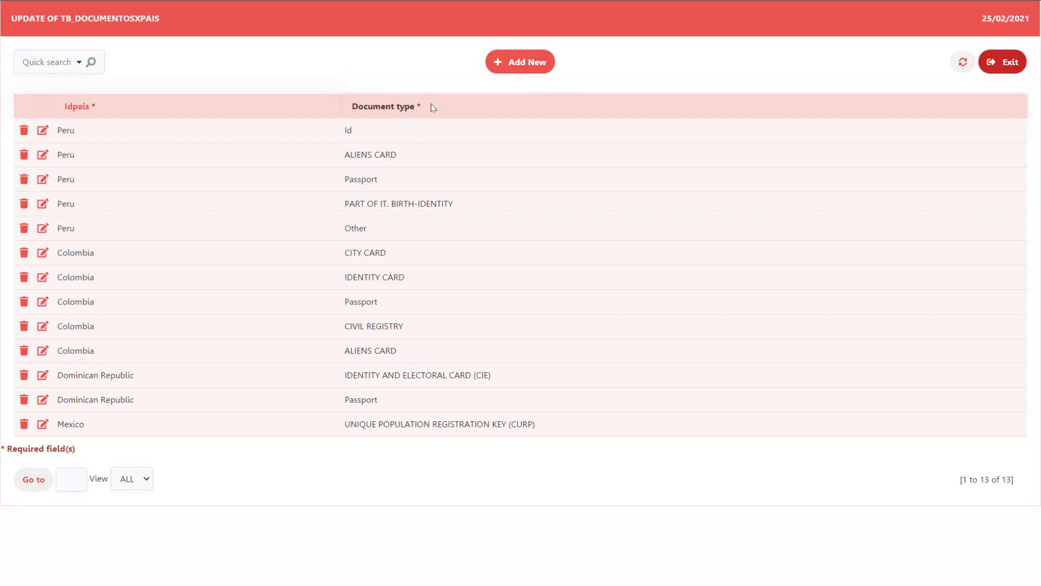
left_click_drag(433, 107, 352, 104)
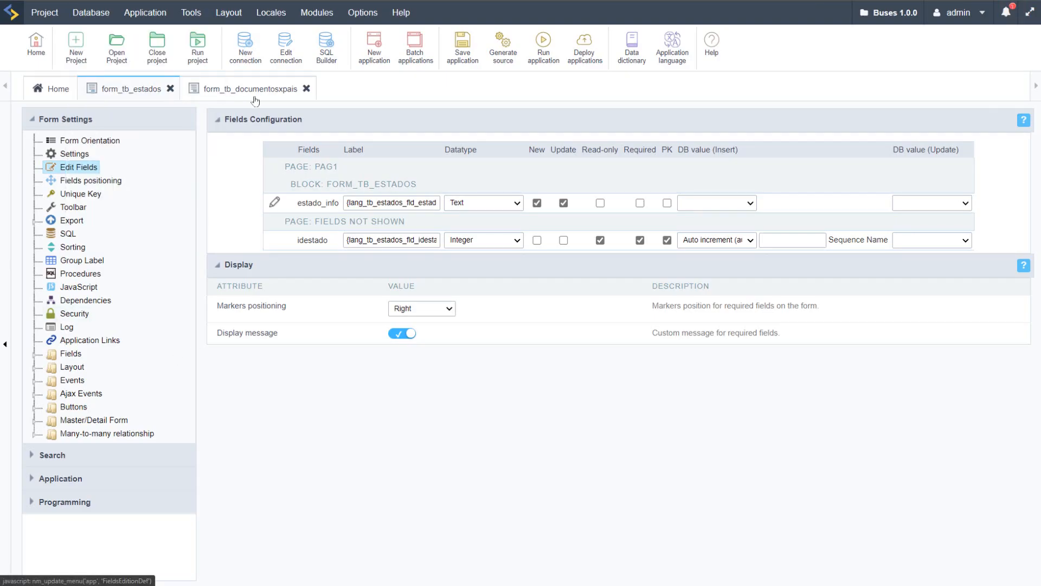
Step: Open the Header & Footer settings of form_tb_estados and examine its insertion and update titles
left_click(36, 368)
left_click(63, 419)
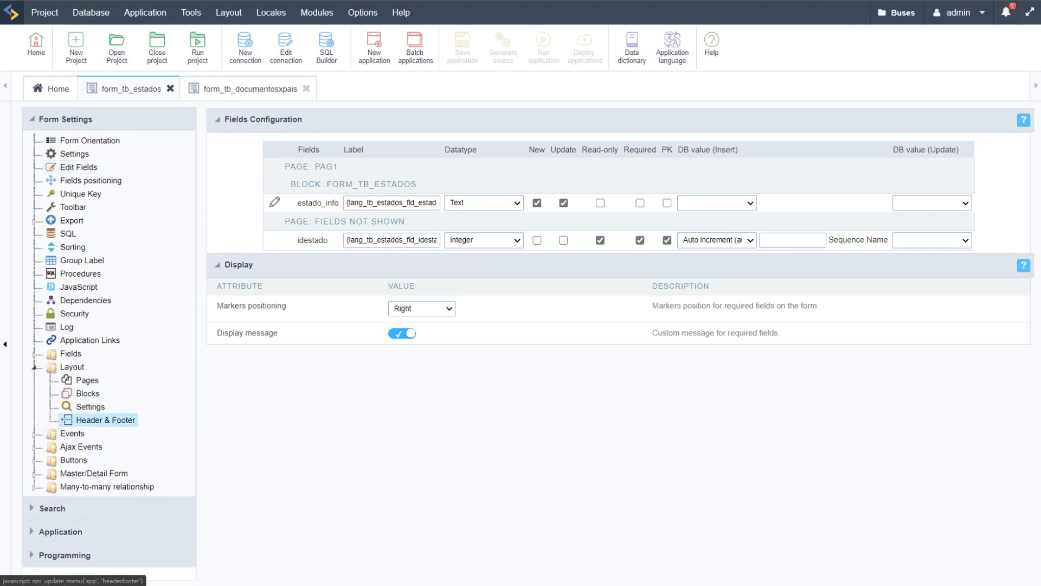
left_click(464, 184)
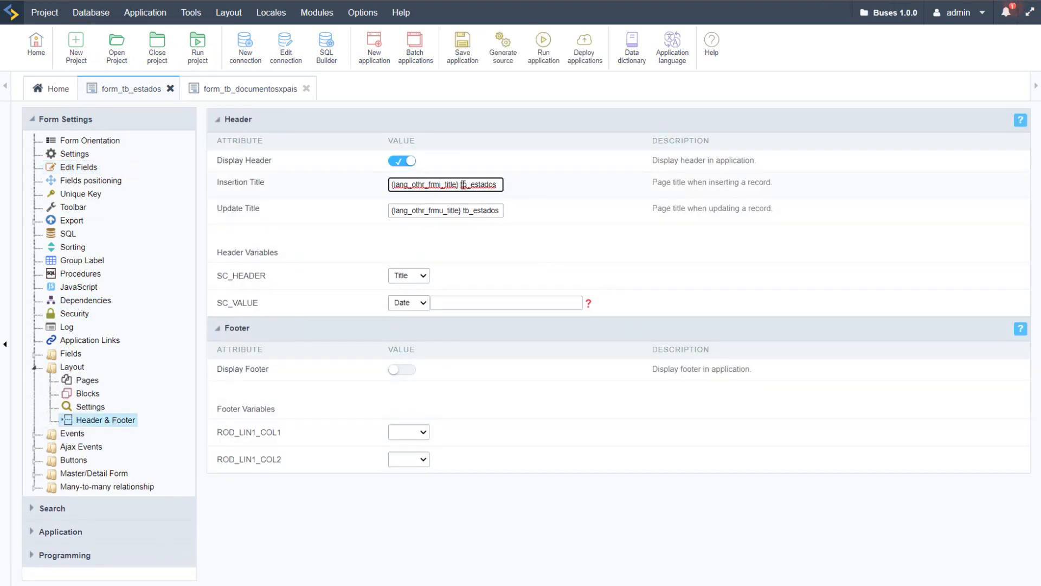
double_click(464, 184)
left_click(563, 216)
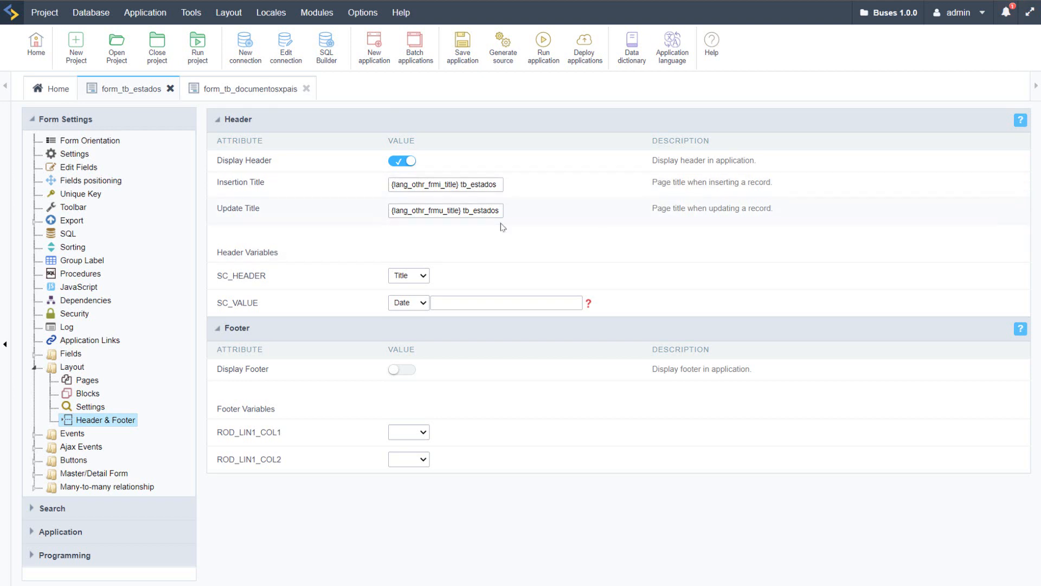
Step: Open the Header & Footer settings of form_tb_documentosxpais and examine the language variable and table name in its insertion title
left_click(240, 92)
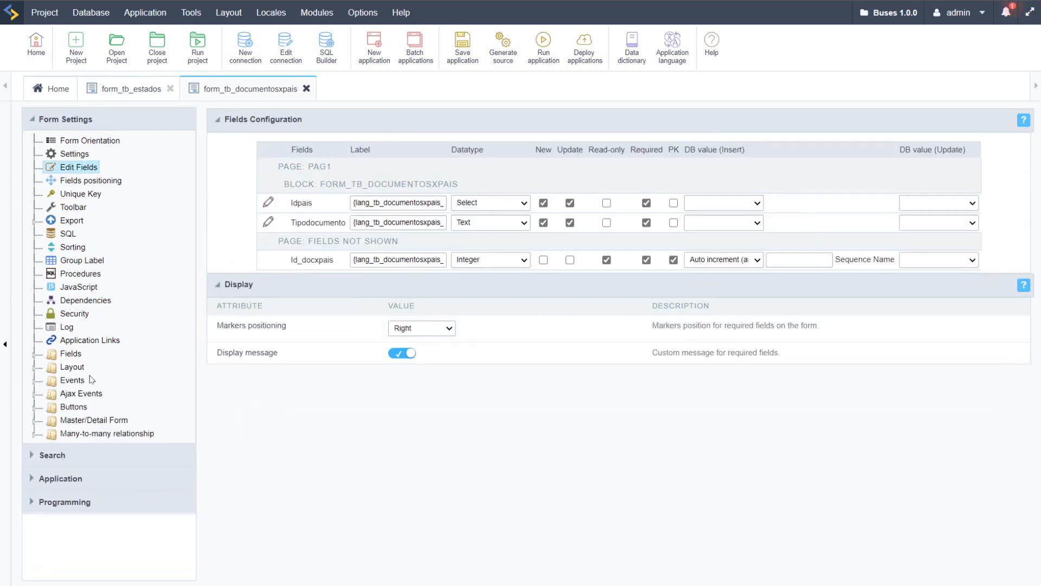
left_click(35, 367)
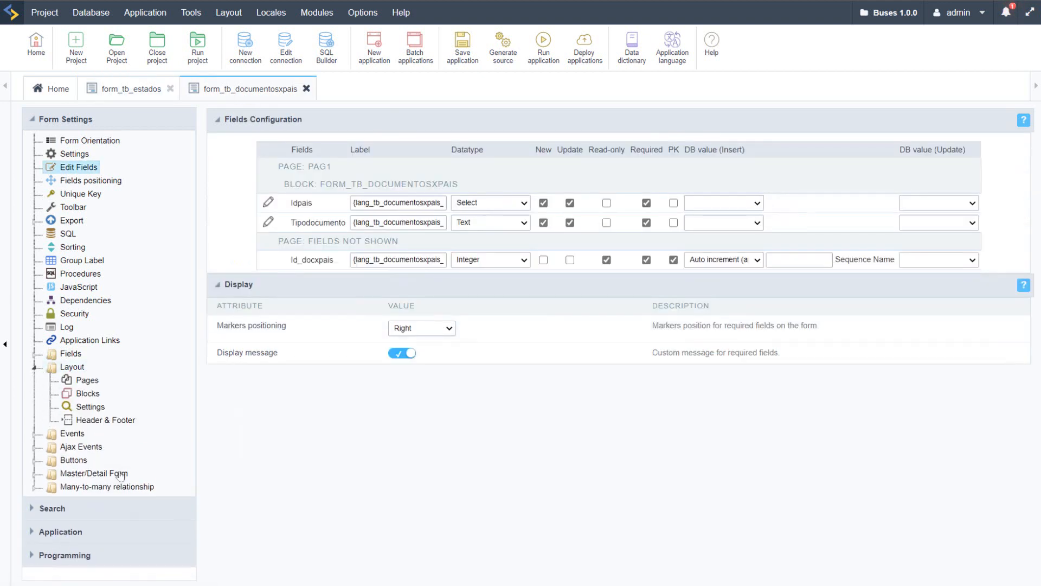
left_click(106, 421)
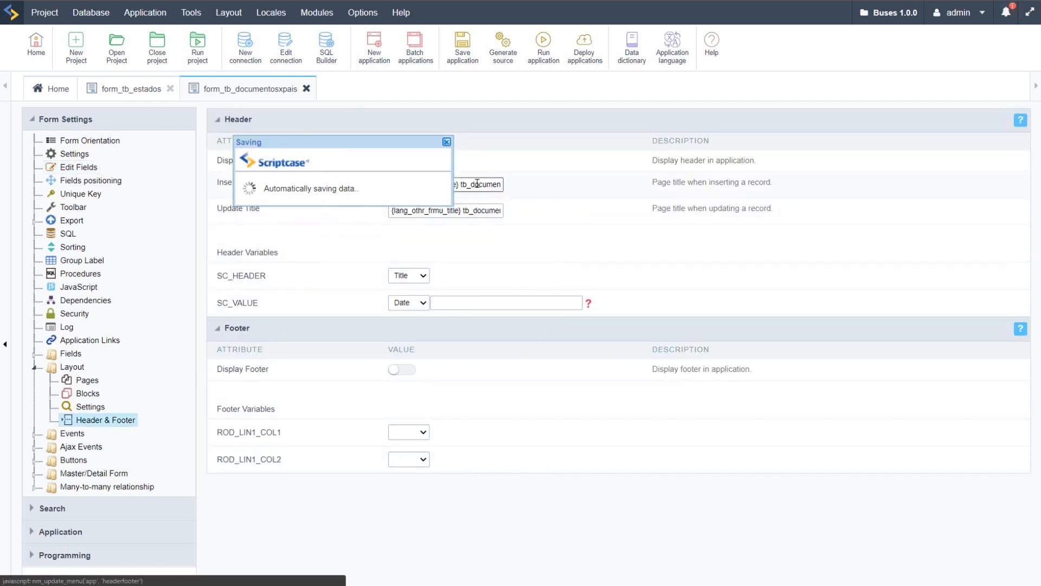
left_click_drag(472, 184, 553, 180)
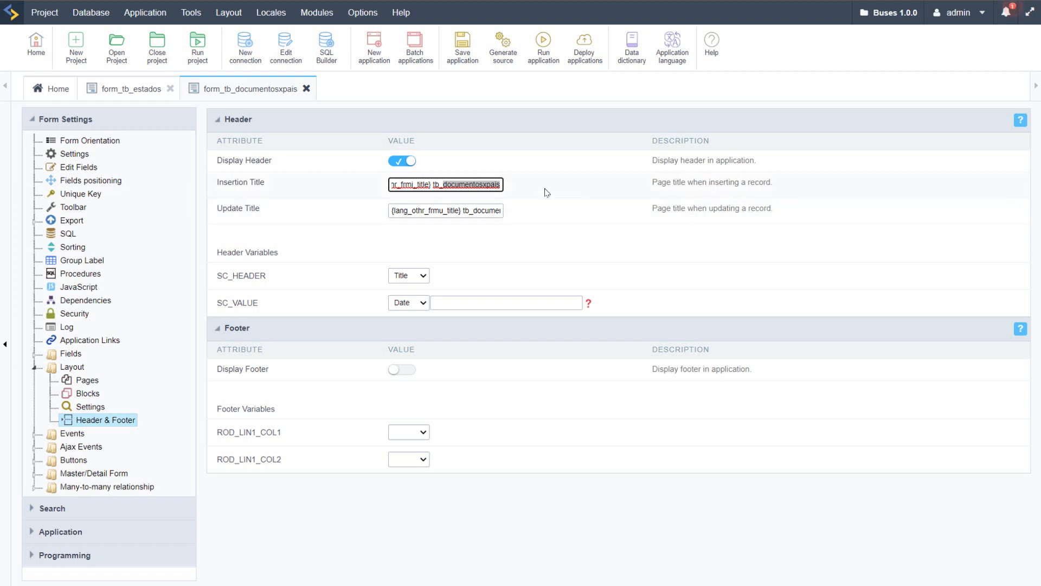
left_click(546, 192)
double_click(435, 185)
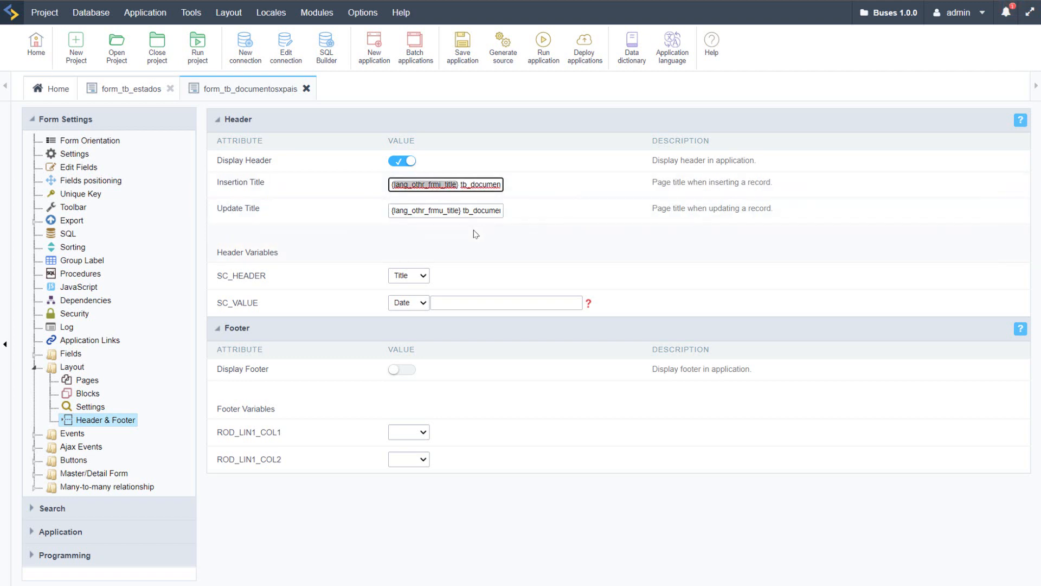
left_click(567, 189)
Step: Run form_tb_documentosxpais and compare the displayed header text with its title settings
left_click(544, 44)
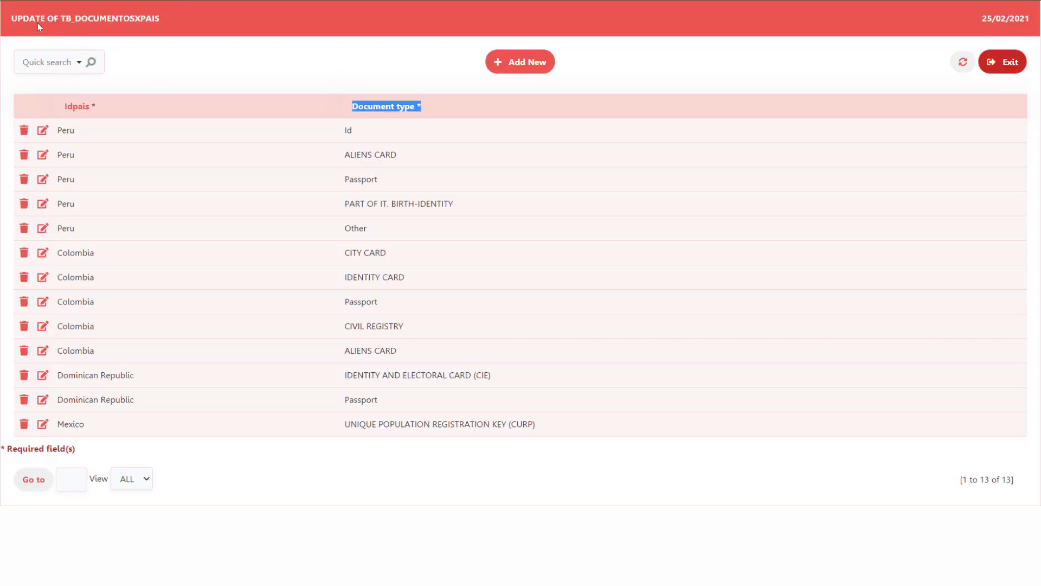
double_click(27, 18)
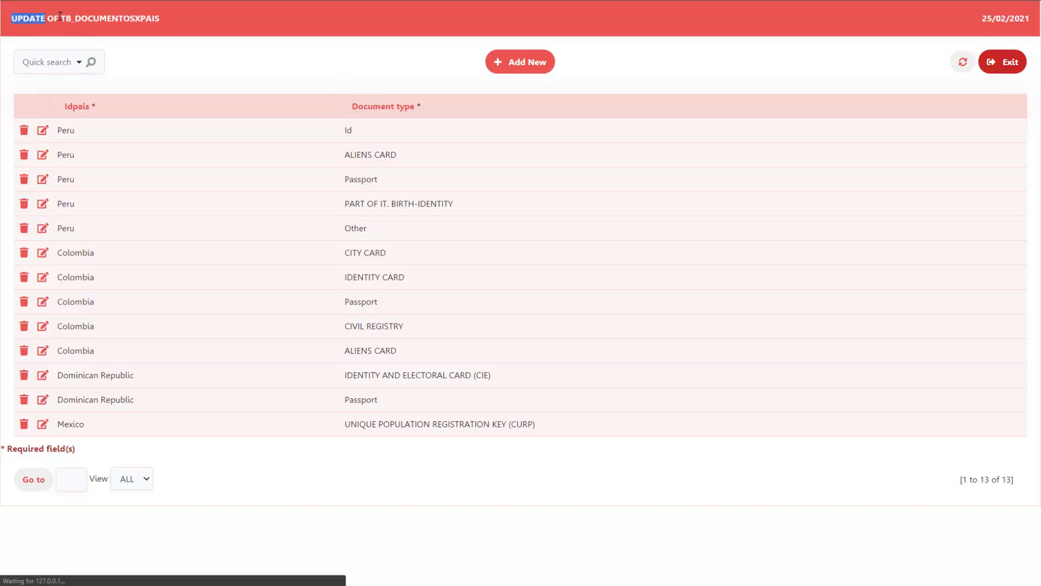
left_click_drag(59, 17, 17, 21)
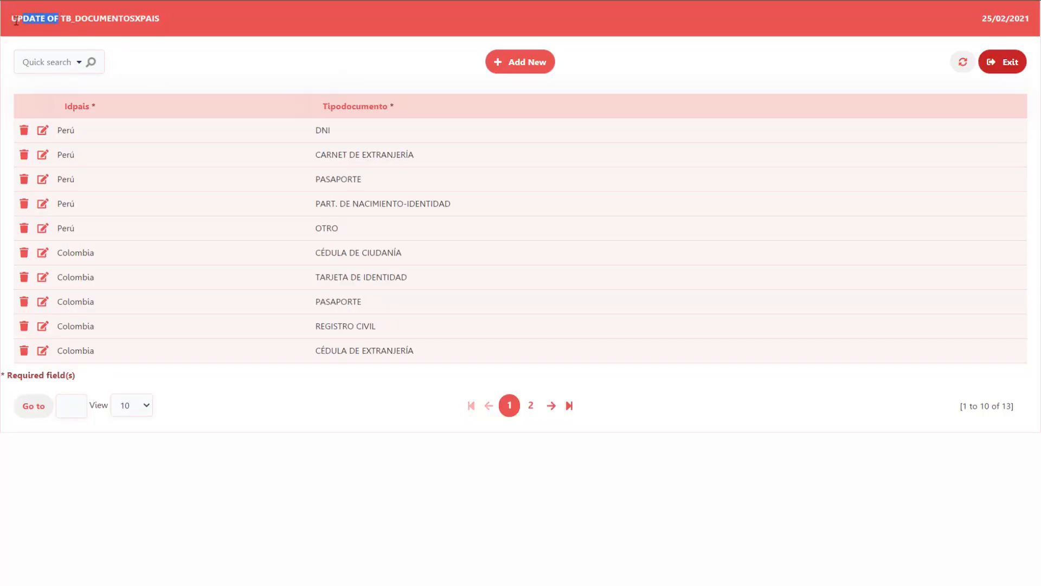
double_click(96, 23)
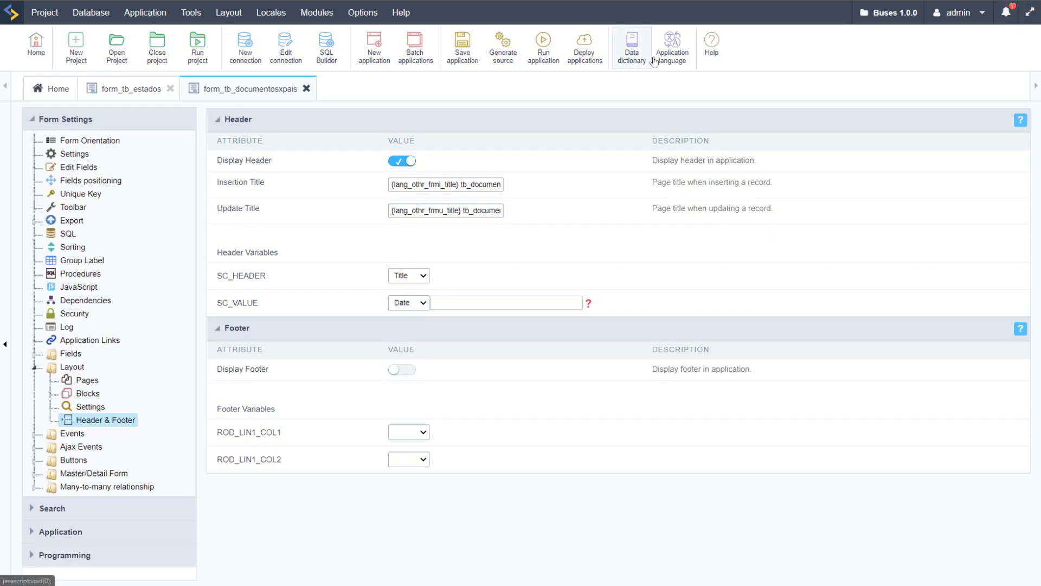
Step: Create a new project messages folder named app_titles in the application language settings
left_click(667, 49)
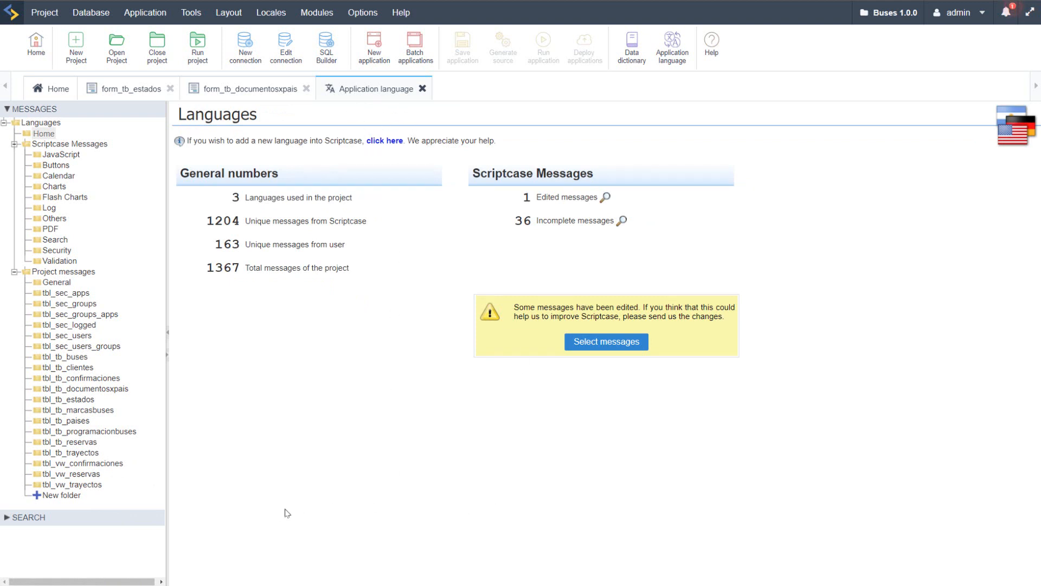
left_click(58, 500)
left_click(591, 152)
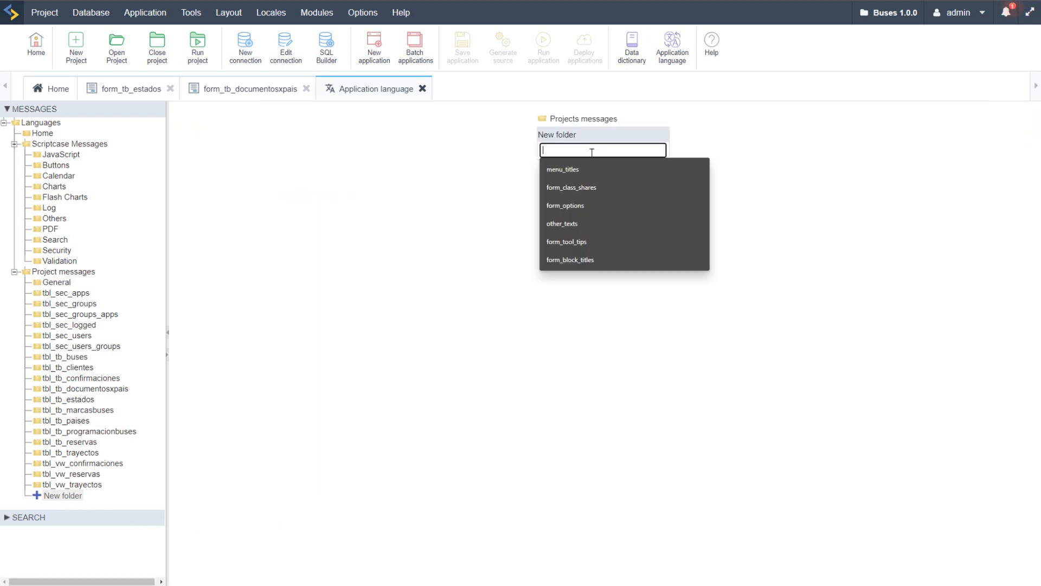
type("app_")
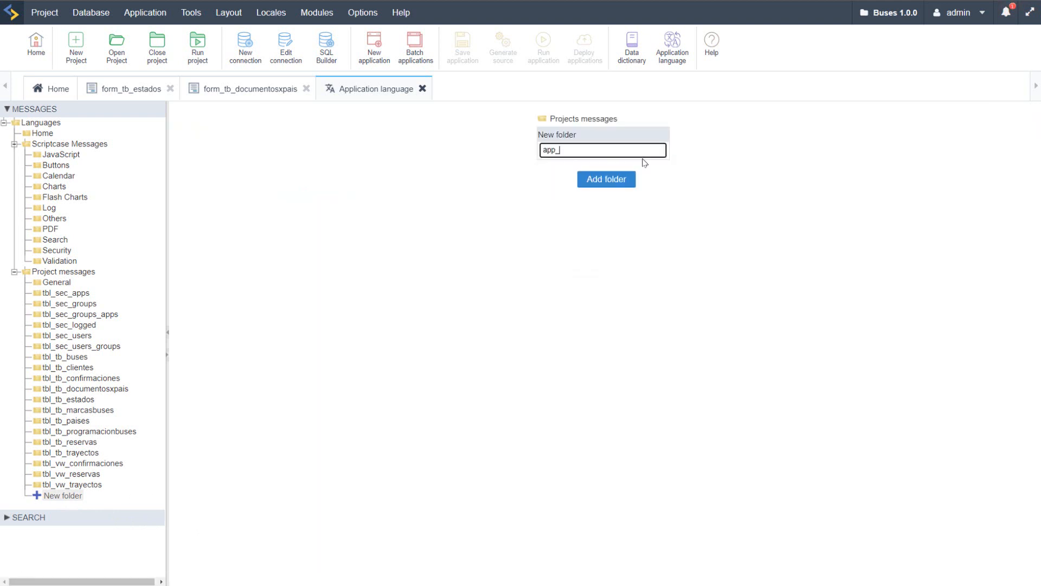
type("titles")
left_click(605, 179)
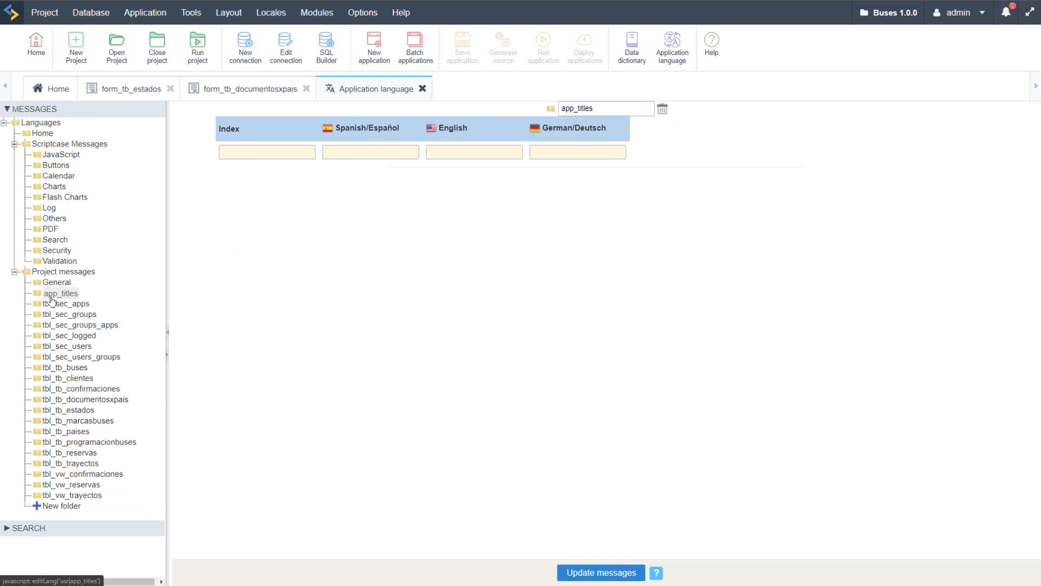
Step: Enter lang_tb_states_title as the first message index in the app_titles folder
left_click(257, 157)
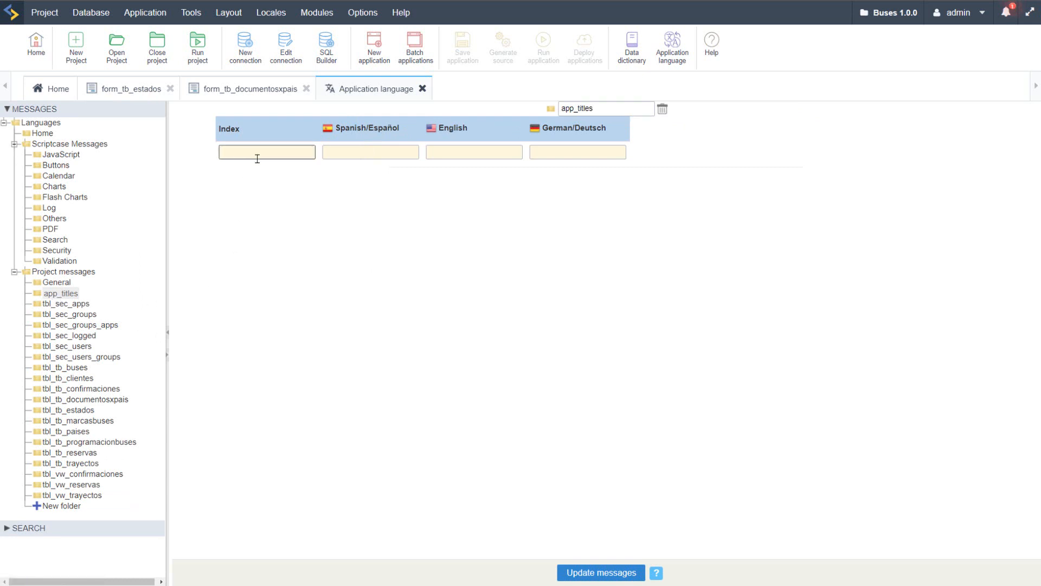
left_click(256, 157)
type("e")
left_click_drag(277, 152, 251, 154)
type("stat")
key("BackSpace")
key("BackSpace")
key("BackSpace")
type("tates")
Step: Set the lang_tb_states_title translations to Estados in Spanish and Status in English and German, and update the messages
left_click(408, 158)
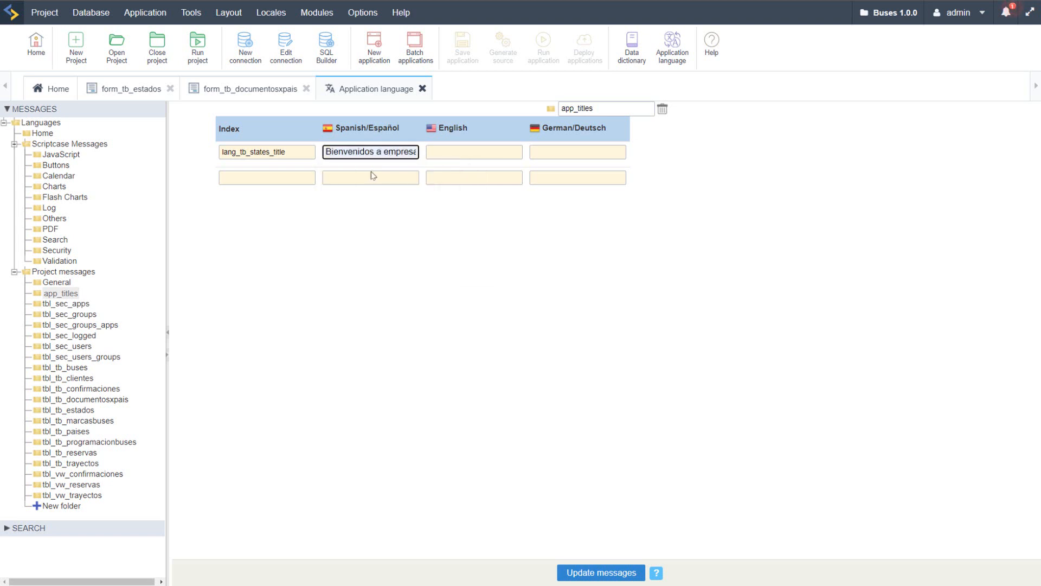
type("Estados")
left_click(539, 151)
left_click(521, 151)
type("Status")
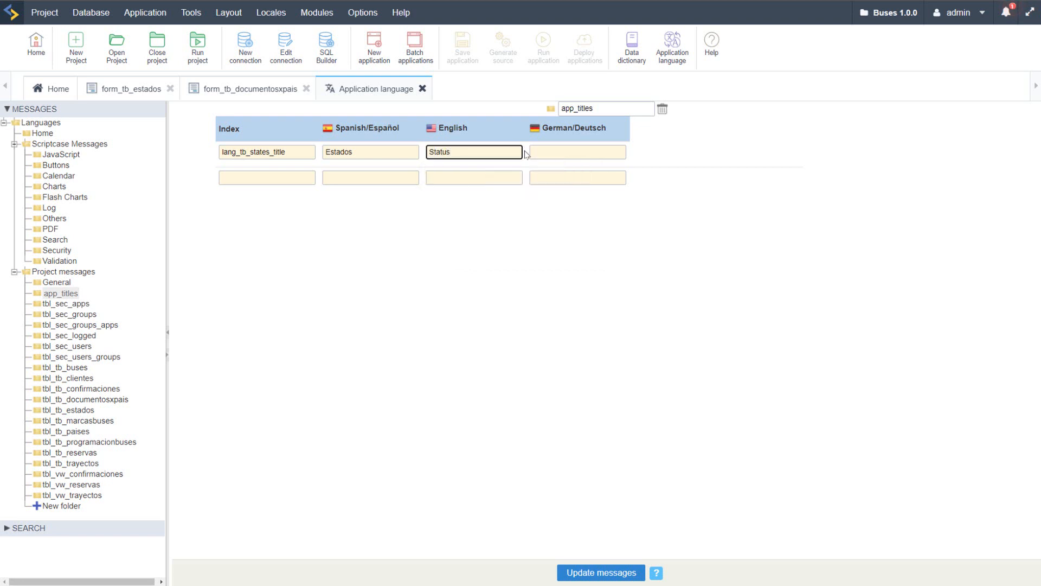
left_click(579, 149)
type("Status")
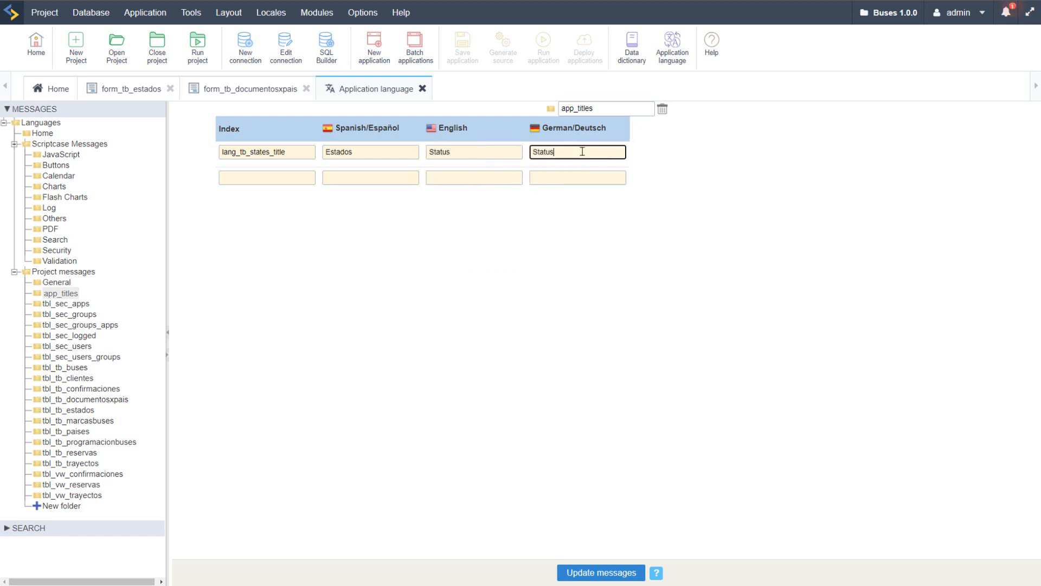
left_click(607, 572)
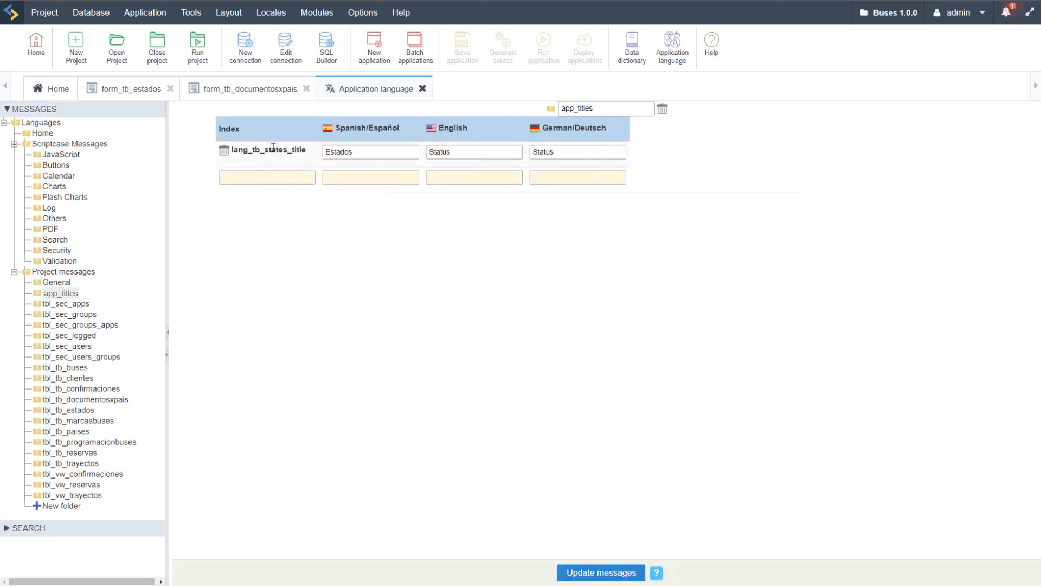
Step: Copy the lang_tb_states_title index and set the form_tb_estados Insertion Title to {lang_tb_states_title}
double_click(276, 150)
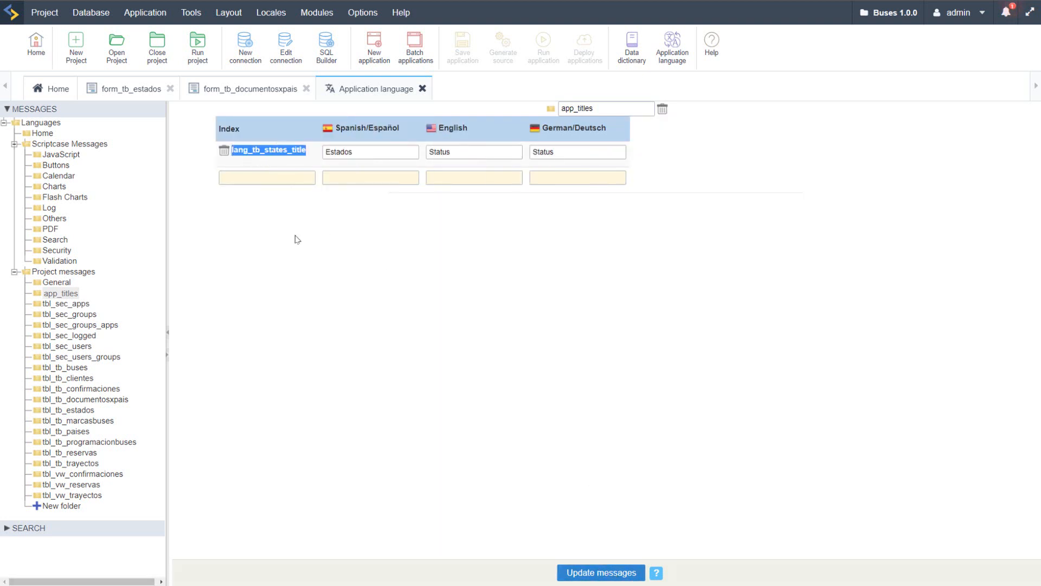
right_click(272, 150)
left_click(281, 161)
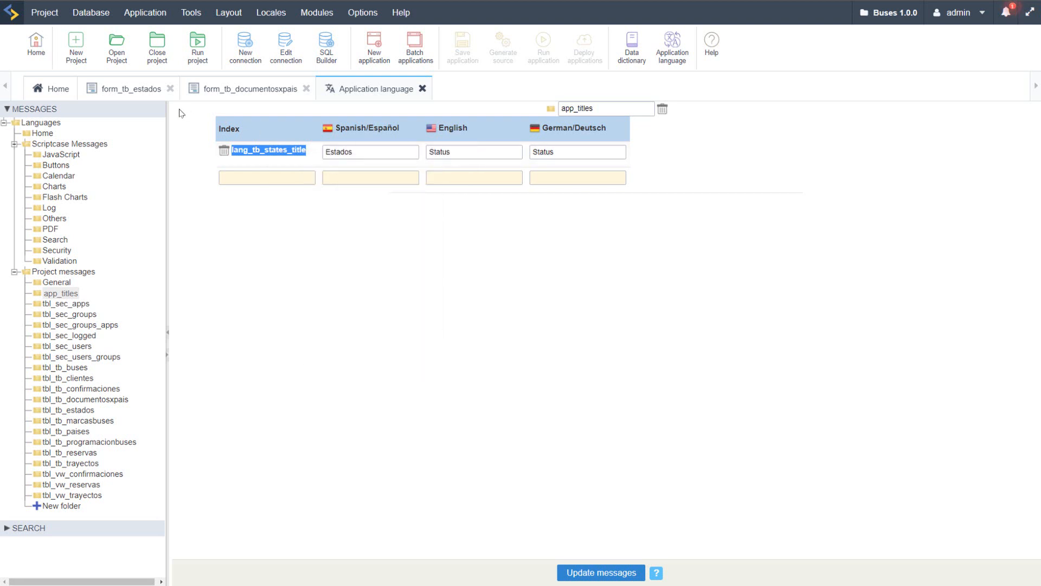
left_click(122, 95)
left_click_drag(392, 184, 447, 244)
key("BackSpace")
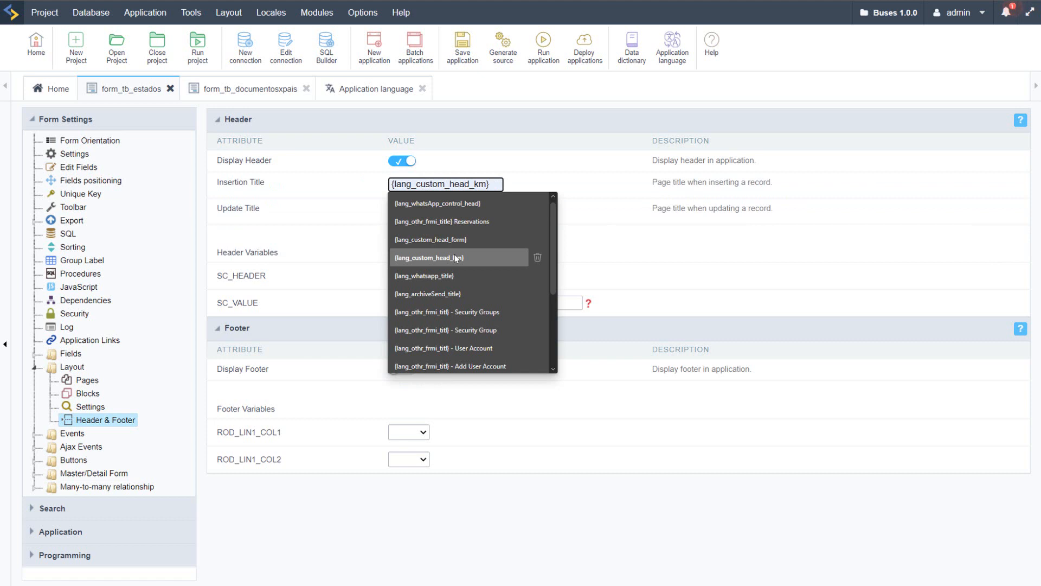
right_click(486, 185)
left_click(523, 288)
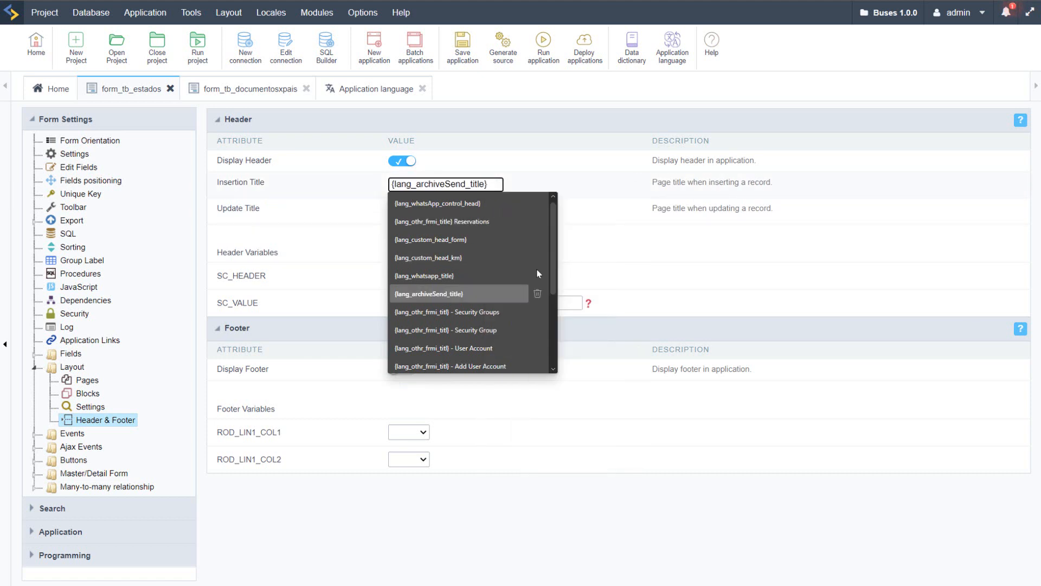
type("}")
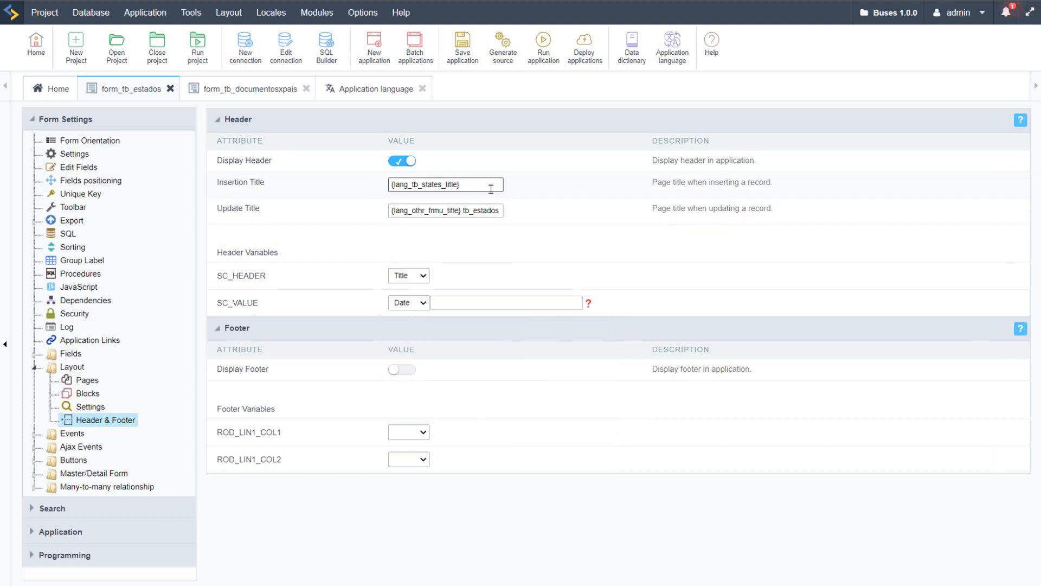
Step: Append " - Hello title" after the language variable in the form_tb_estados Insertion Title
left_click_drag(494, 185, 366, 190)
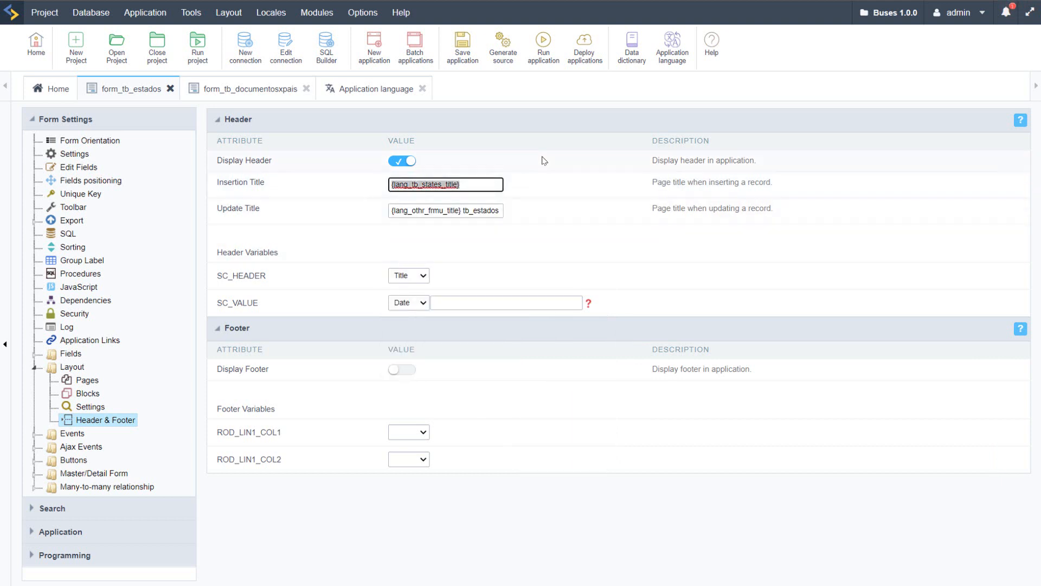
left_click(485, 185)
type("- Hello ")
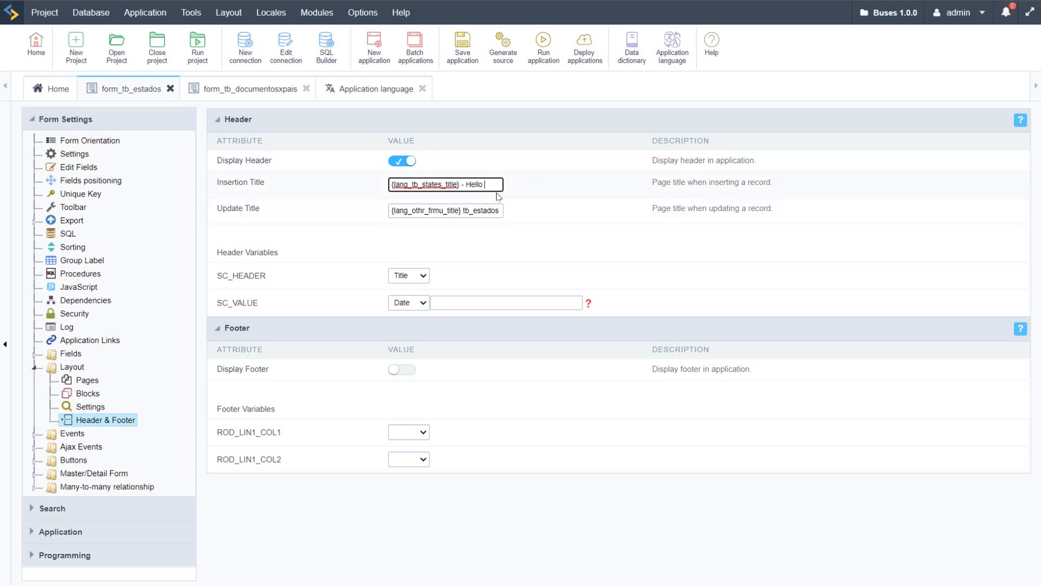
type("title")
left_click(497, 211)
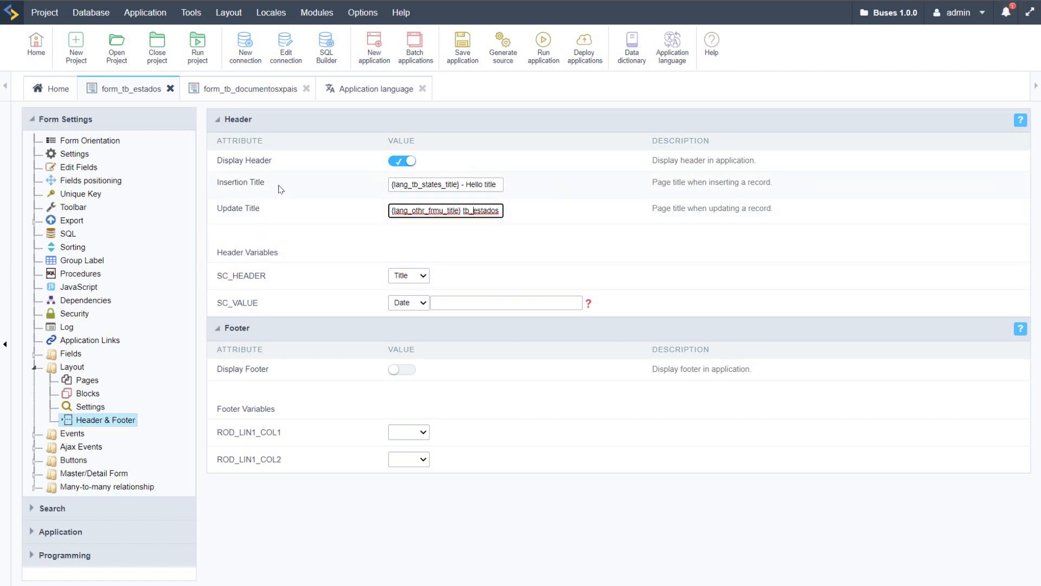
left_click_drag(281, 189, 218, 210)
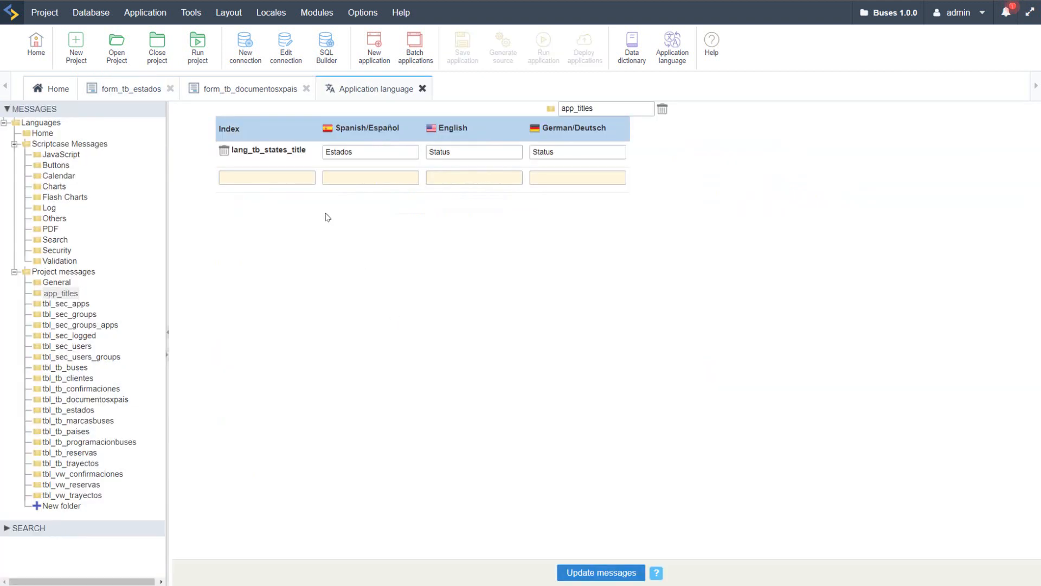
Step: Enter lang_update_status as a new message index in the app_titles folder
left_click(255, 183)
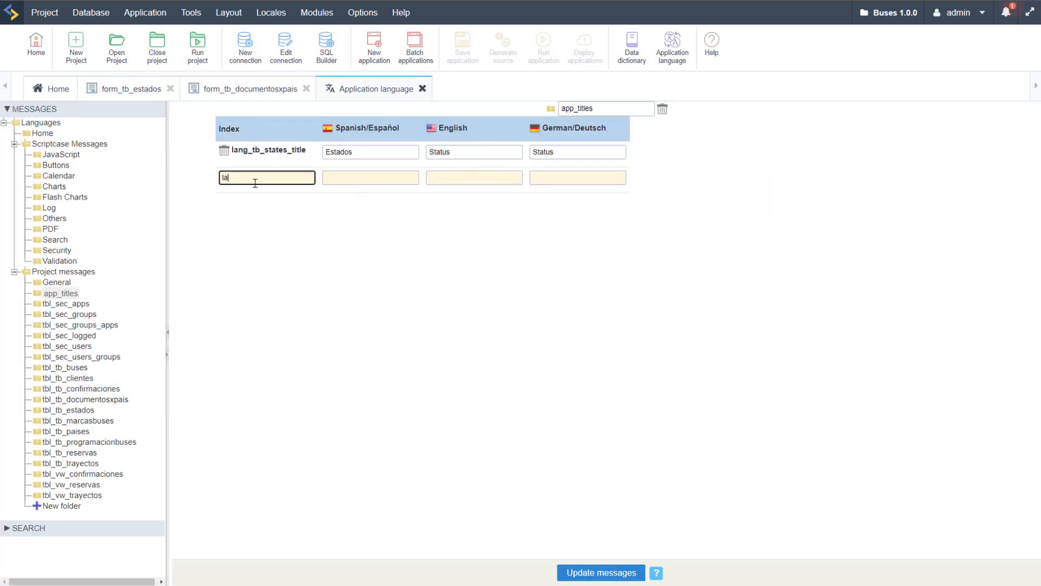
type("lang_update_fr_")
key("BackSpace")
Step: Set the lang_update_status translations to Update Estados in Spanish and Update Status in English
left_click(358, 179)
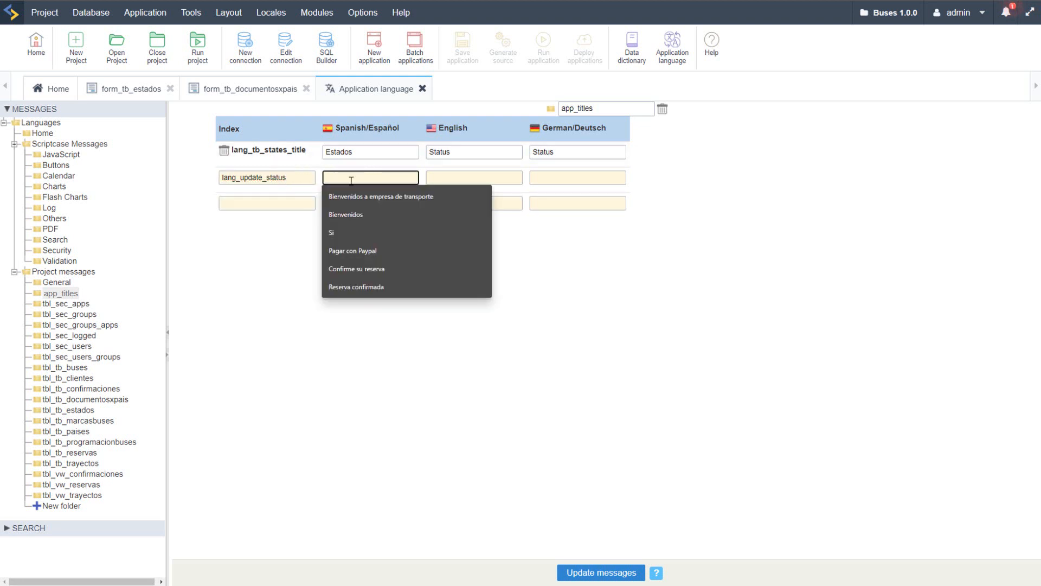
type("Update")
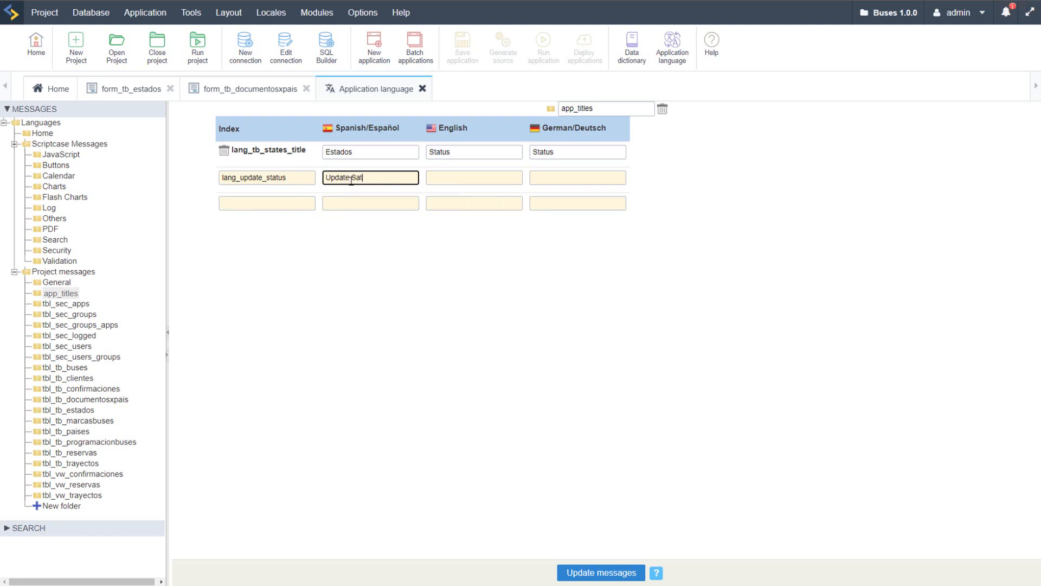
type(" Sat")
key("BackSpace")
key("BackSpace")
left_click(345, 153)
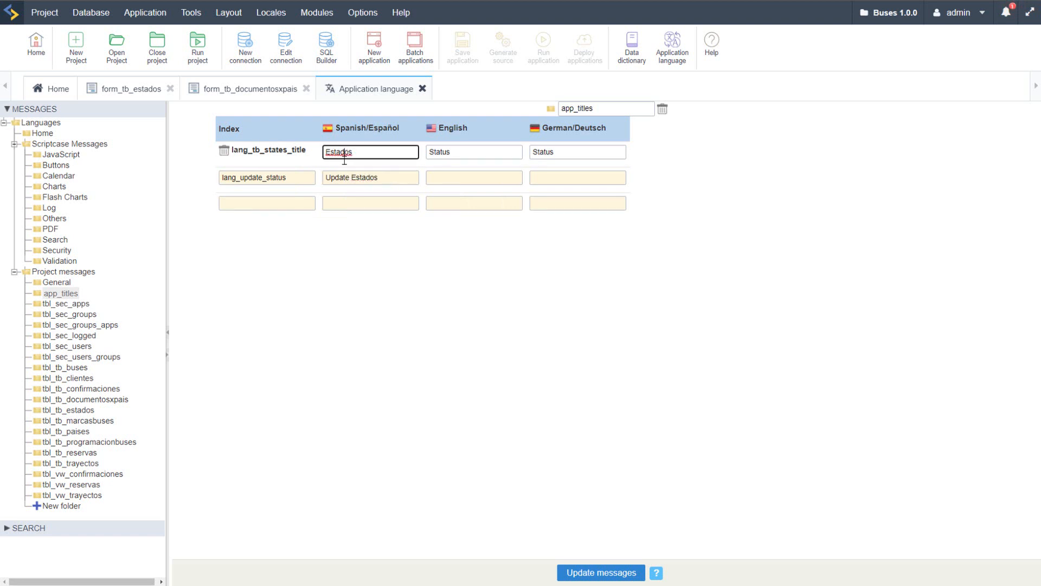
double_click(336, 177)
left_click(470, 178)
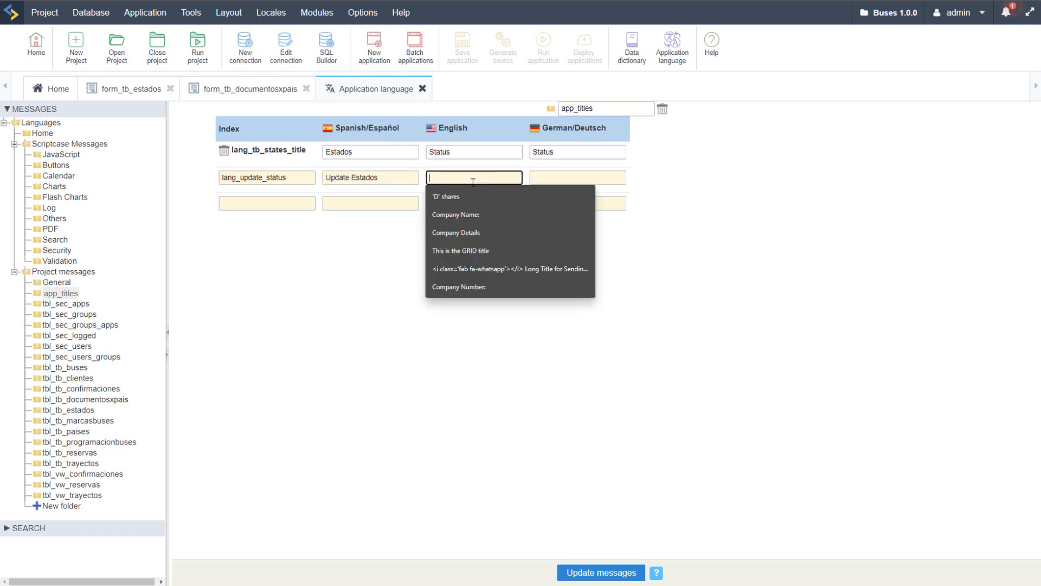
type("Updae S")
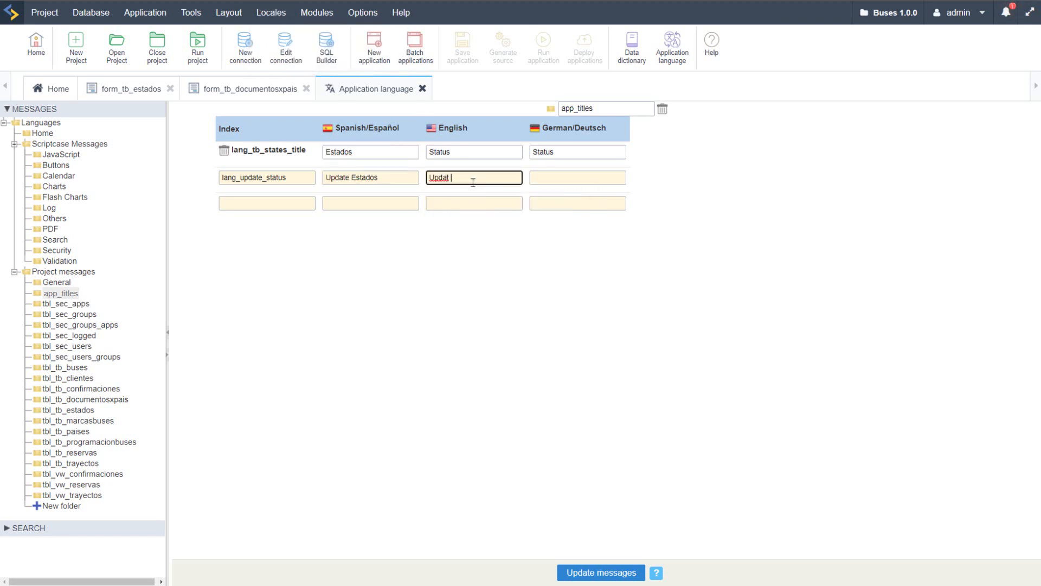
key("BackSpace")
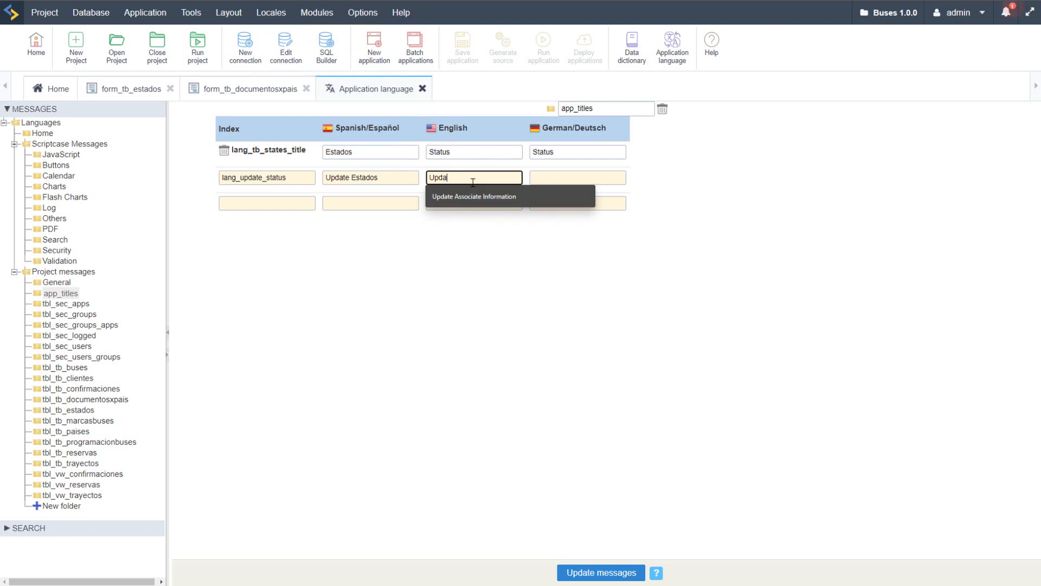
type("te Status")
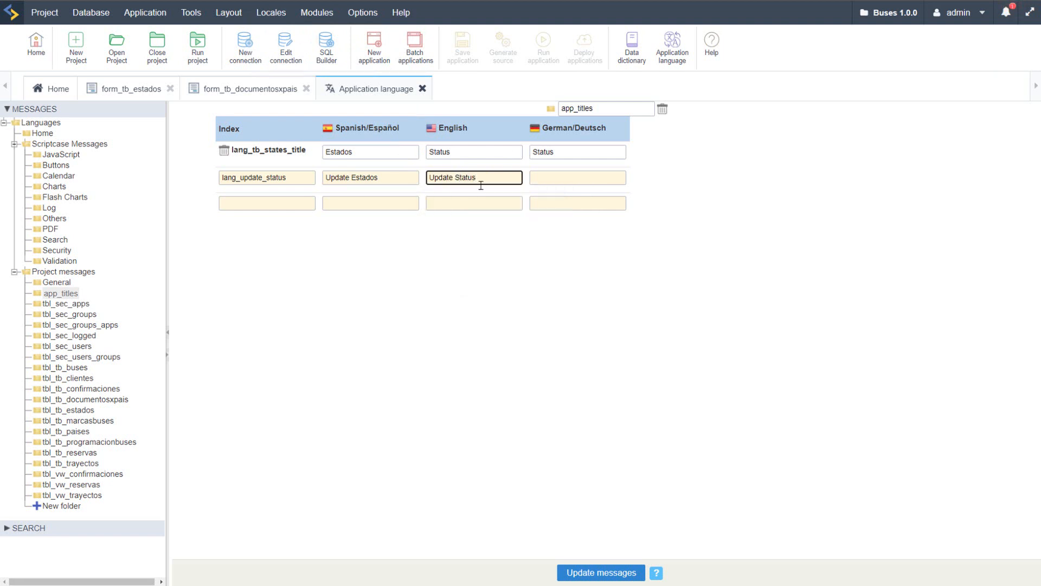
Step: Copy the English text Update Status into the German translation of lang_update_status and update the messages
key("ctrl+a")
left_click(564, 182)
type("lang_tb_states_title")
left_click(503, 298)
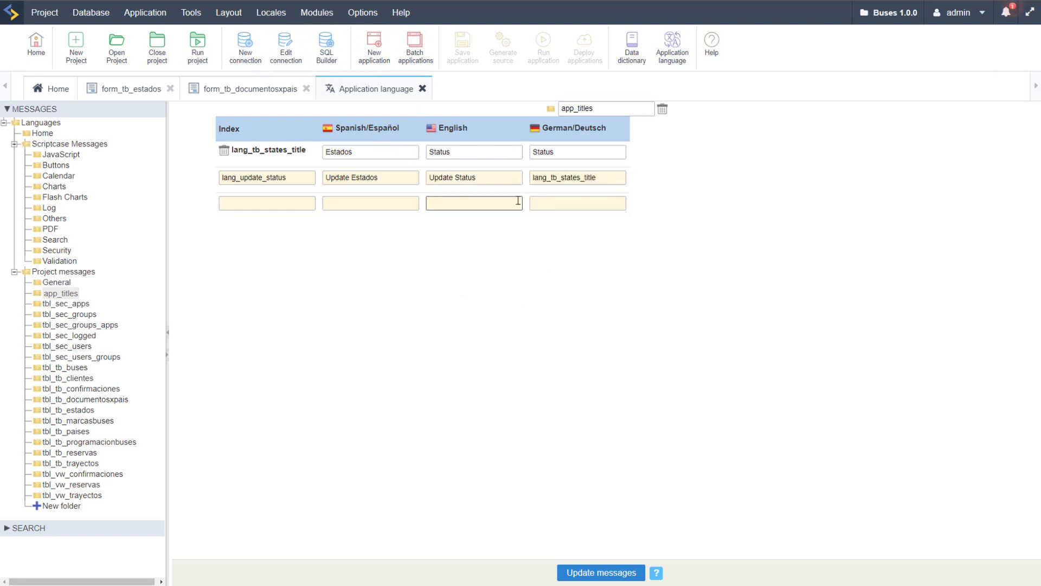
left_click_drag(497, 178, 409, 177)
right_click(465, 181)
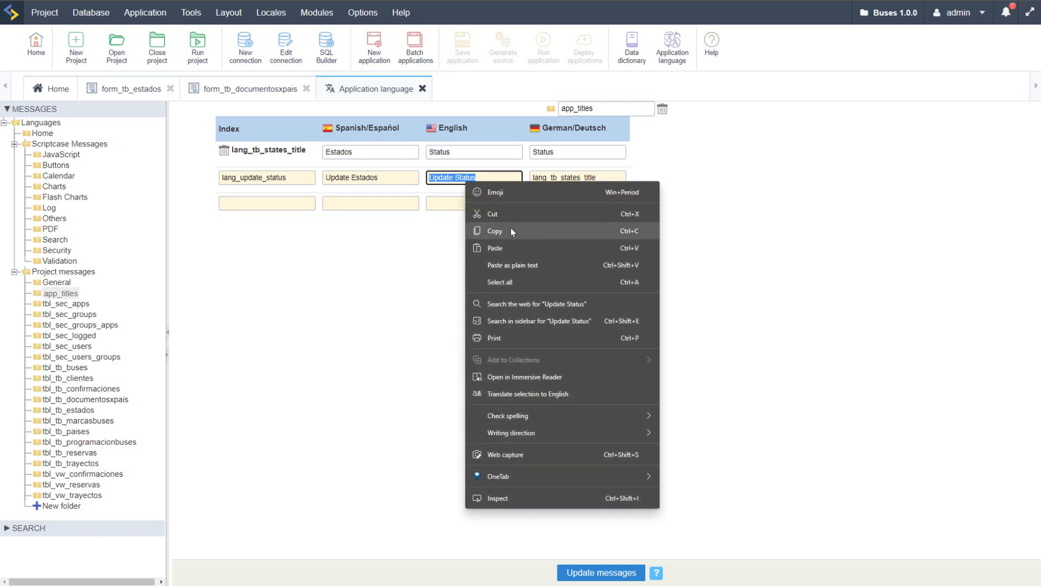
left_click(494, 231)
key("ctrl+v")
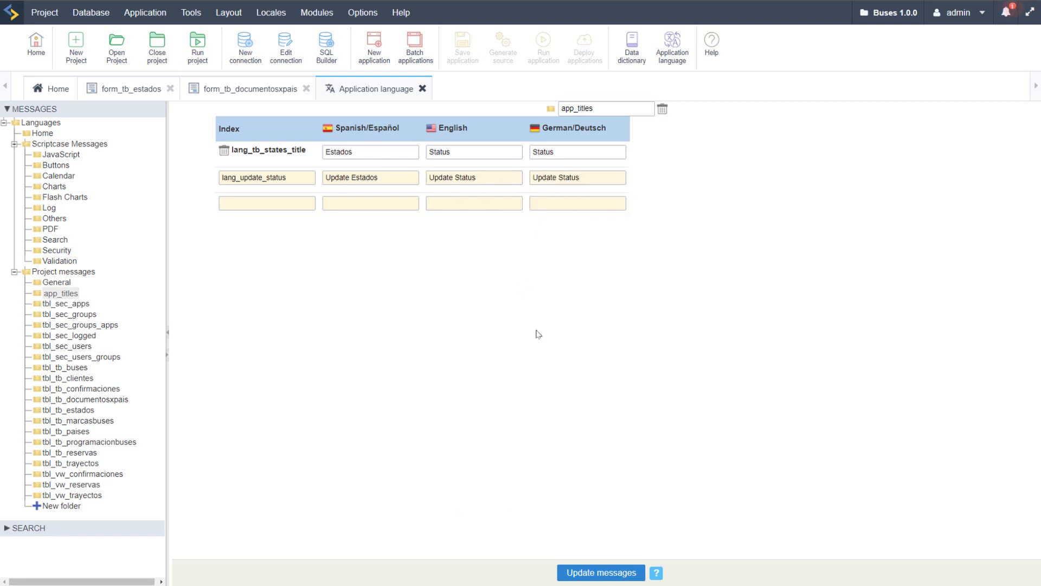
left_click(601, 572)
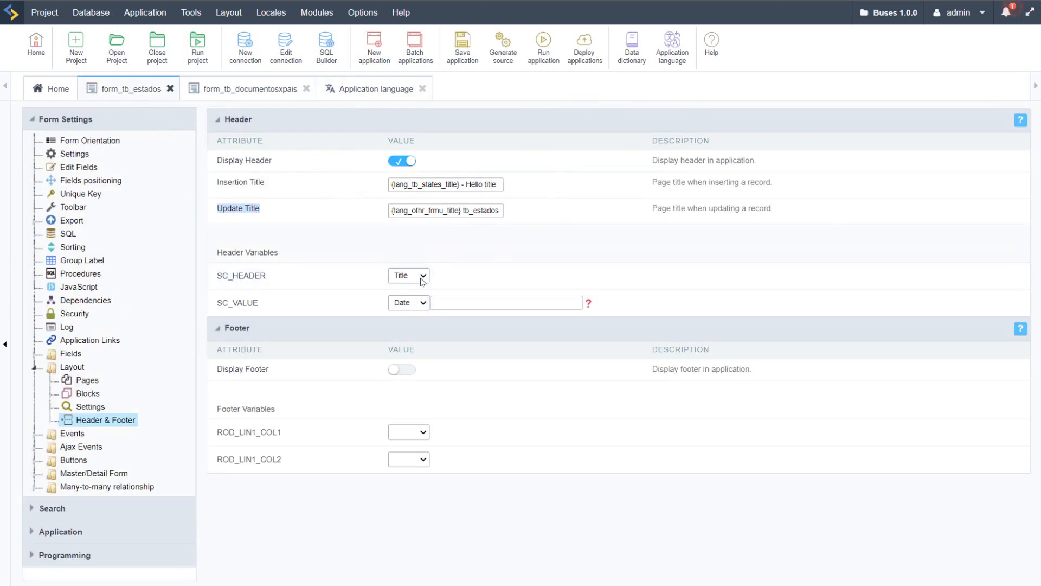
Step: Replace the form_tb_estados Update Title with a copy of its Insertion Title, {lang_tb_states_title} - Hello title
left_click(437, 210)
triple_click(421, 187)
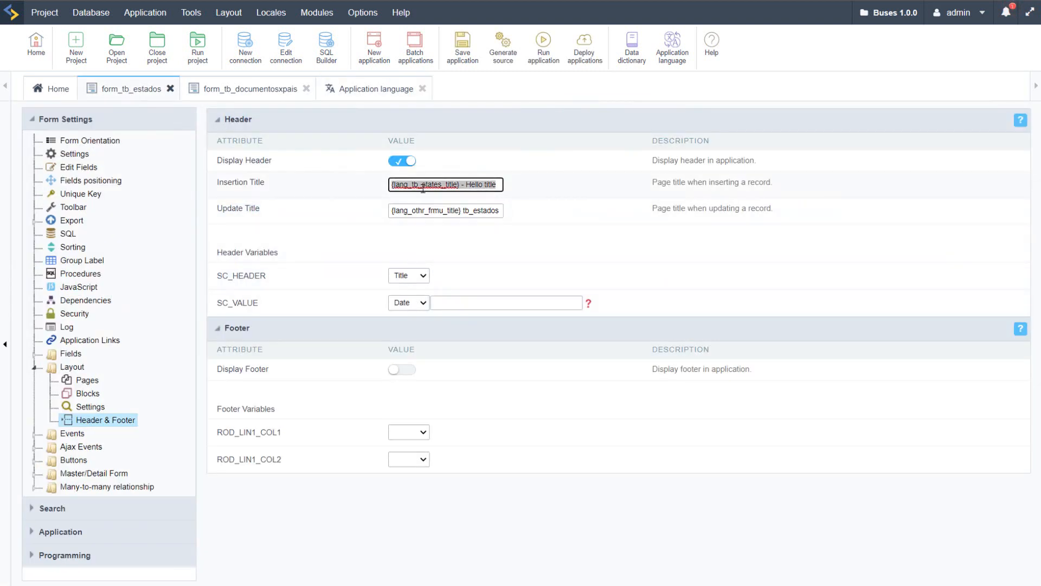
right_click(444, 187)
left_click(482, 239)
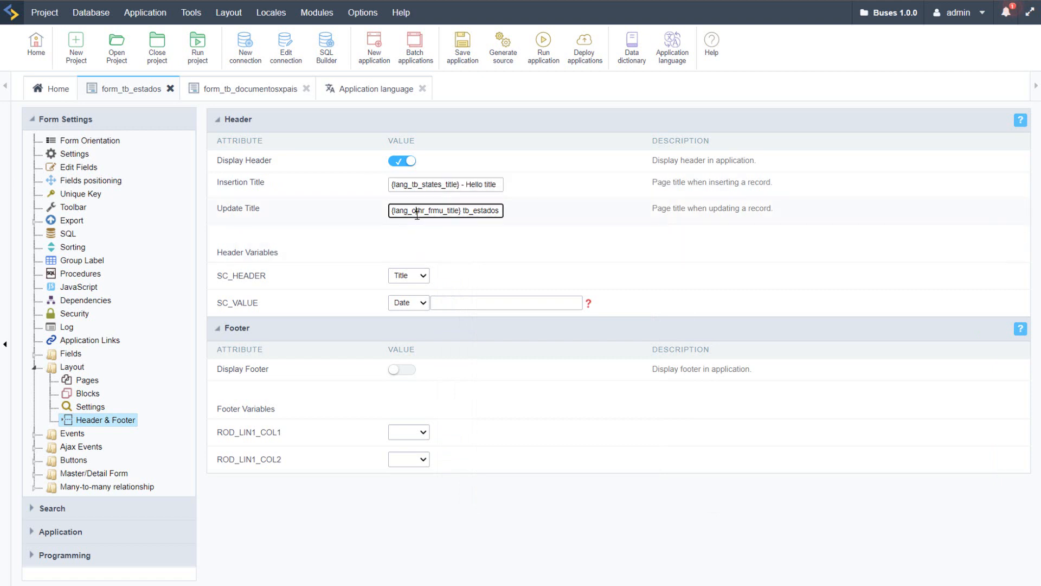
triple_click(420, 211)
right_click(413, 212)
left_click(458, 278)
Step: Check the new index name in the language messages and change the Update Title variable to {lang_update_status}, keeping " - Hello title"
left_click(381, 93)
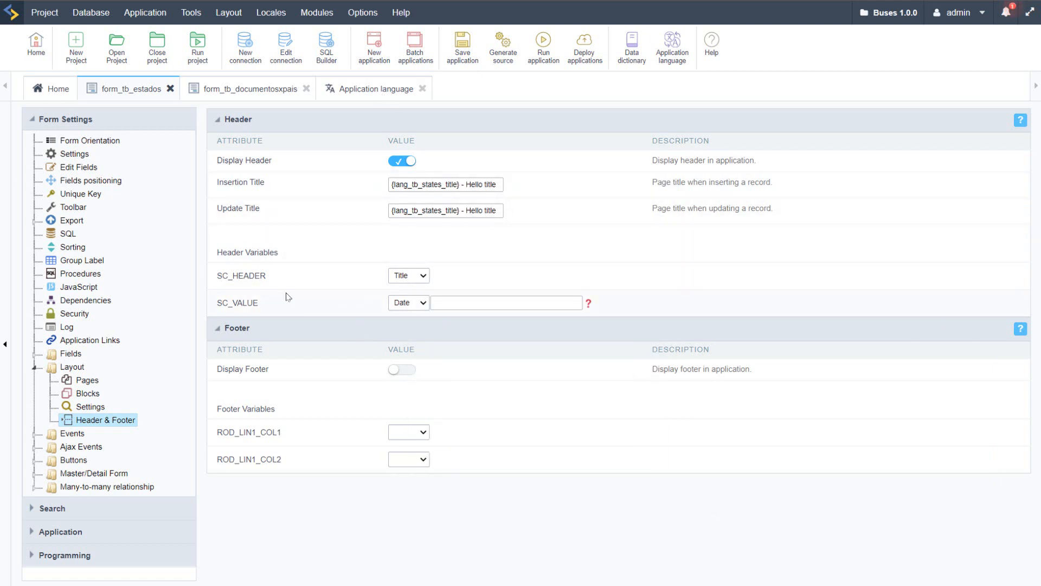
left_click(131, 96)
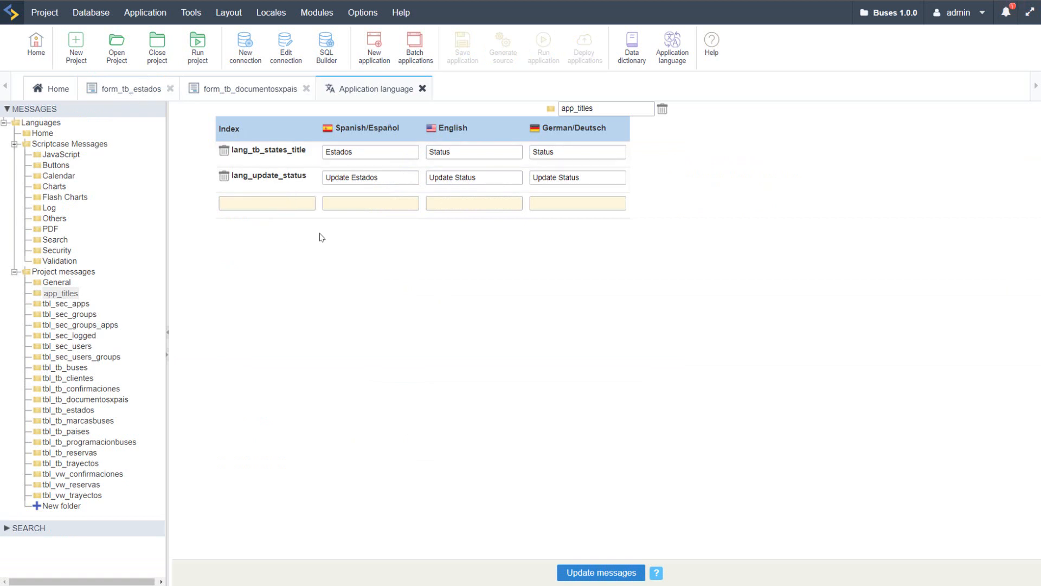
key("BackSpace")
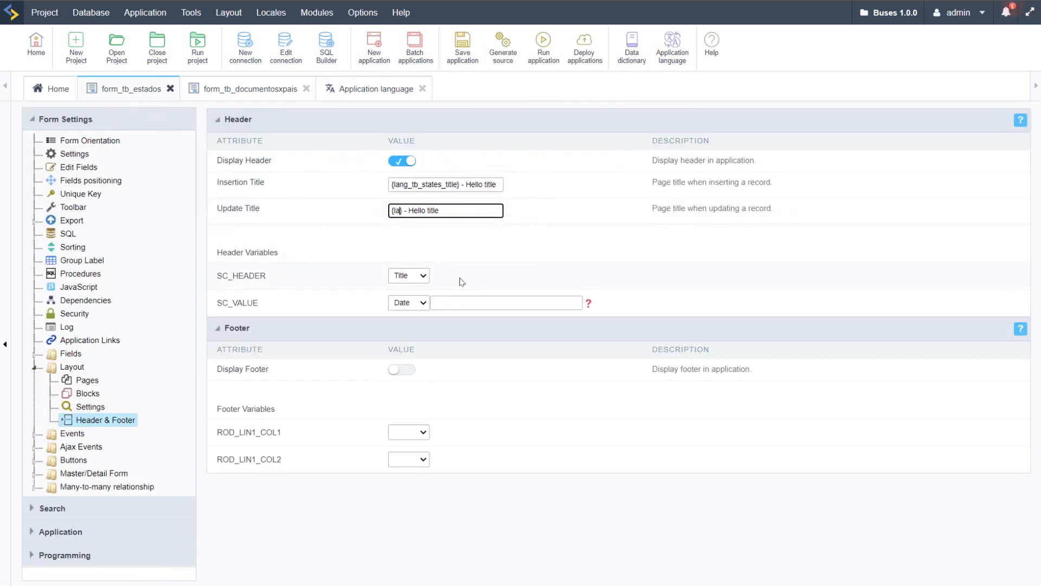
type("lang_update_status")
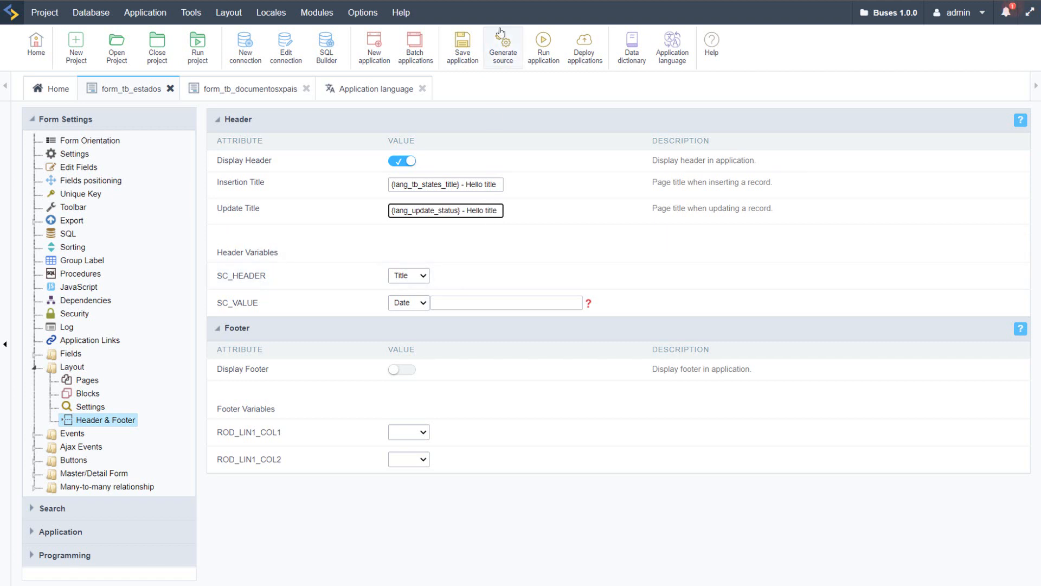
Step: Run form_tb_estados and examine the update title in its header
left_click(543, 46)
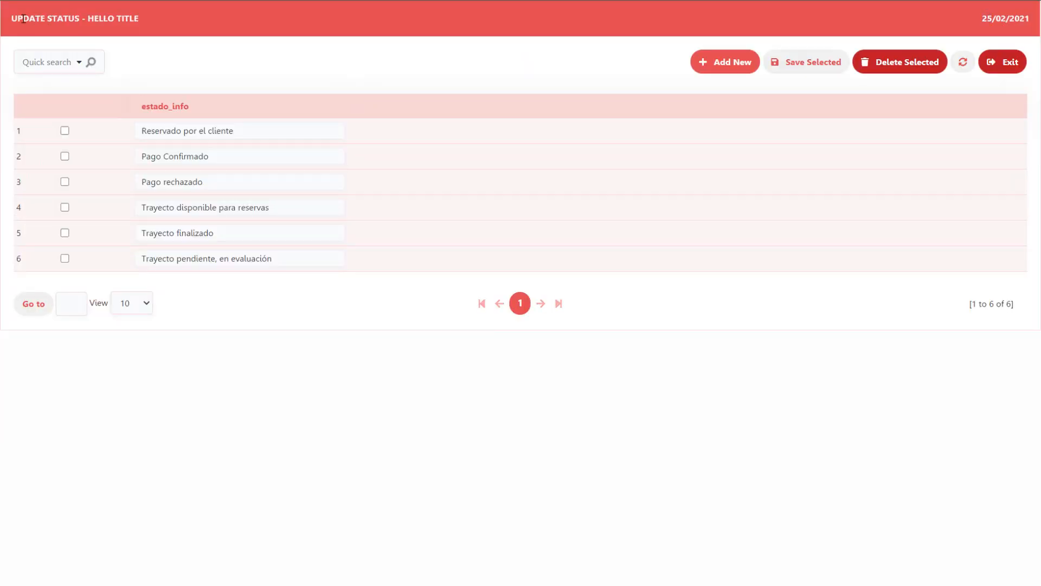
double_click(98, 19)
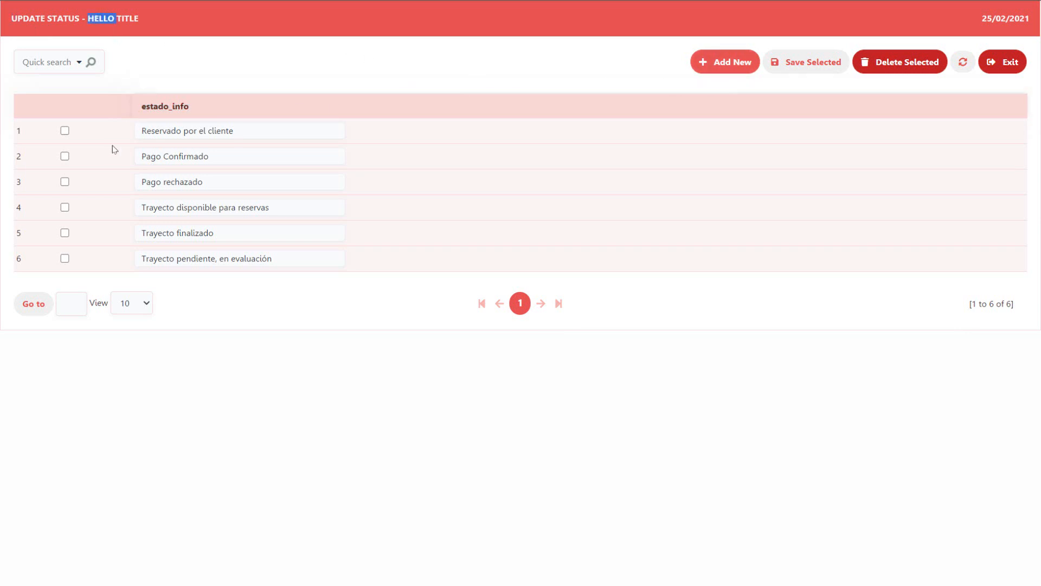
double_click(129, 19)
key("ctrl+Tab")
Step: Set the form_tb_estados orientation to Single record, run it, and view its header titles when updating and adding a record
left_click(101, 141)
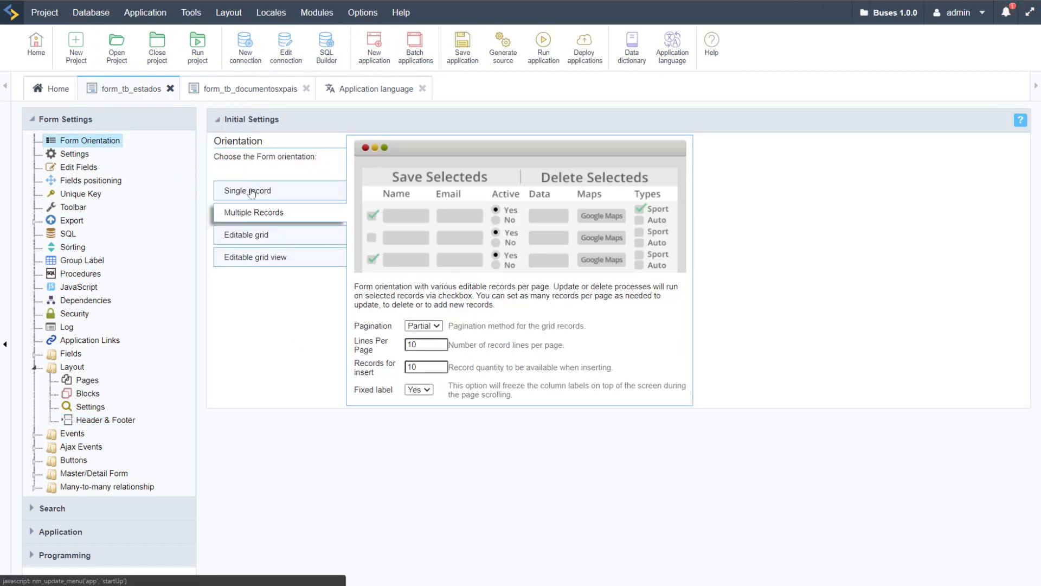
left_click(250, 191)
left_click(543, 46)
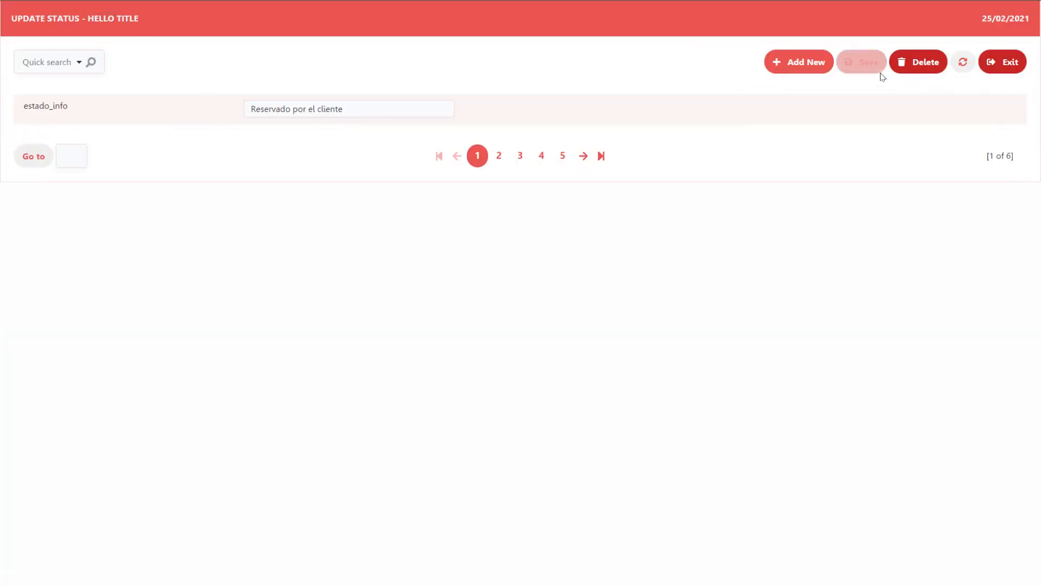
left_click(807, 63)
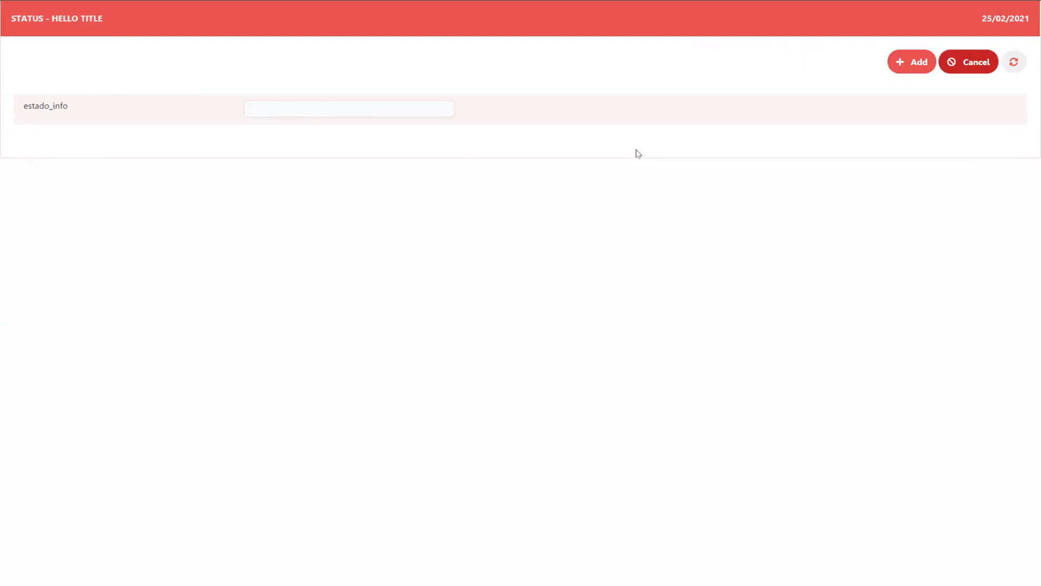
left_click(955, 68)
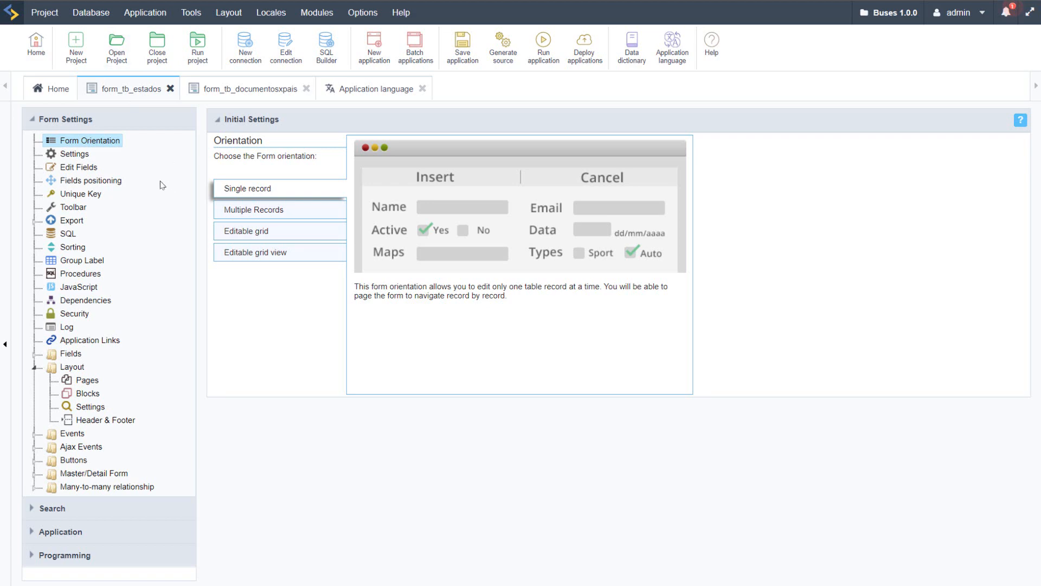
Step: Set the form_tb_estados orientation back to Multiple Records, run it, and open the view for adding new records
left_click(259, 210)
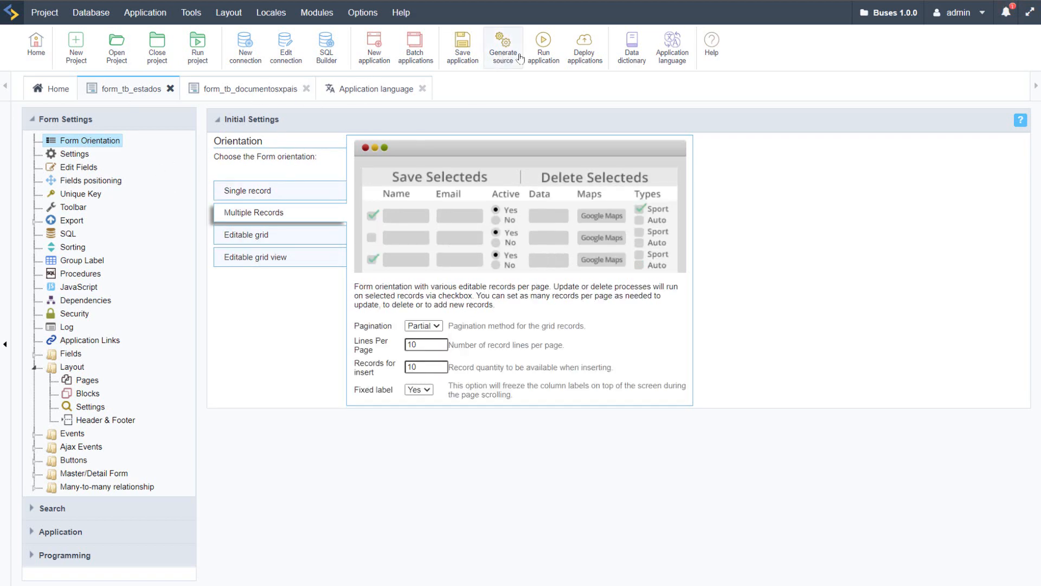
left_click(544, 46)
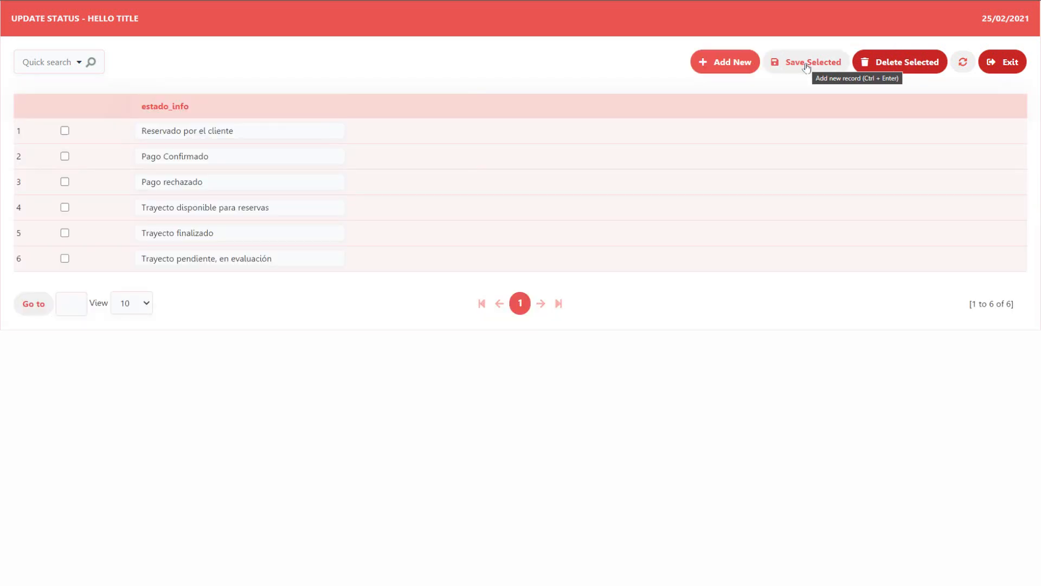
left_click(729, 63)
Step: Fill the first new estado_info row with United Kingdom (+44), inspect the insertion title, and cancel adding records
left_click(188, 130)
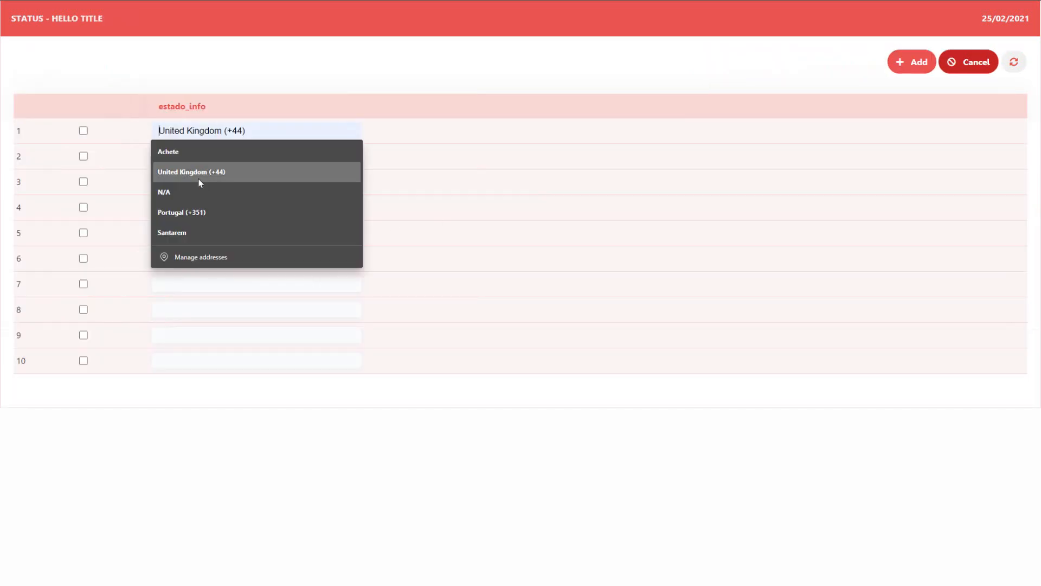
left_click(199, 180)
left_click(199, 156)
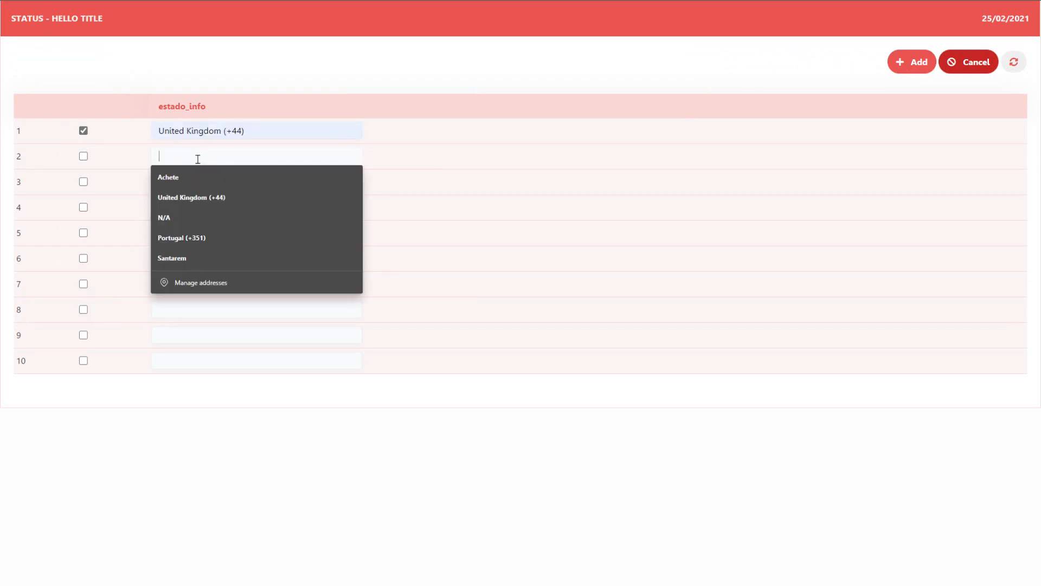
left_click(48, 28)
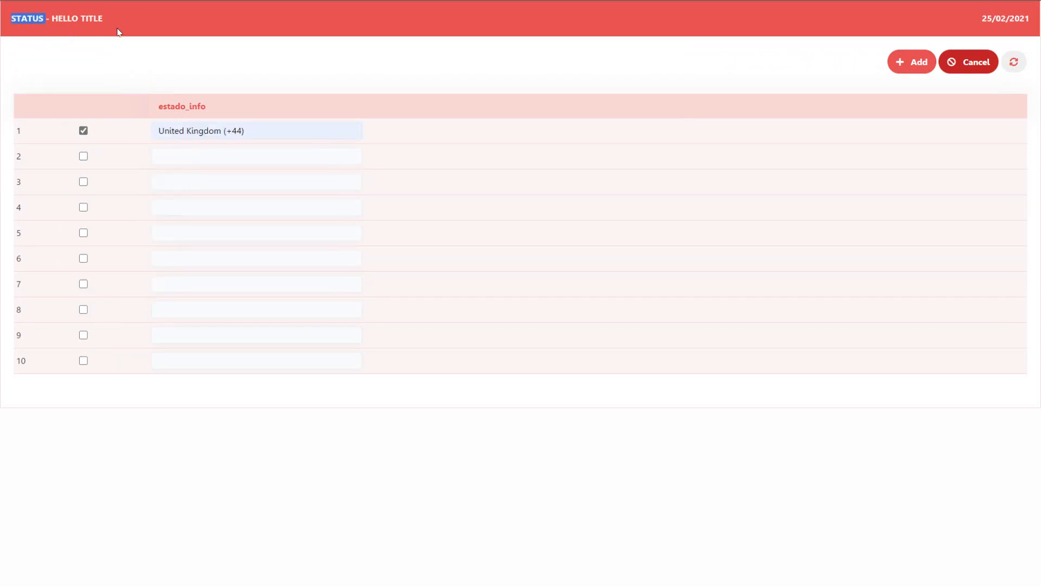
left_click(982, 64)
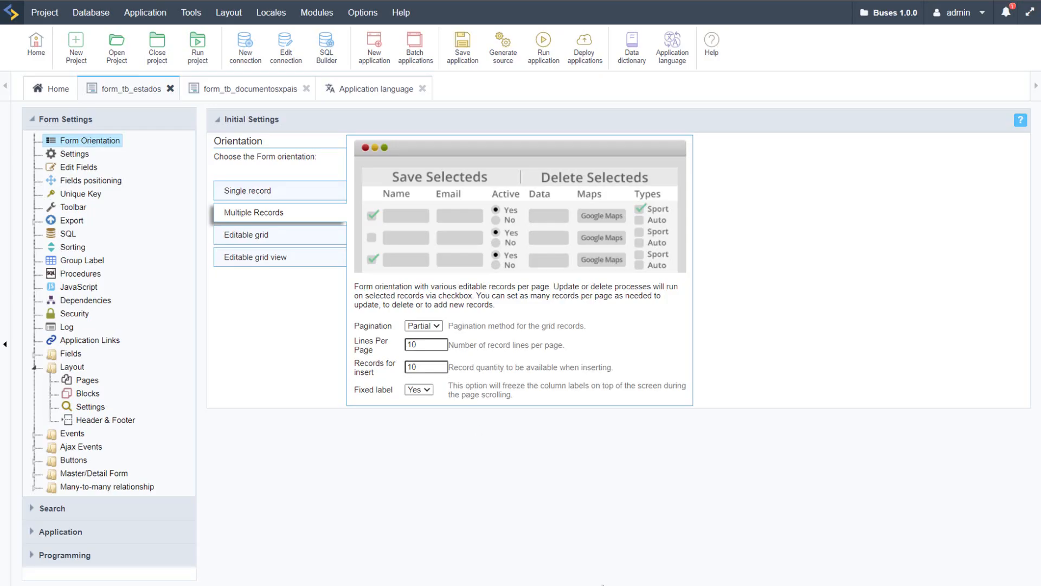
Step: Examine the estado_info records in the running form, including Reservado por el cliente and Pago Confirmado
left_click(86, 166)
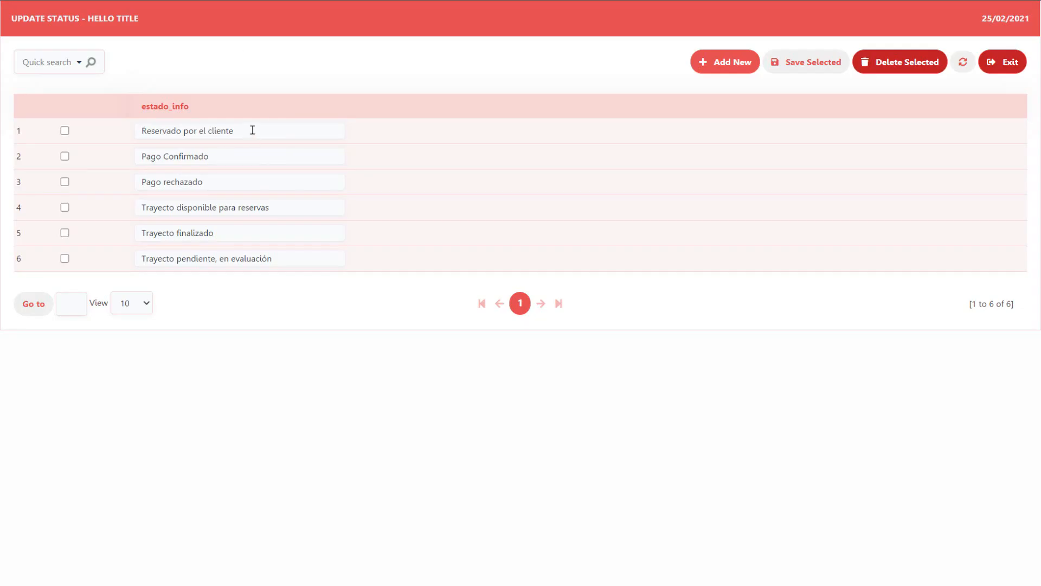
left_click(252, 130)
left_click(250, 159)
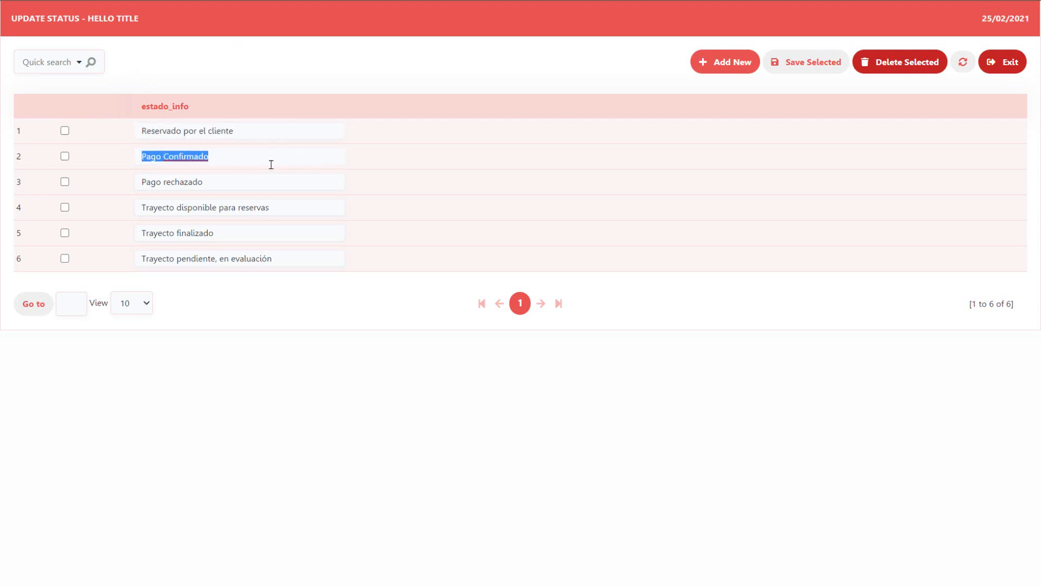
left_click(414, 169)
left_click_drag(237, 158, 177, 164)
left_click(221, 183)
left_click(403, 195)
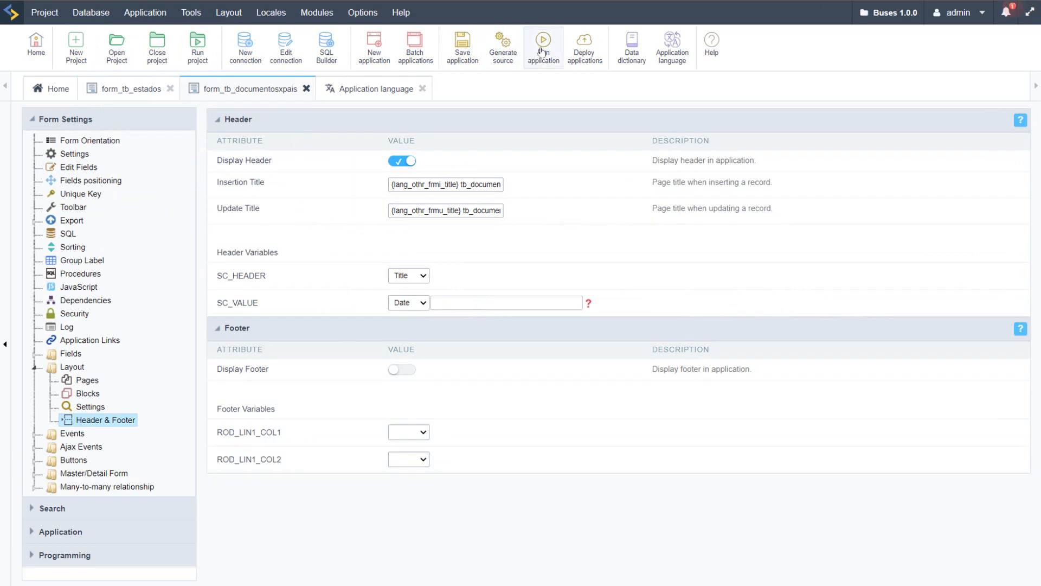
Step: Run the form_tb_documentosxpais application to view its header
left_click(543, 47)
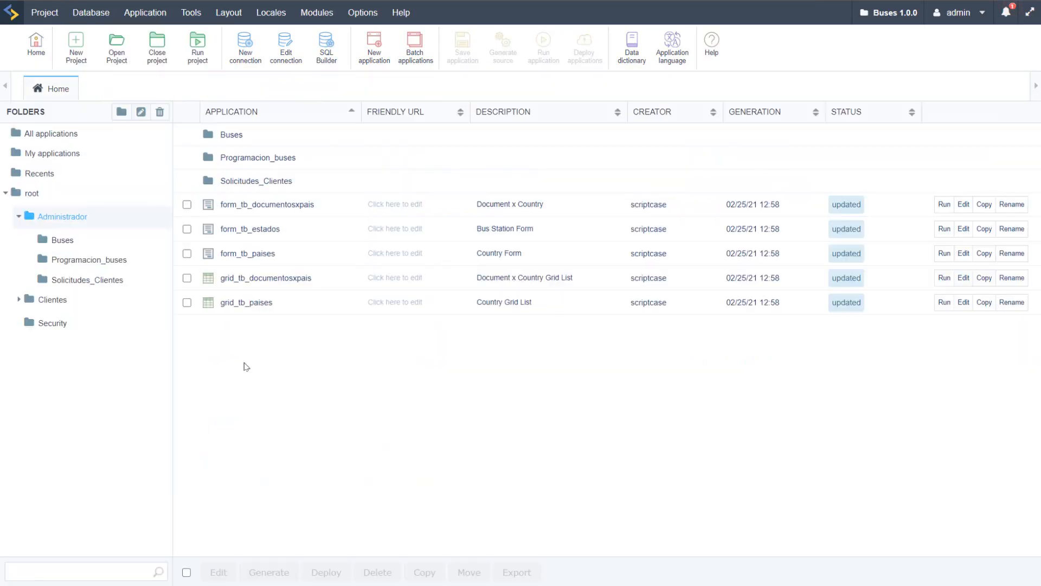
Step: Open form_tb_paises, grid_tb_documentosxpais and grid_tb_paises together for editing, and run the grid_tb_paises application
left_click(187, 253)
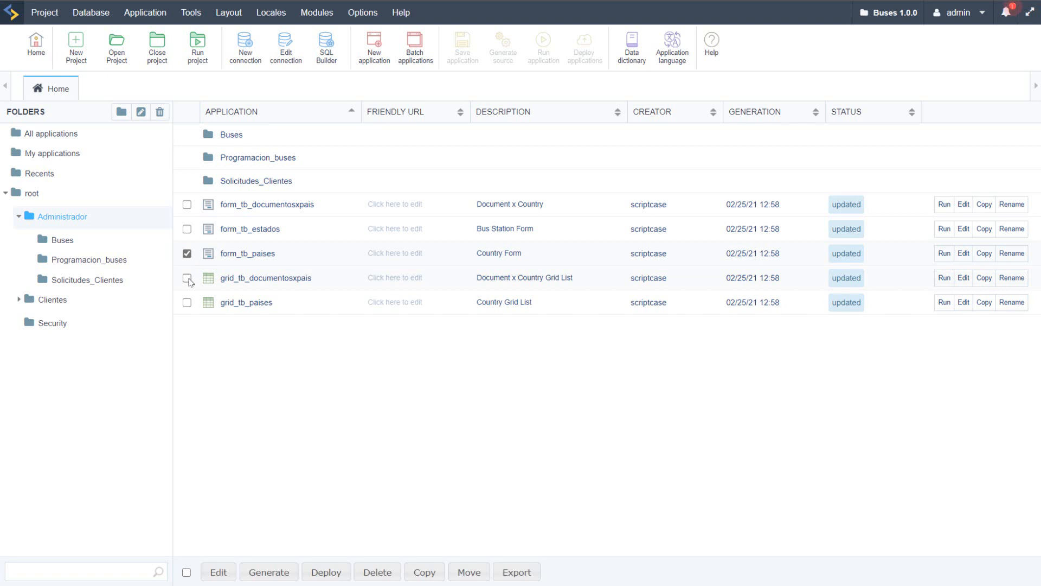
left_click(187, 277)
left_click(187, 303)
left_click(224, 572)
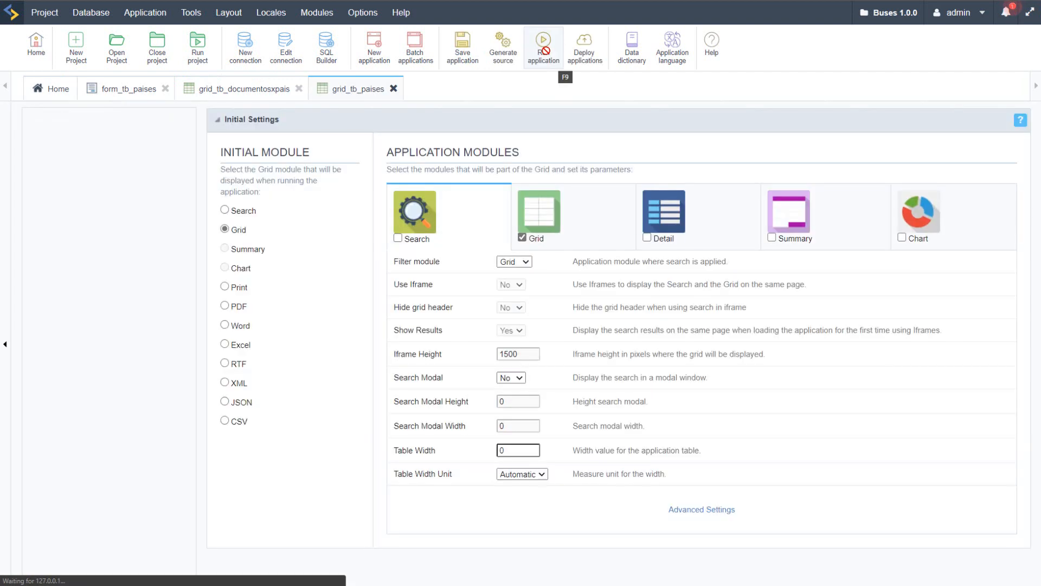
left_click(544, 49)
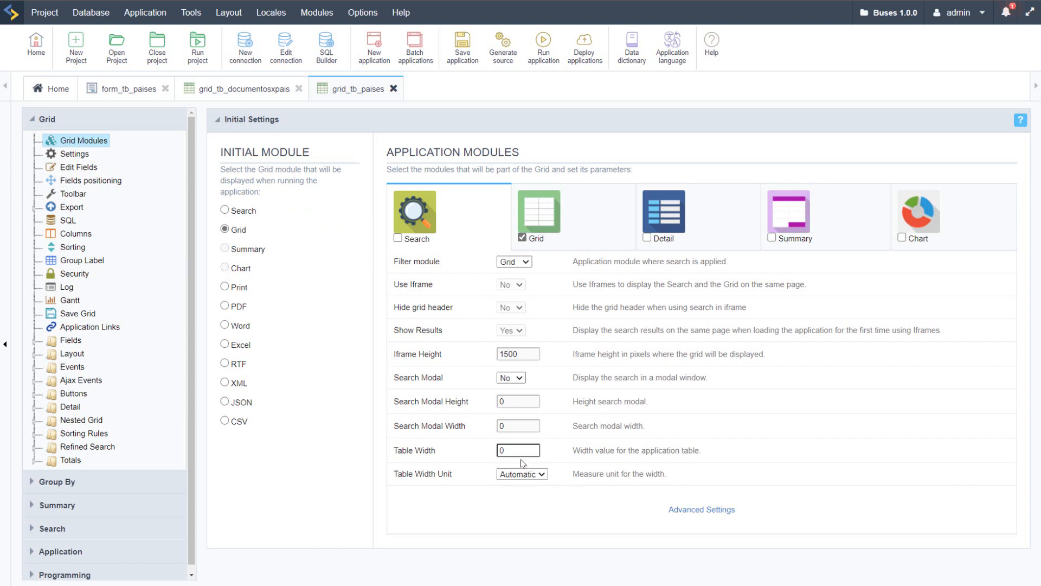
Step: Set the Search module's table width in grid_tb_paises to 100 with Percent as the unit
double_click(514, 455)
type("100")
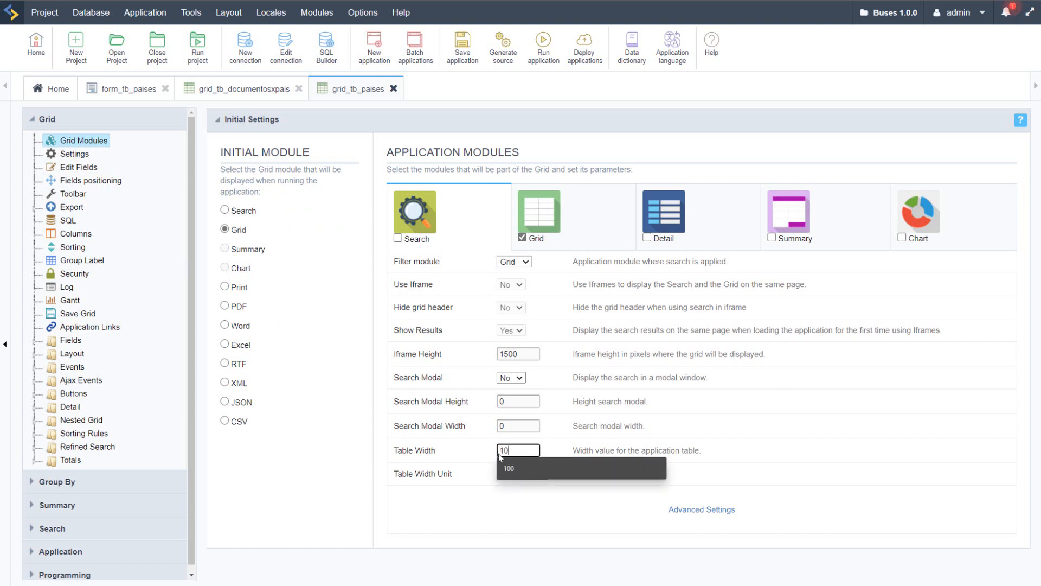
left_click(525, 475)
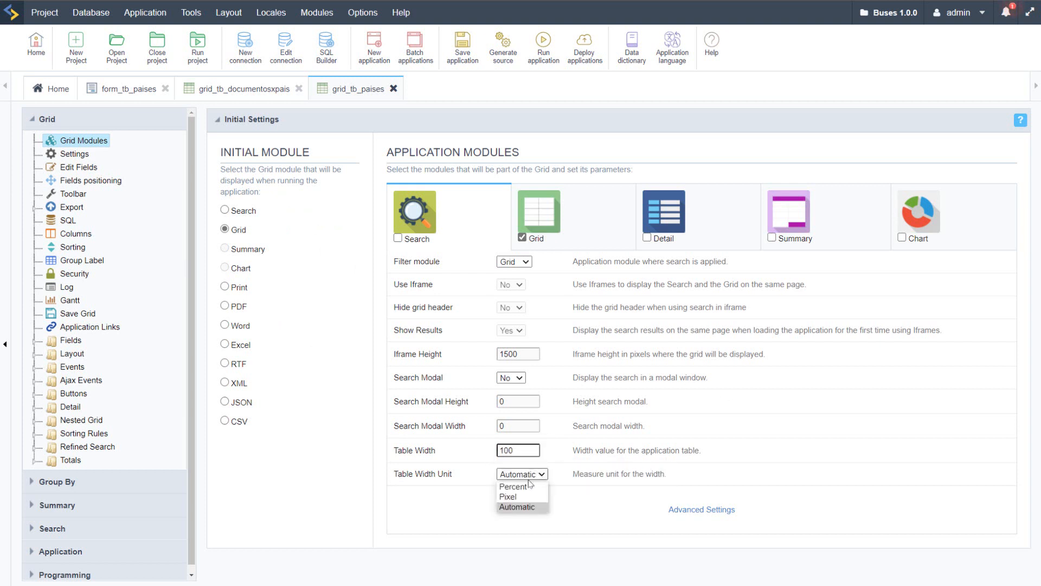
left_click(518, 487)
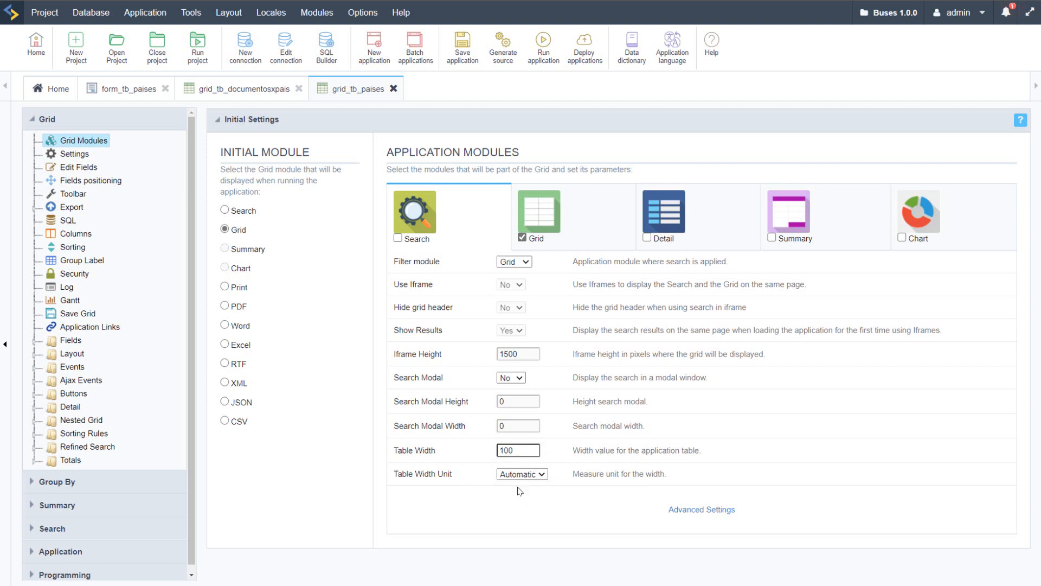
Step: Set the vertical alignment of grid_tb_paises to Top in its grid settings and run the application
left_click(76, 154)
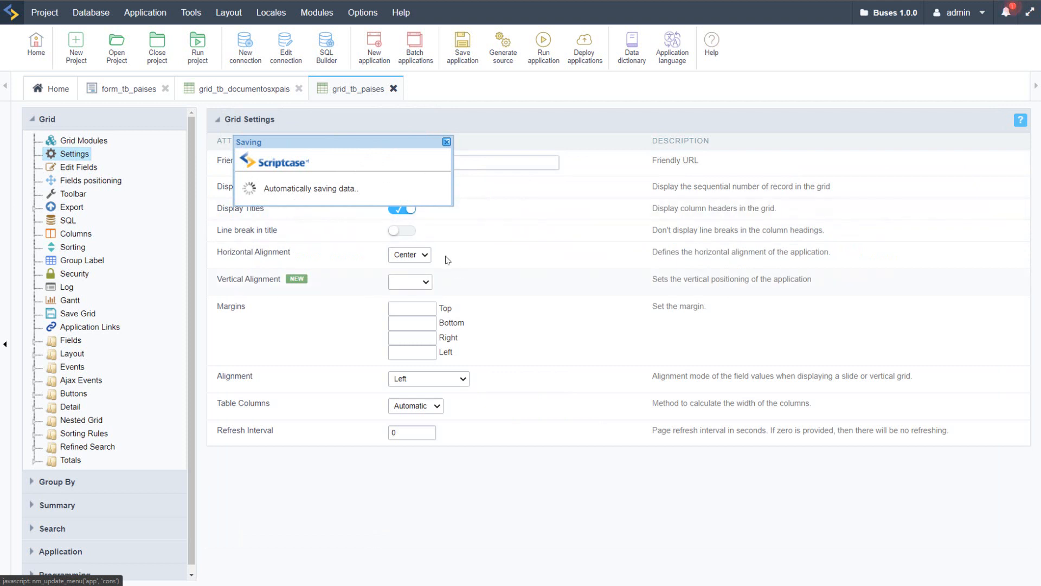
left_click(426, 282)
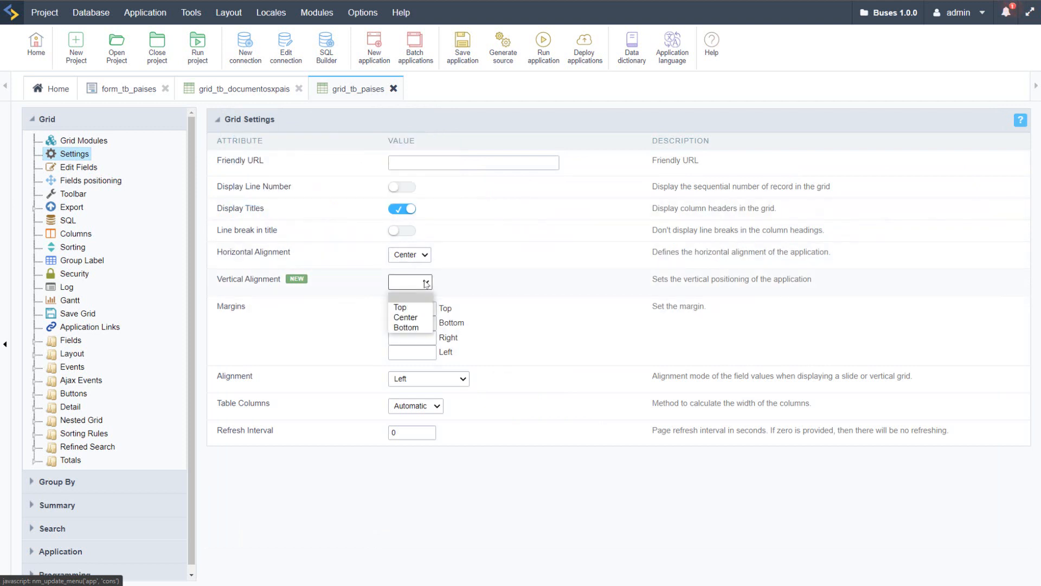
left_click(400, 307)
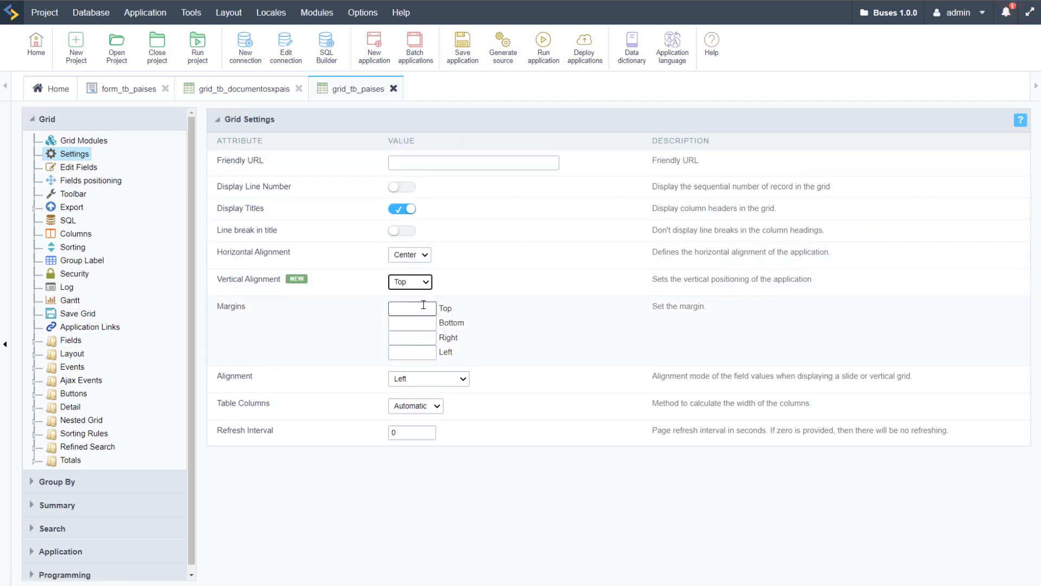
left_click(480, 283)
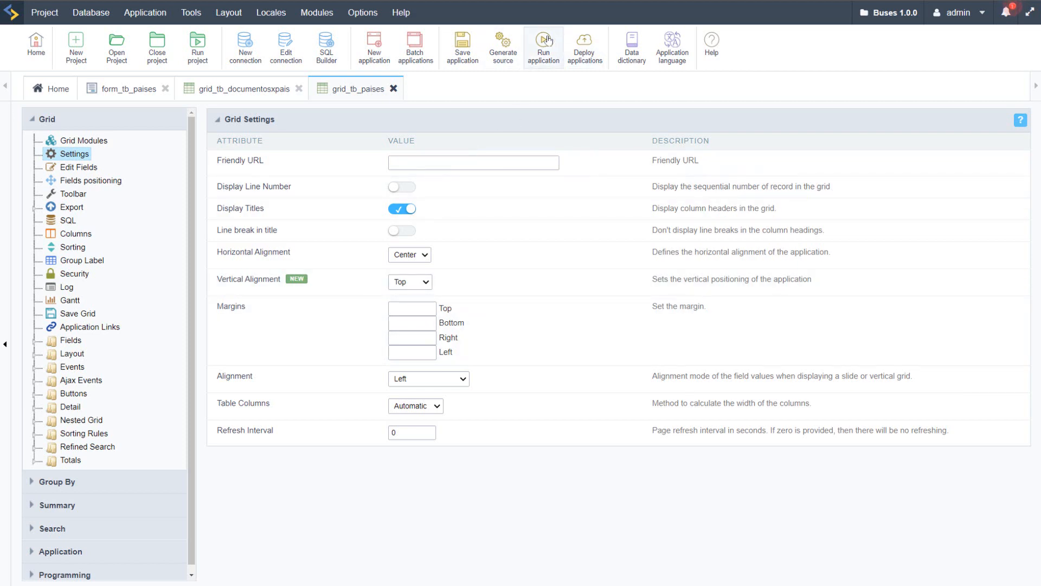
left_click(542, 53)
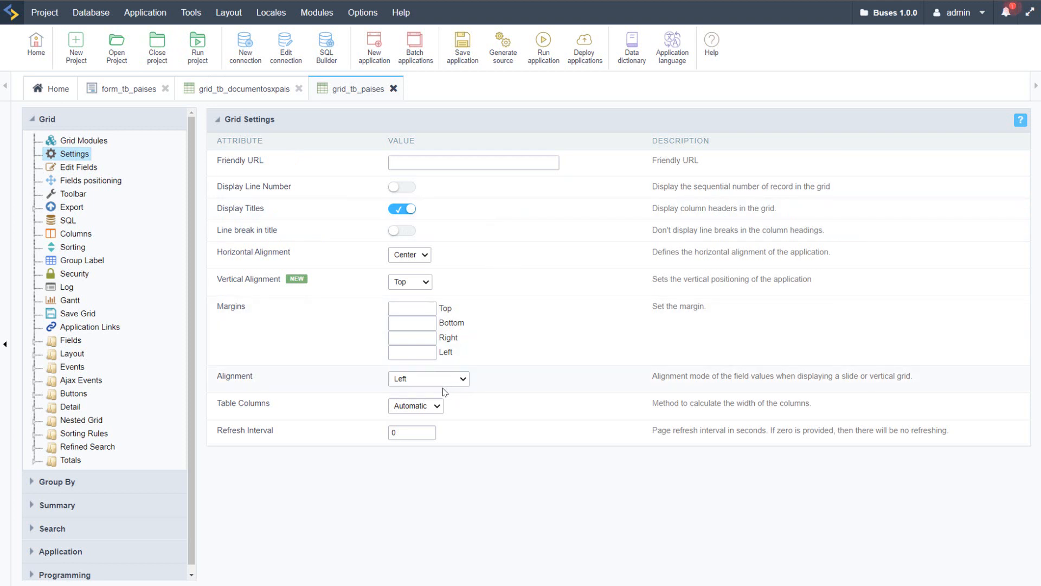
Step: Set the Grid module's table width in grid_tb_paises to 100 Percent and run the application to check its width
left_click(76, 140)
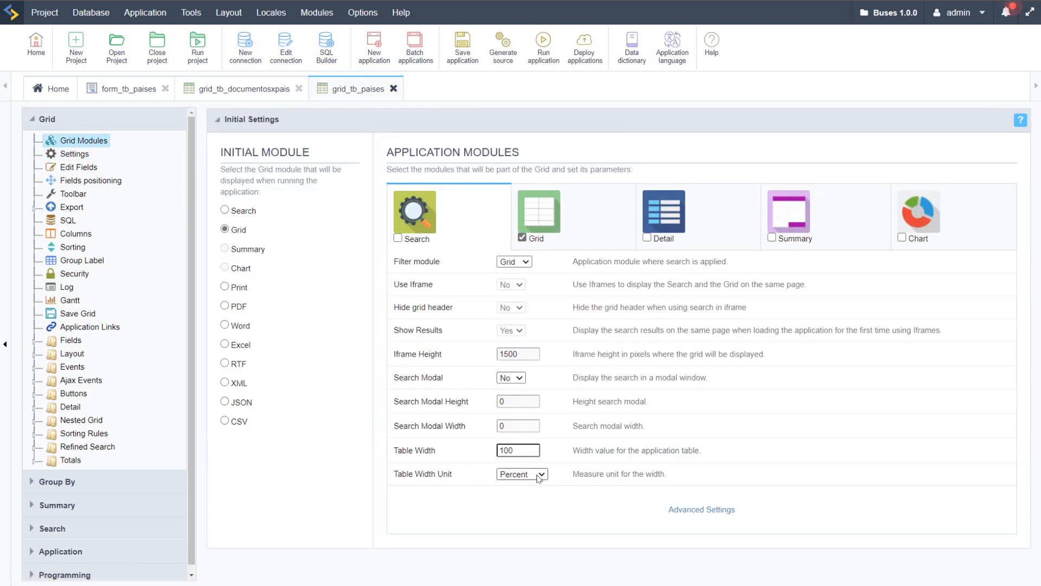
left_click(536, 473)
left_click(517, 222)
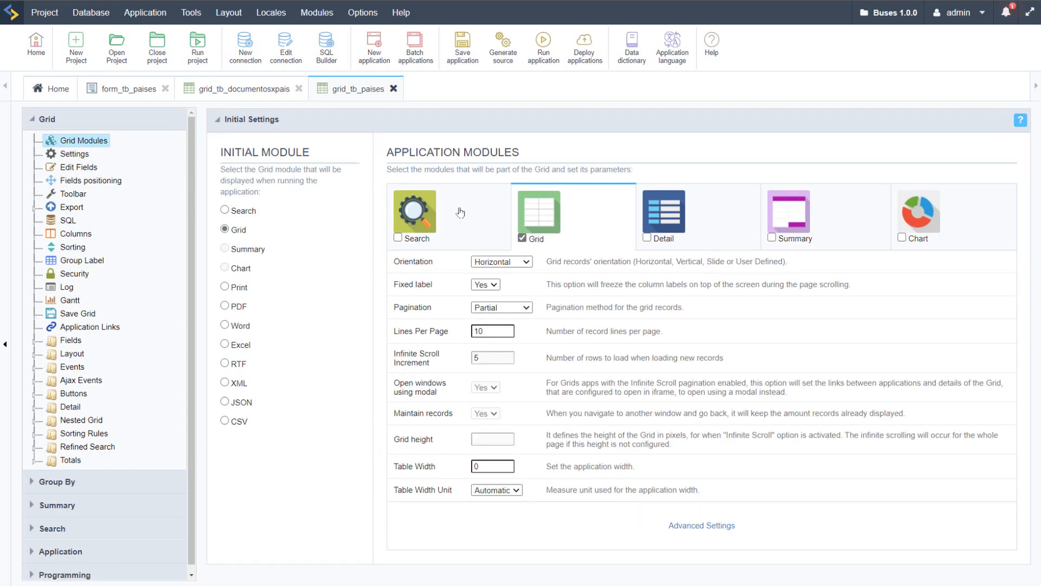
left_click_drag(502, 468, 449, 470)
type("100")
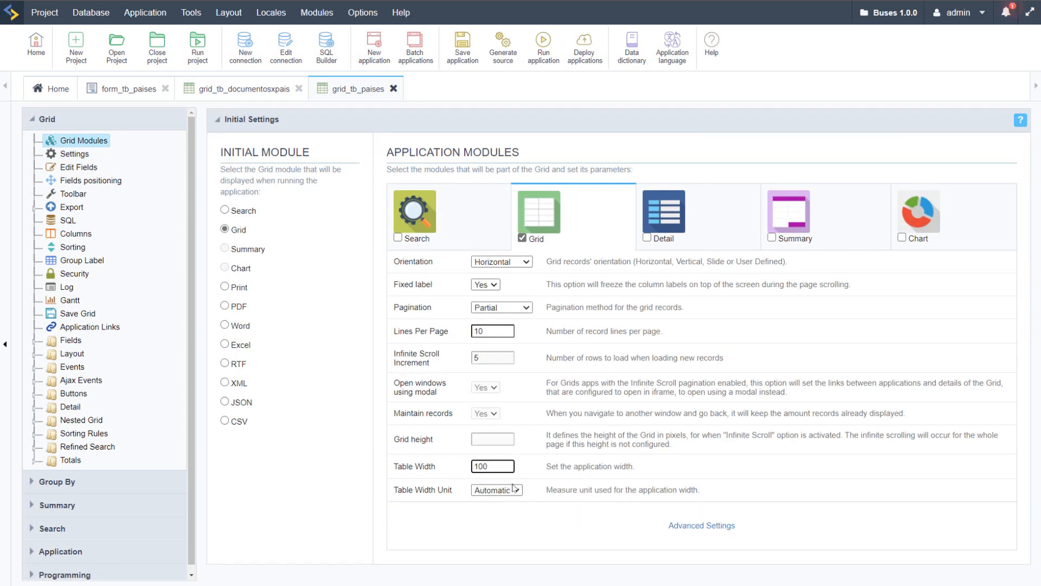
left_click(513, 487)
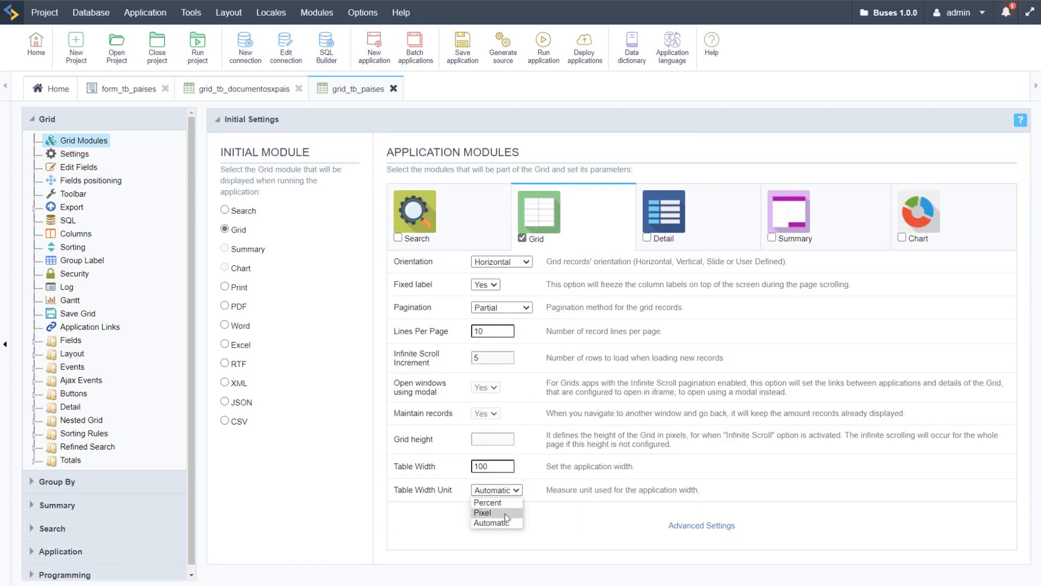
left_click(488, 502)
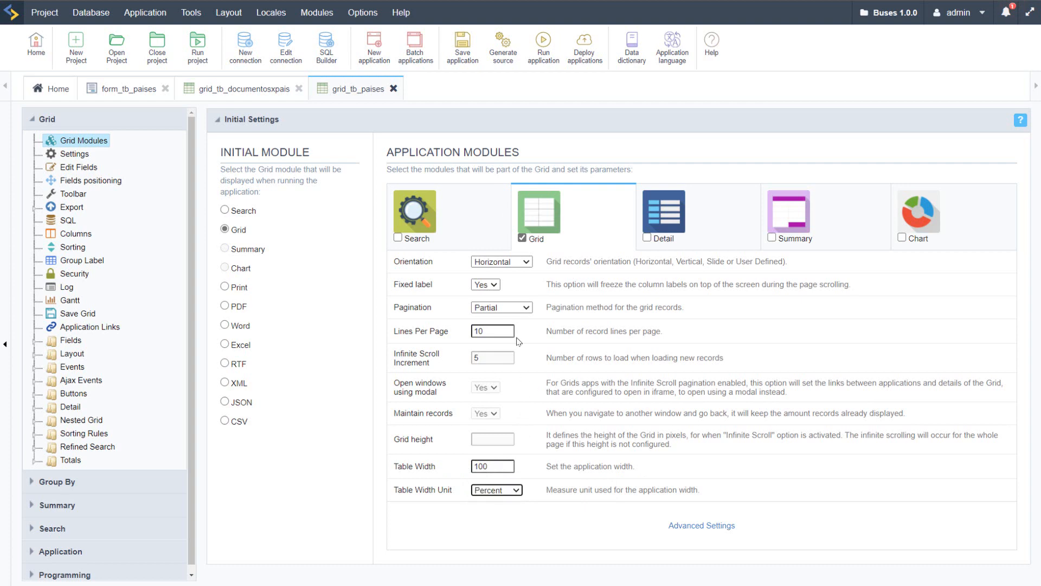
left_click(537, 53)
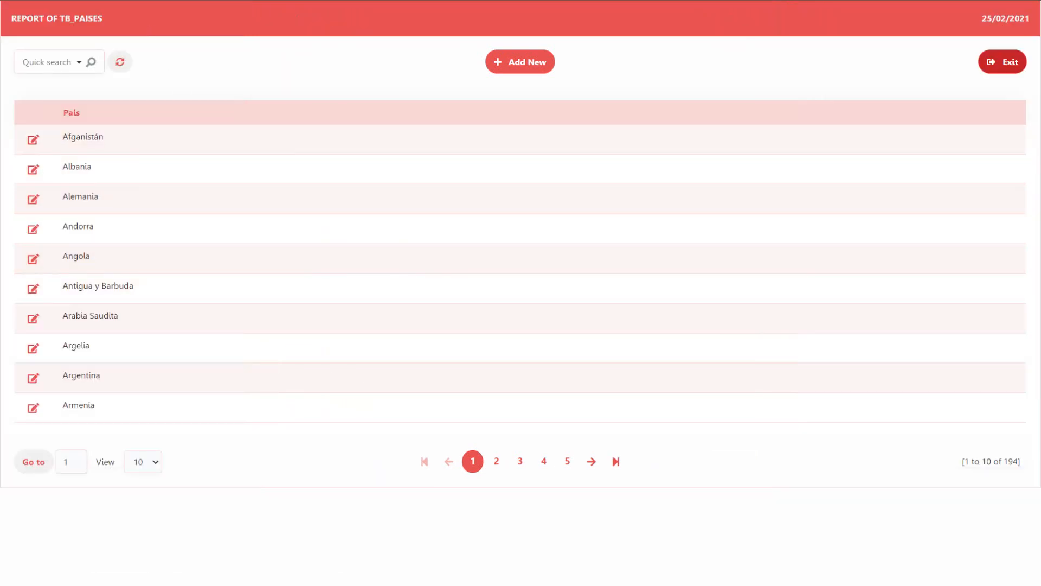
key("alt+Tab")
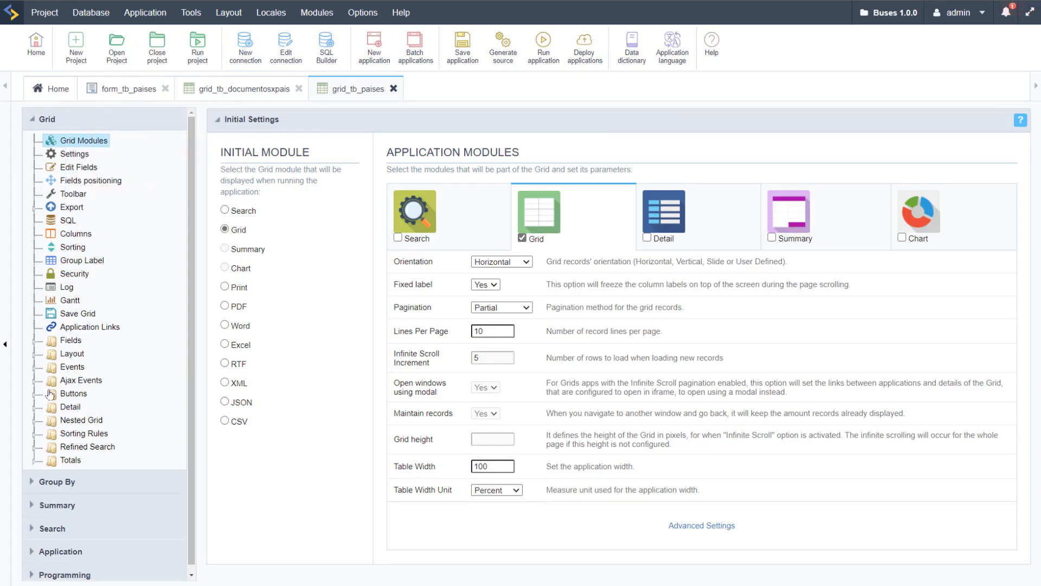
Step: Check the header and footer settings of grid_tb_paises and open the app_titles project messages in the application language editor
left_click(34, 354)
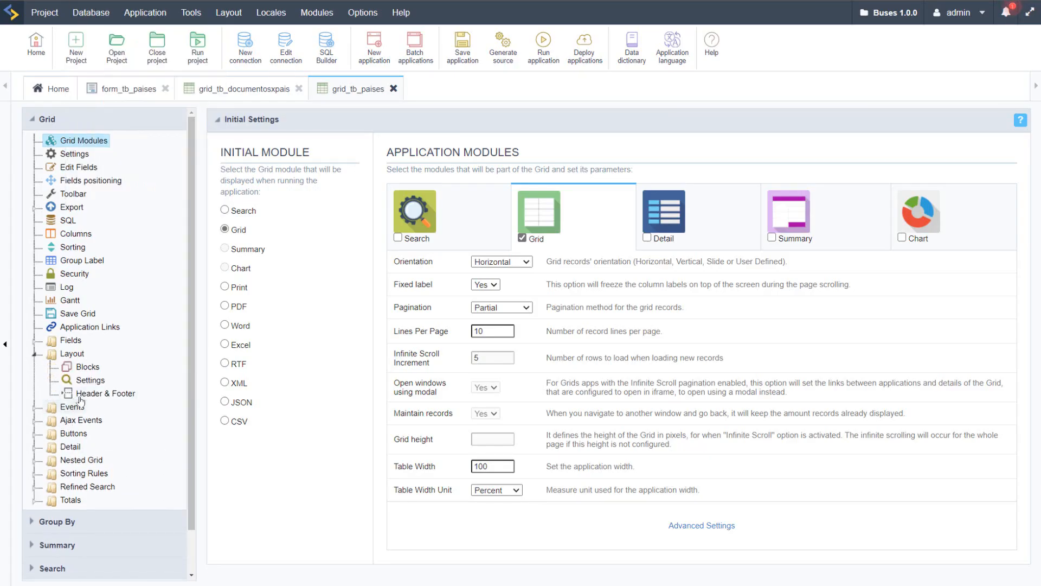
left_click(105, 393)
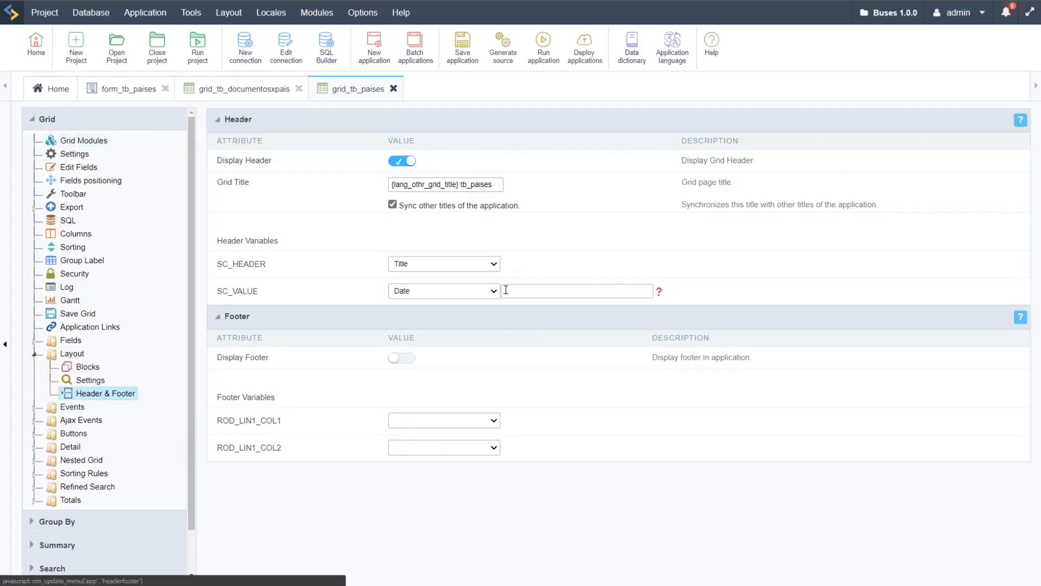
left_click(672, 49)
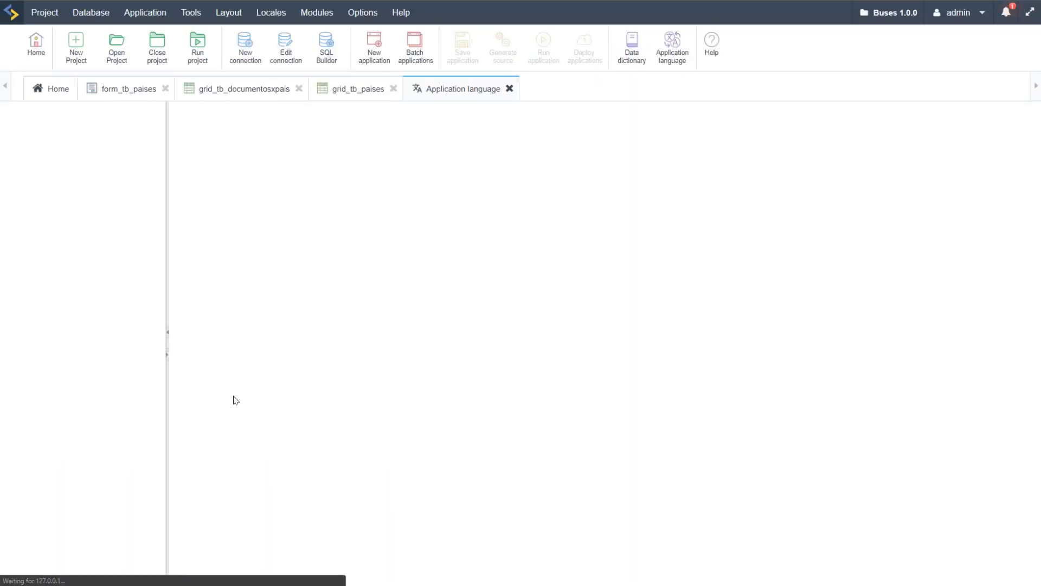
left_click(61, 294)
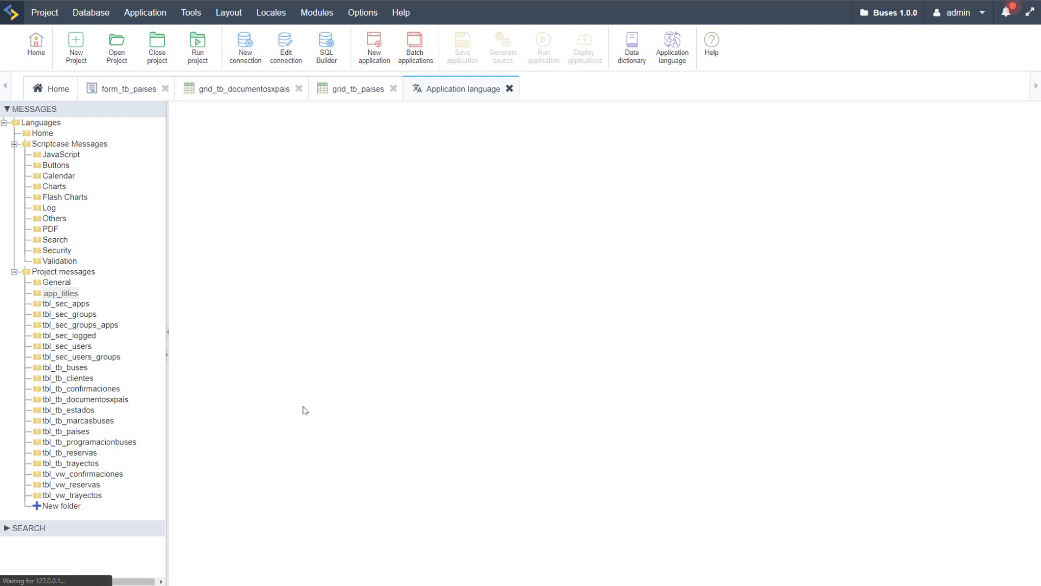
Step: Add a message with index lang_title_country and the text Country for Spanish, English and German
left_click(284, 199)
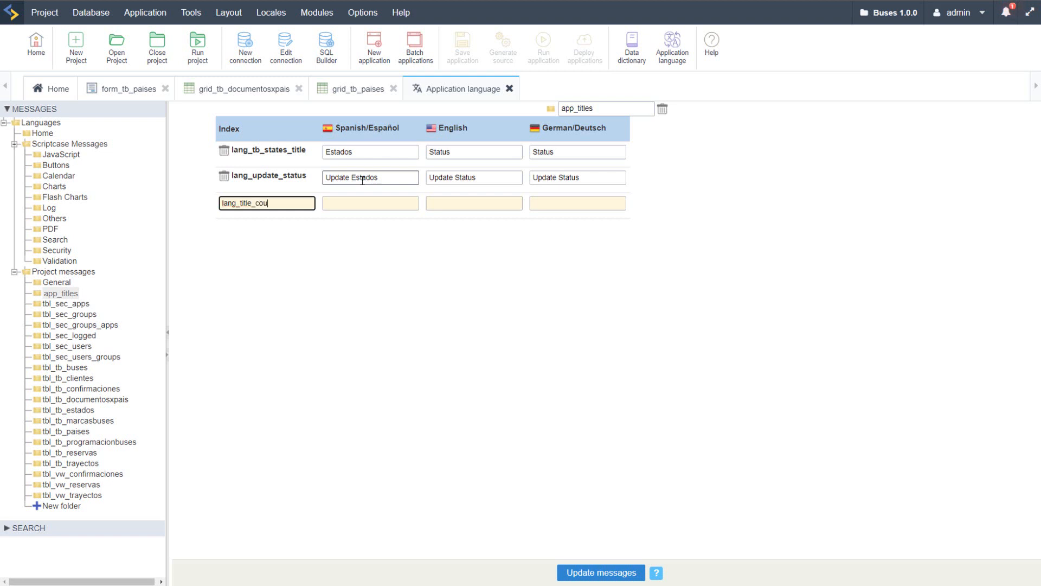
left_click(367, 203)
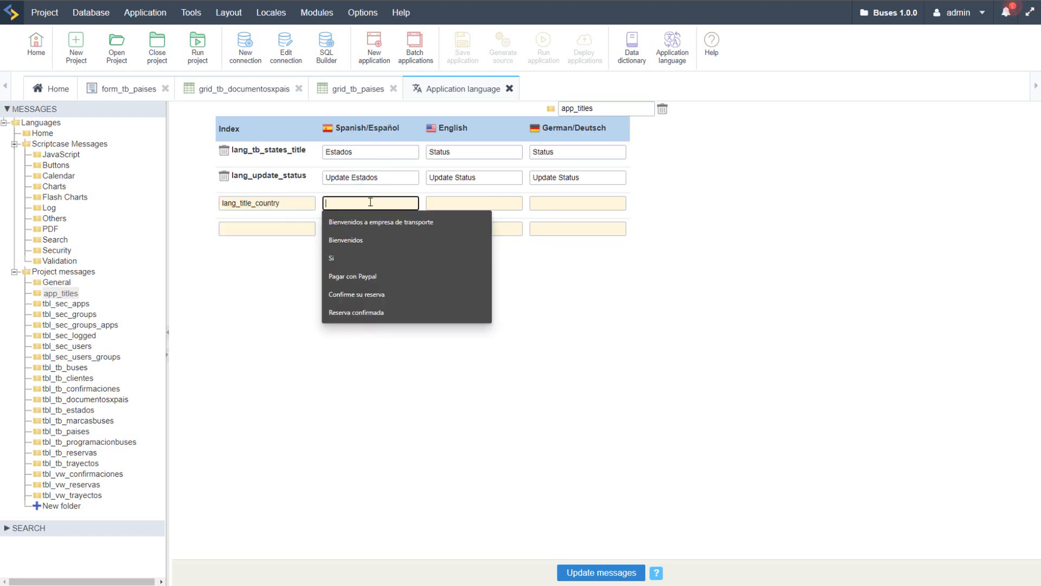
type("Country")
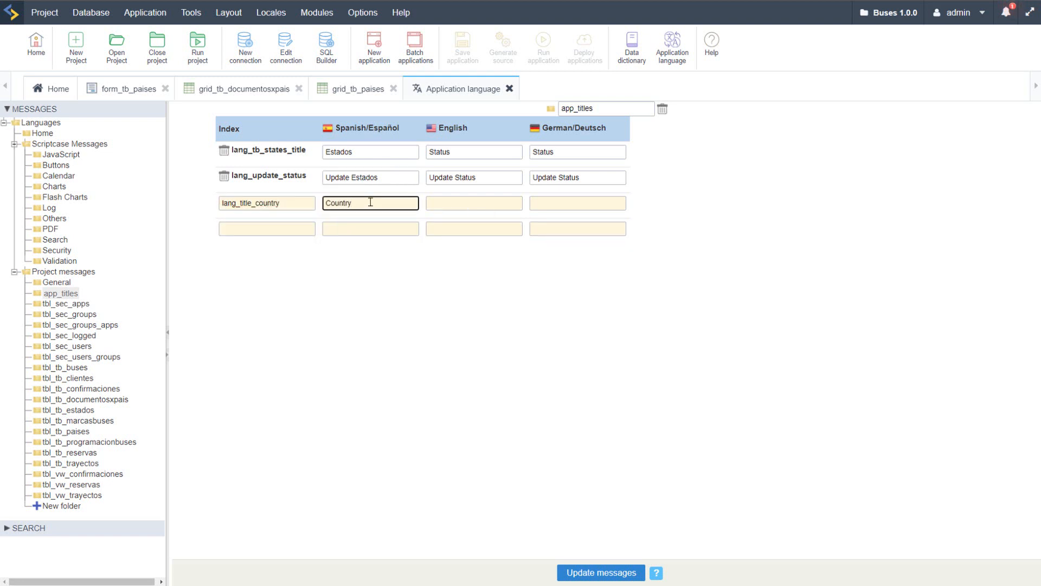
double_click(370, 202)
left_click(434, 203)
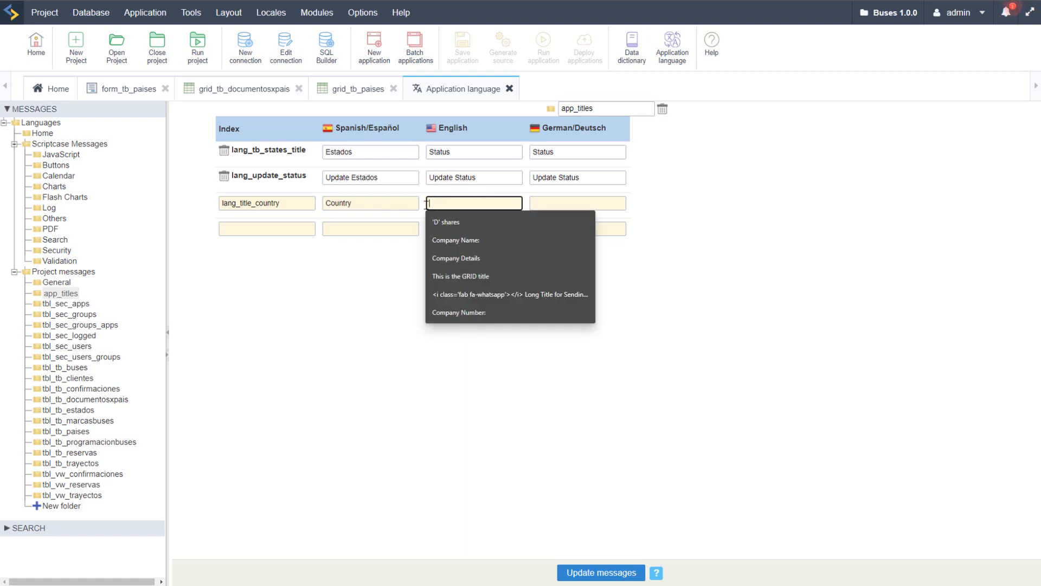
type("Cou")
key("Tab")
type("Cou")
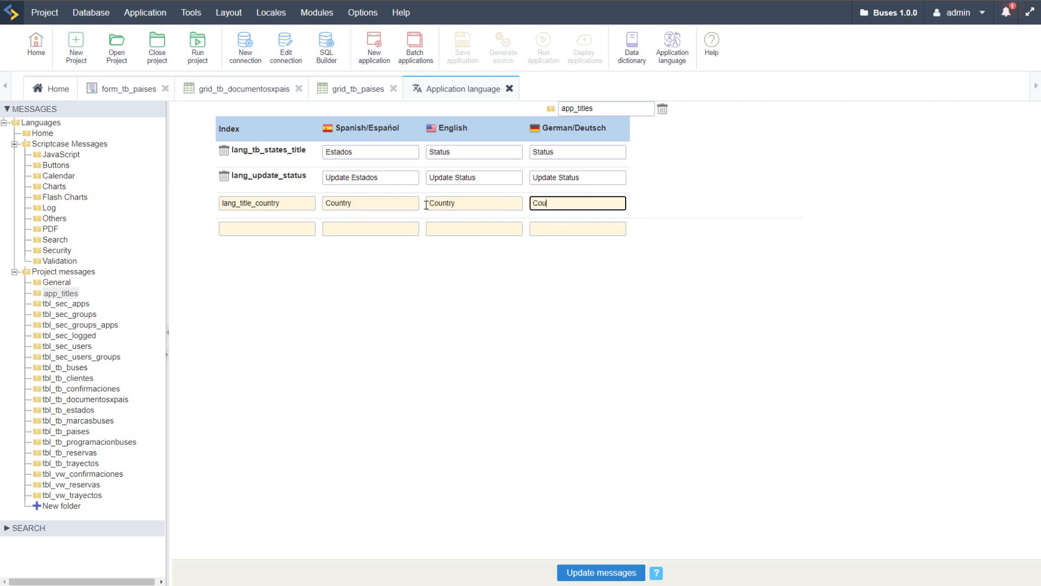
left_click(821, 382)
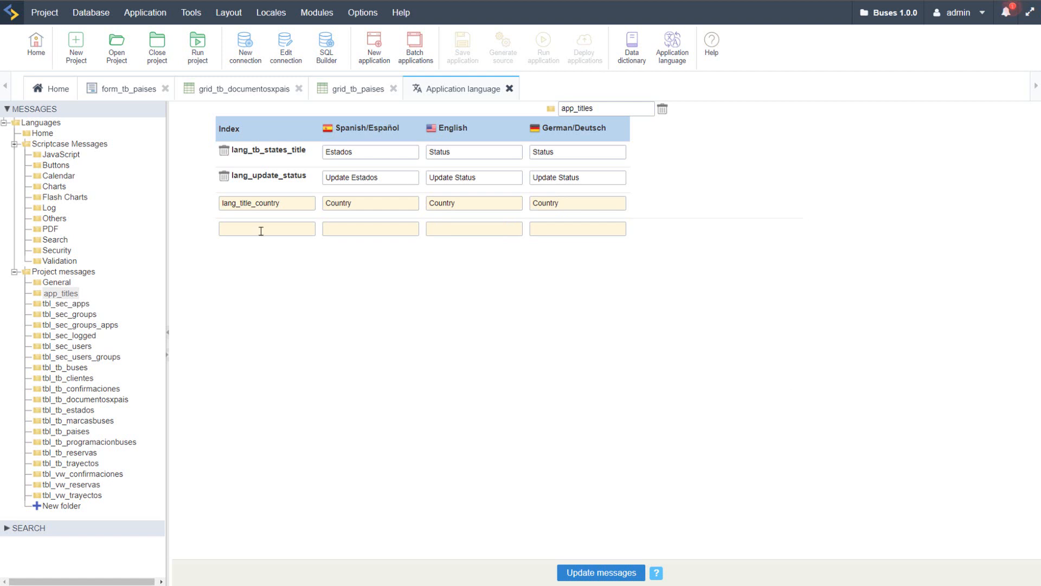
Step: Copy the lang_title_country index and save the updated app_titles messages
left_click(255, 202)
double_click(255, 202)
right_click(254, 201)
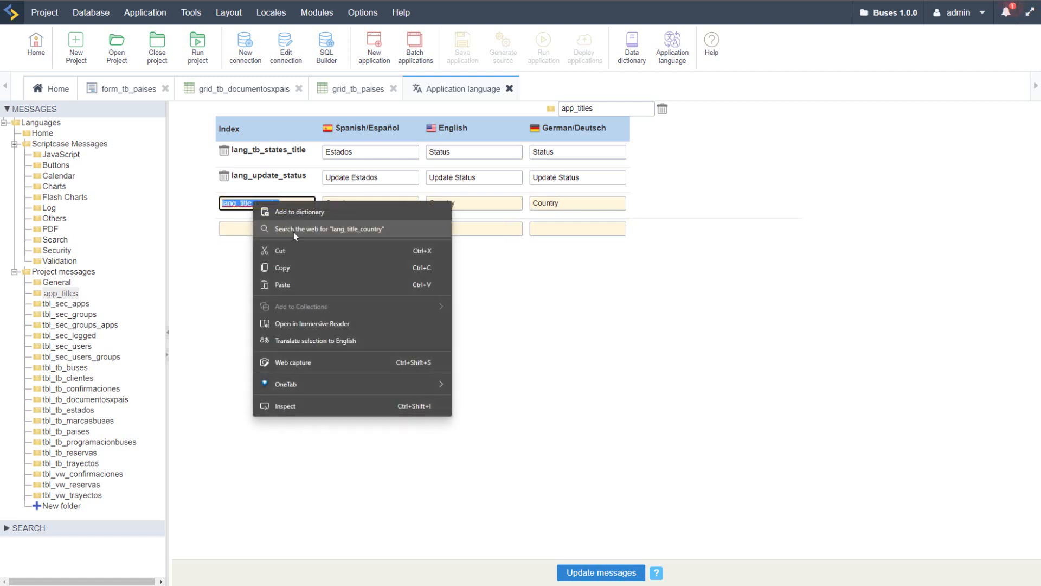
left_click(302, 269)
left_click(568, 570)
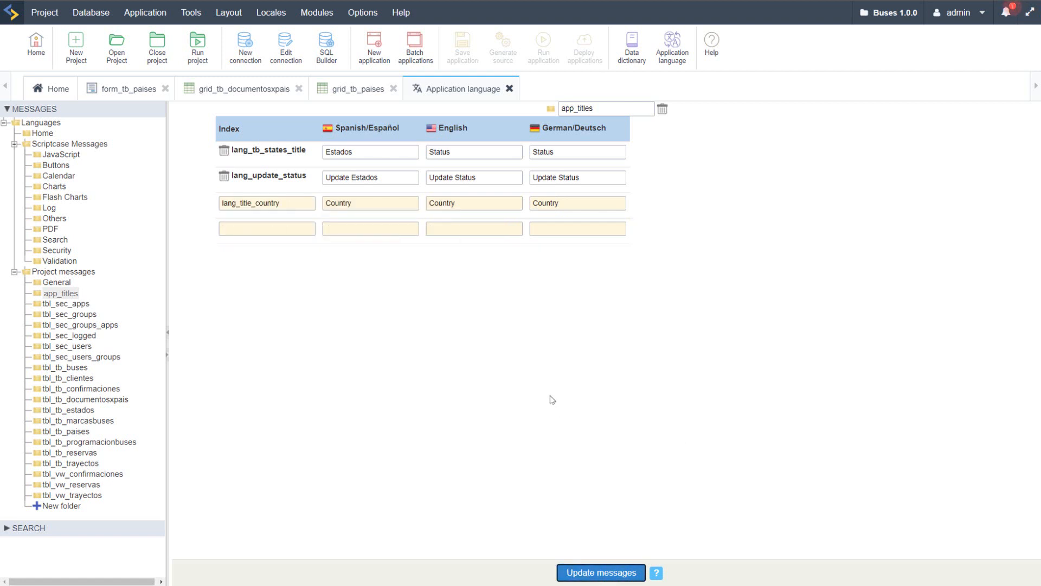
Step: Replace the grid title of grid_tb_paises with the copied lang_title_country index and run the application
left_click(350, 90)
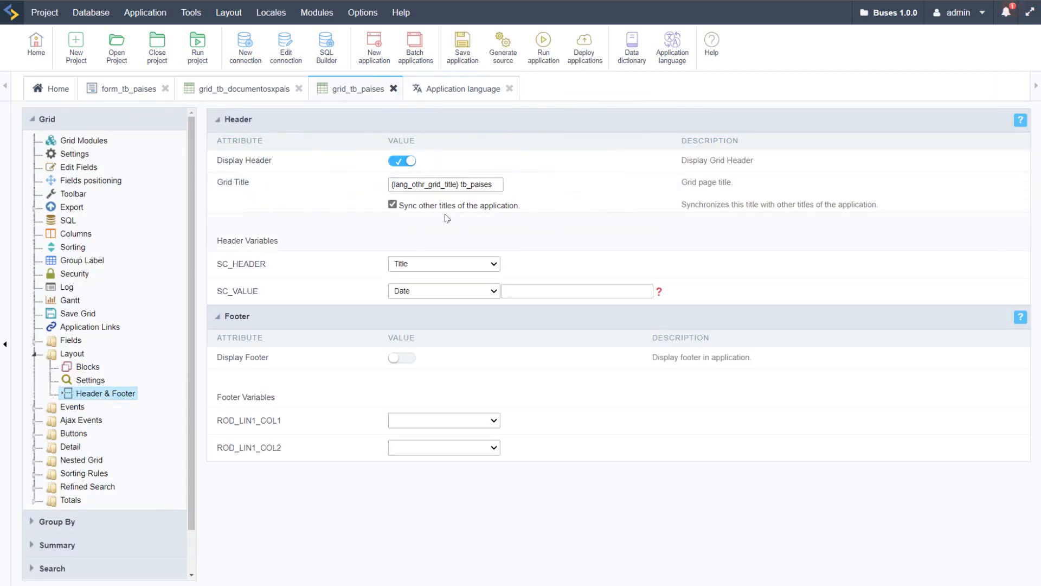
left_click(470, 184)
key("ctrl+a")
key("ctrl+v")
left_click(543, 43)
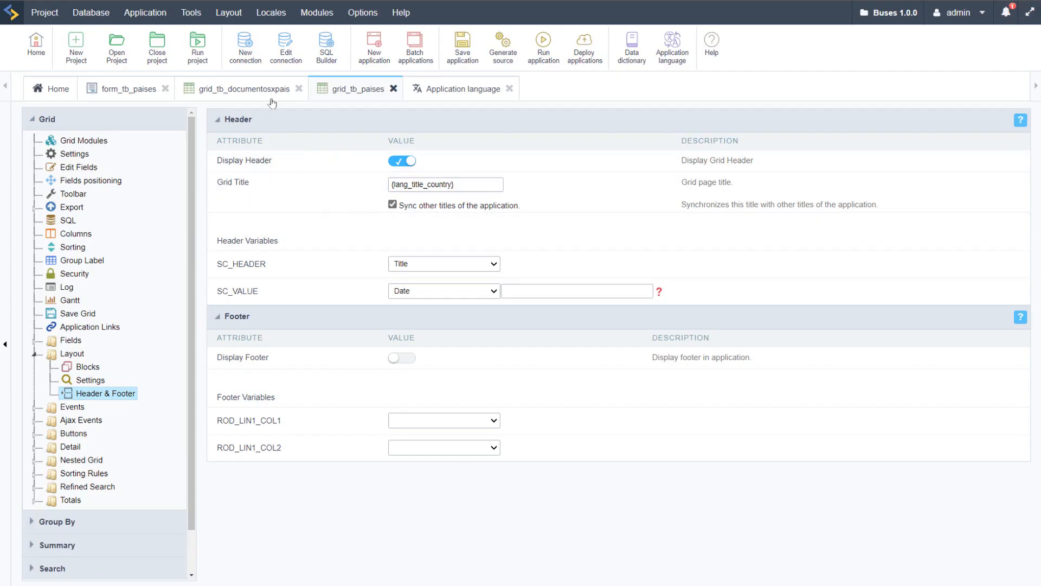
Step: Set the Grid module's table width to 100 percent in grid_tb_documentosxpais and save the application
left_click(271, 98)
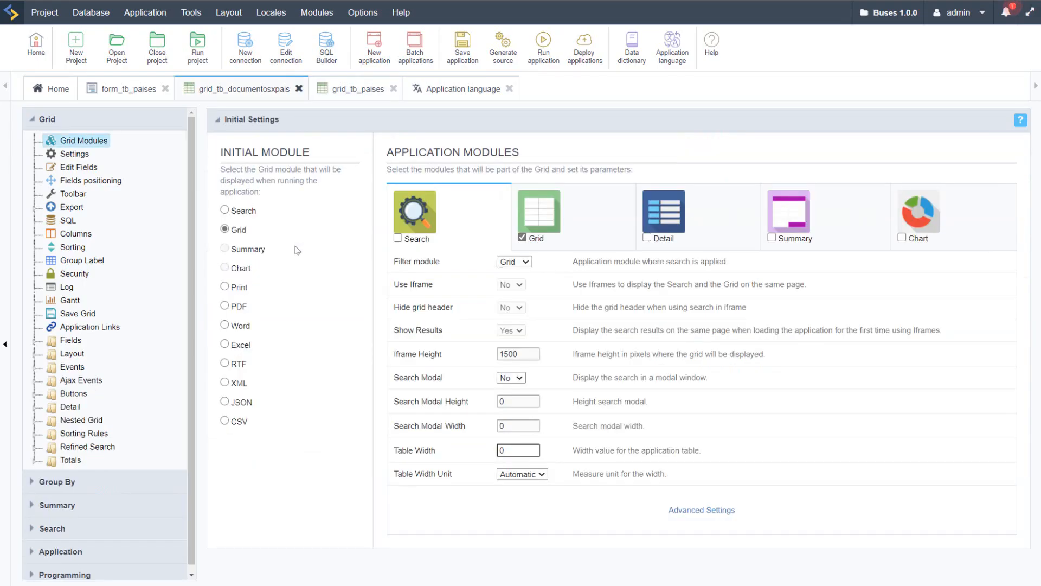
left_click(564, 217)
left_click_drag(500, 470, 464, 472)
type("1")
left_click(479, 481)
left_click(553, 434)
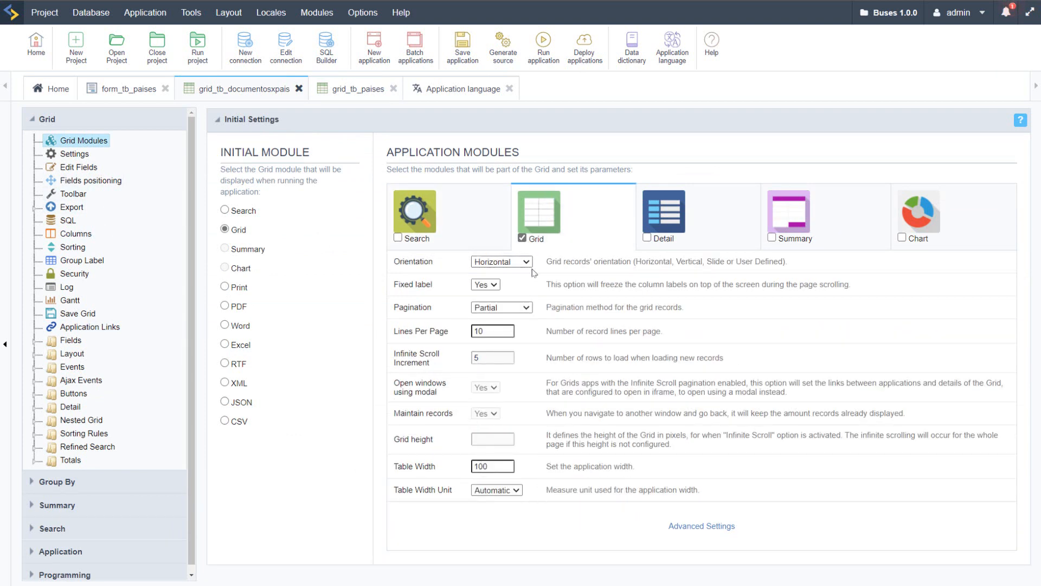
left_click(502, 497)
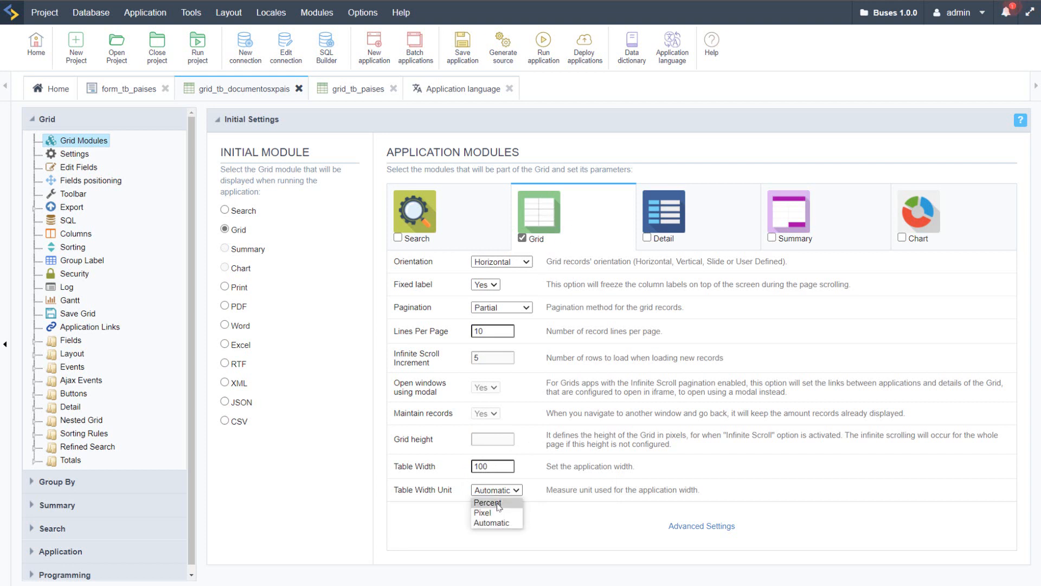
left_click(500, 505)
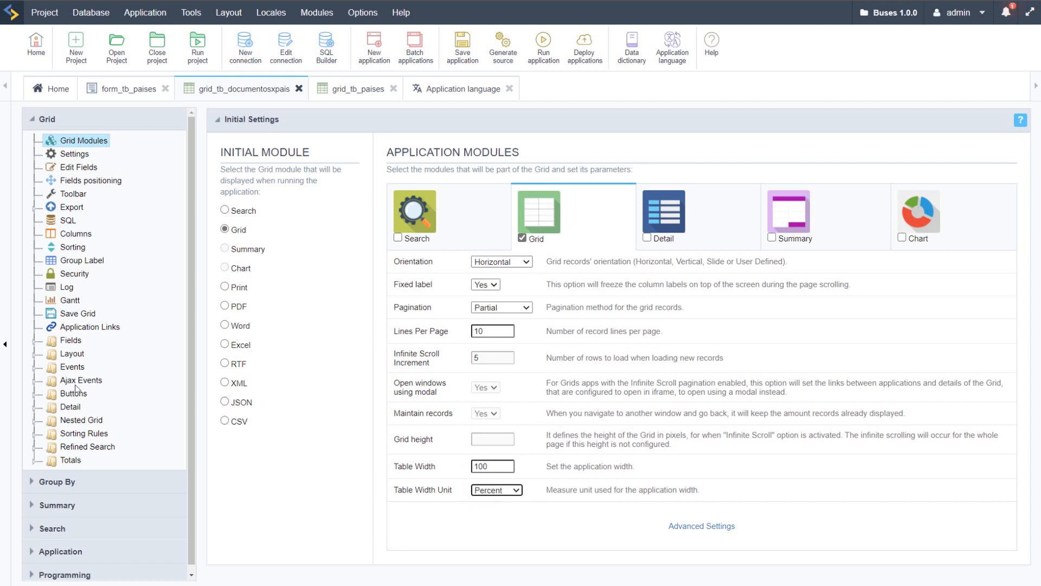
left_click(463, 52)
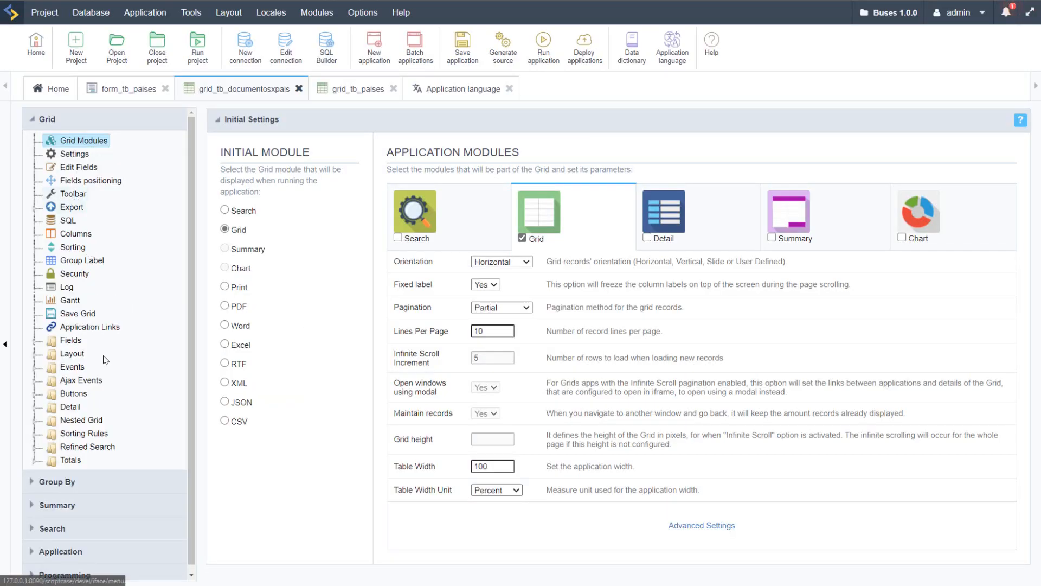
Step: Replace the header's grid title of grid_tb_documentosxpais with {lang_countrydoc} and save the application
left_click(35, 354)
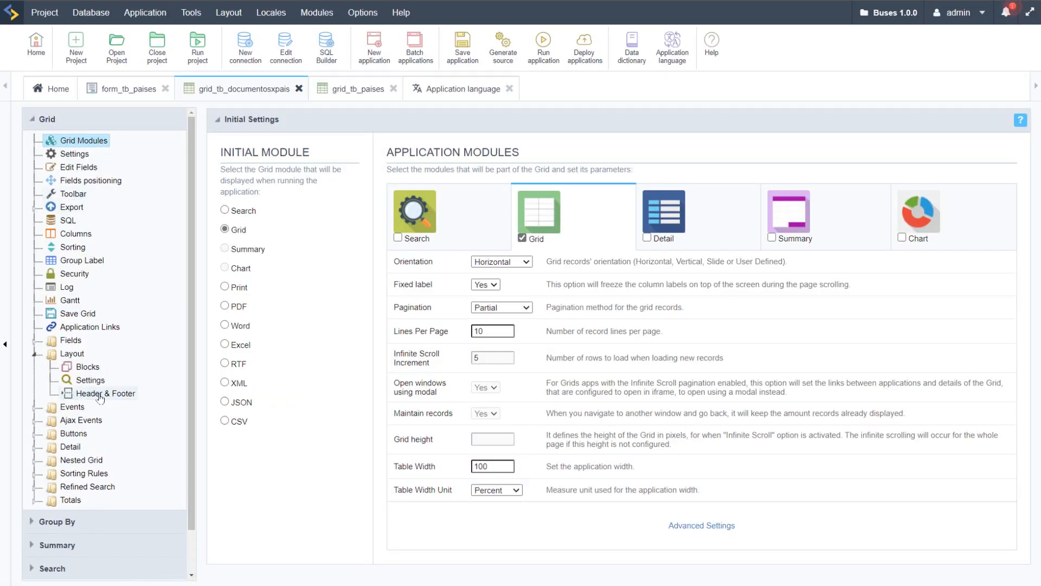
left_click(100, 394)
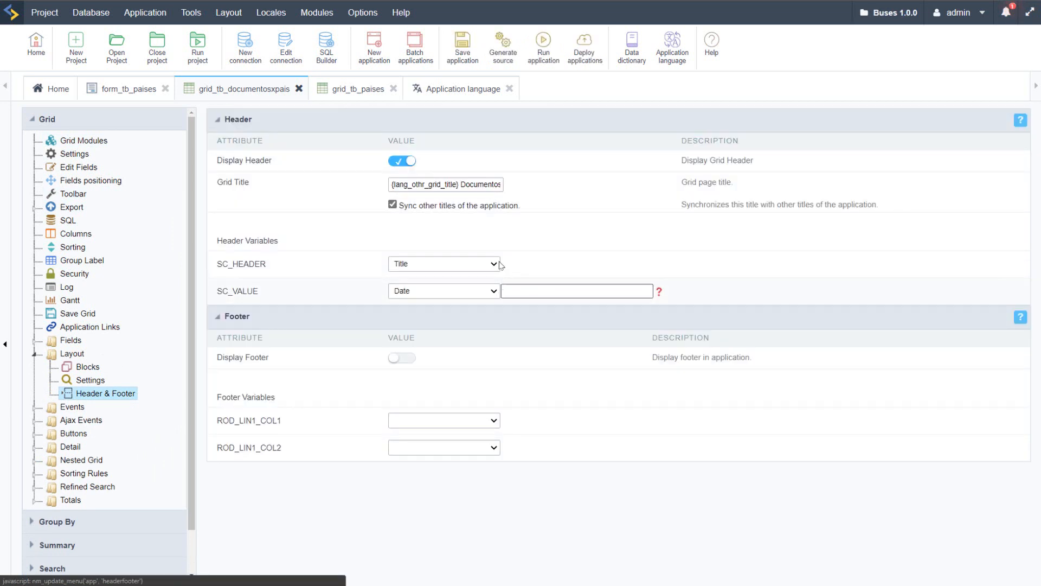
left_click(453, 185)
key("ctrl+a")
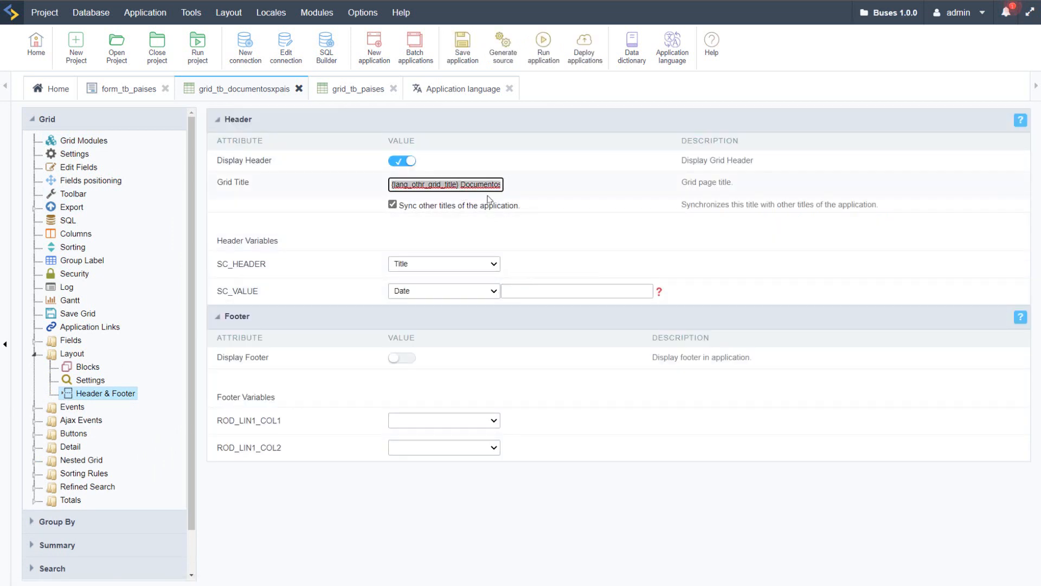
type("{lang_")
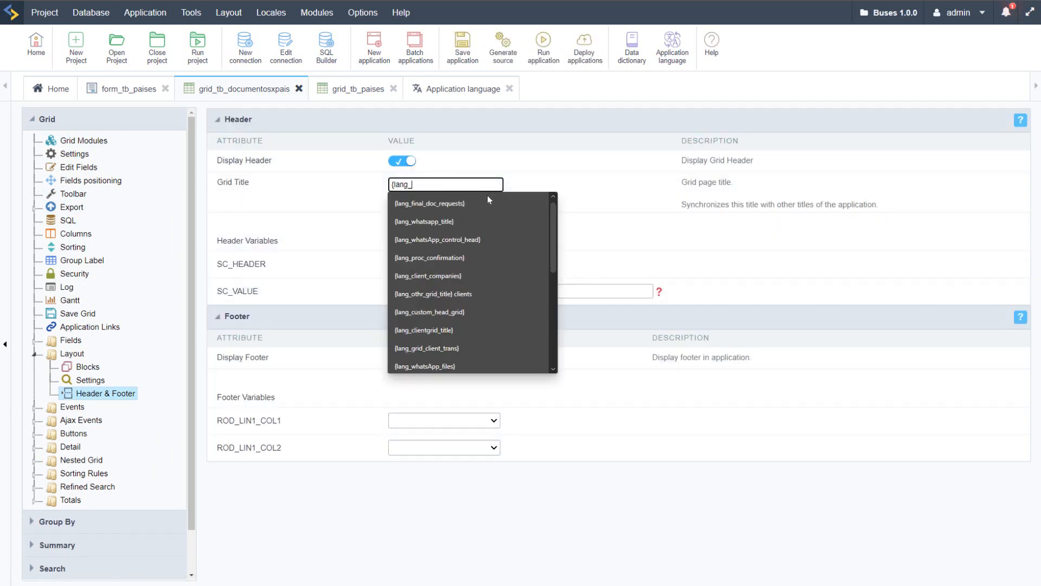
type("countrydoc")
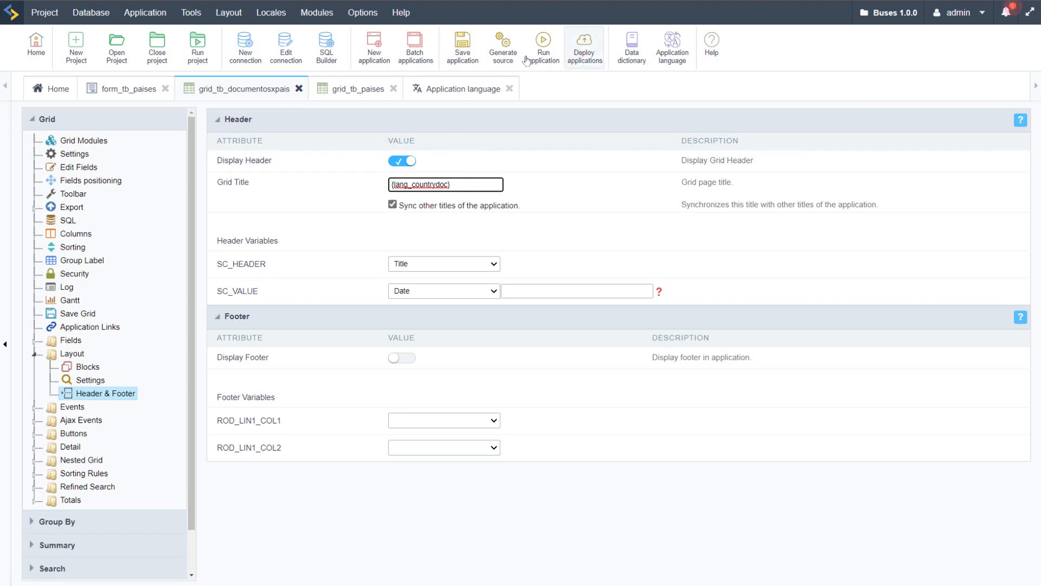
left_click(458, 44)
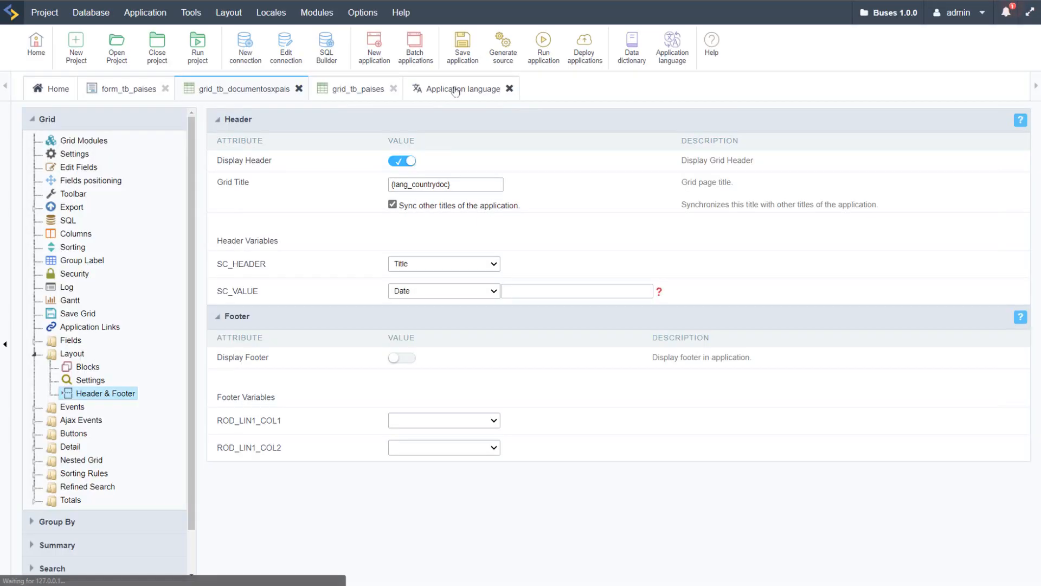
Step: Add an app_titles message with index lang_countrydoc and the Spanish text Country Documents, and copy that text
left_click(458, 90)
left_click(281, 232)
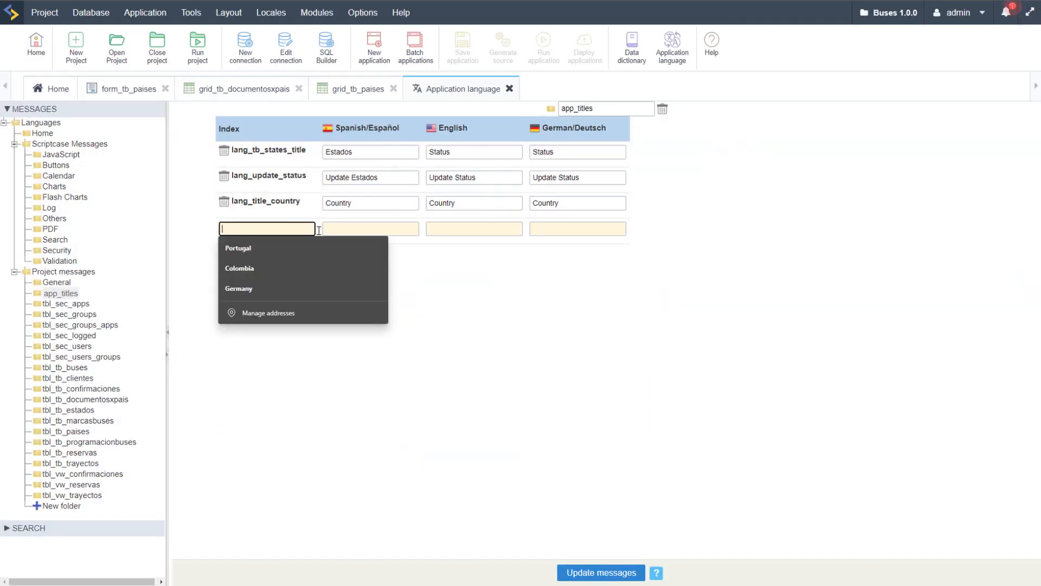
type("lang_countryd")
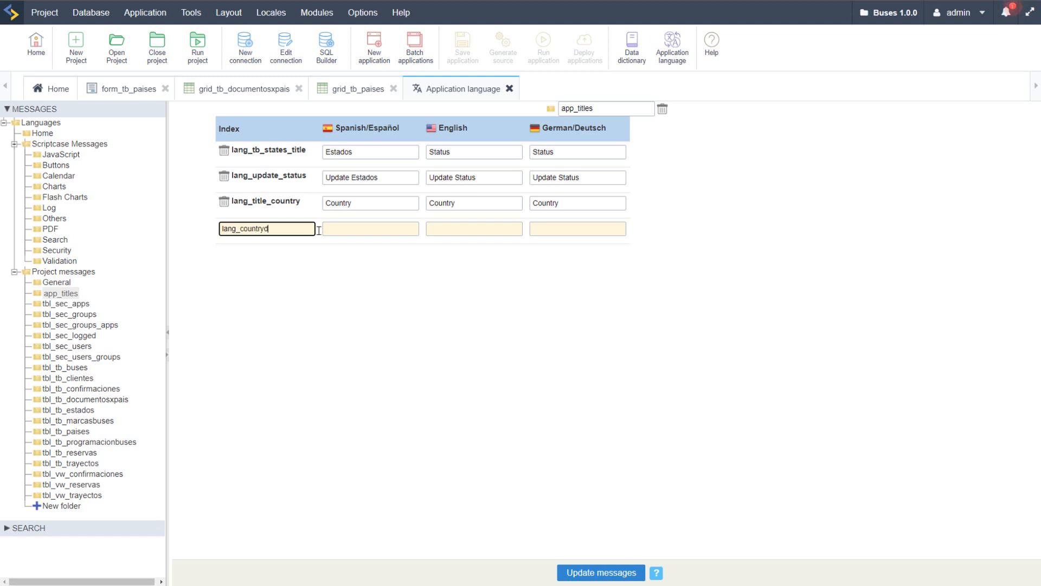
type("oc")
left_click(365, 230)
type("Country Documents")
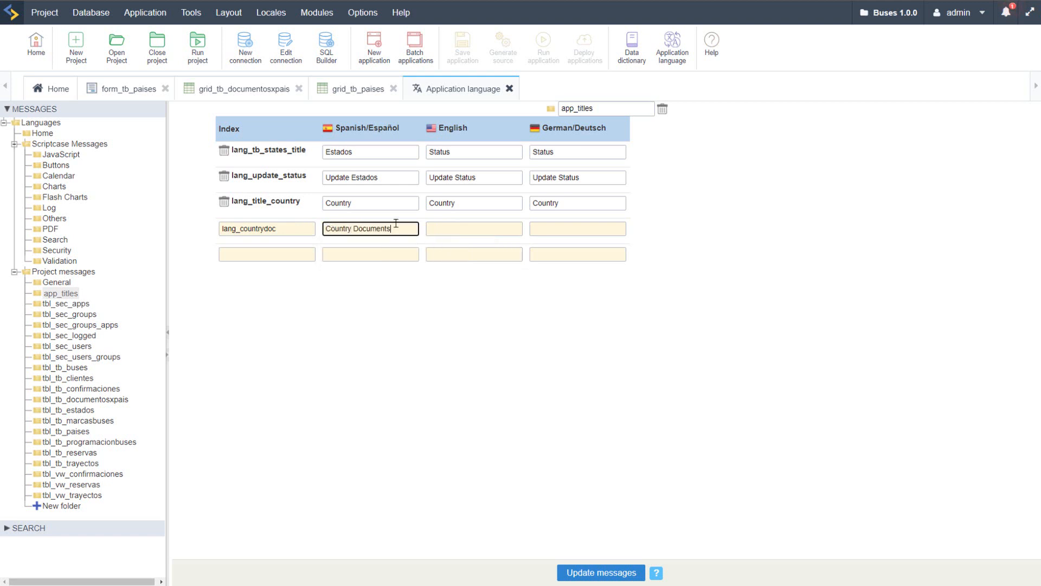
key("ctrl+a")
right_click(379, 223)
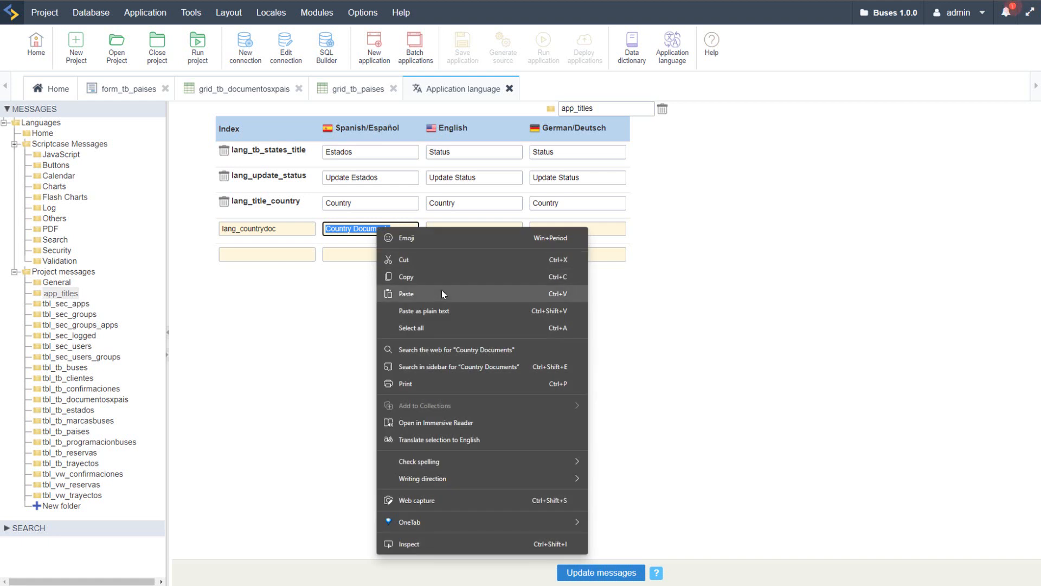
left_click(441, 289)
Step: Paste Country Documents as the English and German texts of lang_countrydoc and update the messages
left_click(471, 223)
right_click(471, 223)
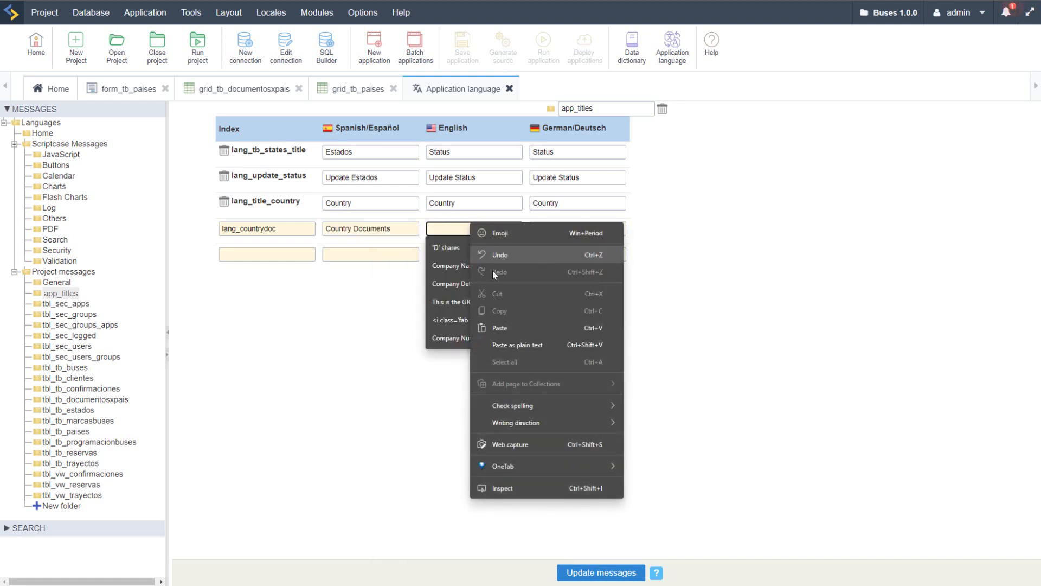
left_click(520, 326)
left_click(534, 227)
right_click(534, 227)
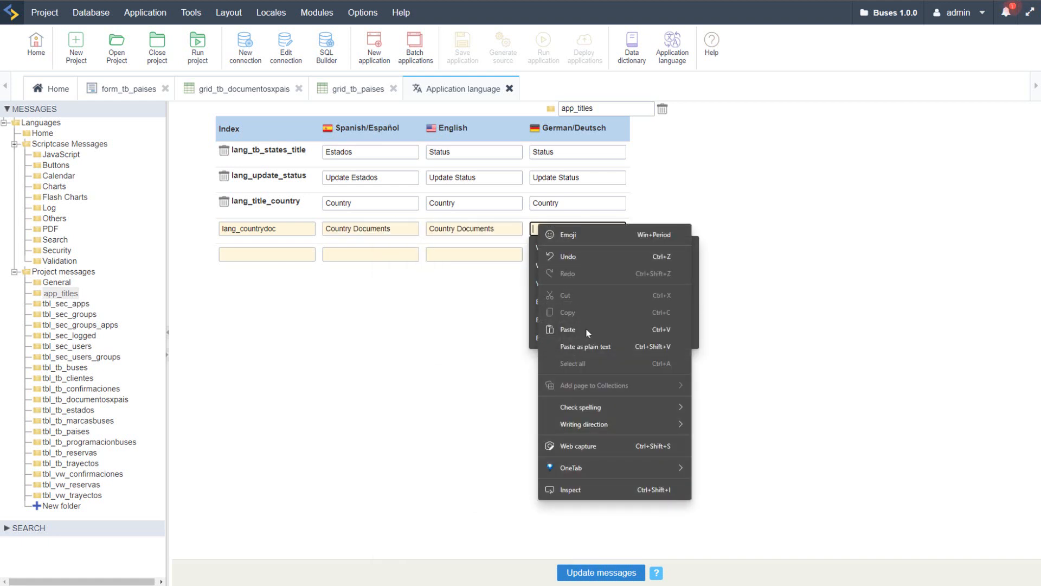
left_click(569, 331)
left_click(629, 572)
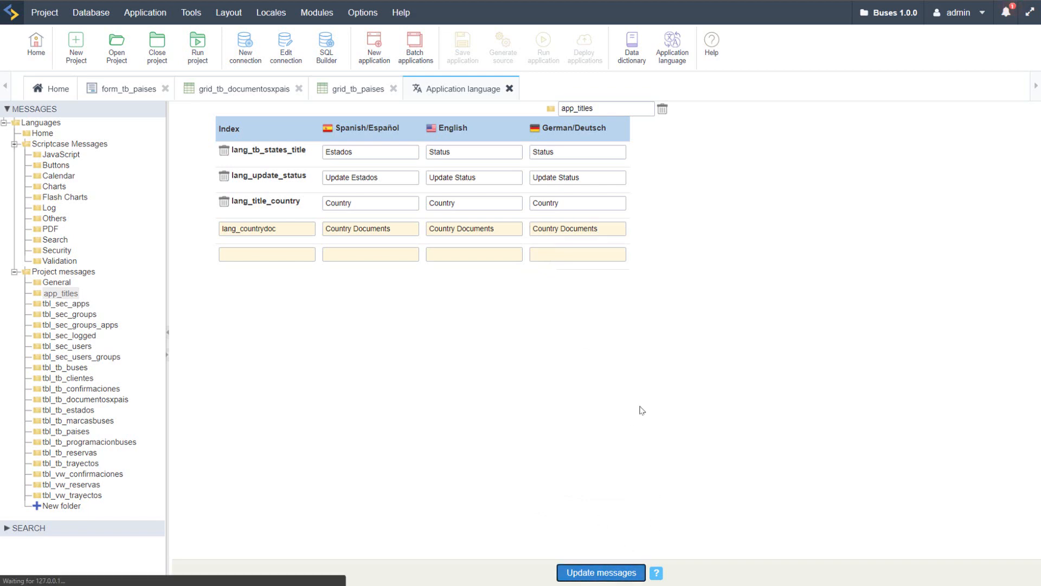
Step: Run grid_tb_documentosxpais to check its header title and width, and return to the development environment
left_click(232, 93)
left_click(543, 49)
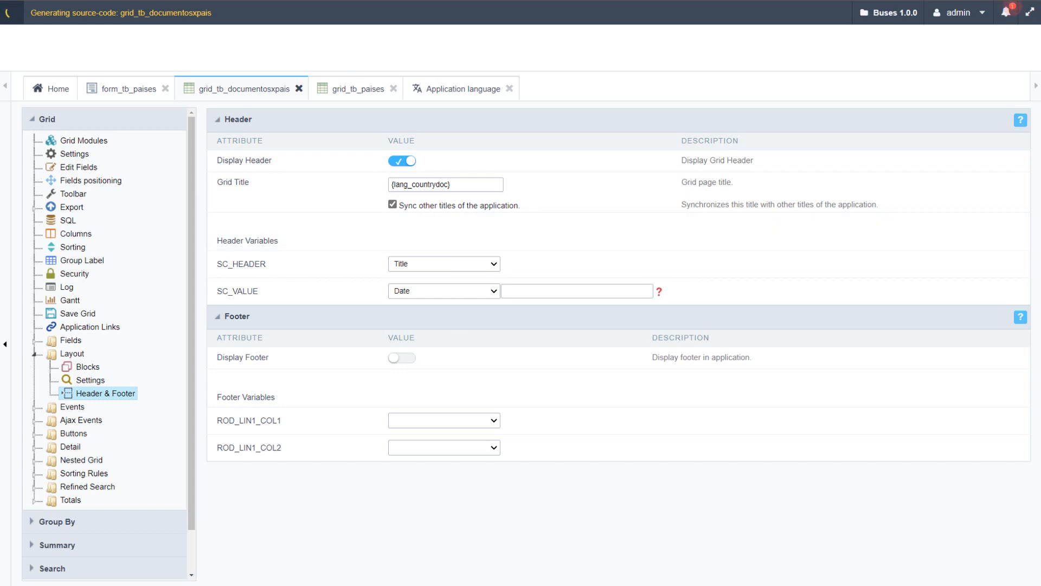
left_click(197, 1)
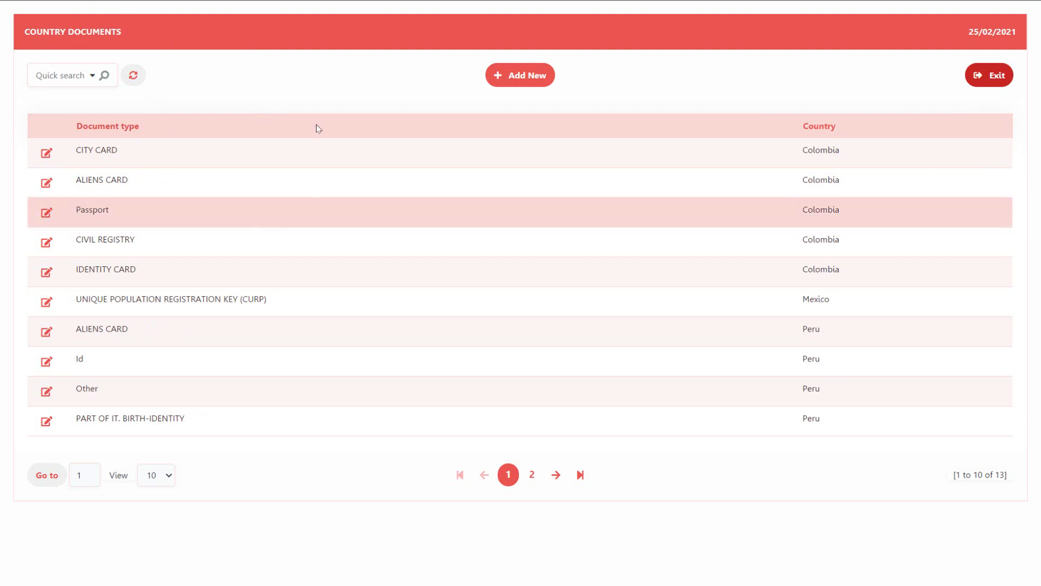
left_click(90, 1)
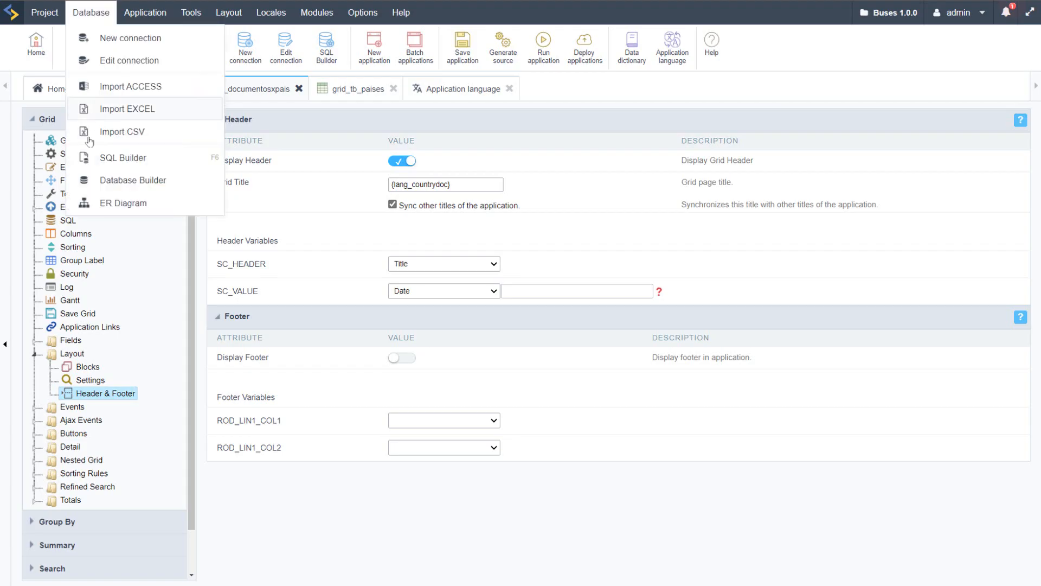
Step: Set the vertical alignment of grid_tb_documentosxpais to Top and run the application
left_click(74, 154)
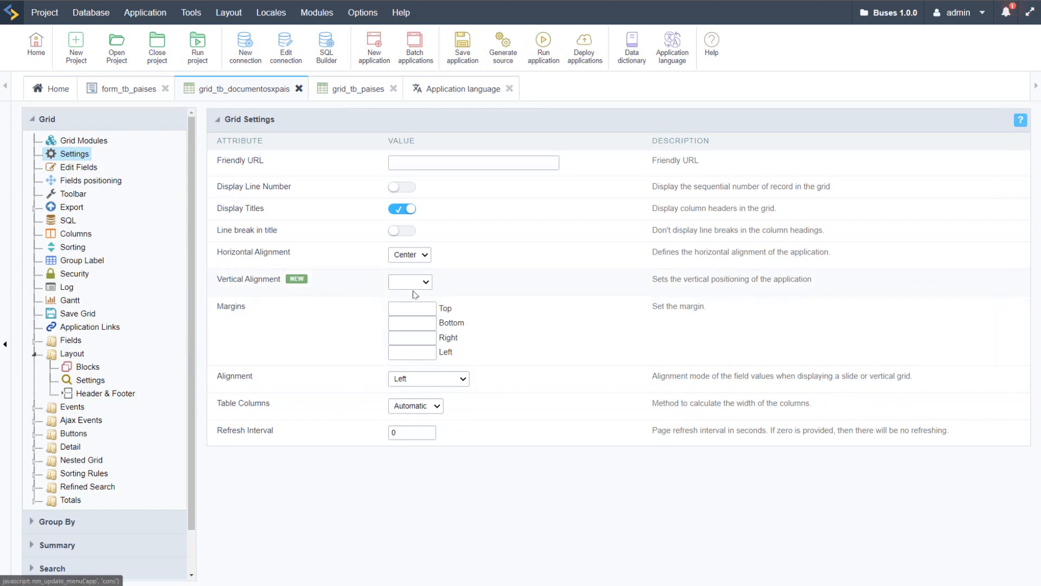
left_click(411, 282)
left_click(404, 305)
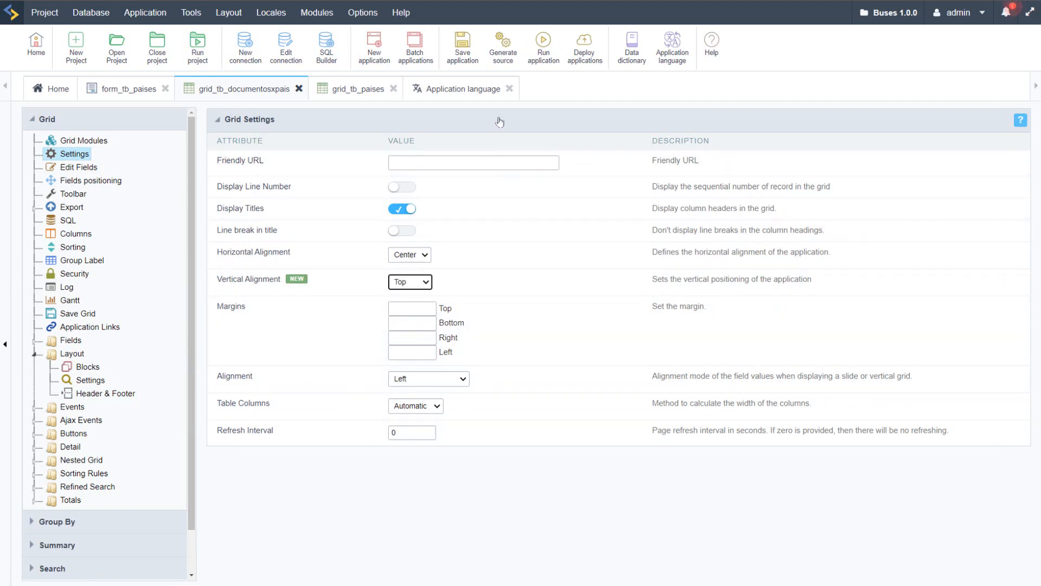
left_click(541, 38)
Step: Change the form orientation of form_tb_paises to Editable grid
left_click(112, 91)
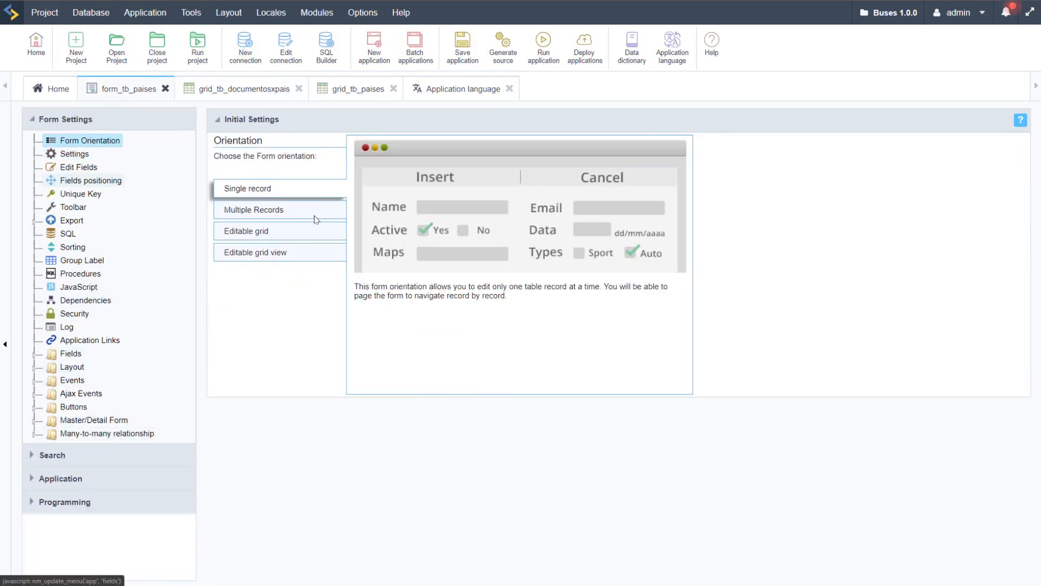
left_click(502, 54)
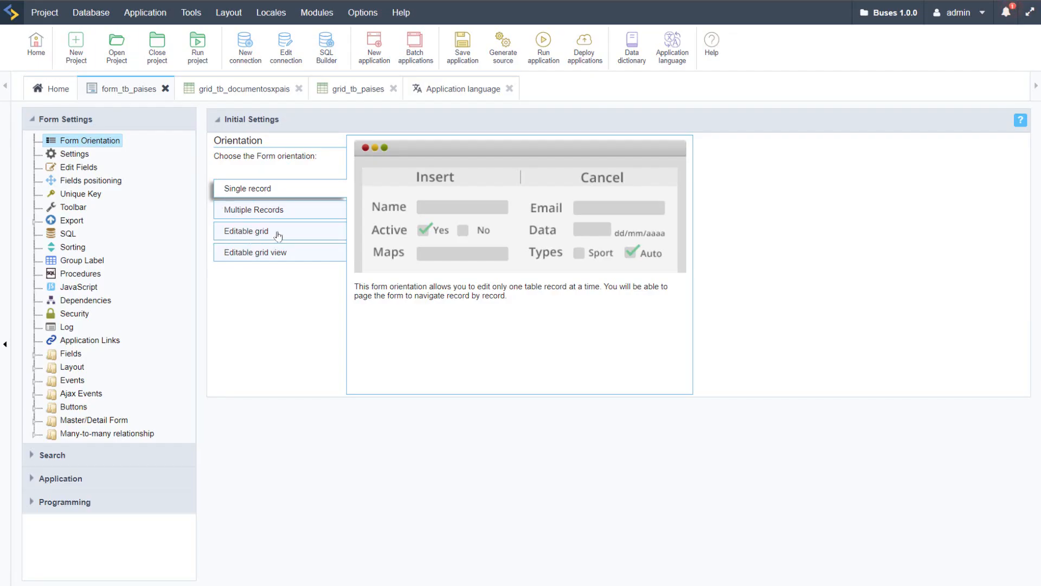
left_click(278, 235)
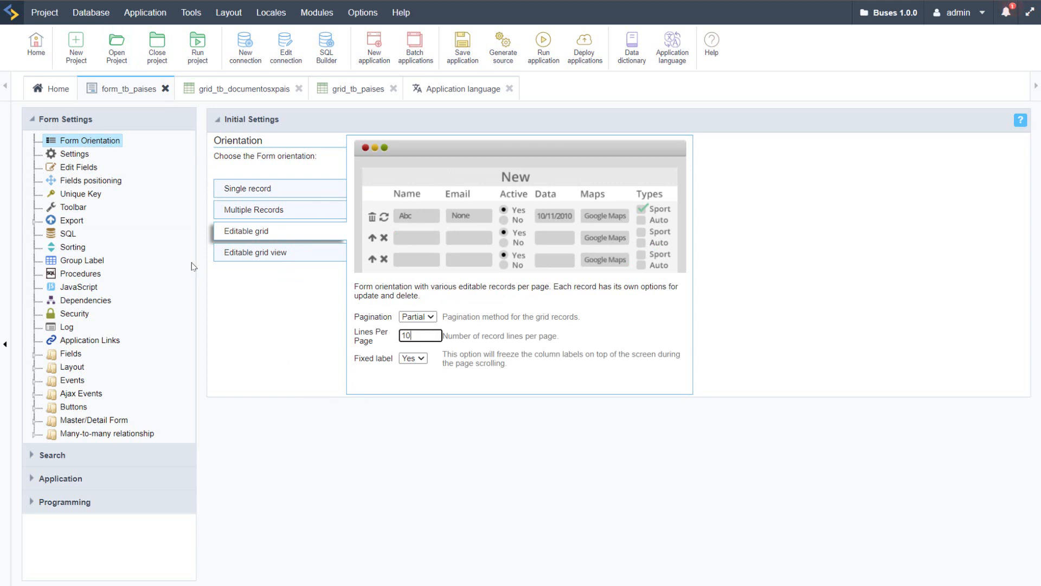
Step: Set the vertical alignment of form_tb_paises to Top and its table width to 100 percent, and run the form
left_click(69, 156)
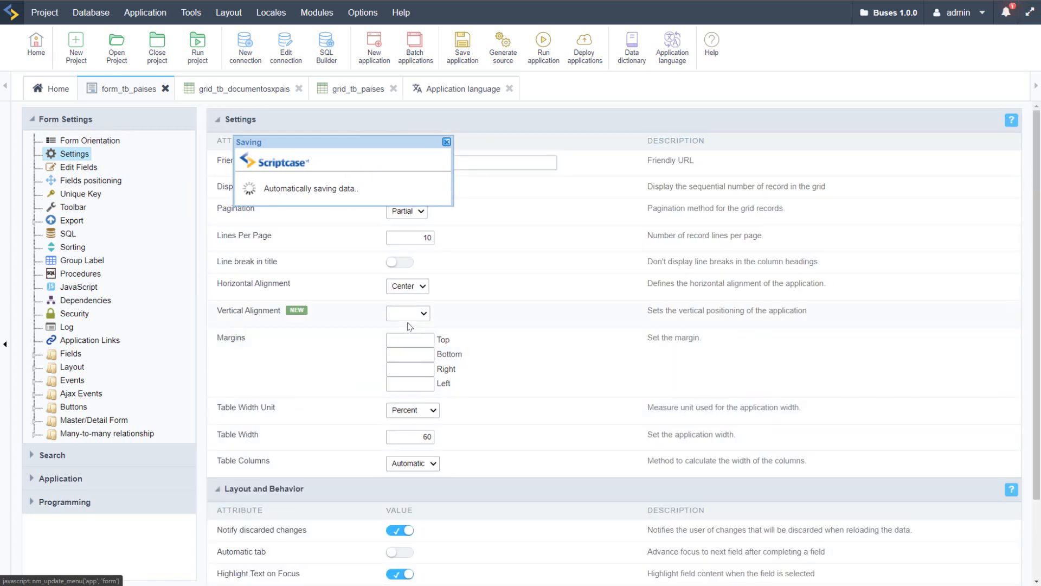
left_click(408, 314)
left_click(401, 339)
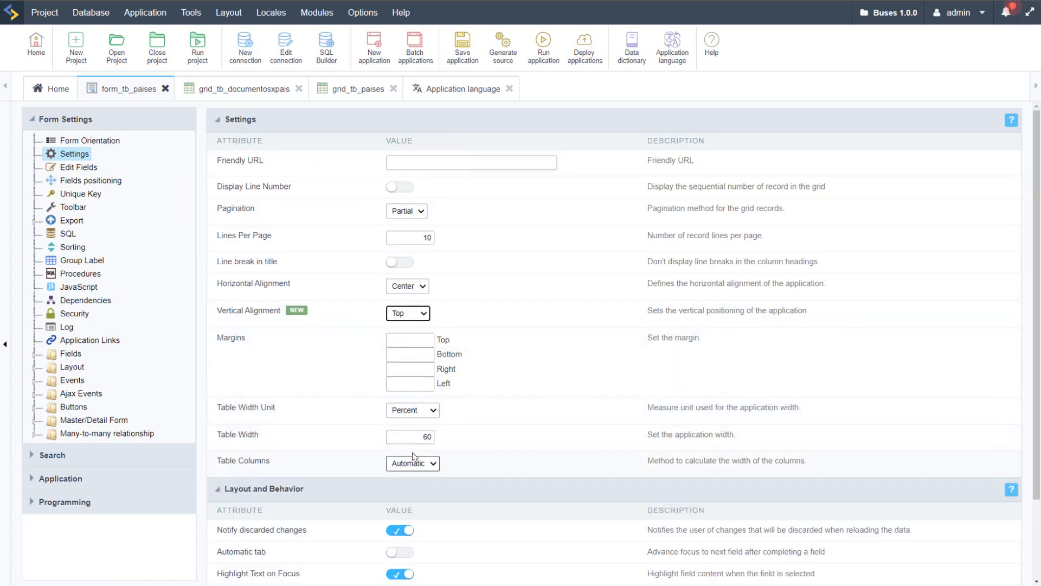
left_click(422, 437)
type("10")
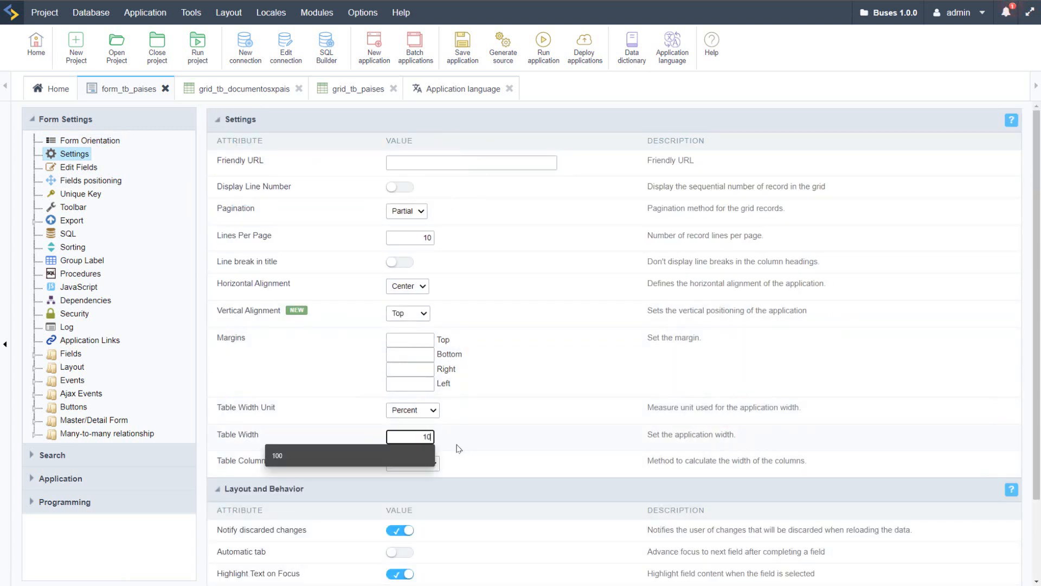
type("0")
left_click(530, 364)
left_click(535, 60)
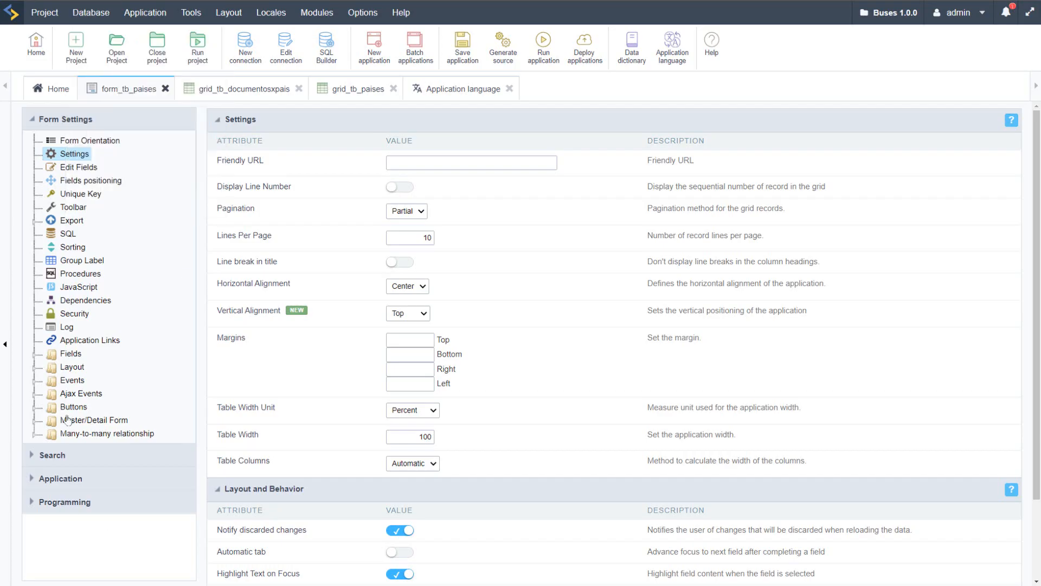
Step: Open the header and footer settings of form_tb_paises and select the lang_title_country index in the app_titles messages for copying
left_click(34, 367)
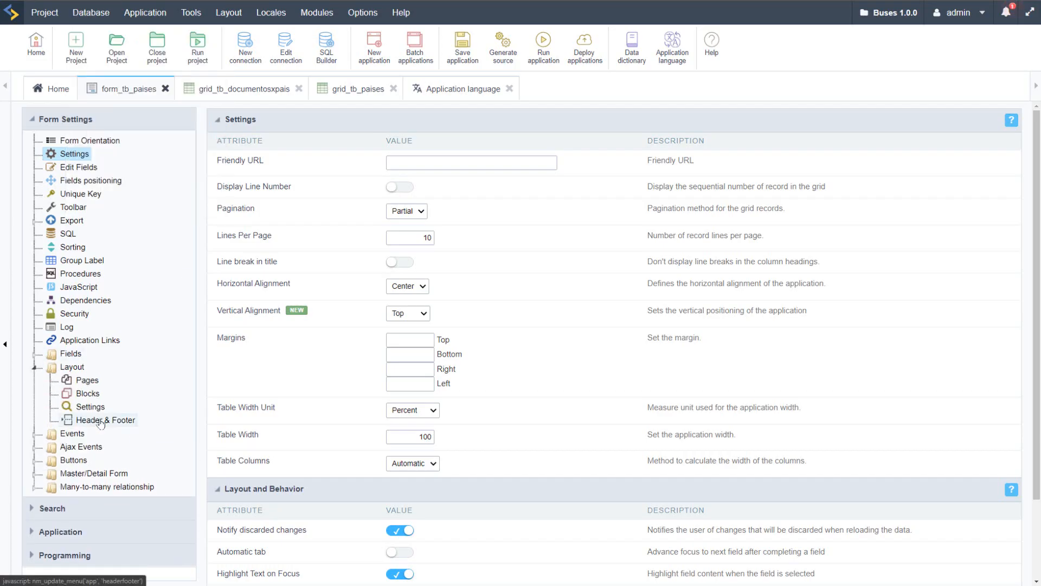
left_click(97, 422)
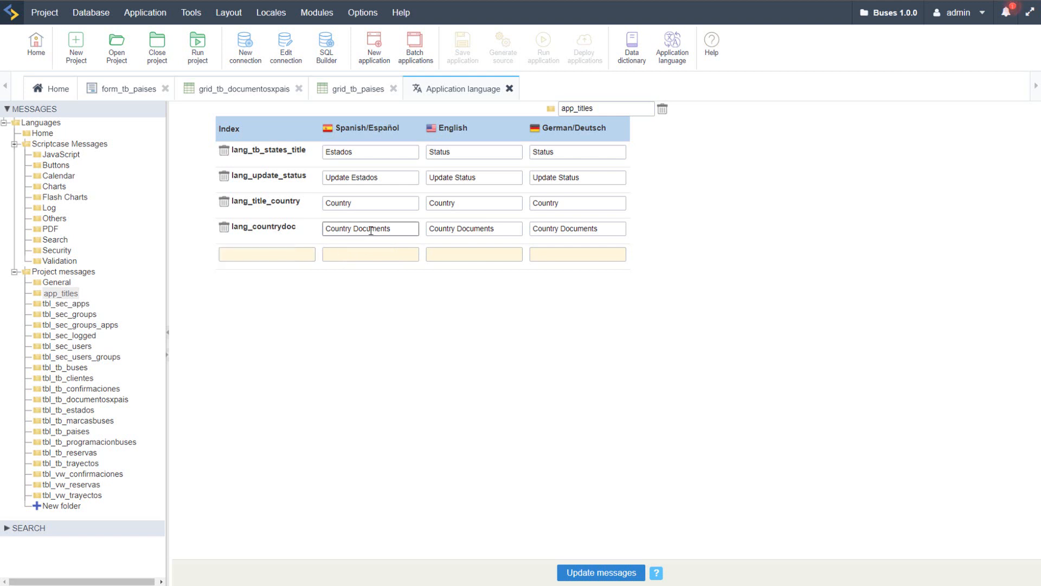
left_click(349, 202)
double_click(270, 201)
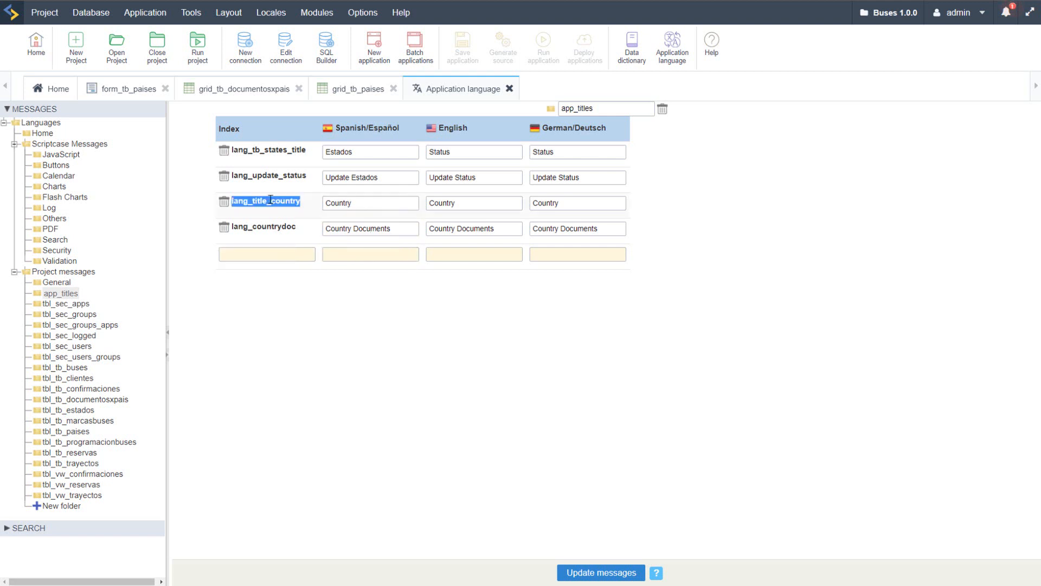
Step: Try {lang_country_title} as the insertion title in the header of form_tb_paises
left_click(118, 90)
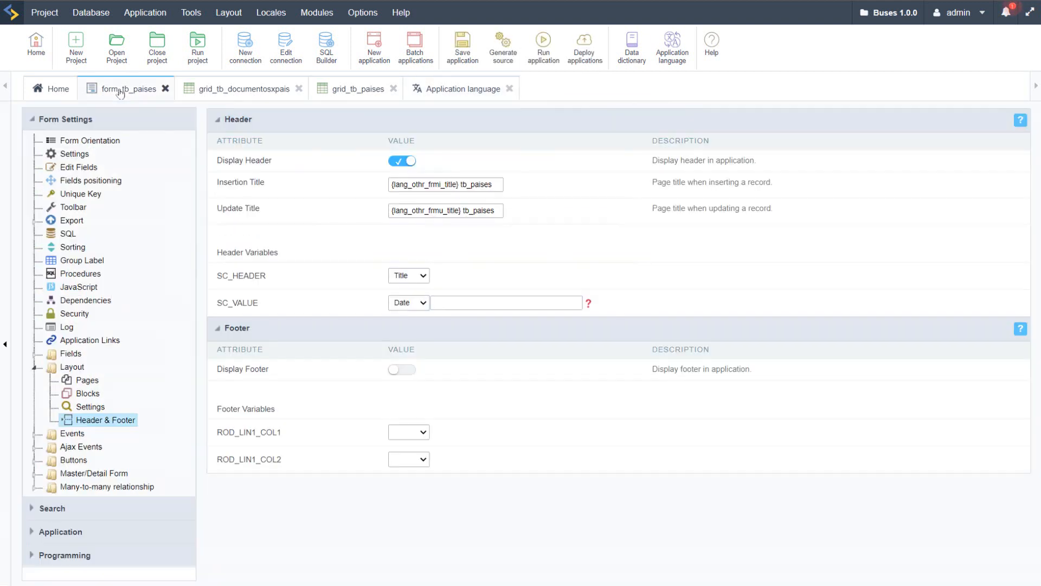
left_click(457, 184)
key("ctrl+a")
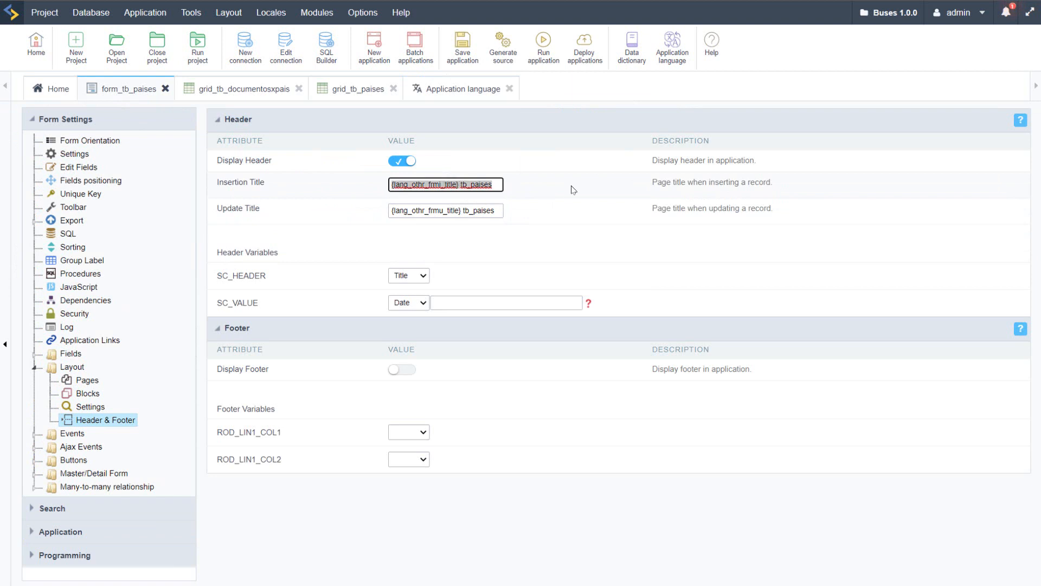
type("{lang_c")
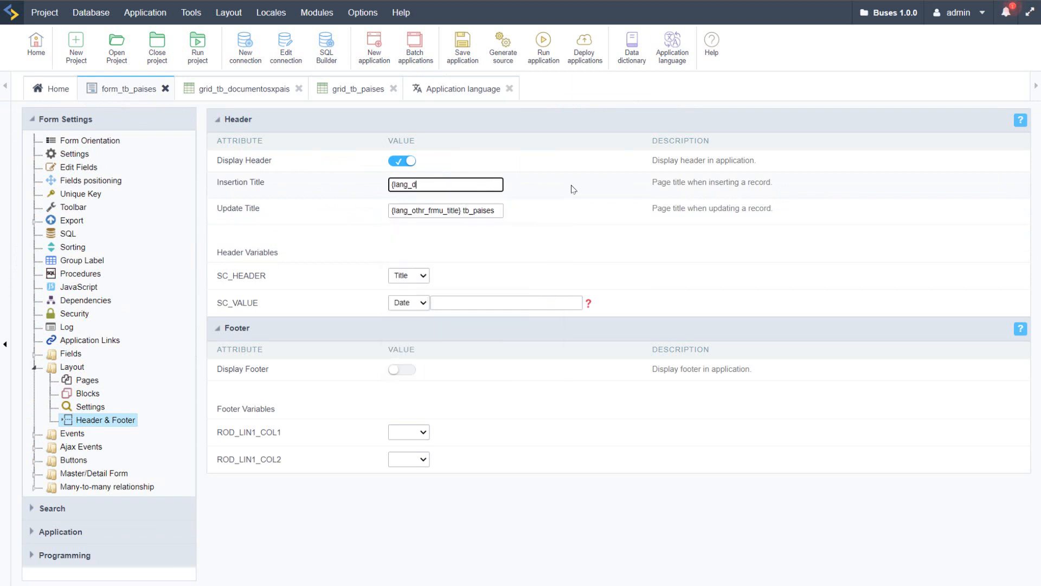
type("ountry_title")
Step: Copy the insertion title into the update title of form_tb_paises and run the form to check its header
key("ctrl+a")
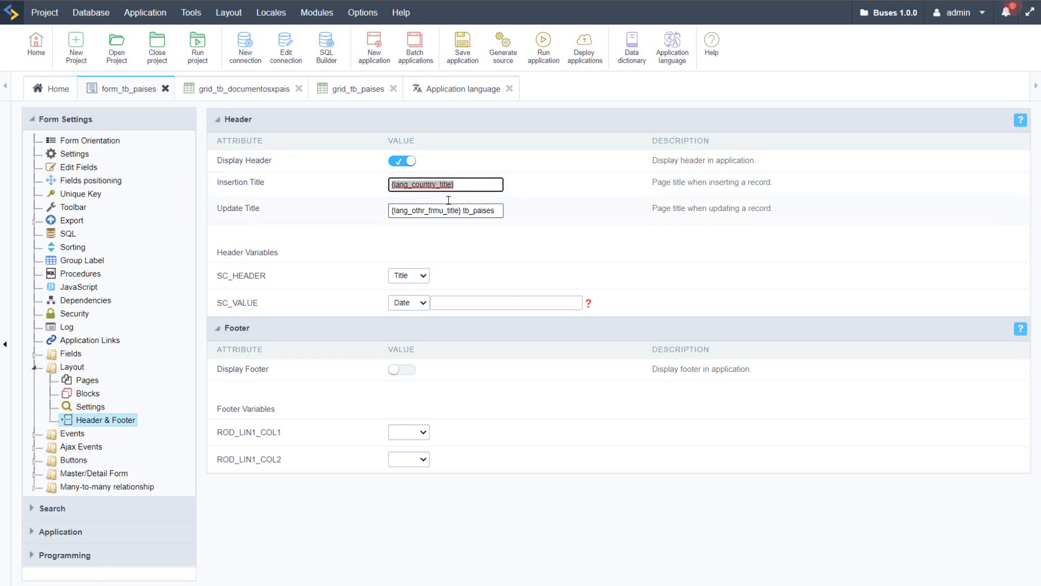
right_click(422, 181)
left_click(473, 248)
left_click(436, 211)
key("ctrl+a")
right_click(436, 211)
left_click(482, 276)
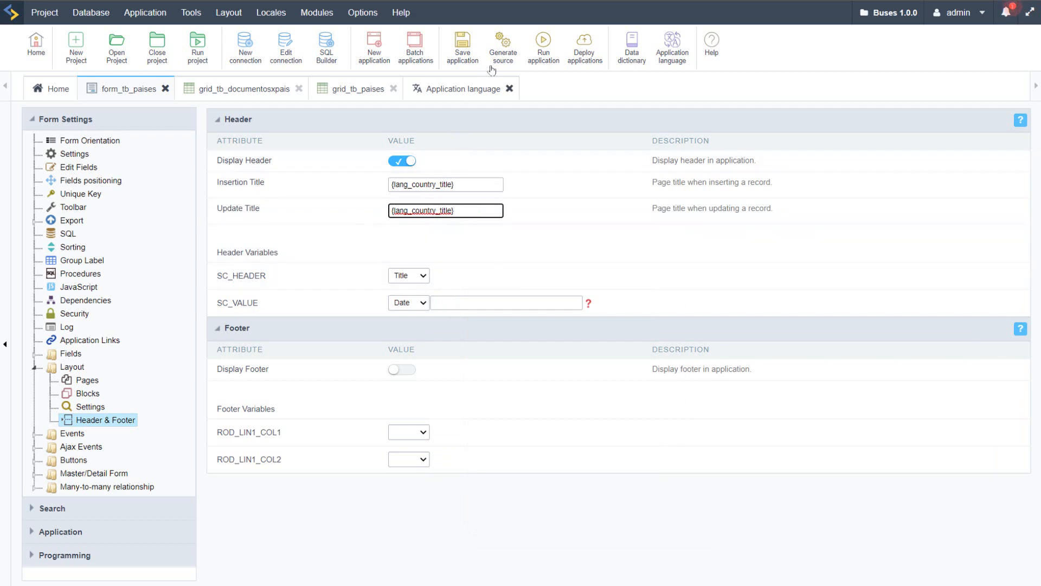
left_click(544, 47)
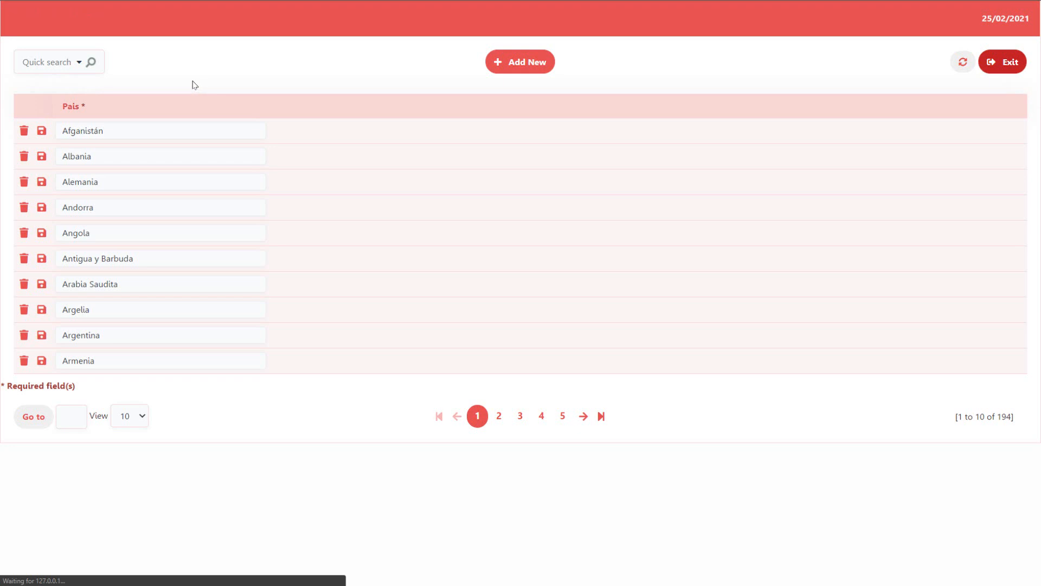
left_click(163, 0)
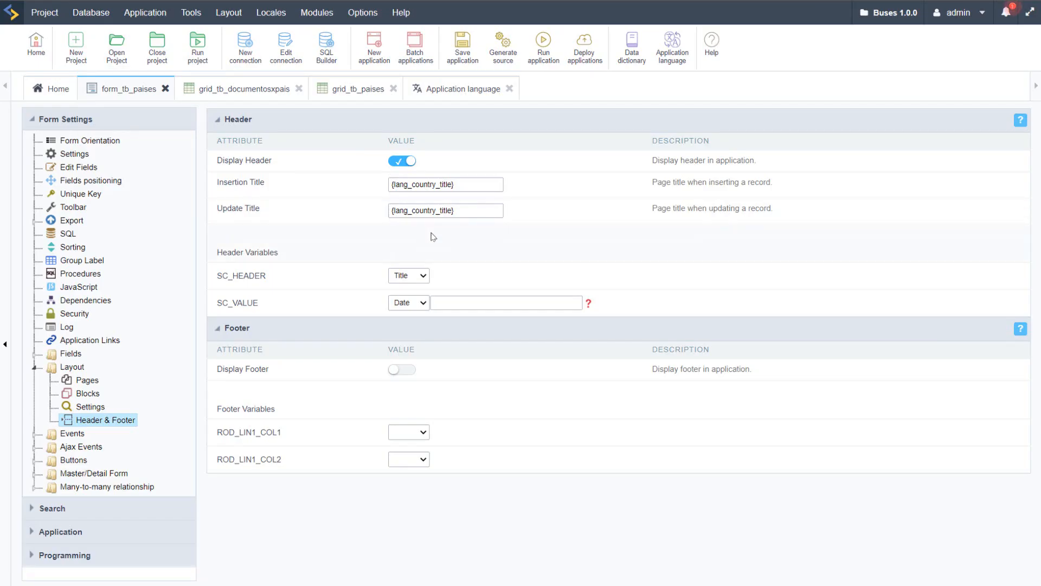
Step: Check the country title index in the app_titles messages and correct the insertion title of form_tb_paises to {lang_title_country}
left_click(460, 93)
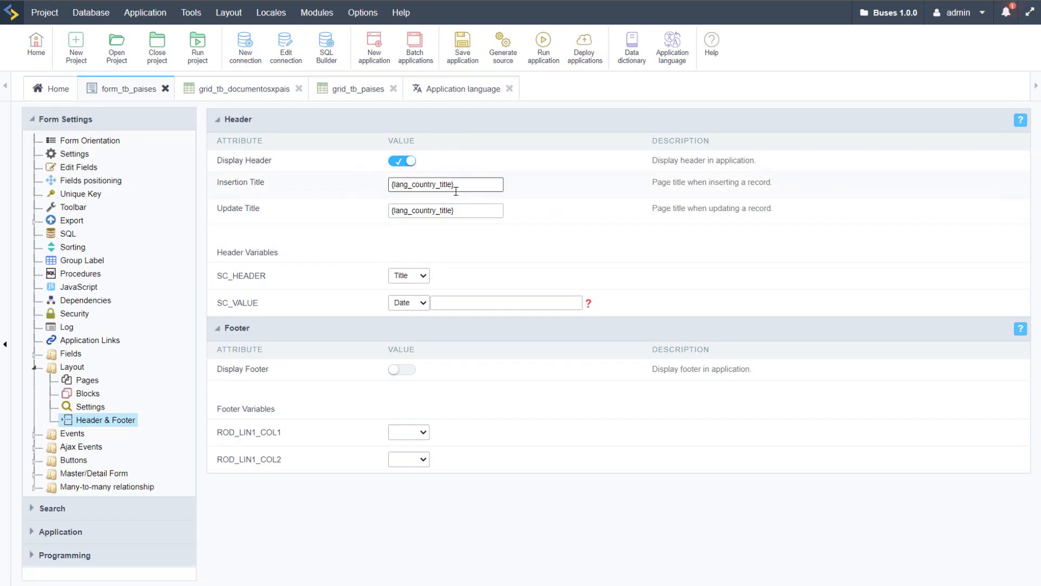
double_click(253, 203)
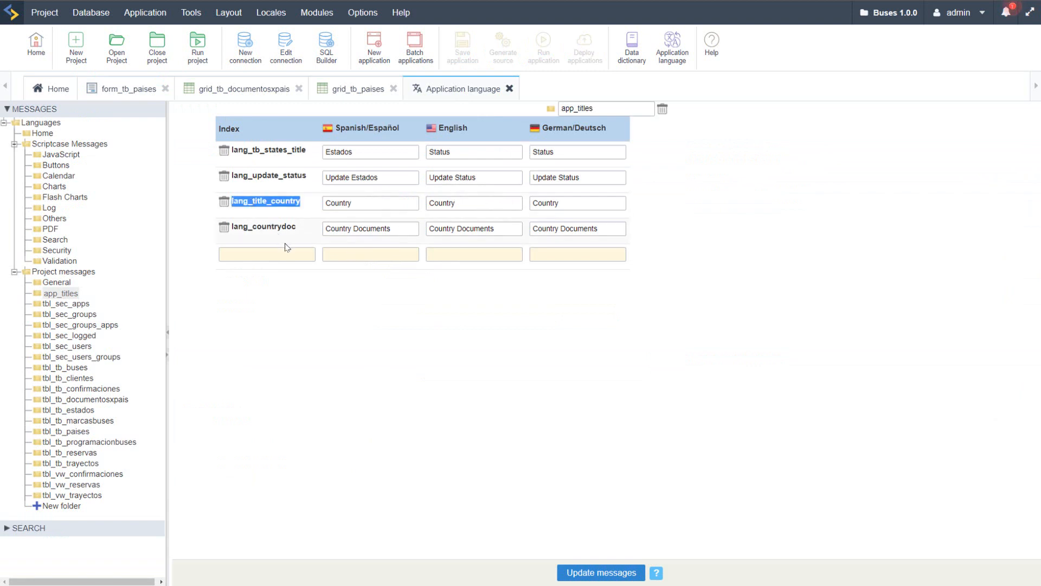
left_click(127, 97)
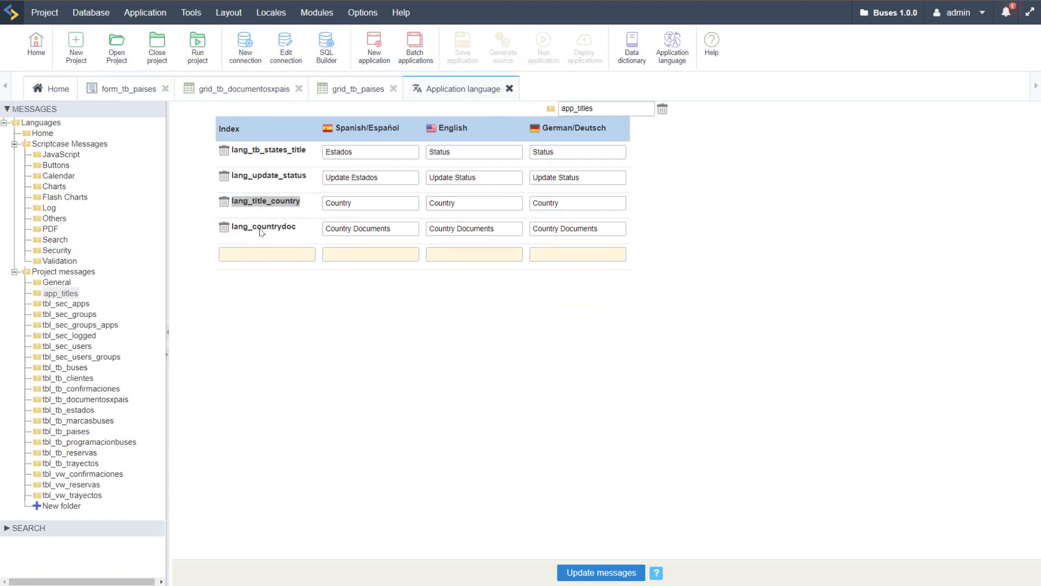
left_click(451, 182)
double_click(421, 184)
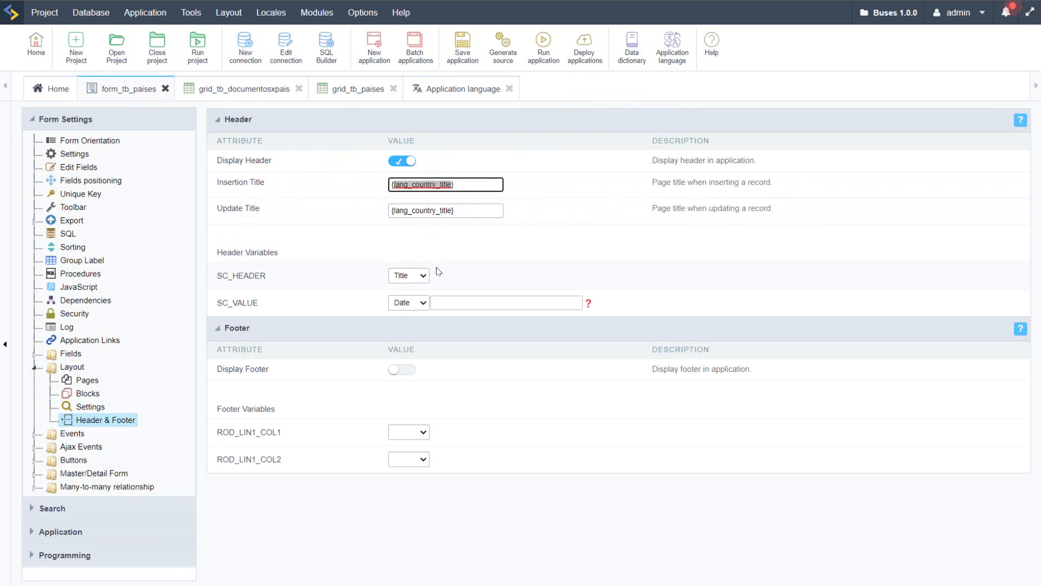
type("lang_title_country")
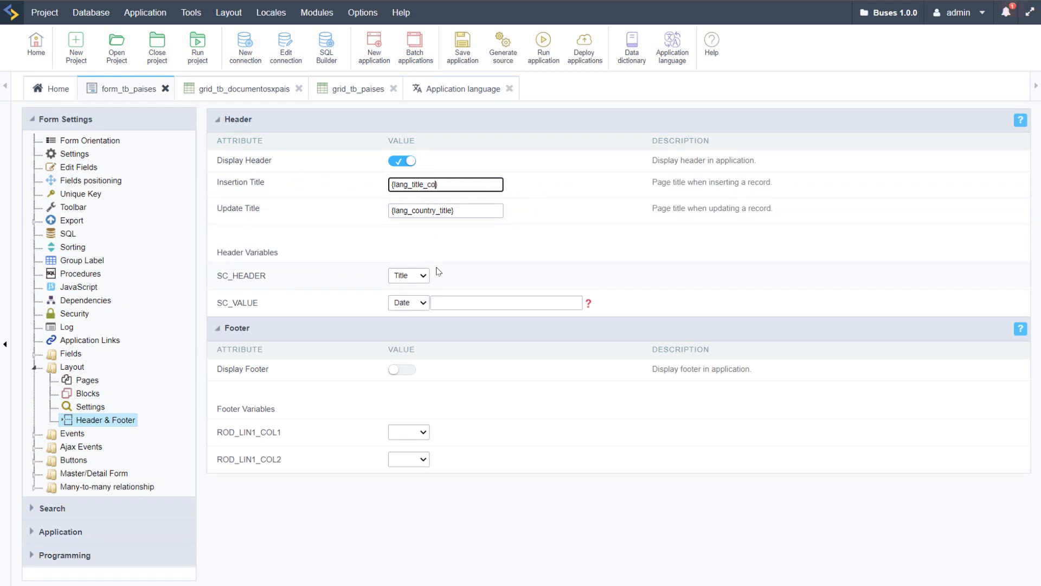
Step: Set the update title of form_tb_paises to {lang_title_country} and run the form to check its header
left_click(416, 212)
type("lang_title")
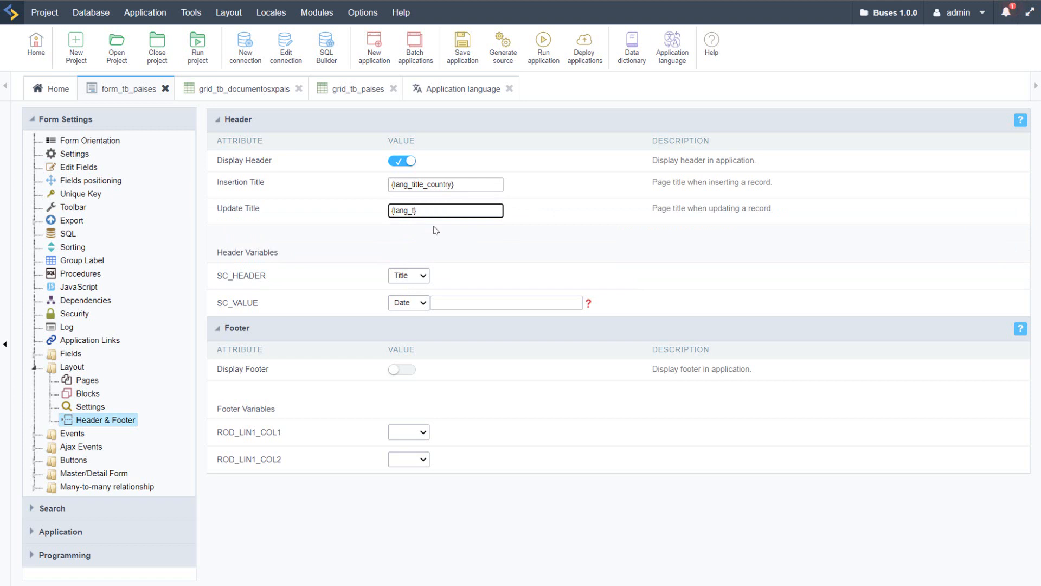
type("_country")
left_click(543, 47)
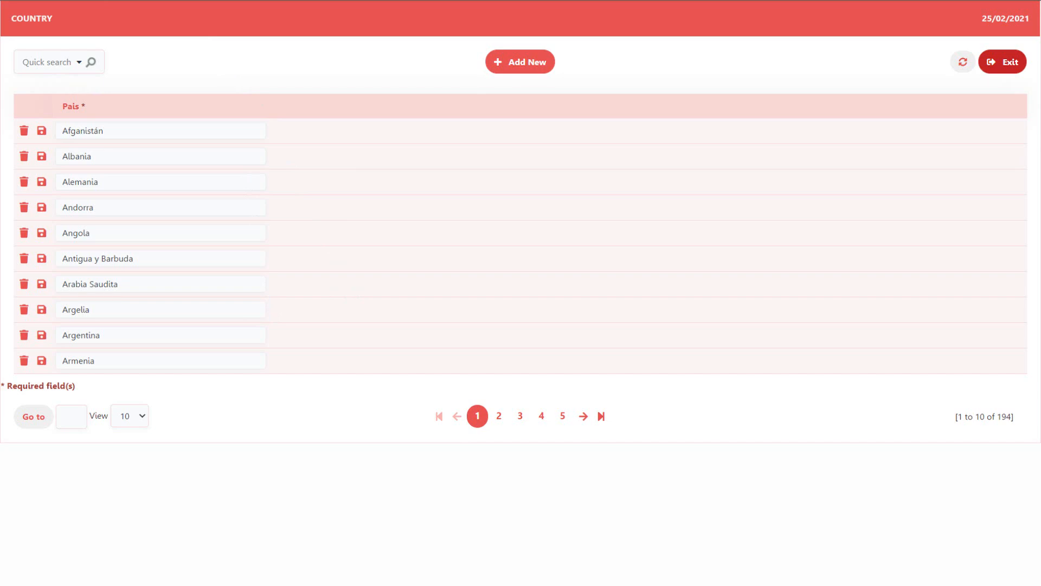
left_click(105, 1)
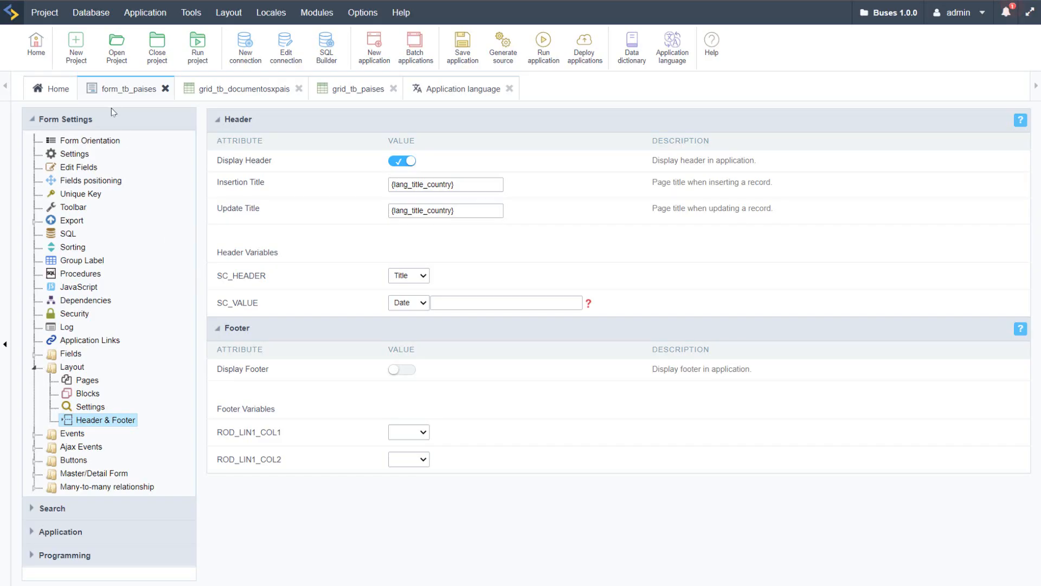
Step: Close all the open form, grid and application language editors, leaving only the project home
left_click(165, 88)
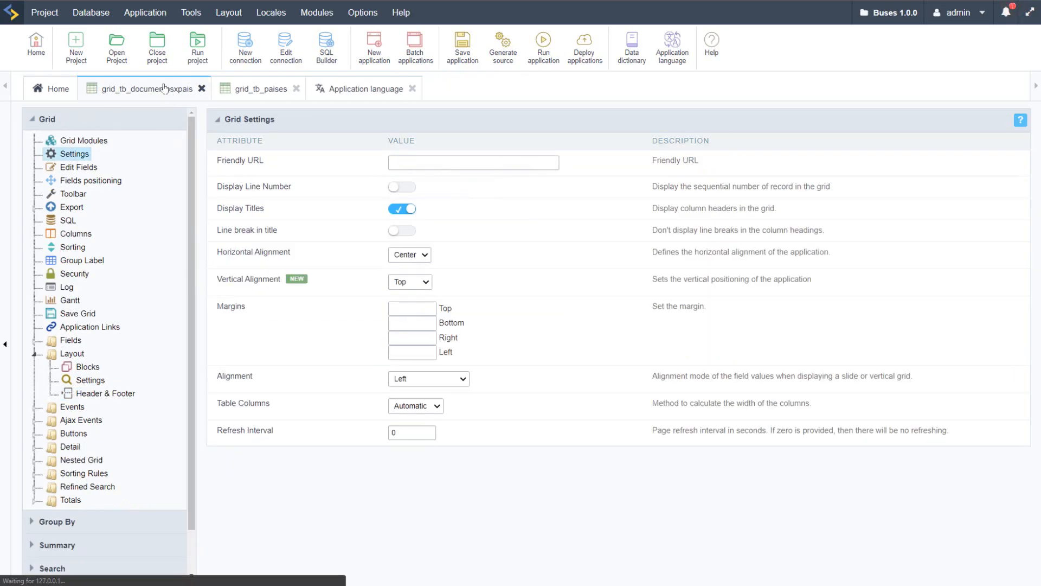
left_click(202, 89)
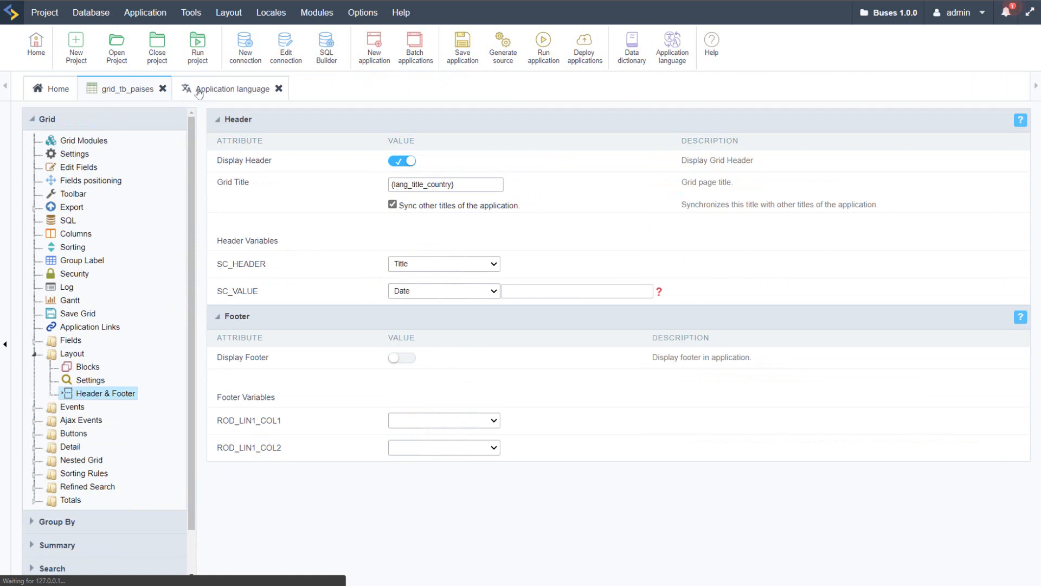
left_click(166, 89)
left_click(182, 88)
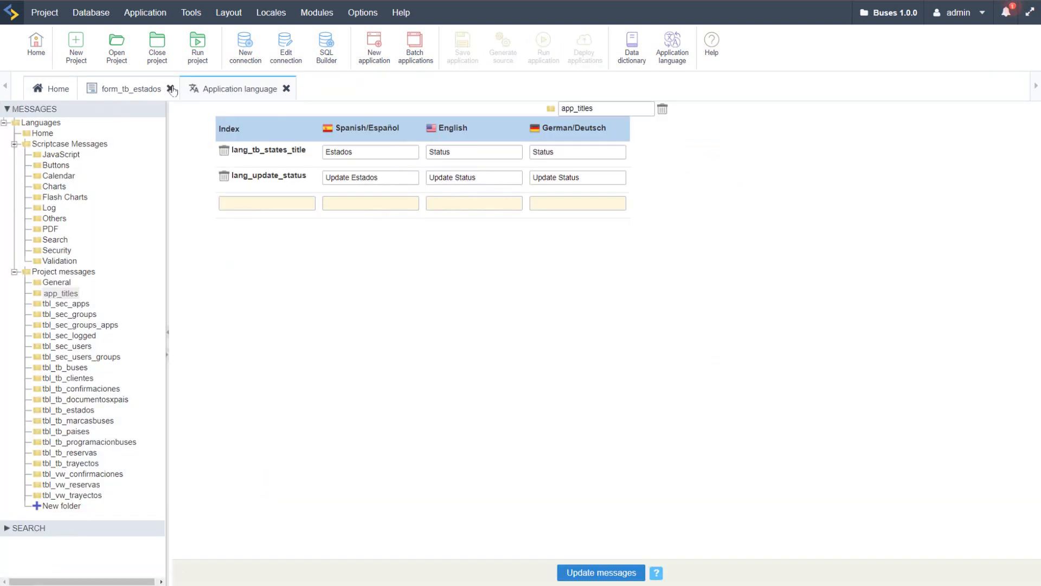
left_click(171, 88)
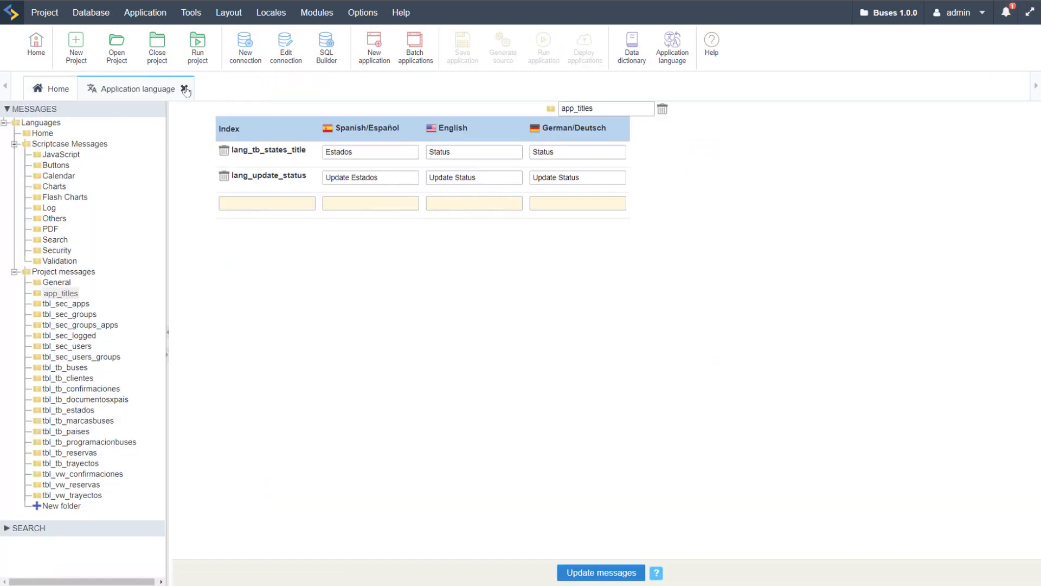
left_click(184, 89)
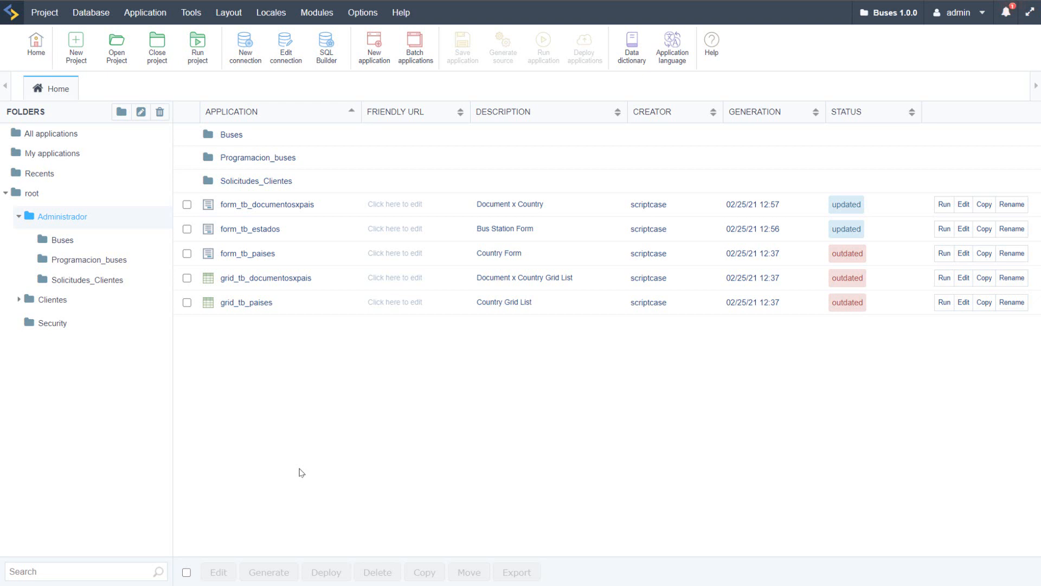
Step: Generate the source code of all applications in the project and close the generation report
left_click(45, 16)
left_click(91, 279)
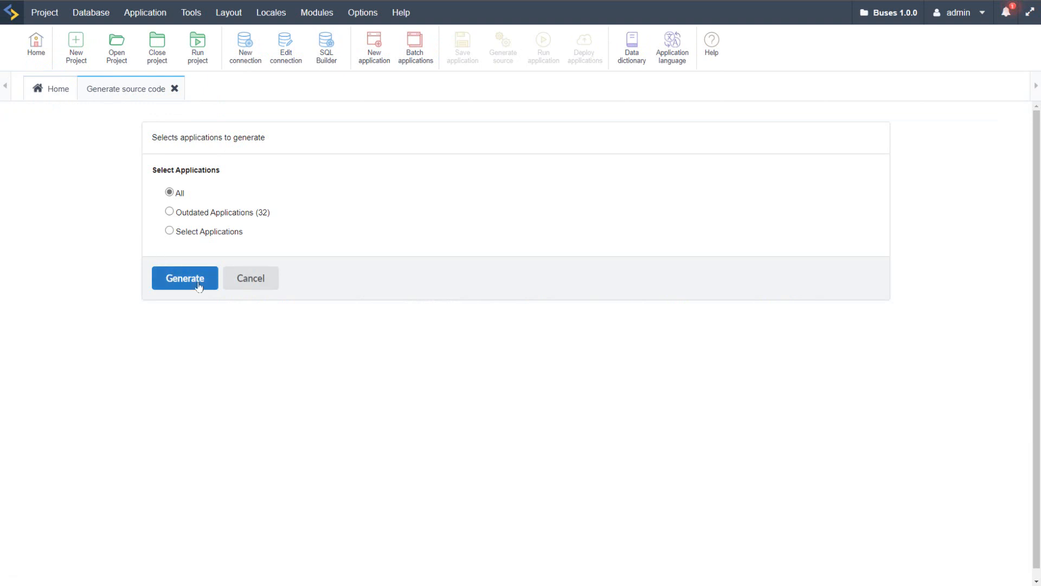
left_click(203, 296)
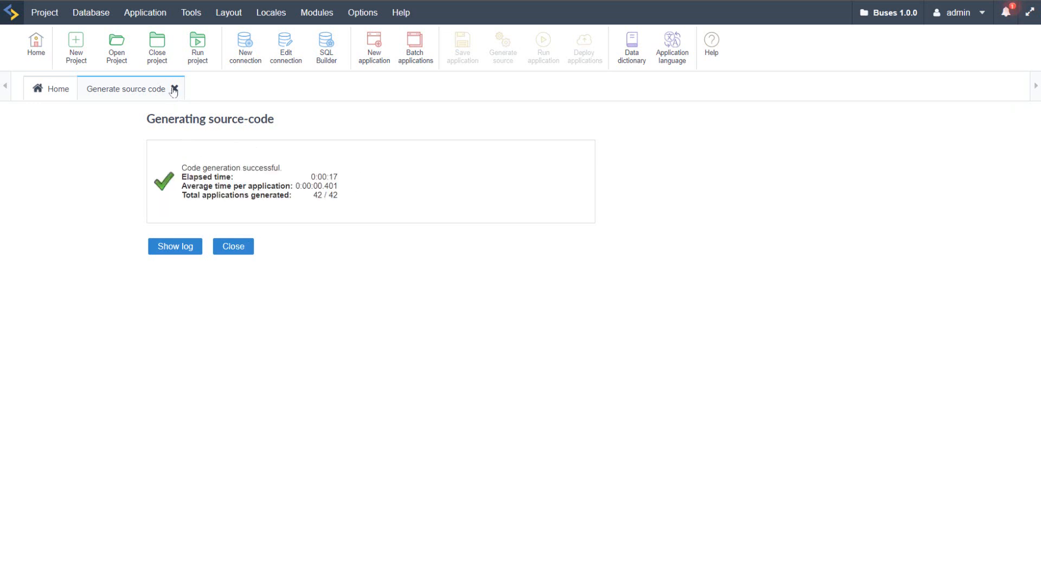
left_click(233, 247)
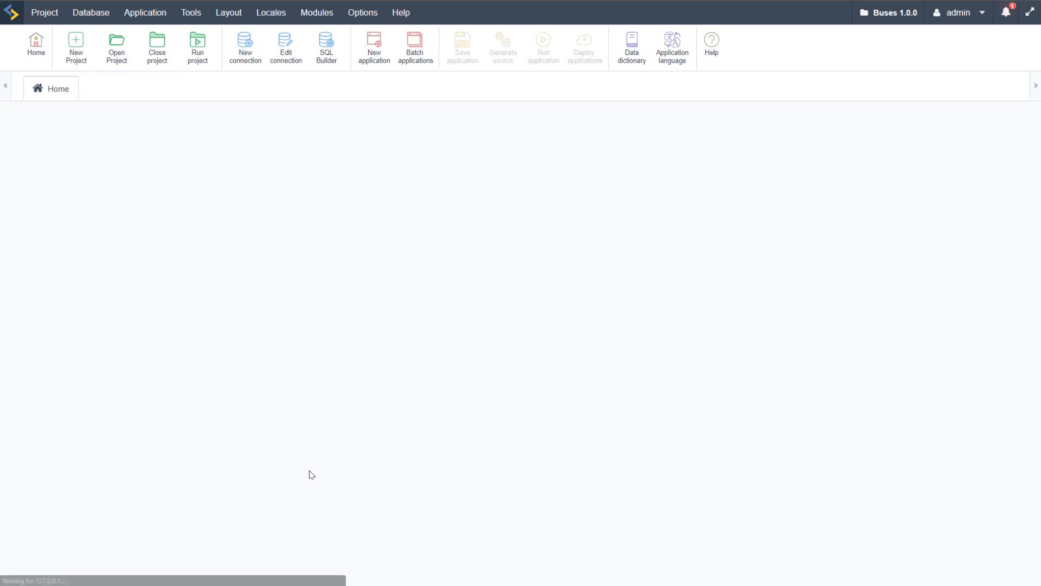
Step: Run app_Login from the Security folder, leaving the par_cliente_id parameter empty
left_click(51, 326)
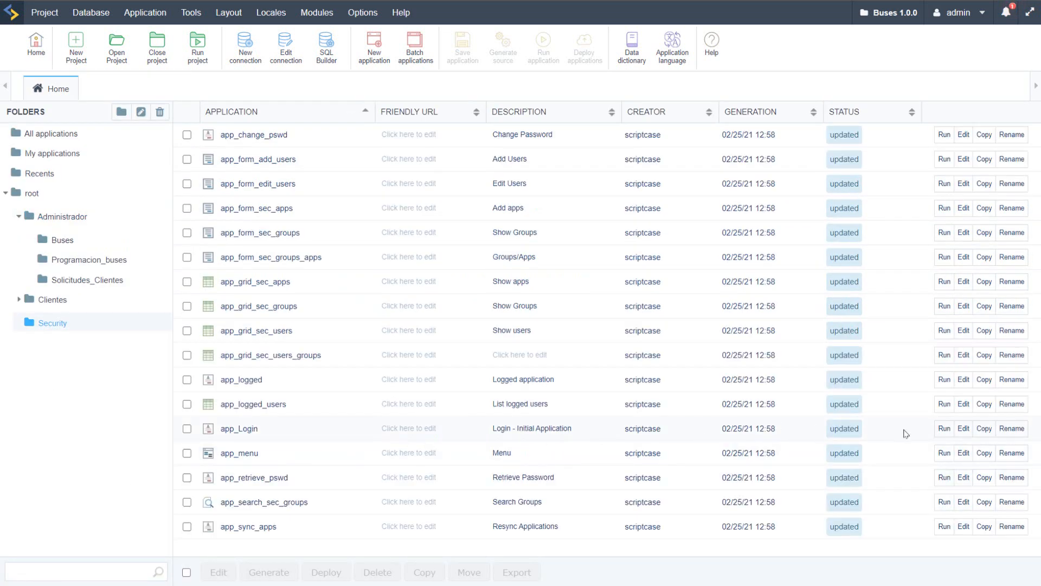
left_click(945, 428)
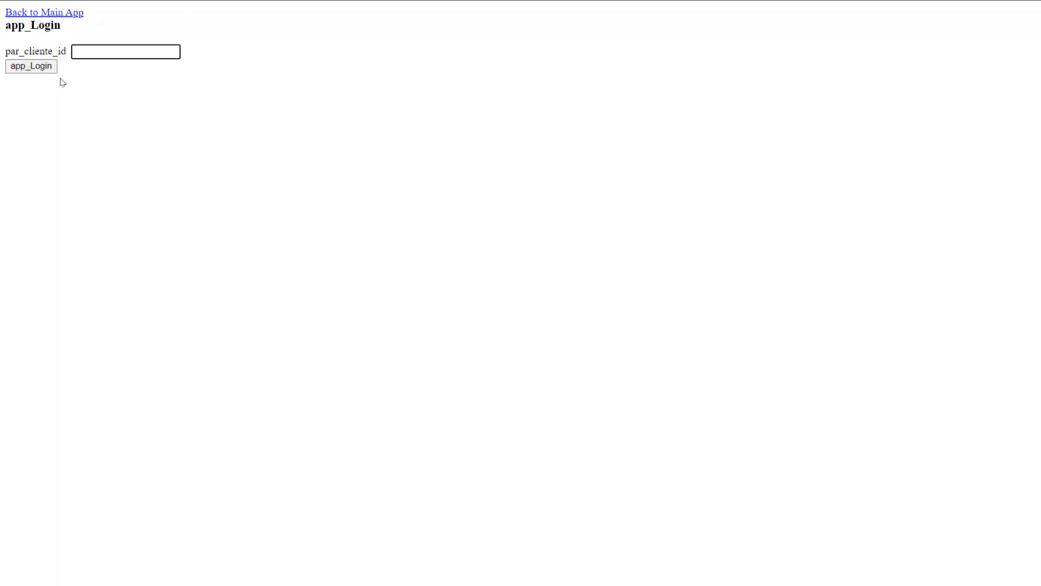
left_click_drag(11, 49, 72, 53)
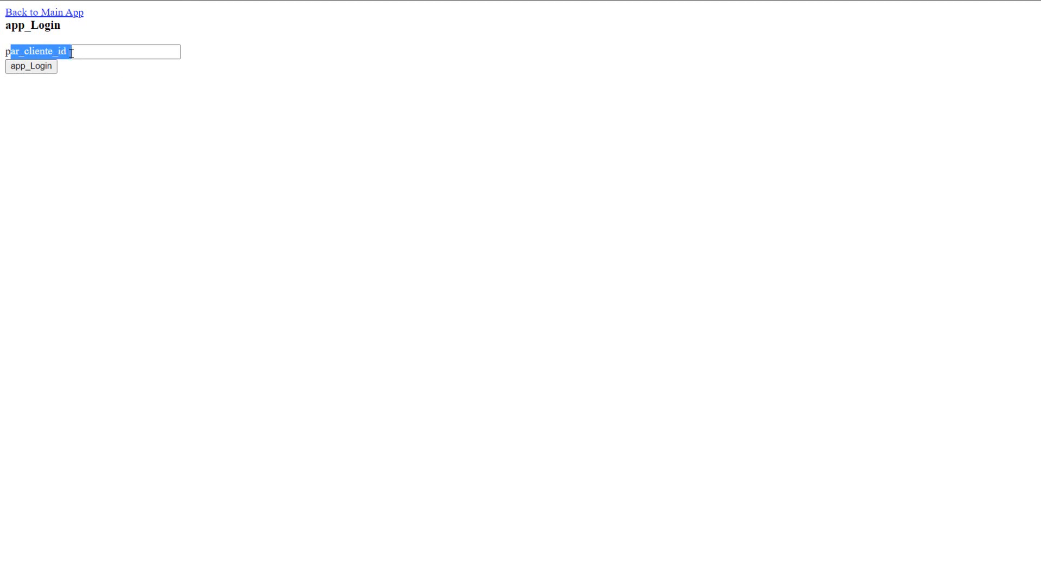
left_click(84, 88)
left_click(28, 72)
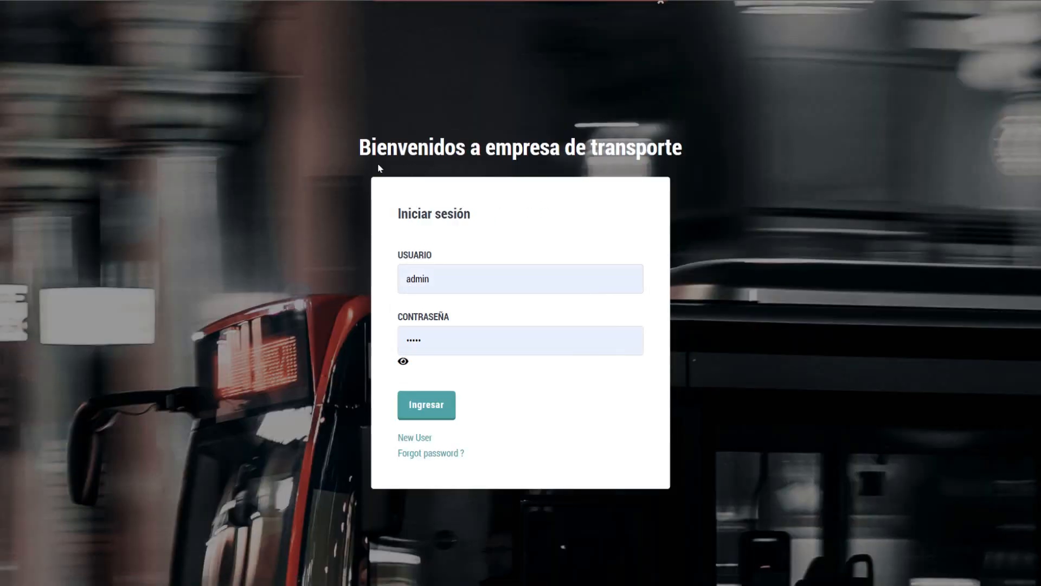
Step: Examine the language of the login page's welcome heading and of its user and password labels
left_click_drag(363, 146, 700, 153)
left_click(700, 154)
left_click_drag(386, 141, 659, 149)
left_click(488, 260)
double_click(411, 255)
double_click(432, 318)
left_click(409, 248)
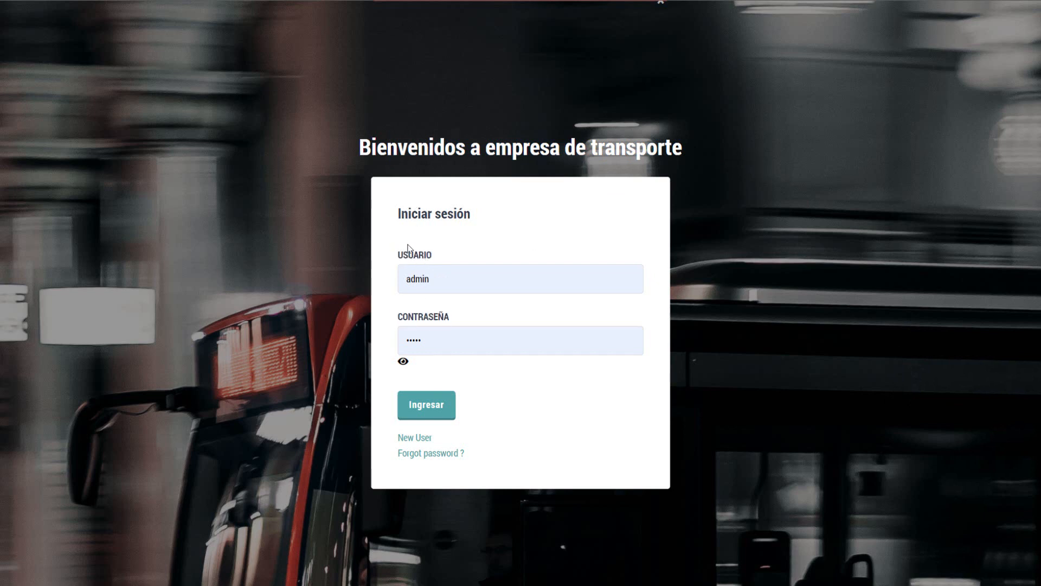